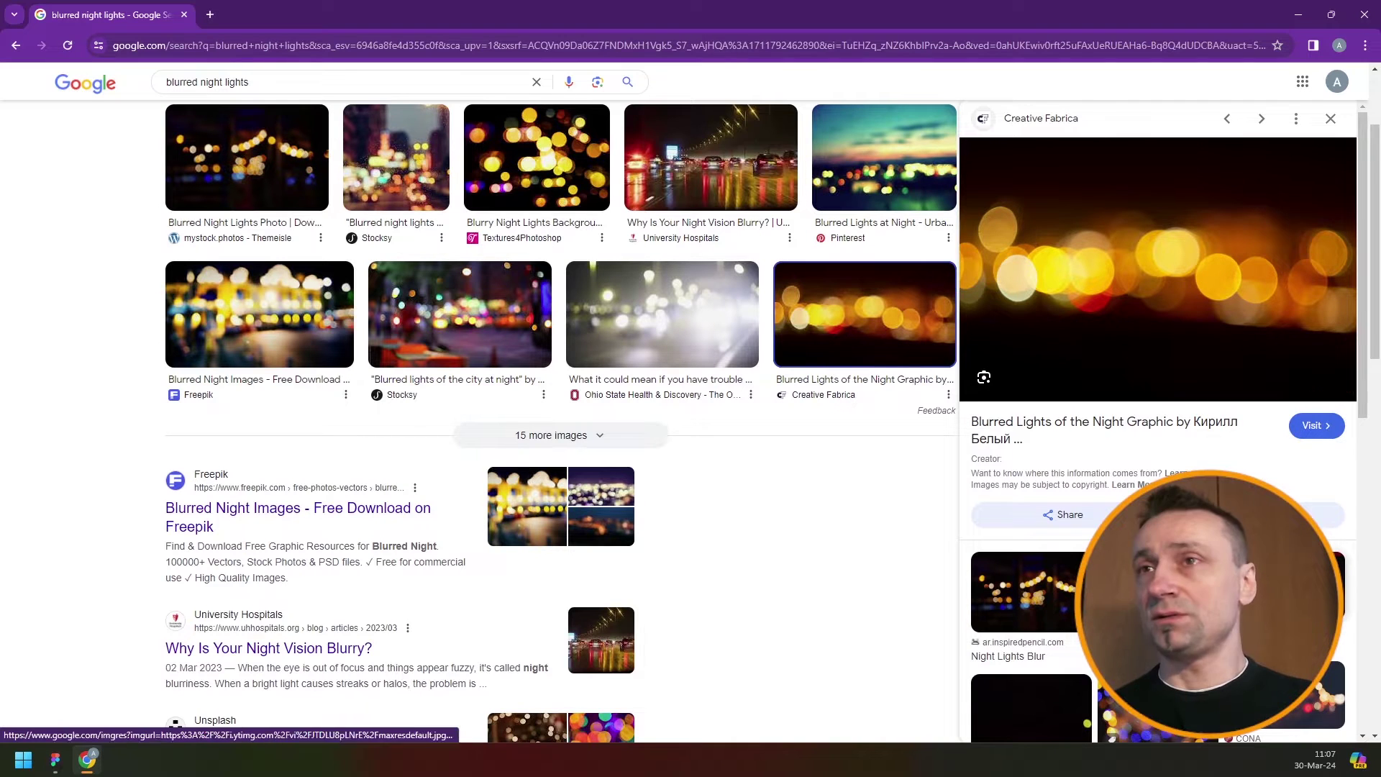
- Preview the next 'blurred night lights' image result in the side panel
{"action": "key", "text": "Right"}
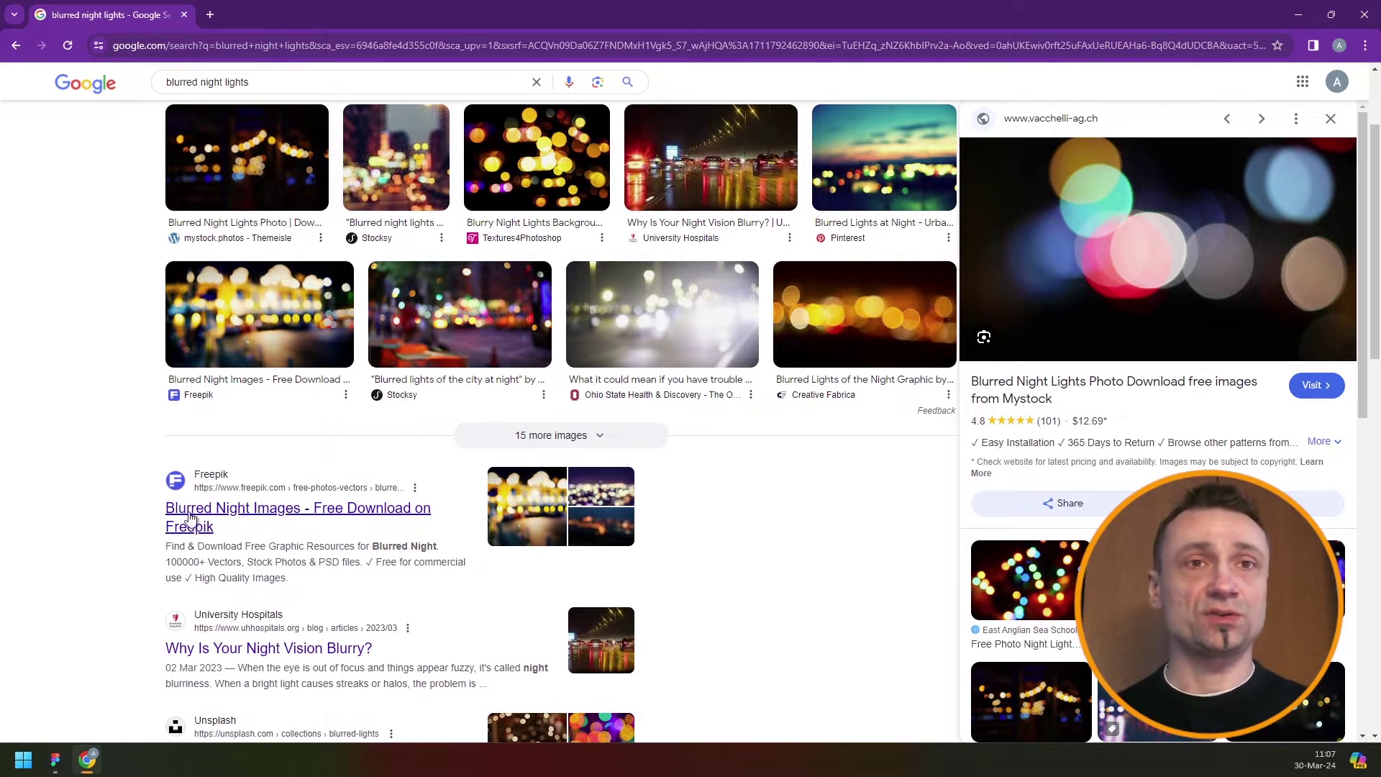
- Add a Generator Frame node sized 2400 by 1080 and zoom to fit it
{"action": "left_click", "coordinate": [55, 759]}
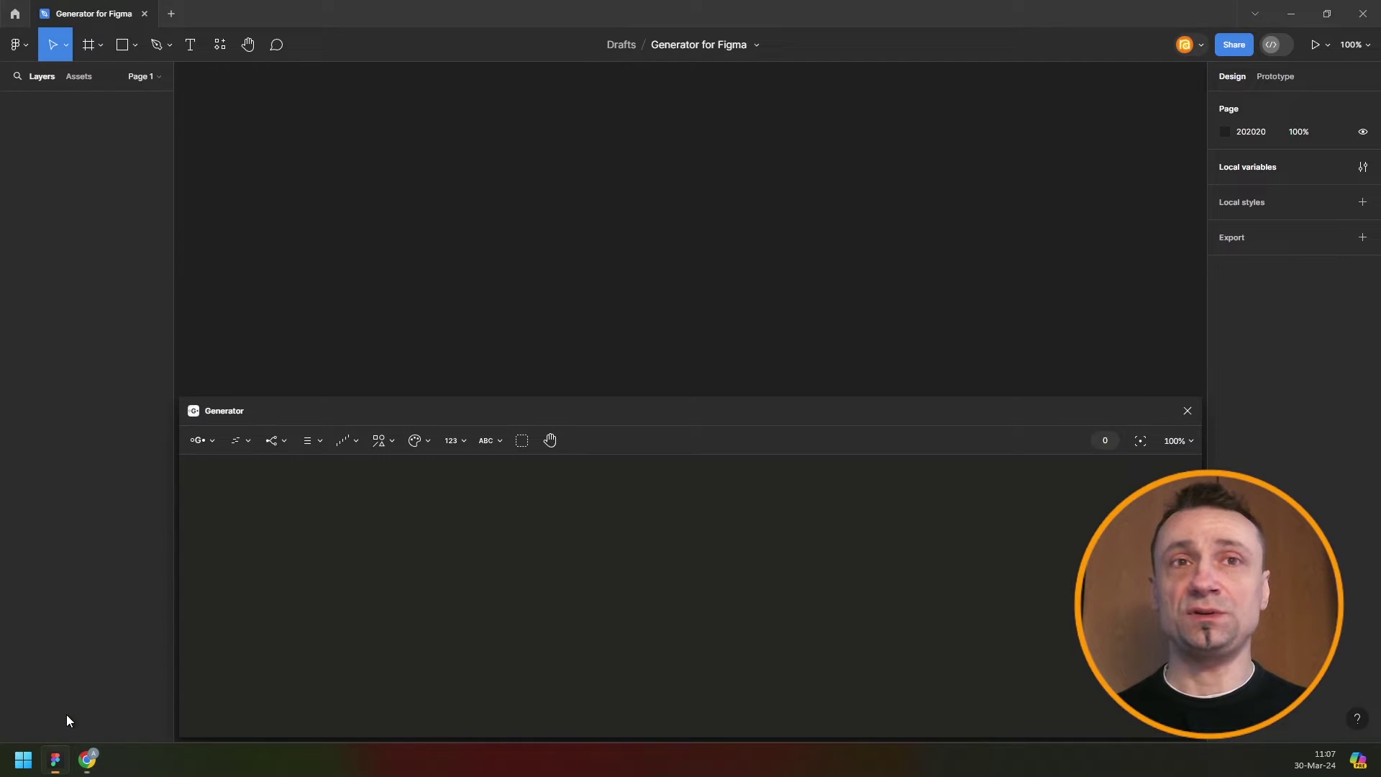
{"action": "left_click", "coordinate": [361, 442]}
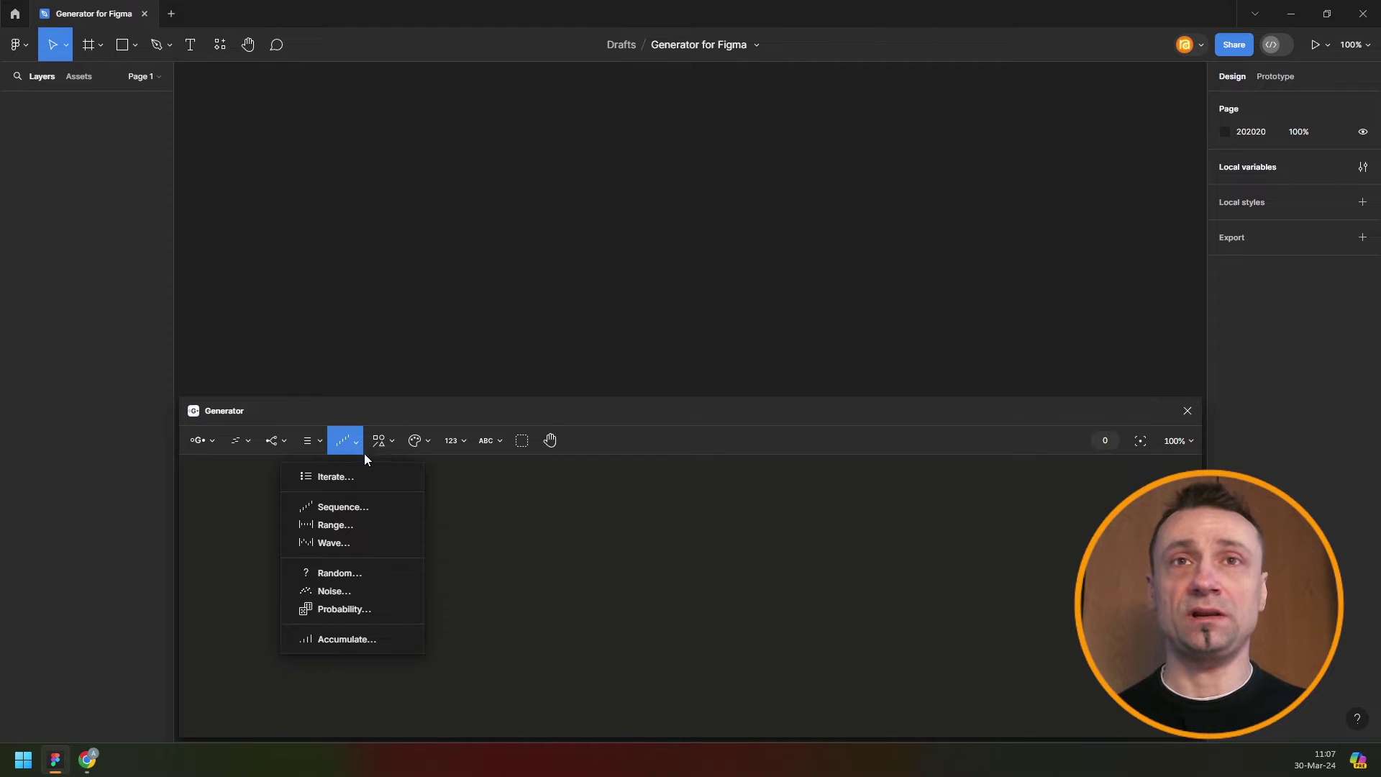
{"action": "left_click", "coordinate": [381, 443]}
{"action": "left_click", "coordinate": [377, 525]}
{"action": "type", "text": "1"}
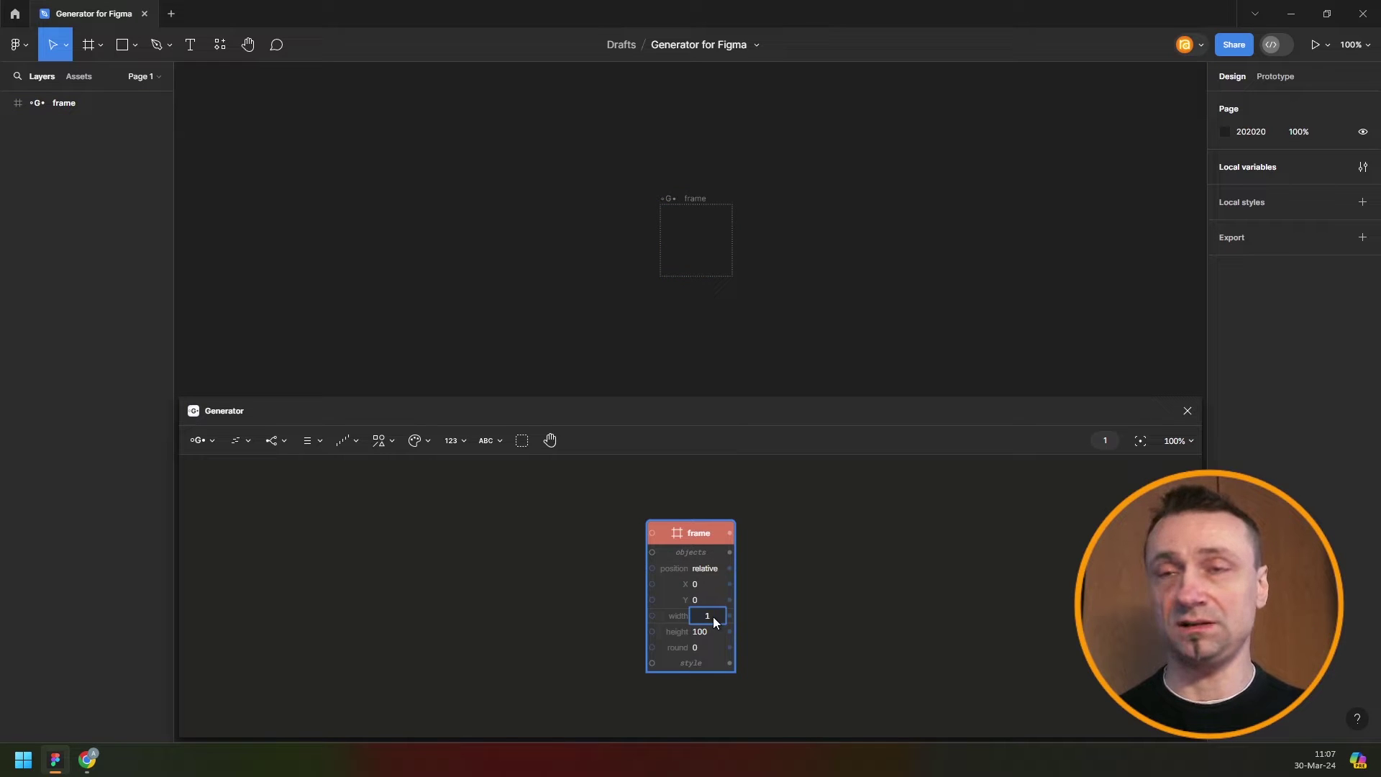
{"action": "type", "text": "920"}
{"action": "key", "text": "Tab"}
{"action": "type", "text": "80"}
{"action": "key", "text": "Return"}
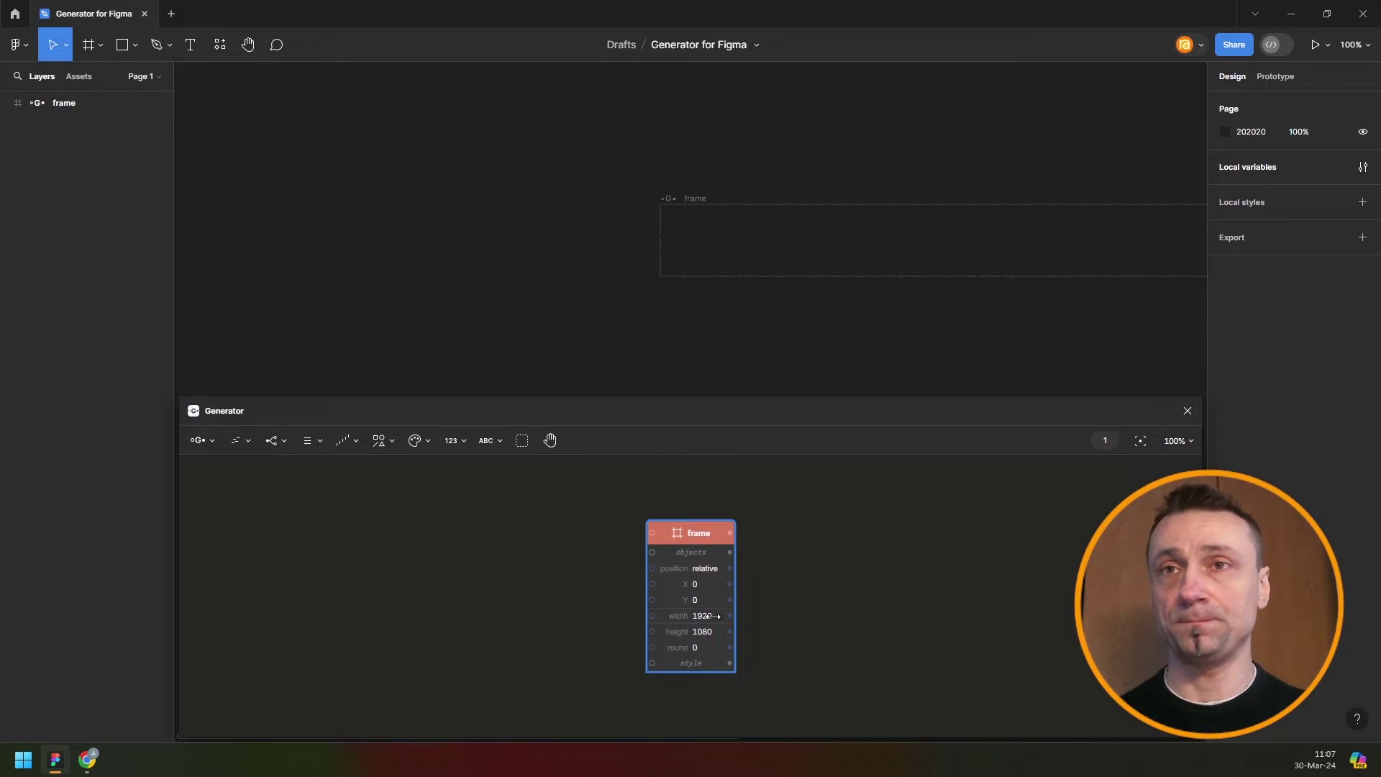
{"action": "key", "text": "shift+1"}
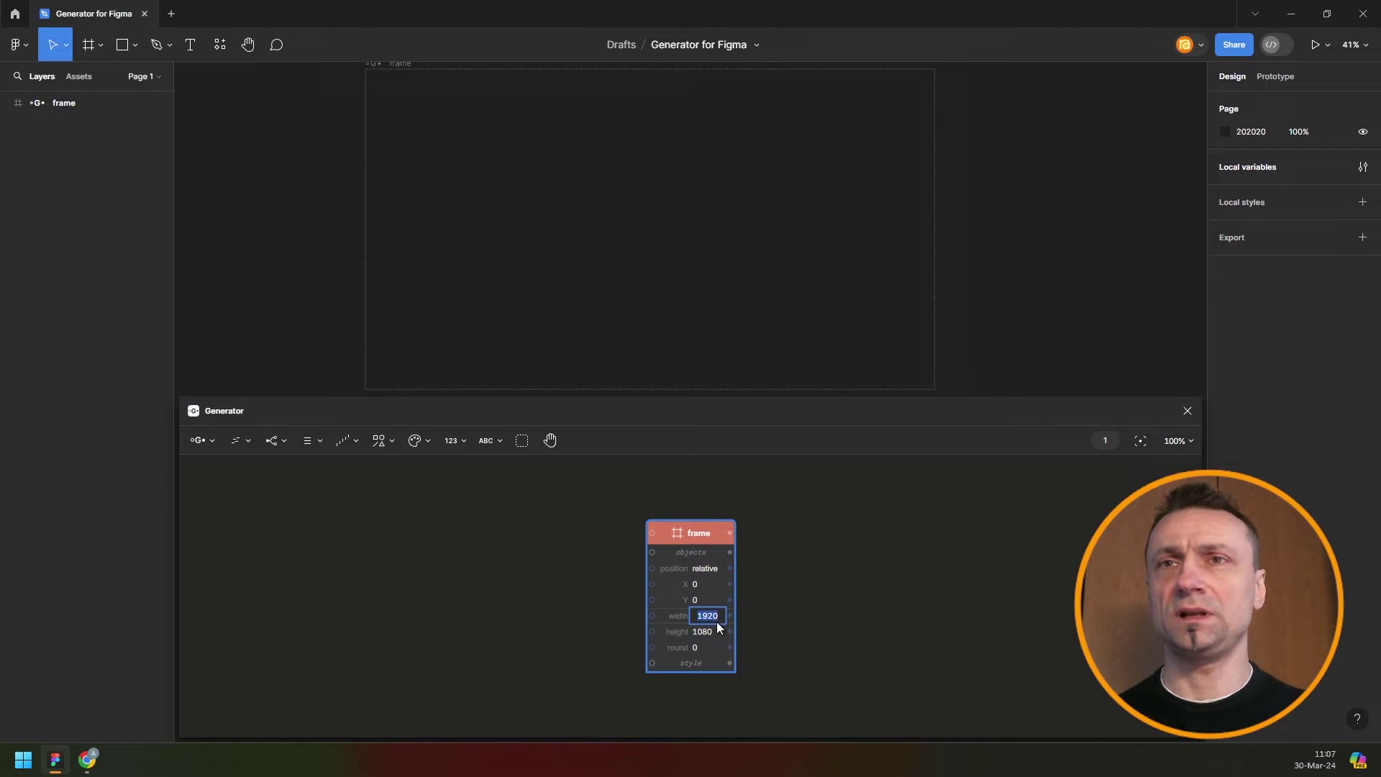
{"action": "type", "text": "2400"}
{"action": "key", "text": "Return"}
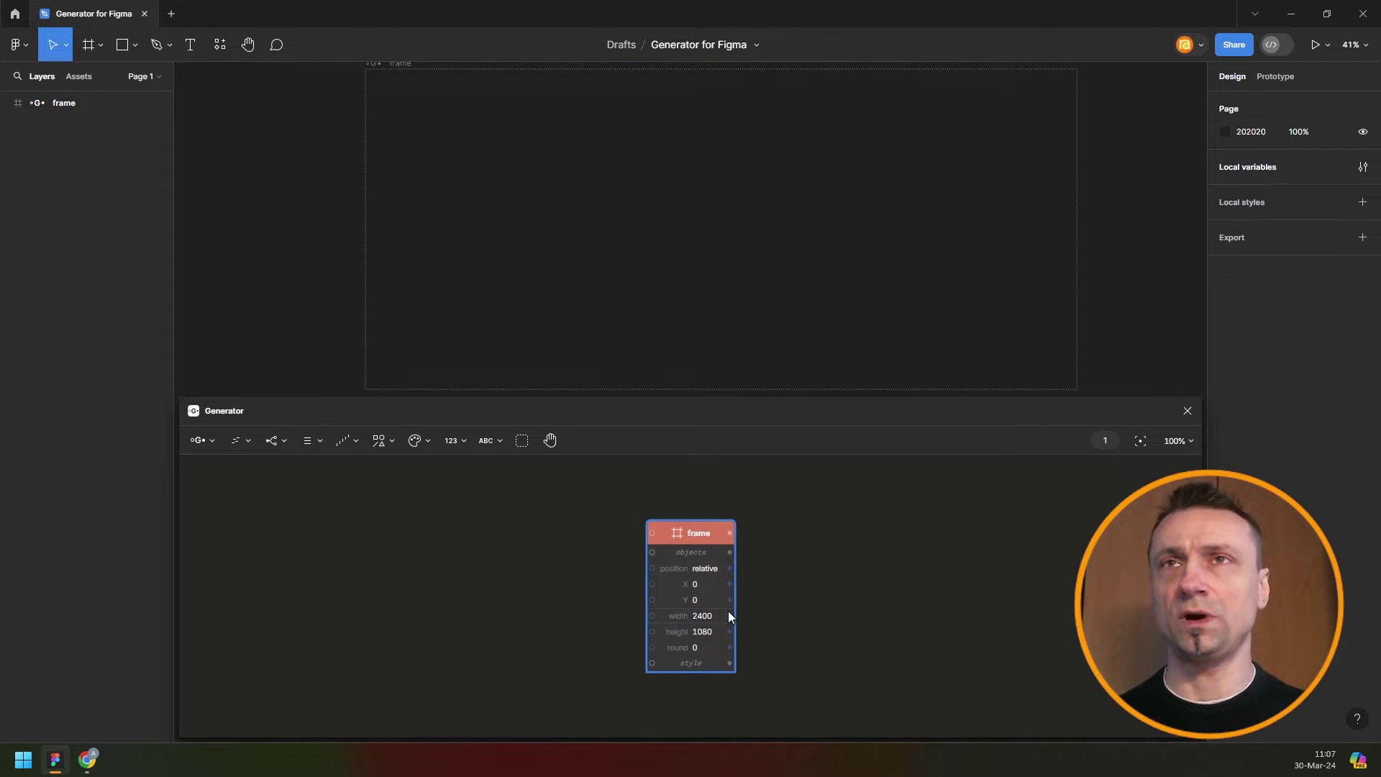
- Hide the Figma interface with Ctrl+\ so only the canvas and Generator remain
{"action": "left_click_drag", "start_coordinate": [922, 268], "coordinate": [893, 271]}
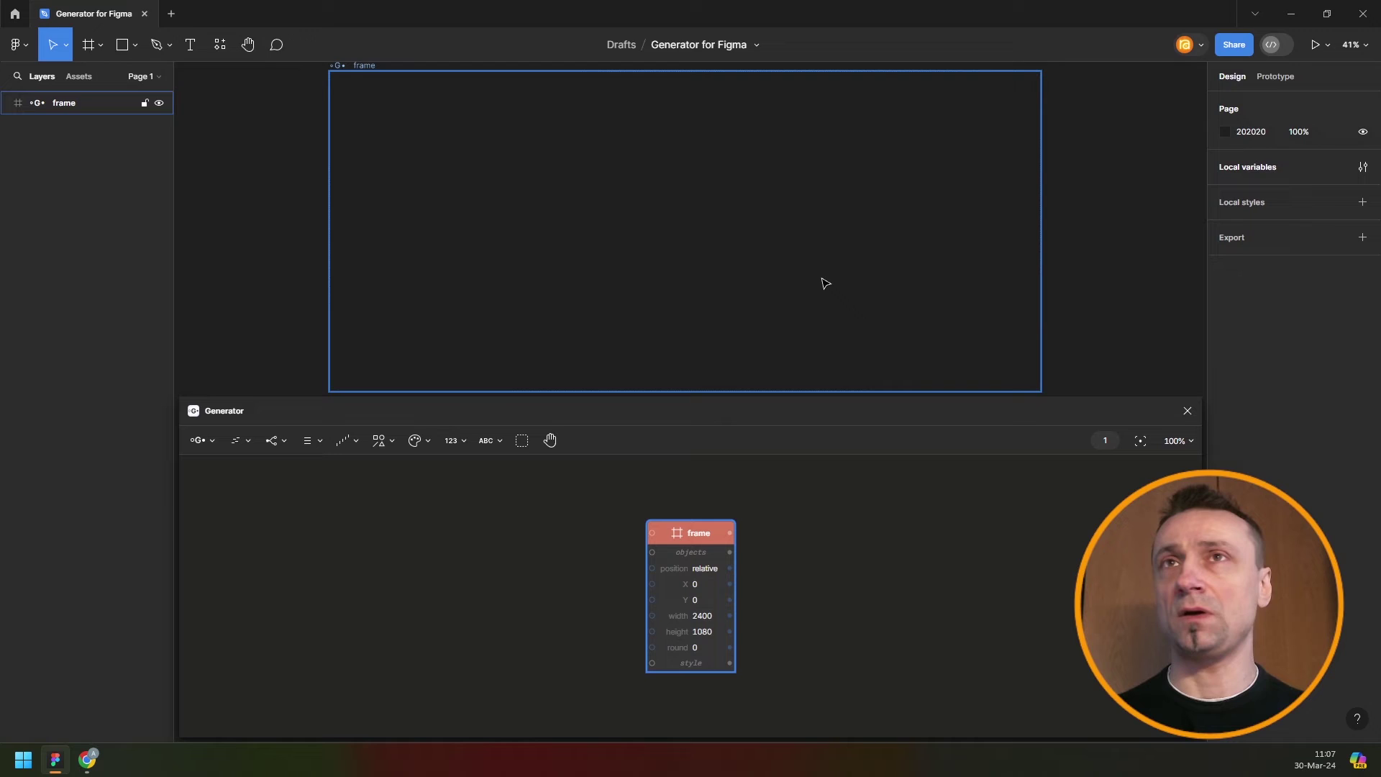
{"action": "key", "text": "ctrl+backslash"}
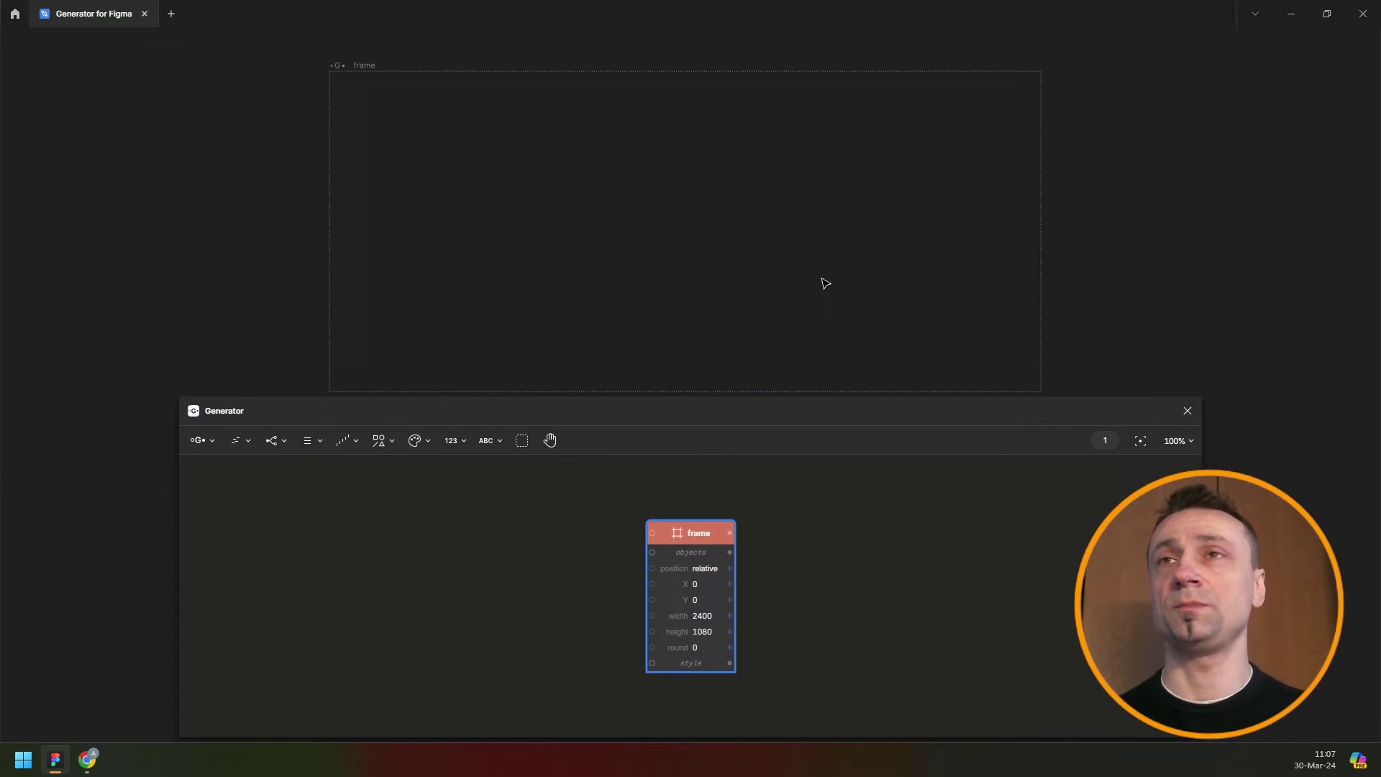
{"action": "scroll", "coordinate": [697, 231], "scroll_direction": "up", "scroll_amount": 2}
{"action": "scroll", "coordinate": [712, 256], "scroll_direction": "down", "scroll_amount": 1}
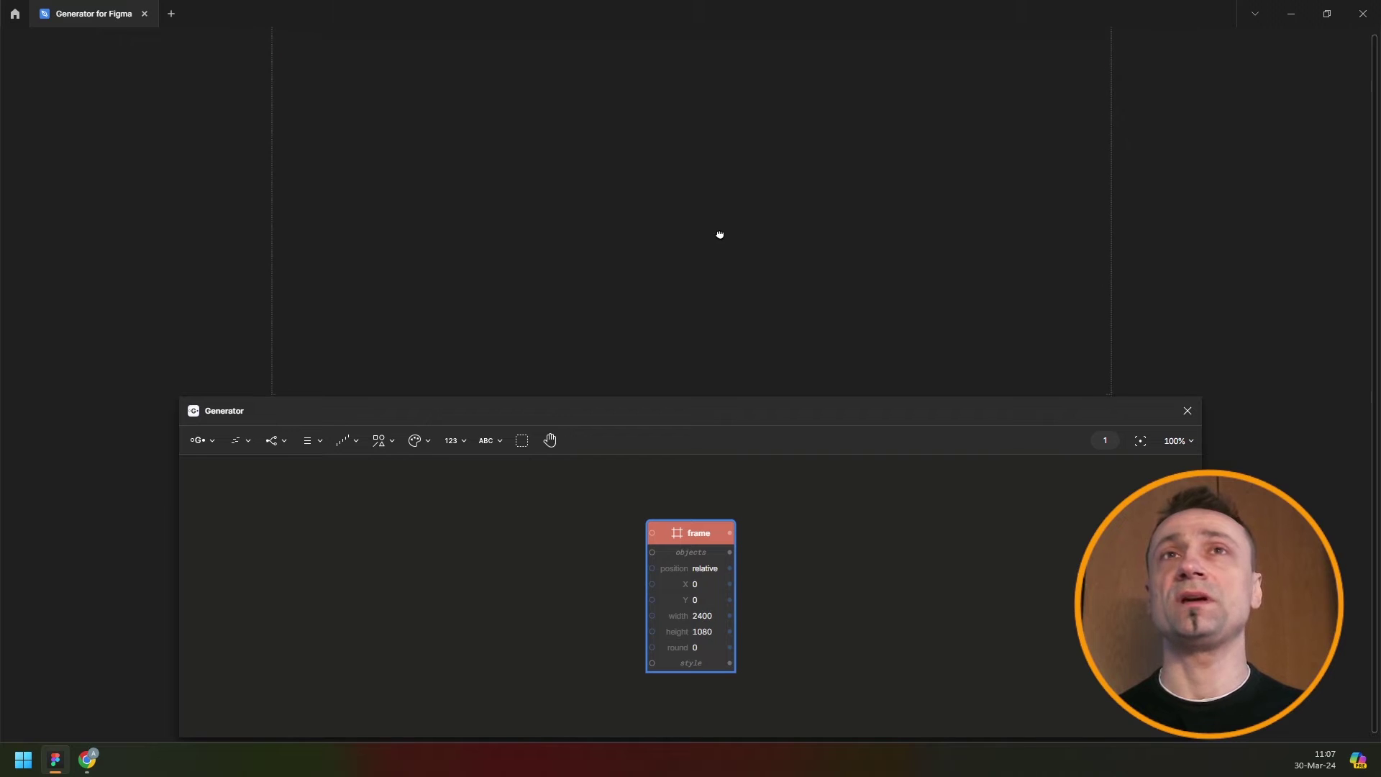
{"action": "scroll", "coordinate": [723, 237], "scroll_direction": "down", "scroll_amount": 1}
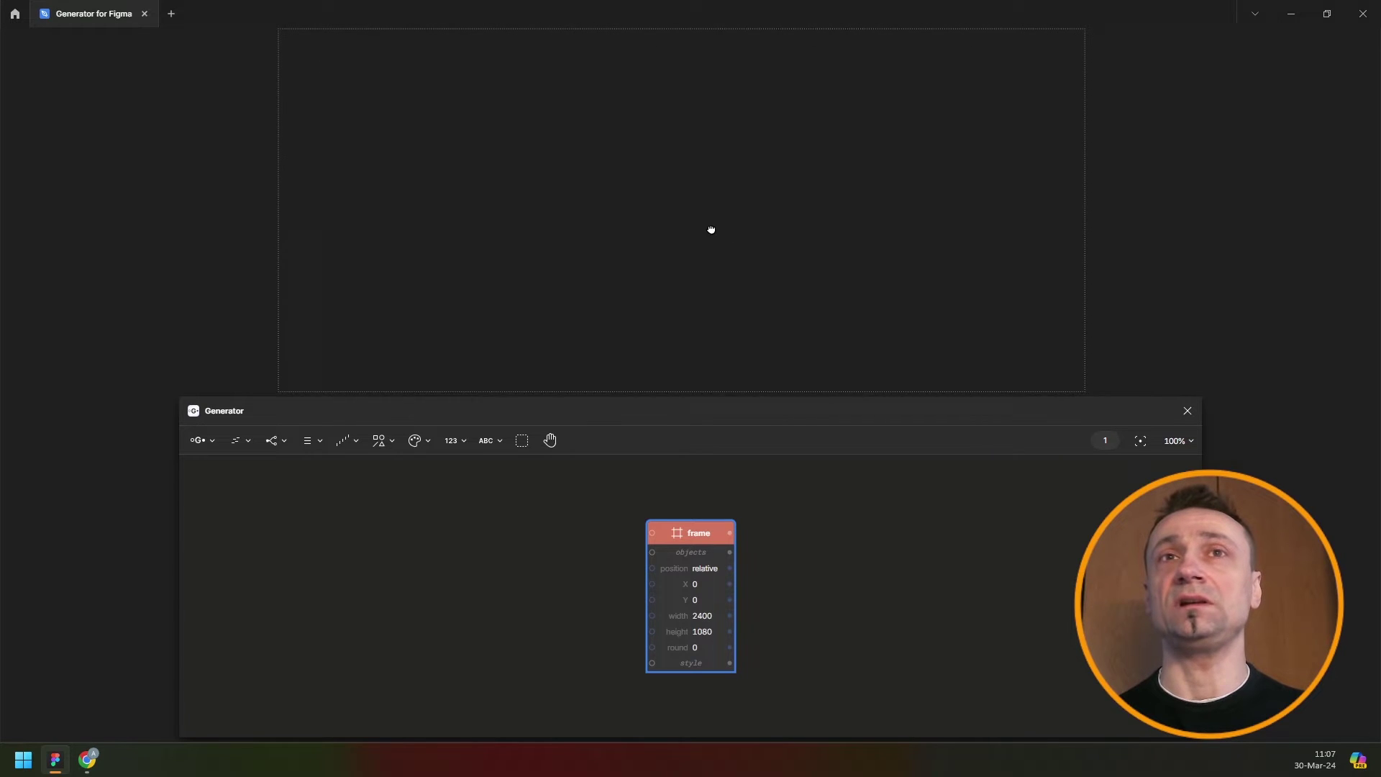
{"action": "left_click_drag", "start_coordinate": [711, 230], "coordinate": [710, 232]}
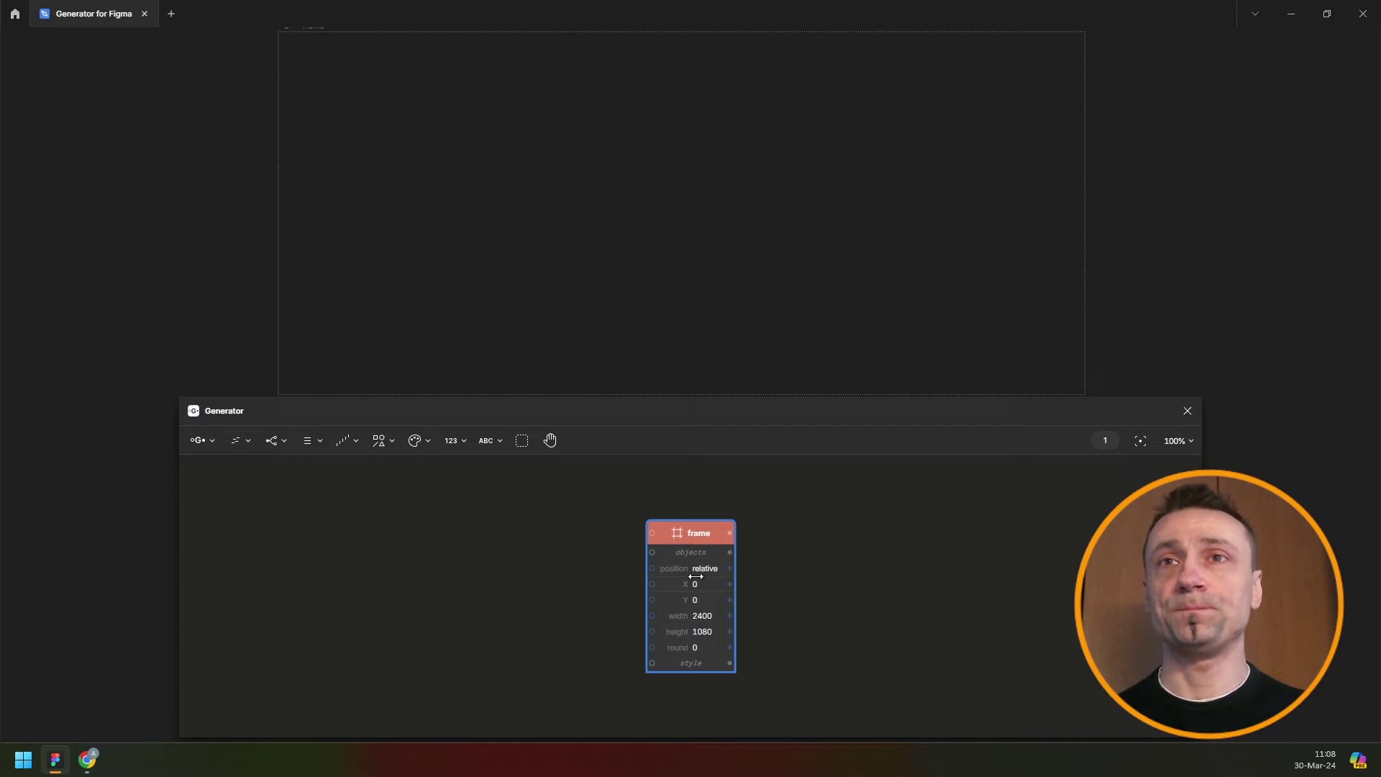
- Add a Color node to the graph, discarding an accidentally added gradient node
{"action": "left_click_drag", "start_coordinate": [710, 532], "coordinate": [766, 533]}
{"action": "left_click", "coordinate": [421, 441]}
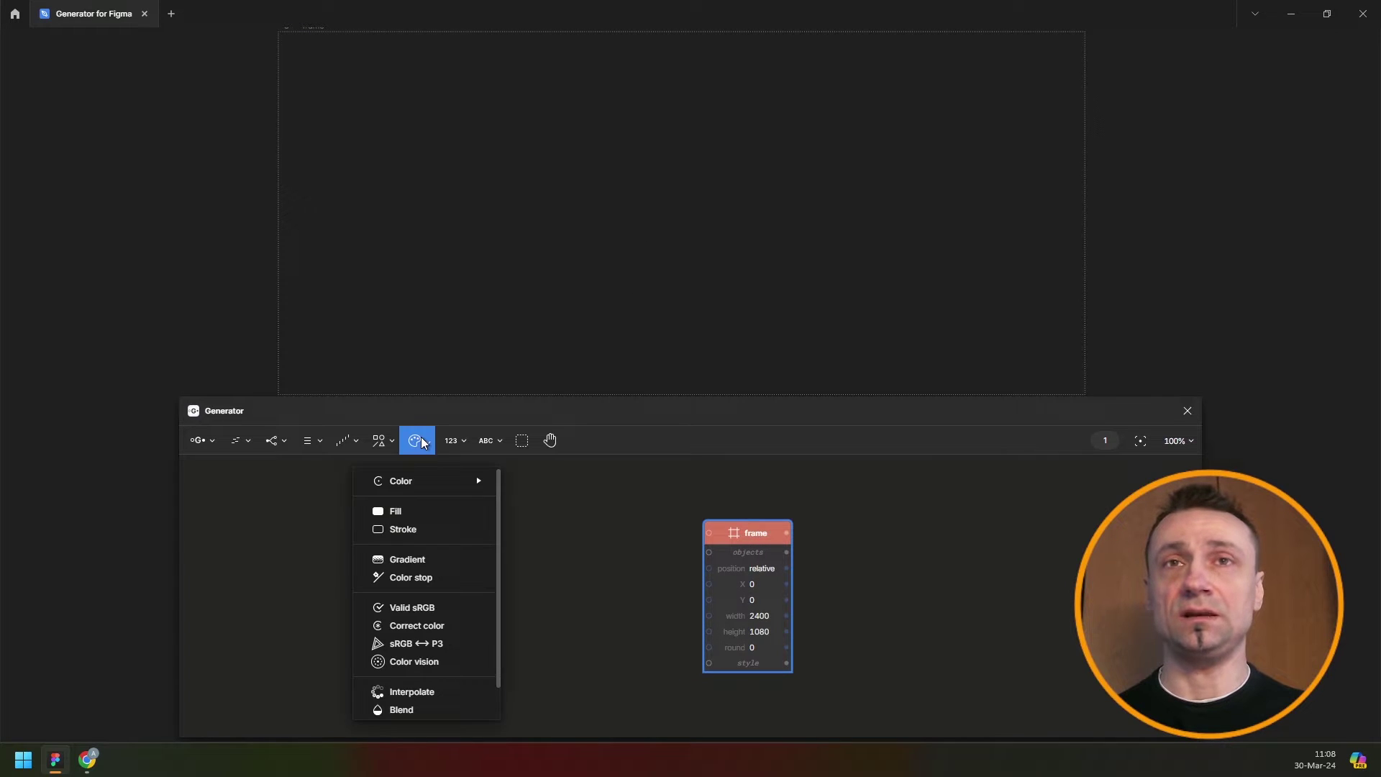
{"action": "left_click", "coordinate": [430, 558]}
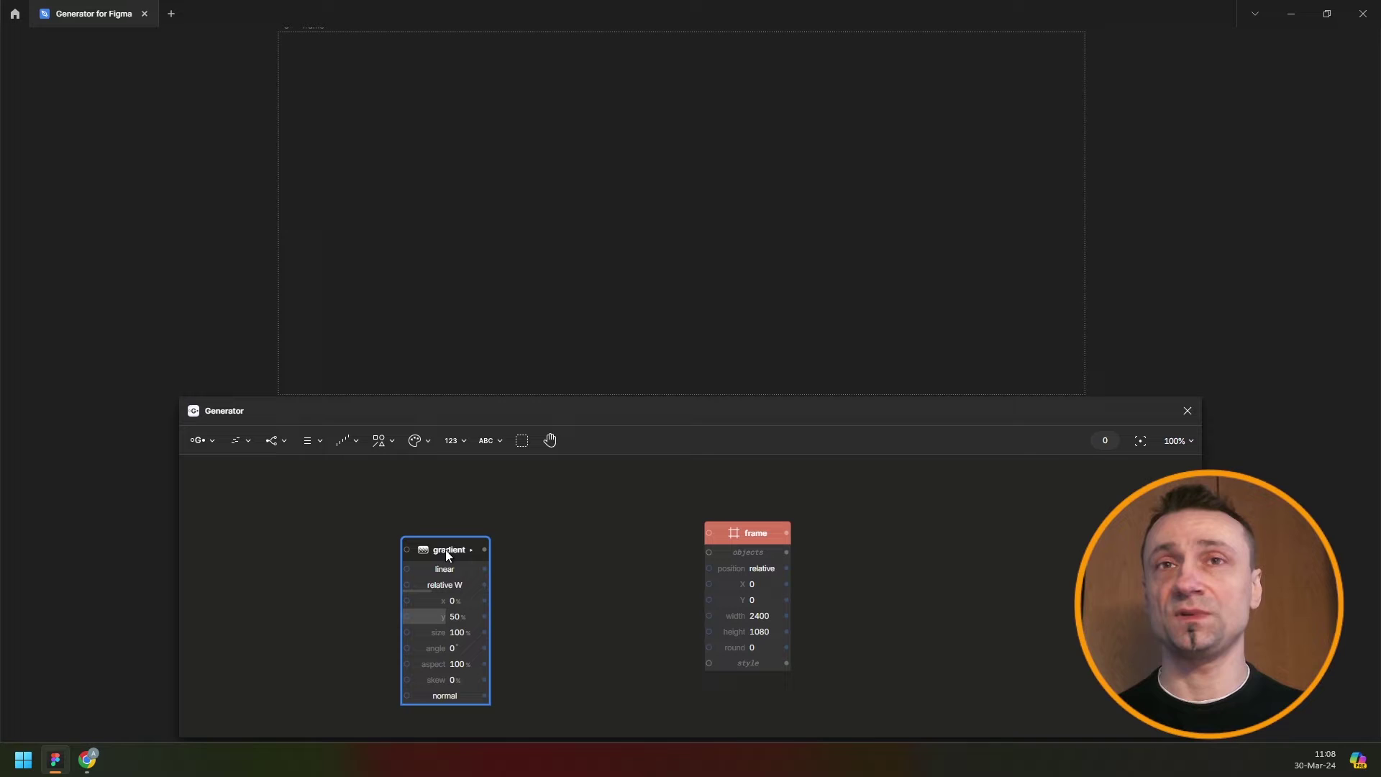
{"action": "key", "text": "Delete"}
{"action": "left_click", "coordinate": [416, 441]}
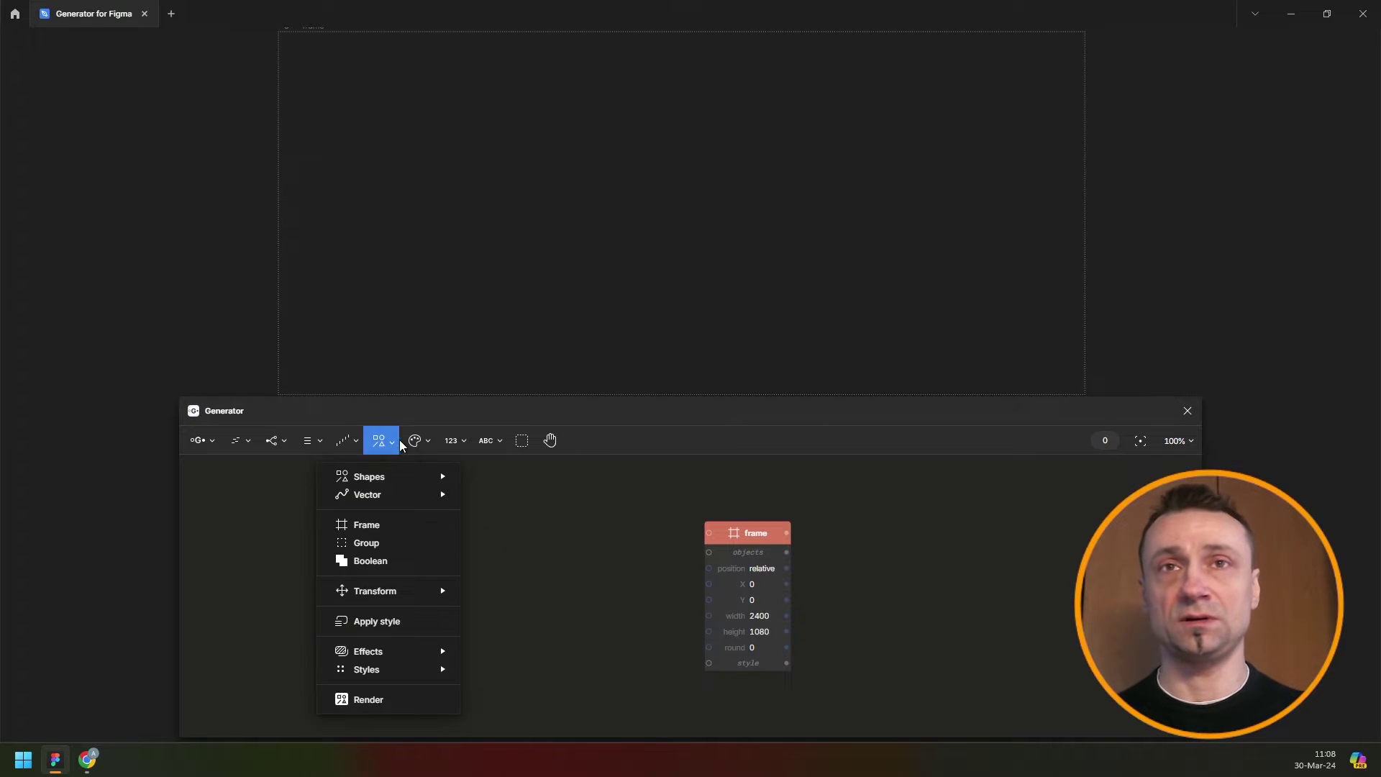
{"action": "left_click", "coordinate": [414, 478]}
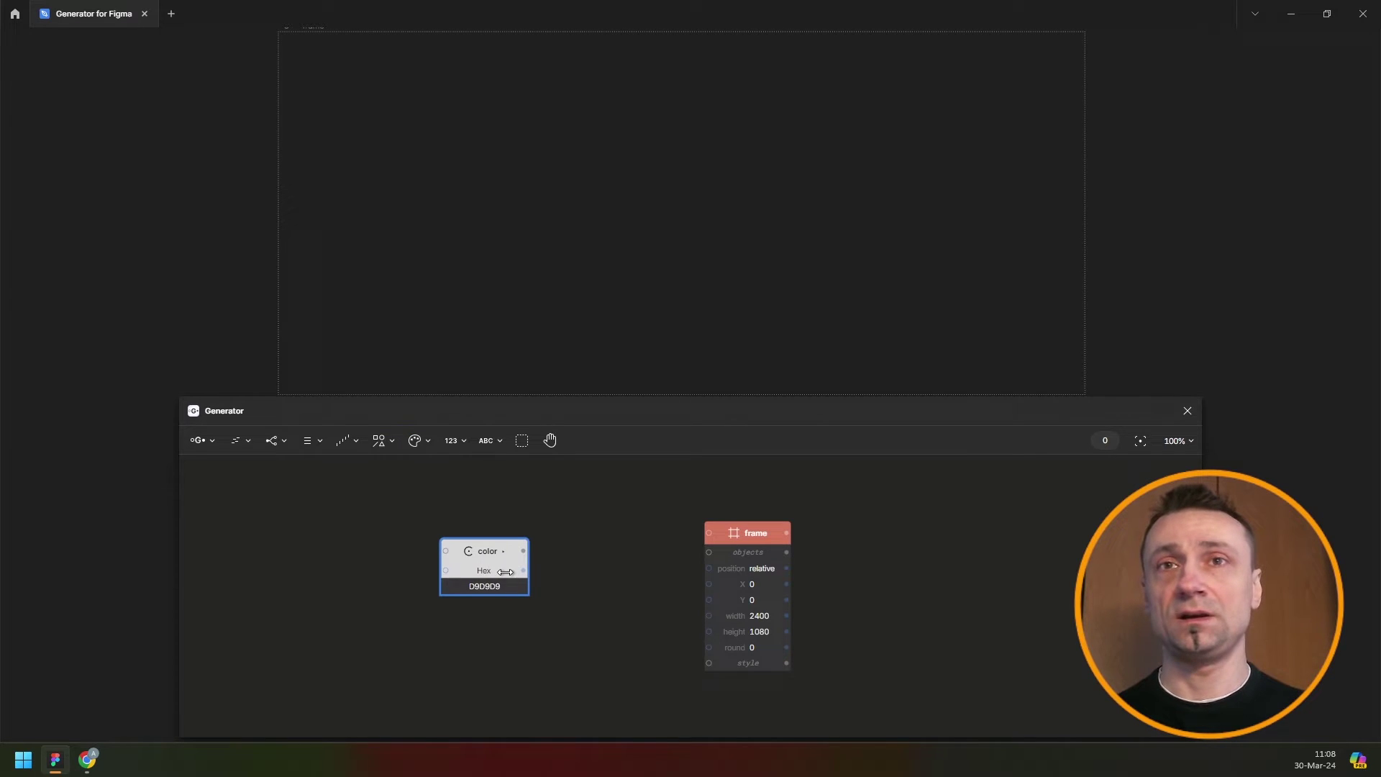
- Make the colour HSV dark blue (H 237, S 80, V 21) and duplicate it below
{"action": "left_click", "coordinate": [506, 572]}
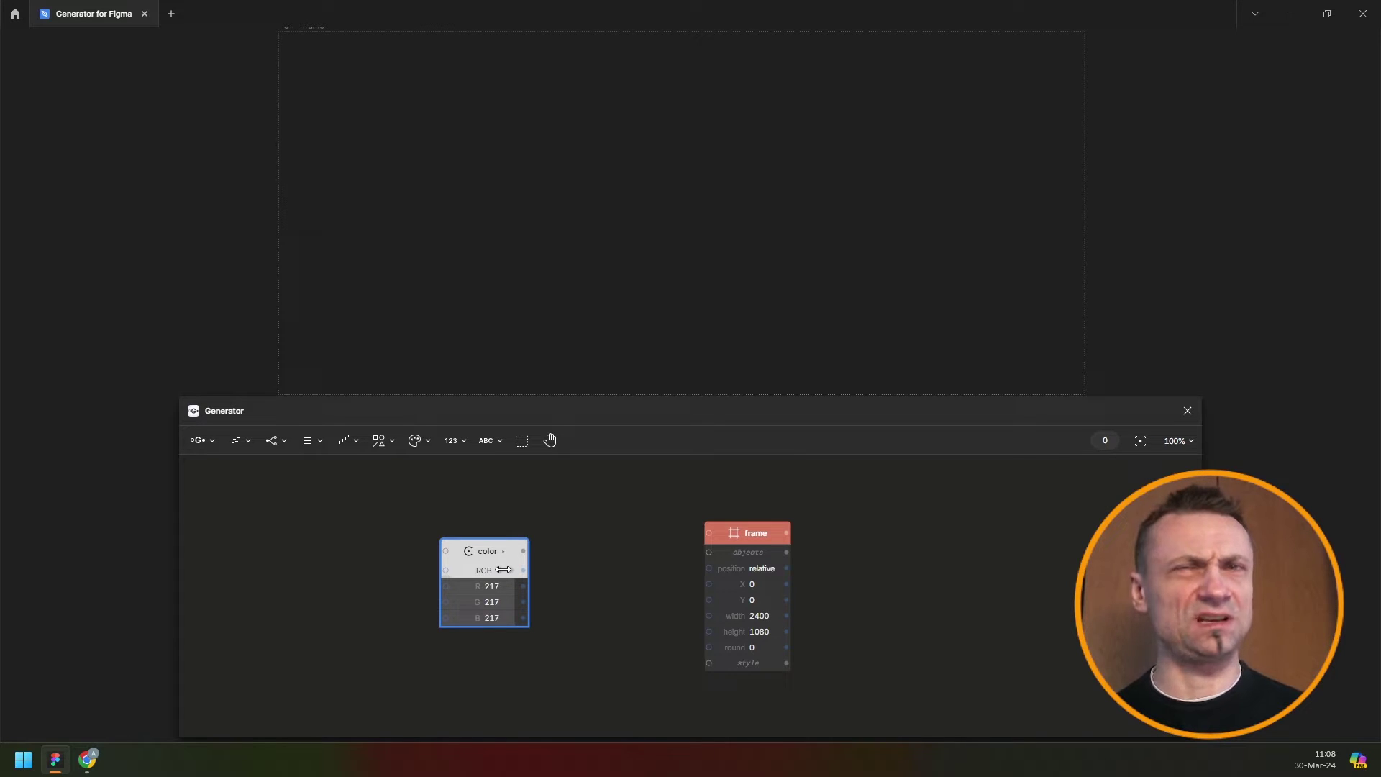
{"action": "left_click", "coordinate": [502, 570]}
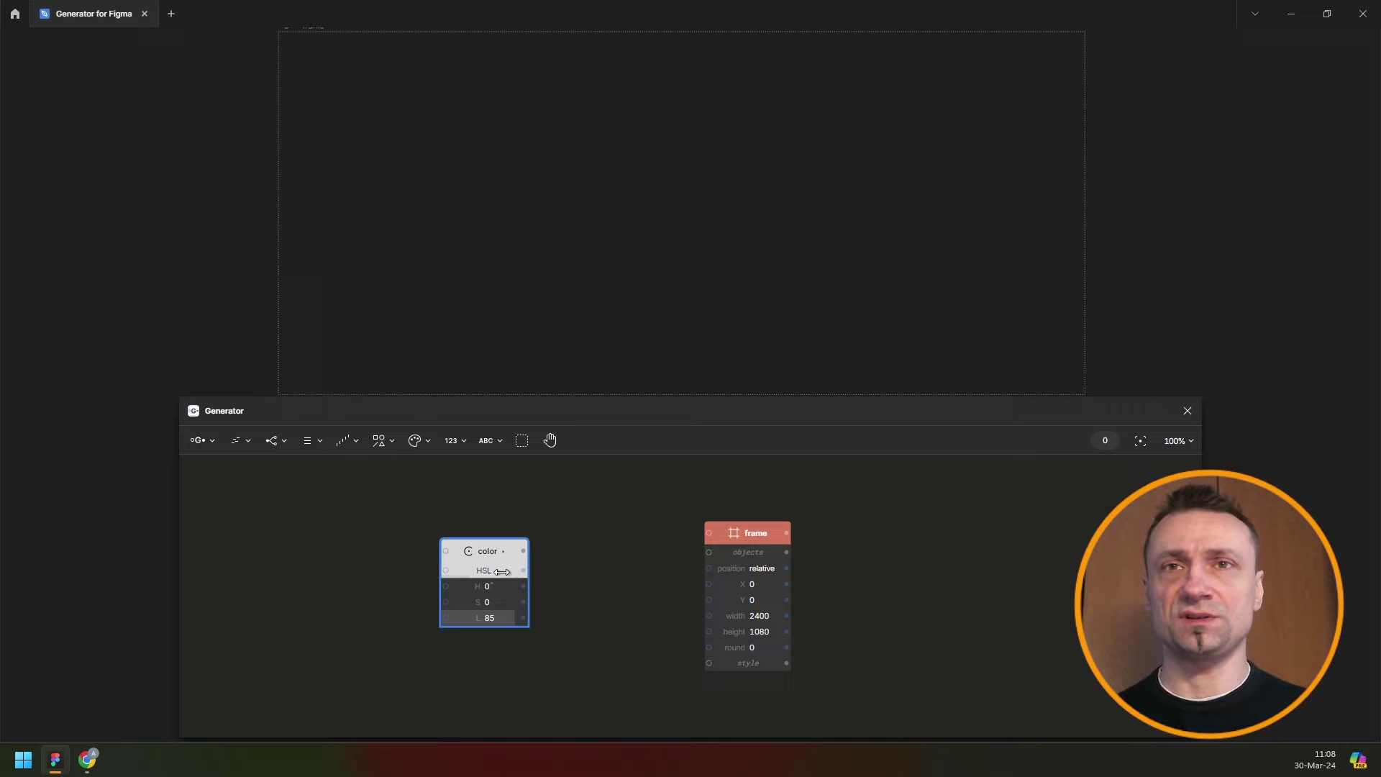
{"action": "mouse_move", "coordinate": [488, 602]}
{"action": "left_mouse_down"}
{"action": "mouse_move", "coordinate": [518, 602]}
{"action": "mouse_move", "coordinate": [431, 585]}
{"action": "mouse_move", "coordinate": [496, 601]}
{"action": "mouse_move", "coordinate": [461, 618]}
{"action": "left_mouse_up"}
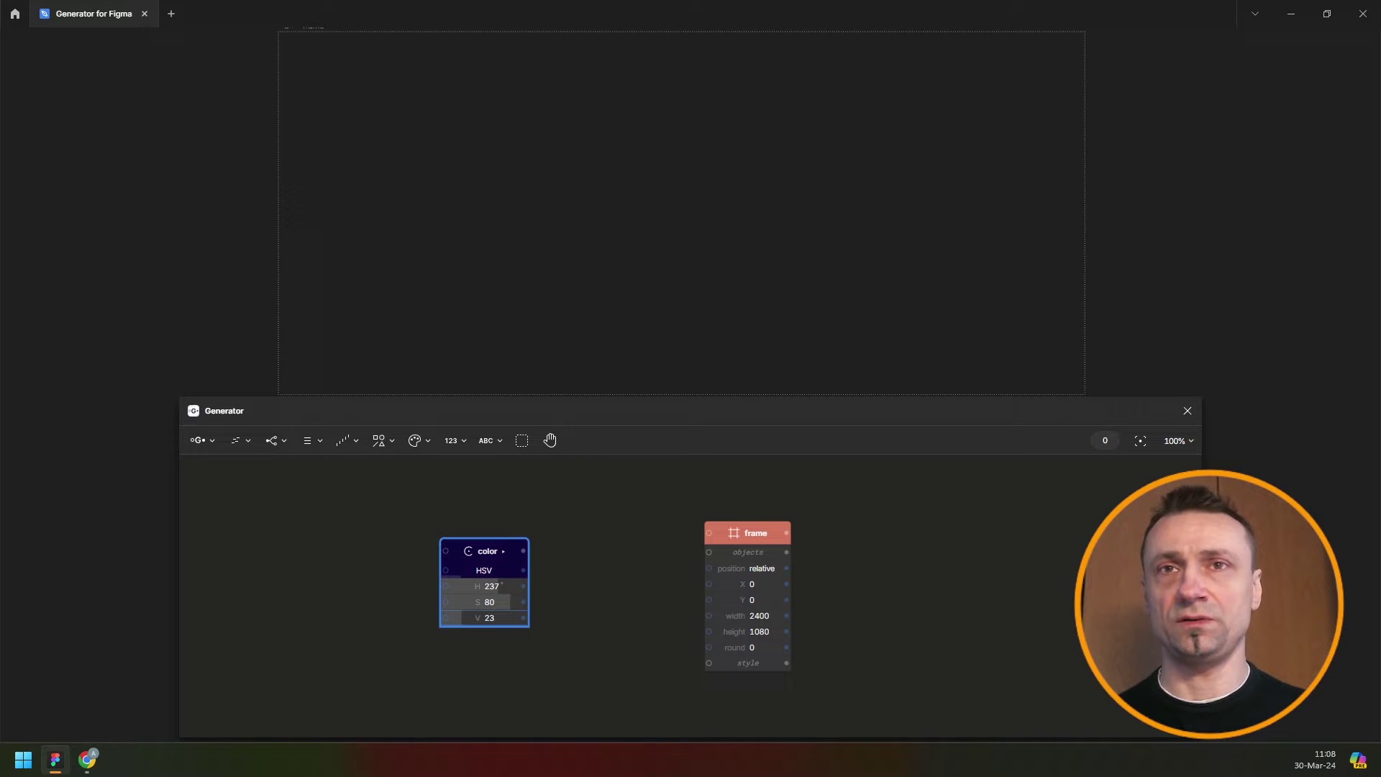
{"action": "mouse_move", "coordinate": [512, 554]}
{"action": "left_mouse_down"}
{"action": "mouse_move", "coordinate": [526, 492]}
{"action": "mouse_move", "coordinate": [498, 607]}
{"action": "left_mouse_up"}
{"action": "scroll", "coordinate": [499, 530], "scroll_direction": "up", "scroll_amount": 1}
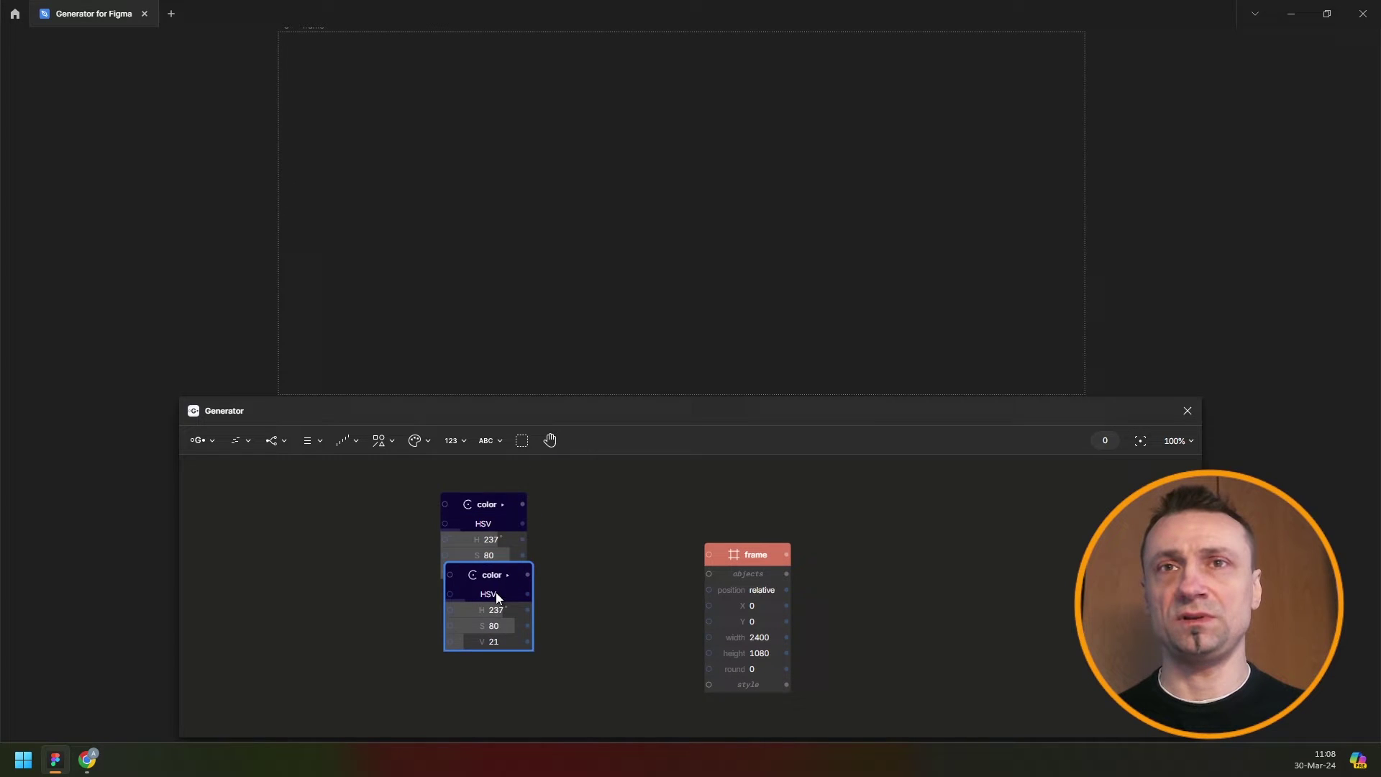
{"action": "left_click_drag", "start_coordinate": [545, 521], "coordinate": [440, 648]}
{"action": "key", "text": "Tab"}
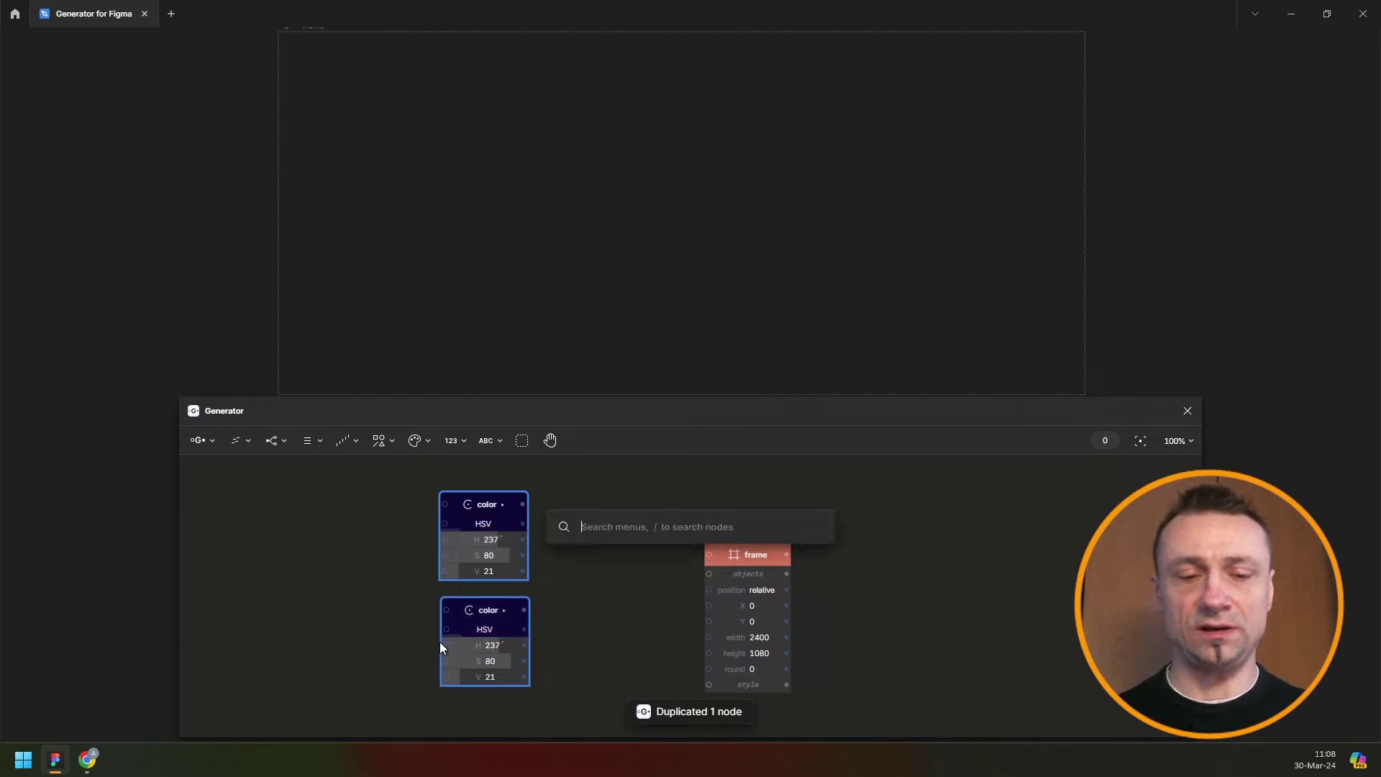
- Add a gradient from both colours into the frame's style, turning the lower colour orange (H 23)
{"action": "type", "text": "grad"}
{"action": "key", "text": "Return"}
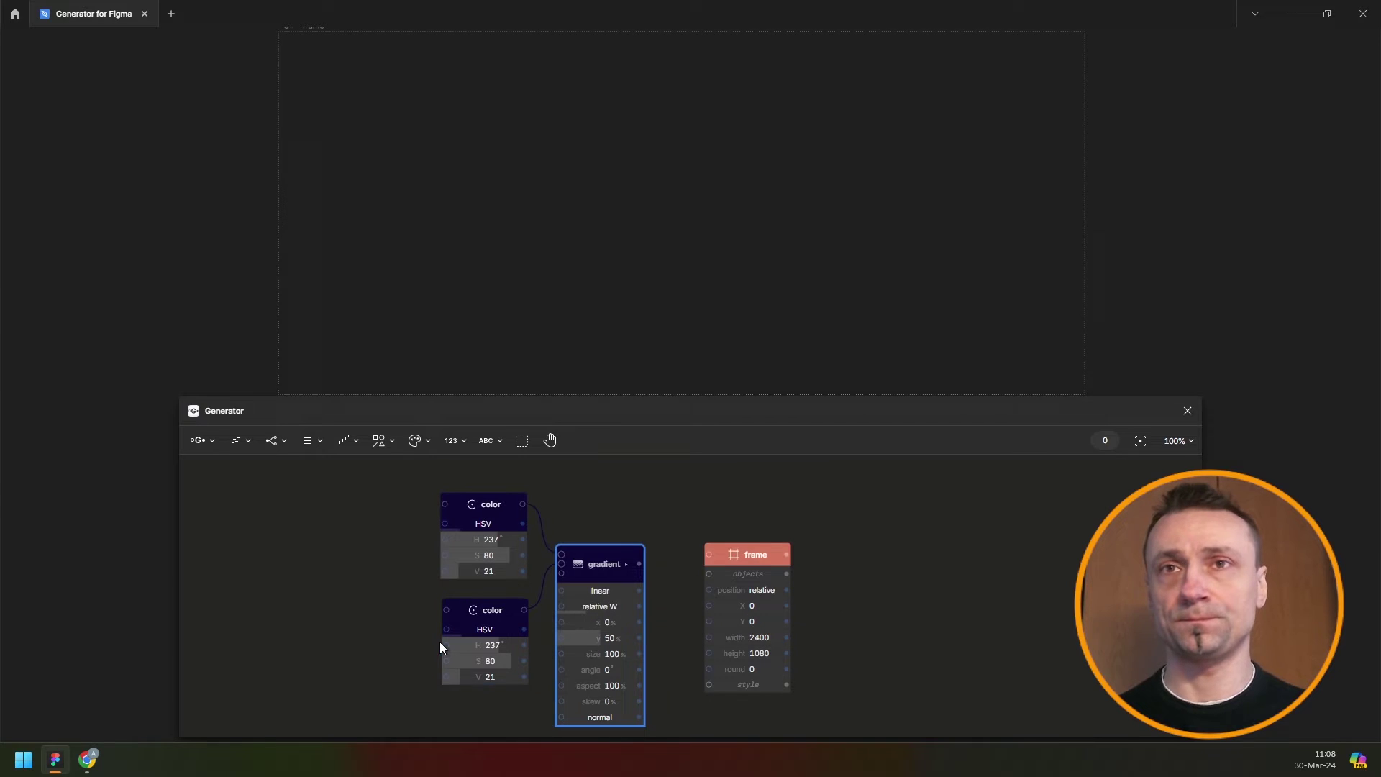
{"action": "left_click_drag", "start_coordinate": [640, 564], "coordinate": [710, 685]}
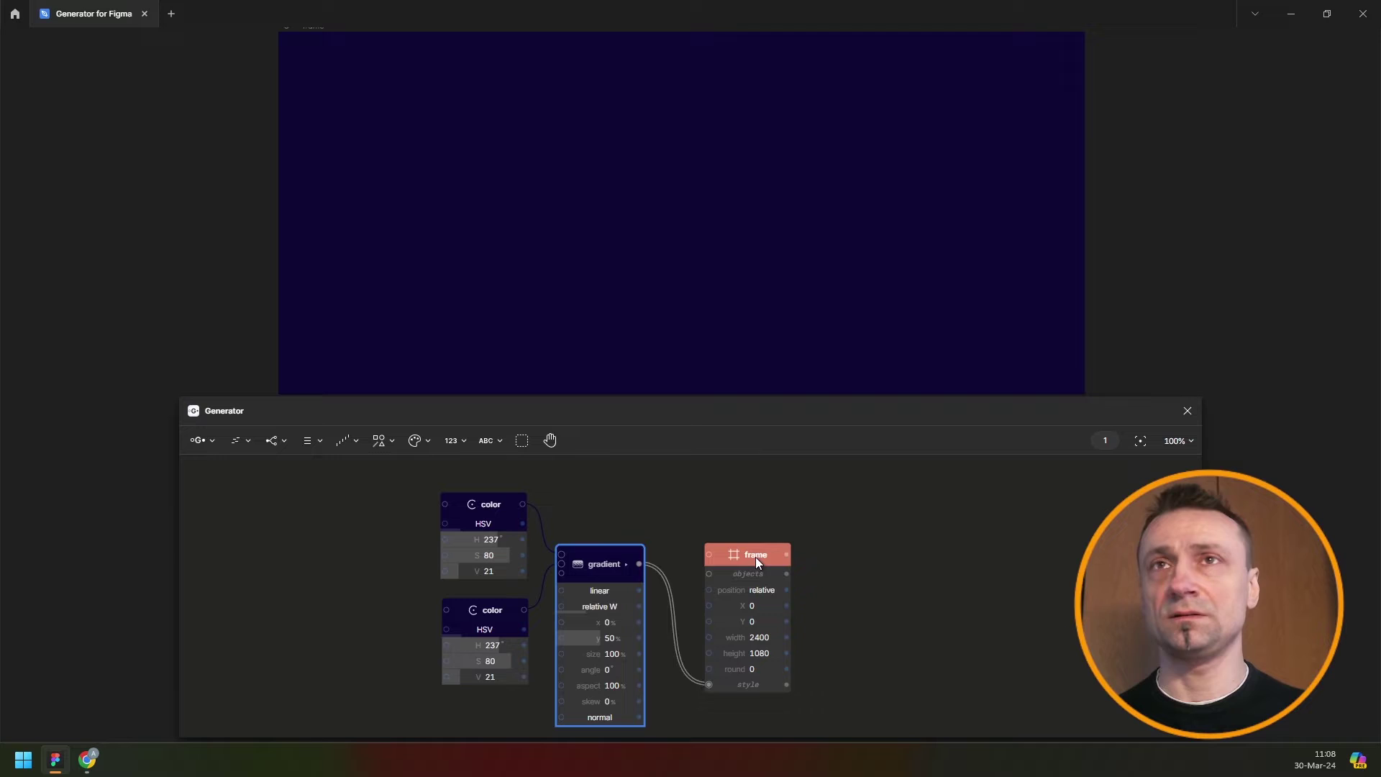
{"action": "left_click_drag", "start_coordinate": [755, 556], "coordinate": [759, 514]}
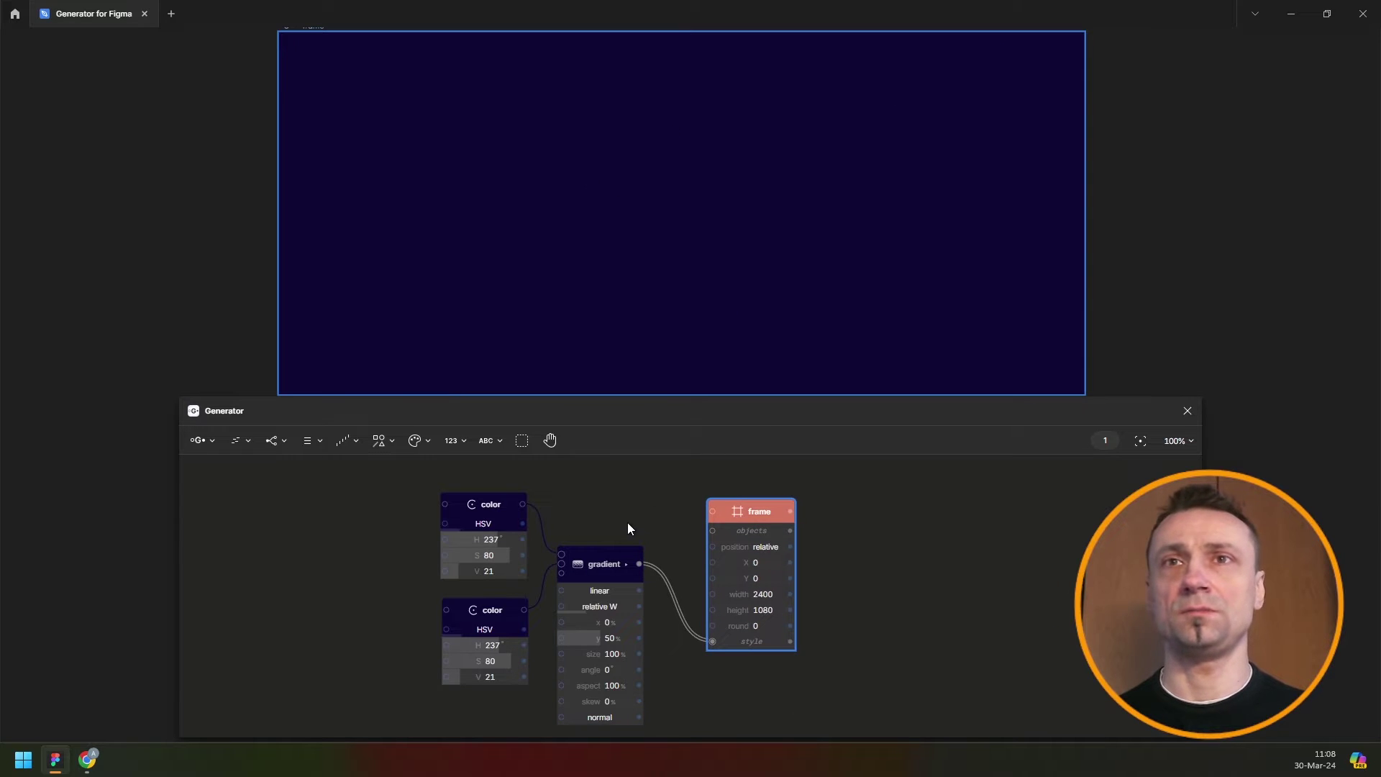
{"action": "left_click_drag", "start_coordinate": [627, 529], "coordinate": [647, 532]}
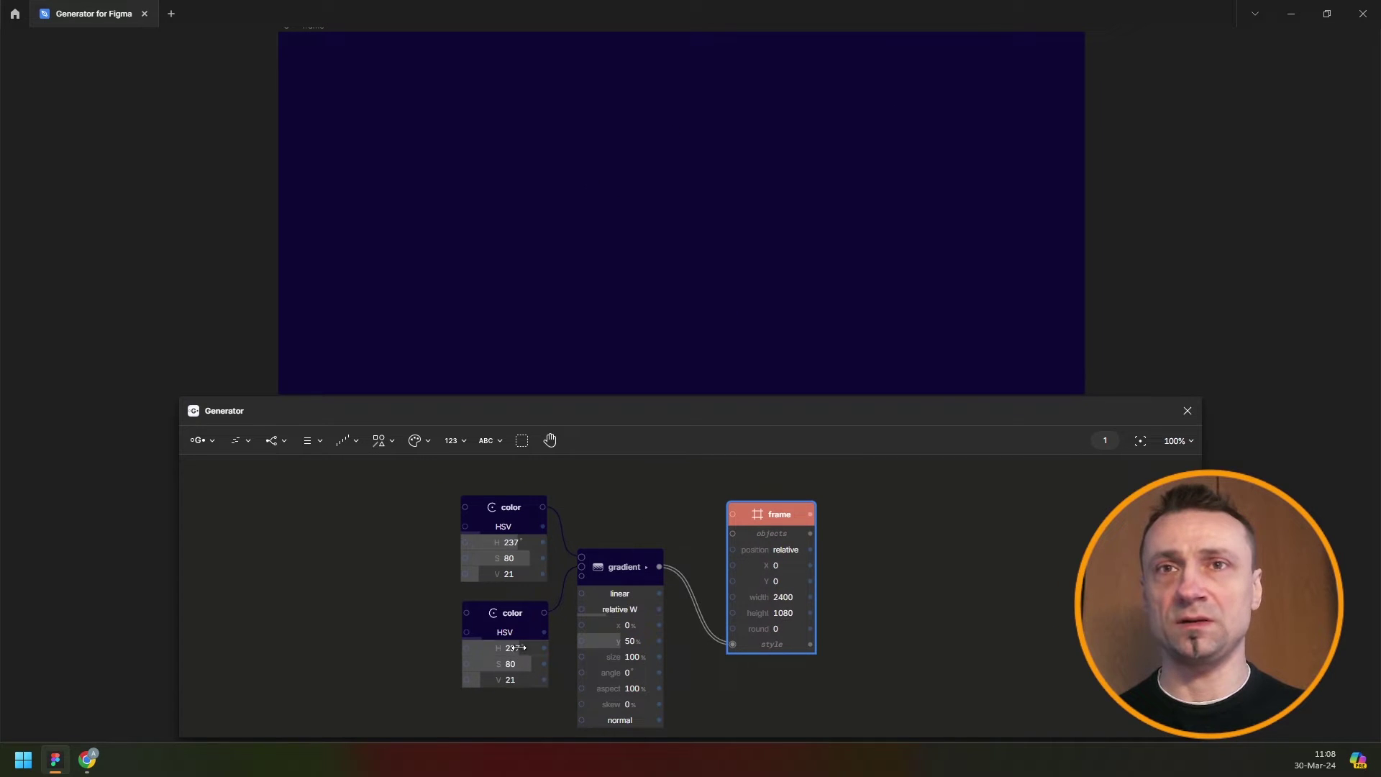
{"action": "left_click_drag", "start_coordinate": [520, 647], "coordinate": [429, 647]}
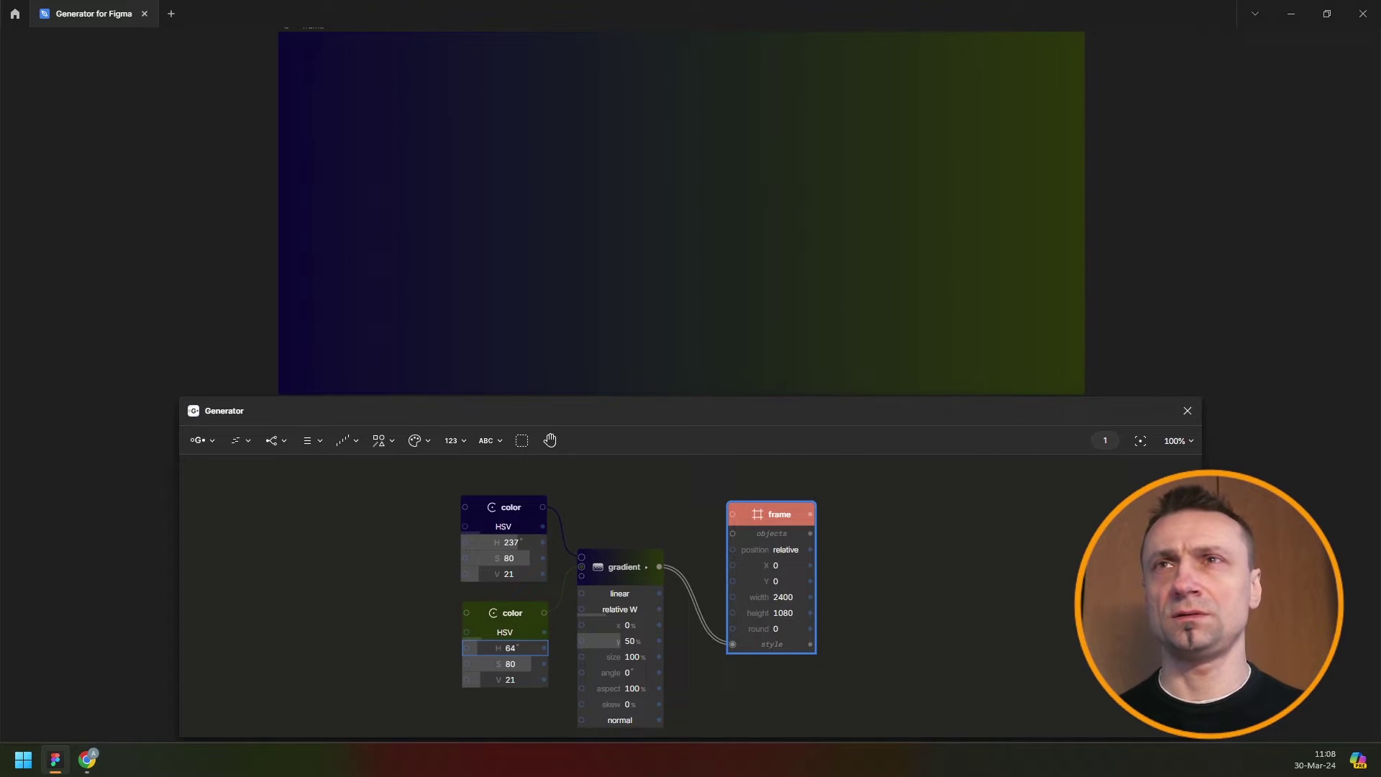
{"action": "left_click_drag", "start_coordinate": [412, 647], "coordinate": [382, 647]}
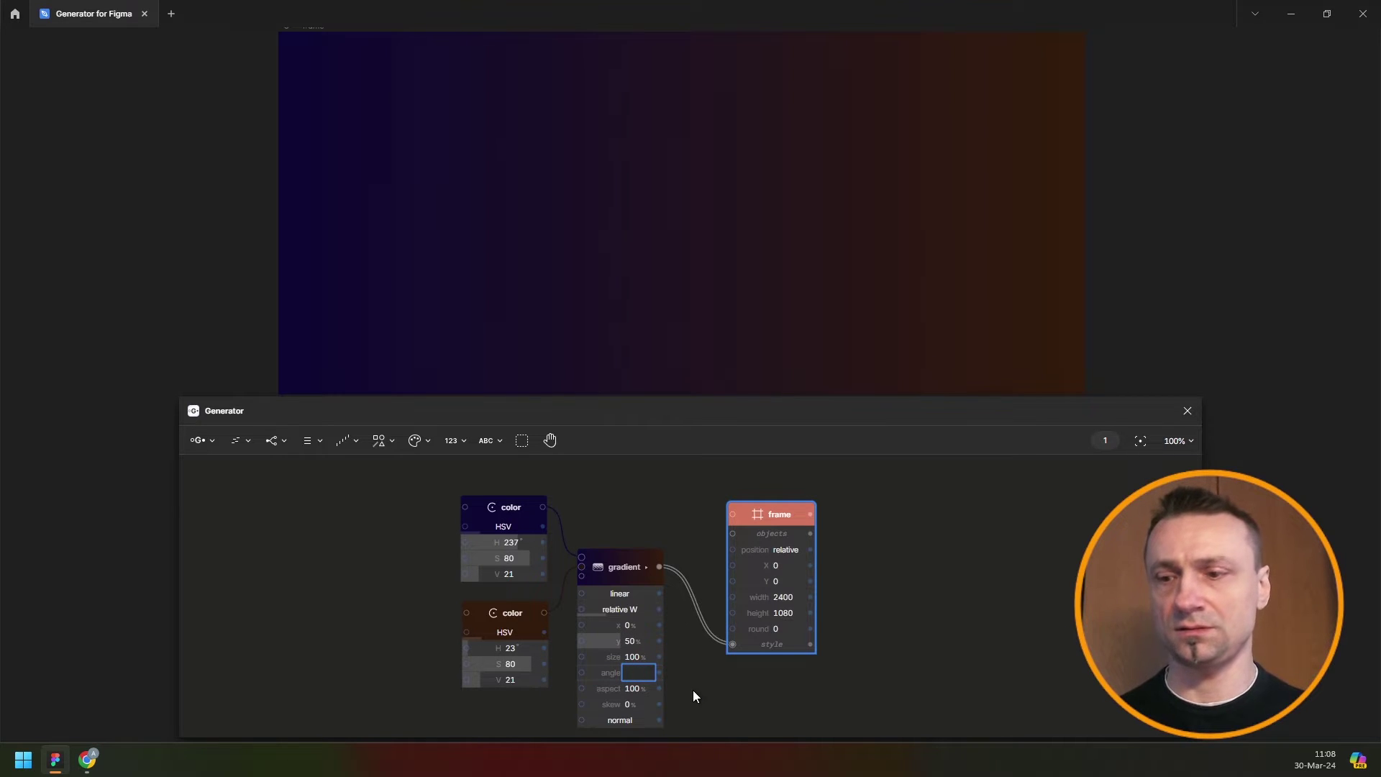
- Set the gradient angle to 90°, y position 0% and size 50% relative to height
{"action": "type", "text": "90"}
{"action": "key", "text": "Return"}
{"action": "left_click", "coordinate": [633, 637]}
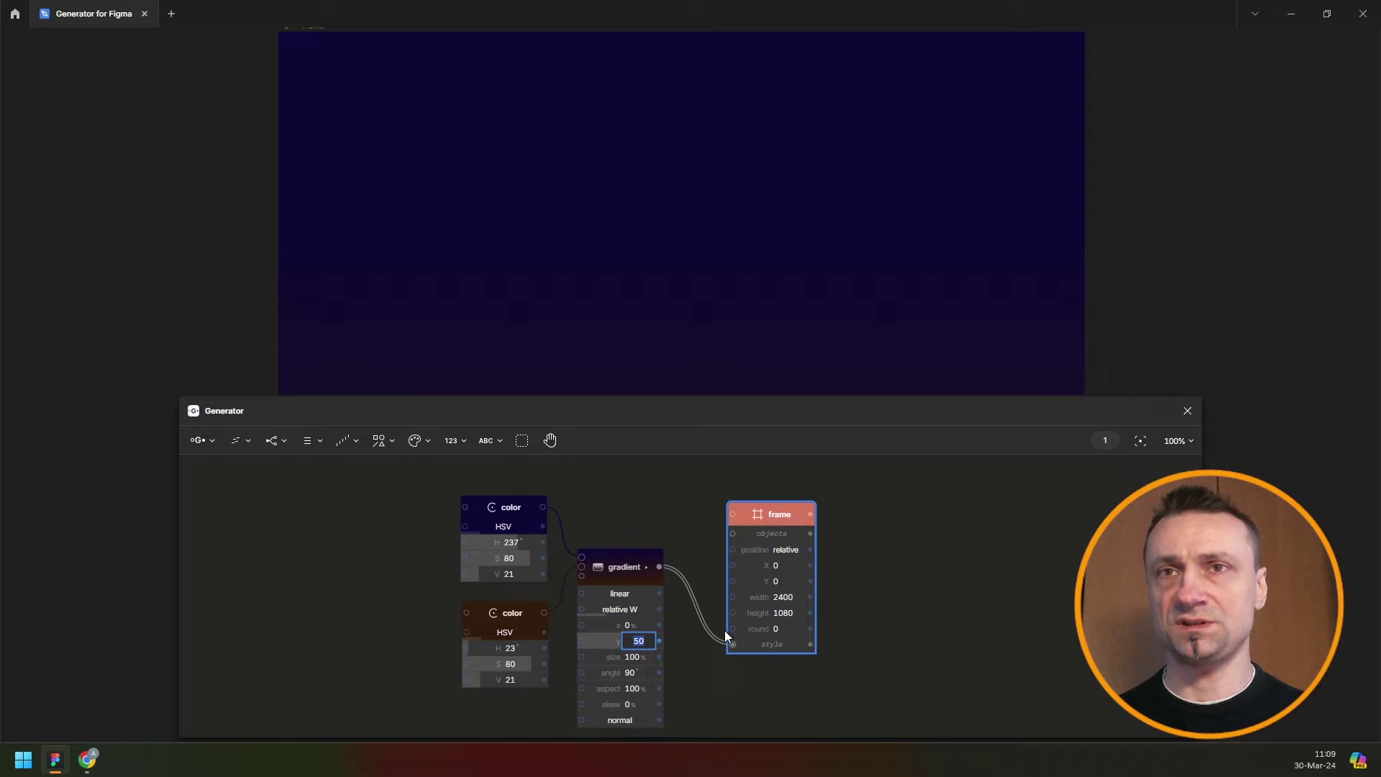
{"action": "type", "text": "0"}
{"action": "key", "text": "Return"}
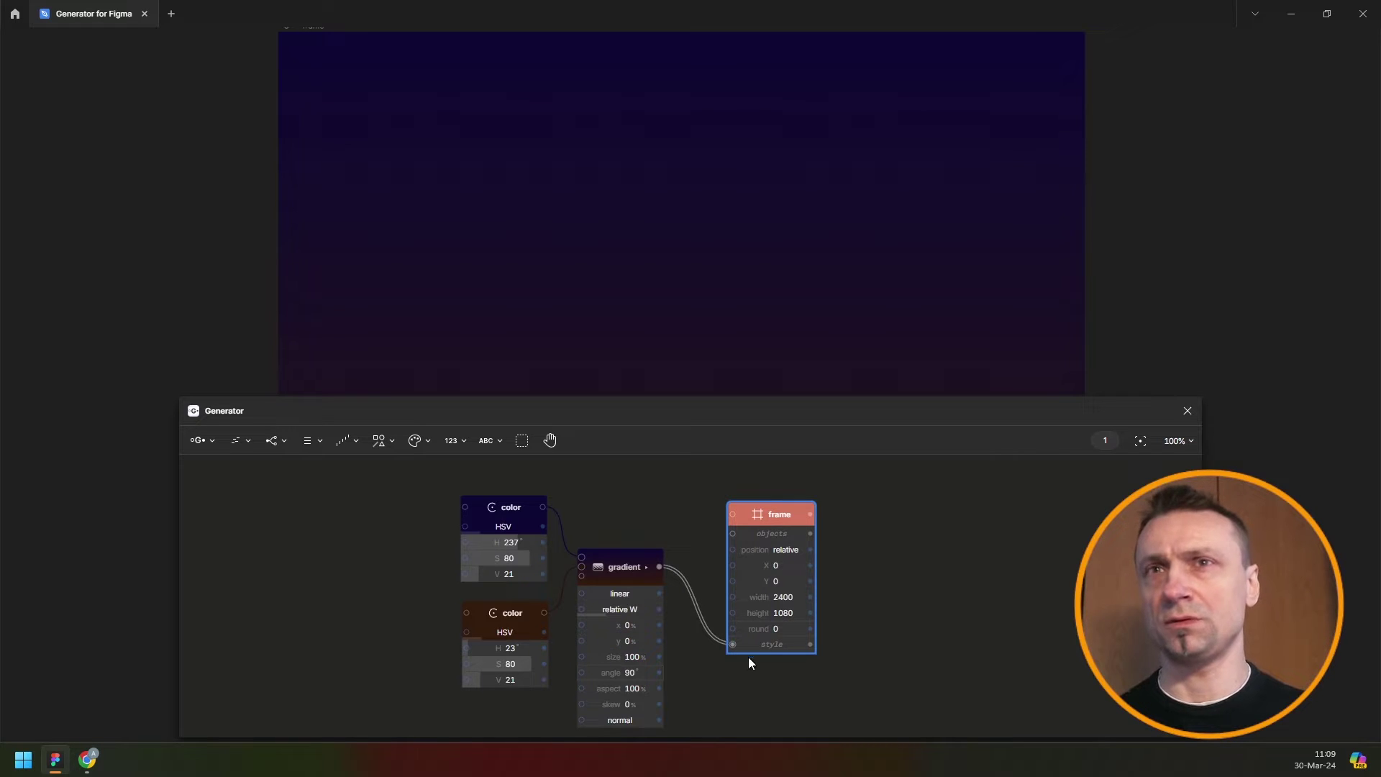
{"action": "left_click", "coordinate": [638, 611]}
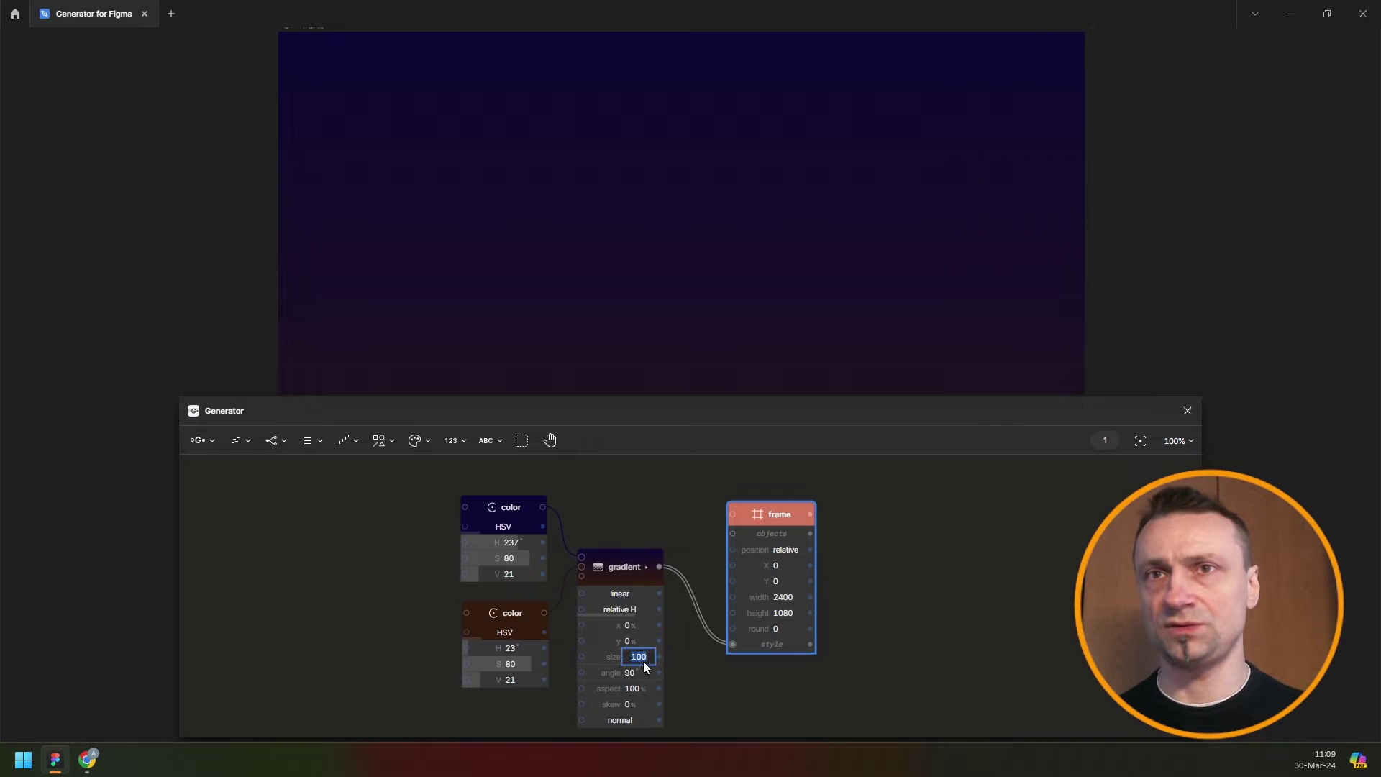
{"action": "type", "text": "50"}
{"action": "key", "text": "Return"}
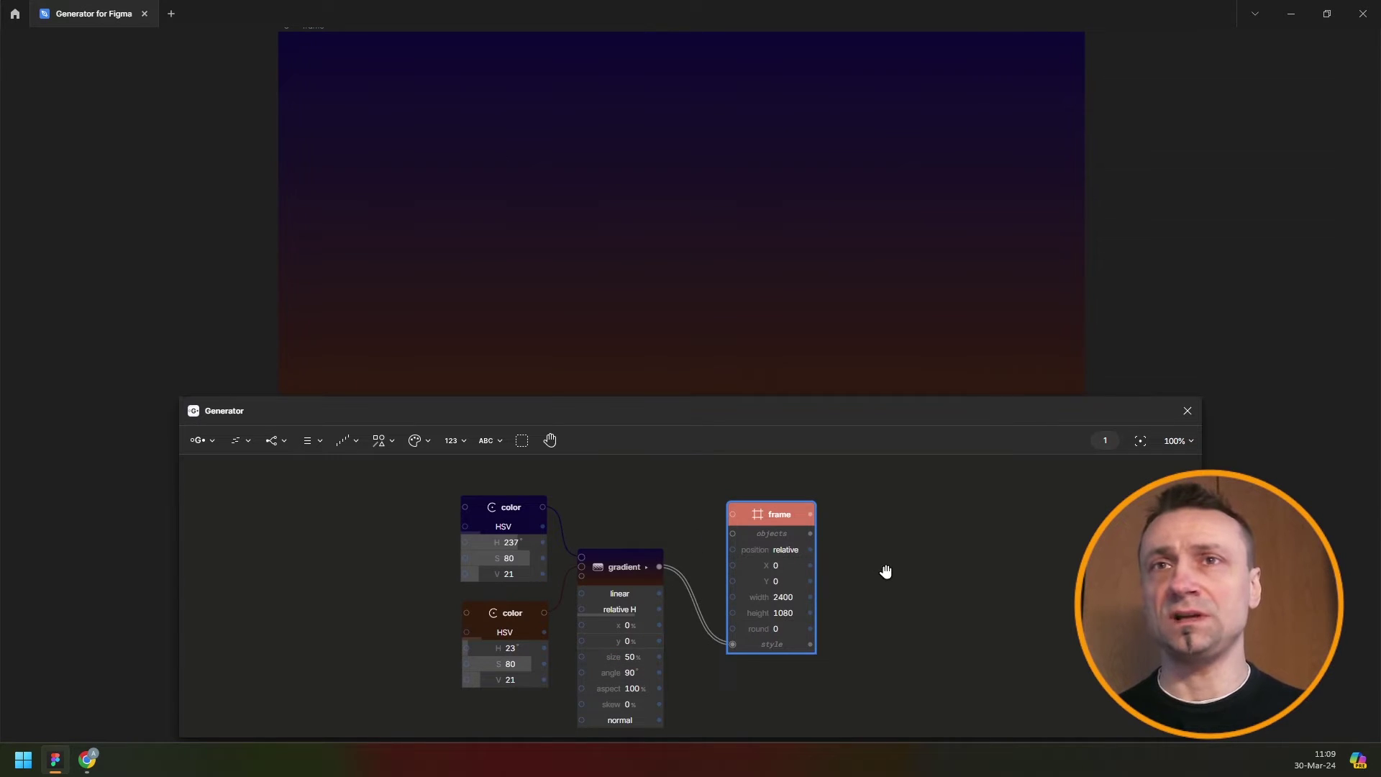
- Add a Polygon node with rounding set to 32
{"action": "scroll", "coordinate": [876, 567], "scroll_direction": "down", "scroll_amount": 2}
{"action": "scroll", "coordinate": [872, 571], "scroll_direction": "down", "scroll_amount": 1}
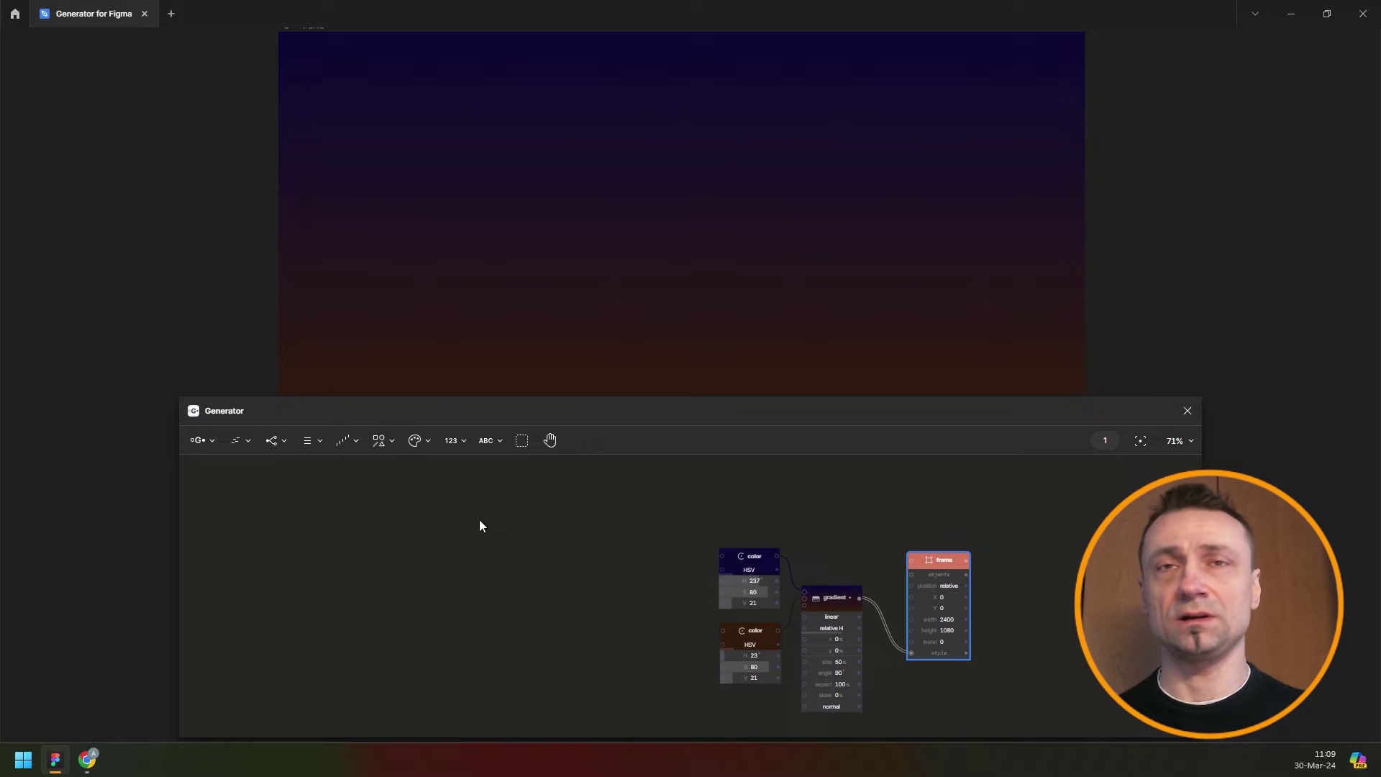
{"action": "left_click", "coordinate": [383, 440]}
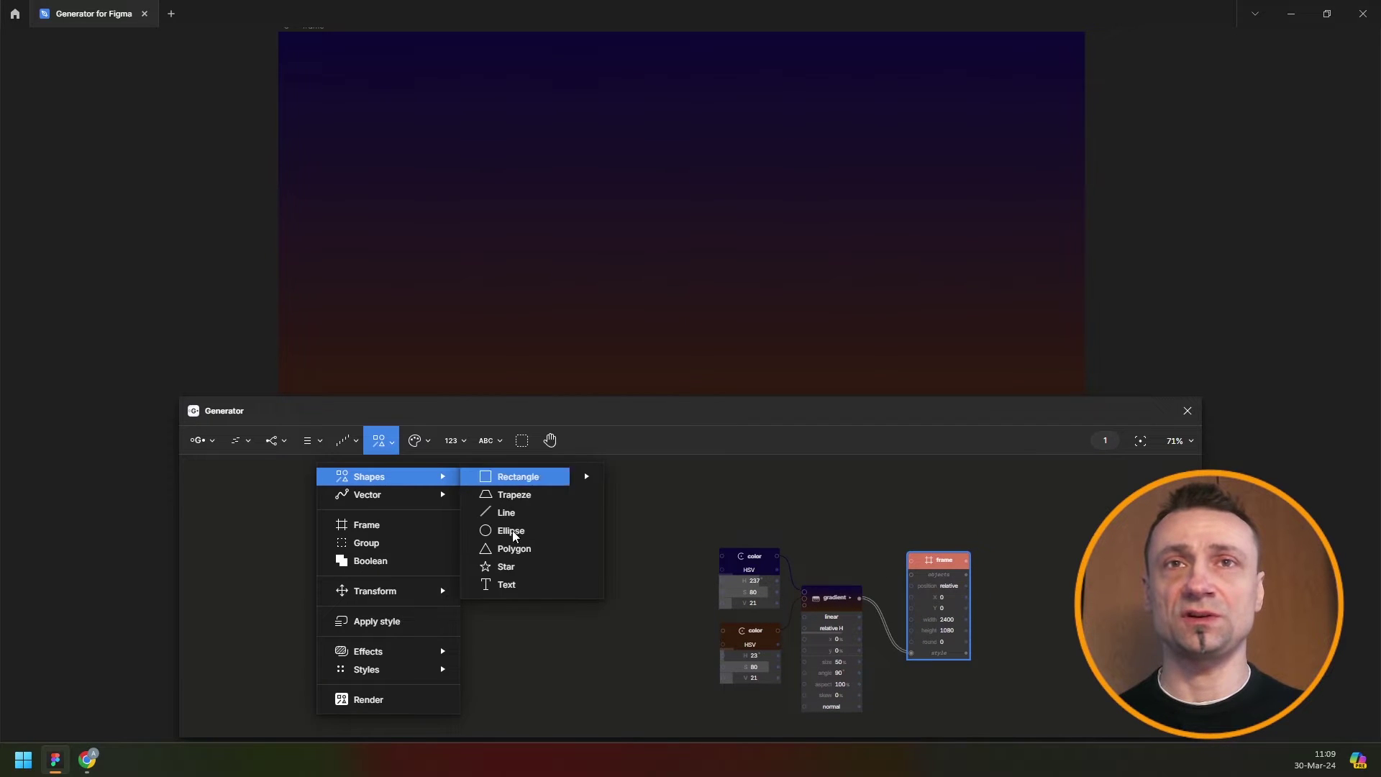
{"action": "left_click", "coordinate": [509, 549]}
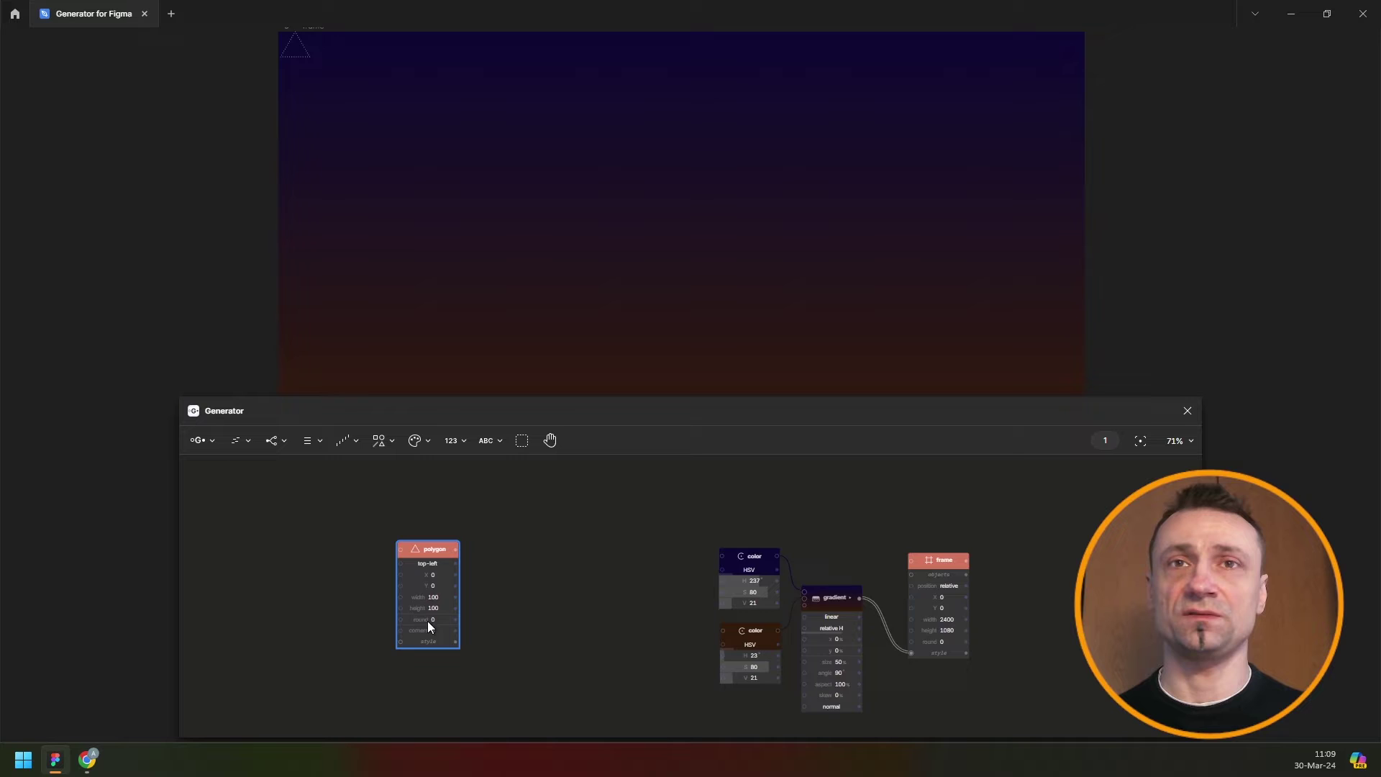
{"action": "scroll", "coordinate": [428, 620], "scroll_direction": "up", "scroll_amount": 2}
{"action": "scroll", "coordinate": [442, 616], "scroll_direction": "up", "scroll_amount": 2}
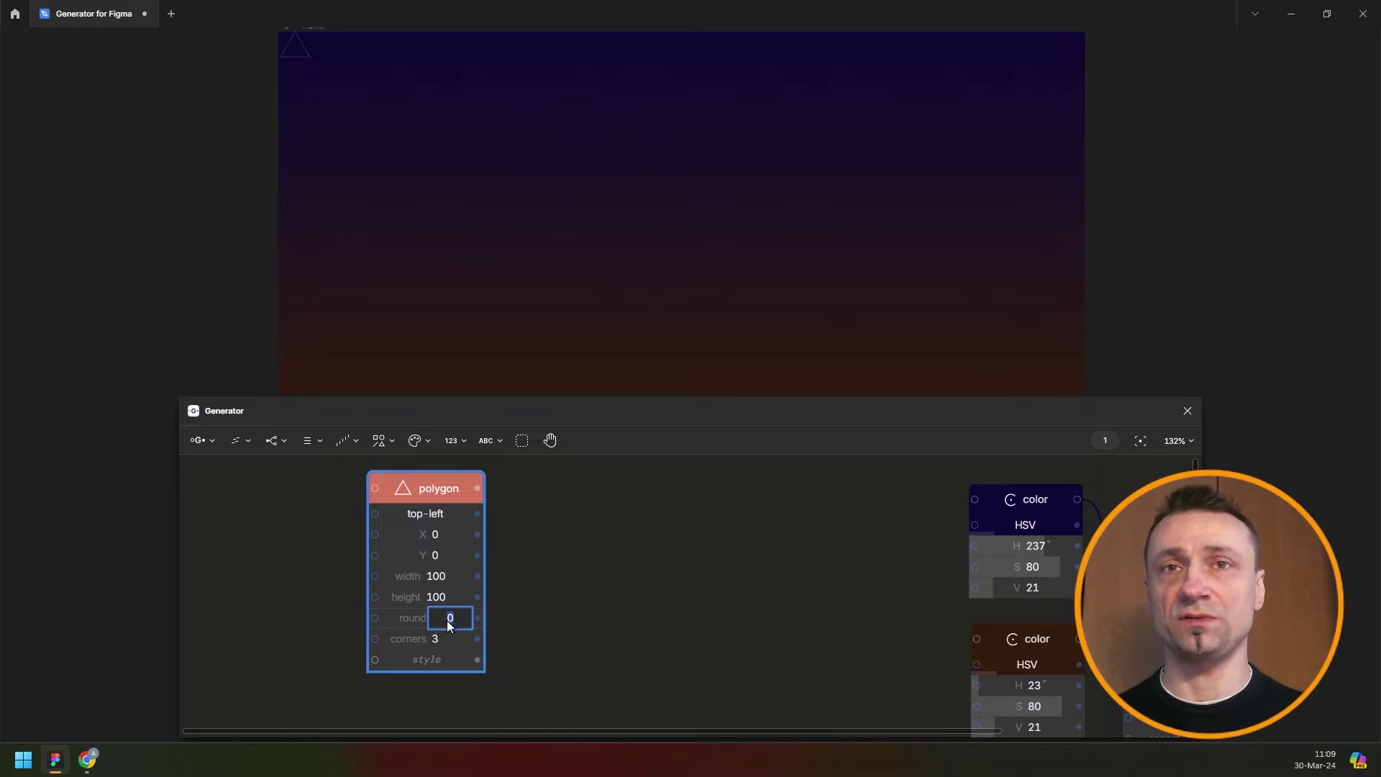
{"action": "type", "text": "32"}
{"action": "key", "text": "Return"}
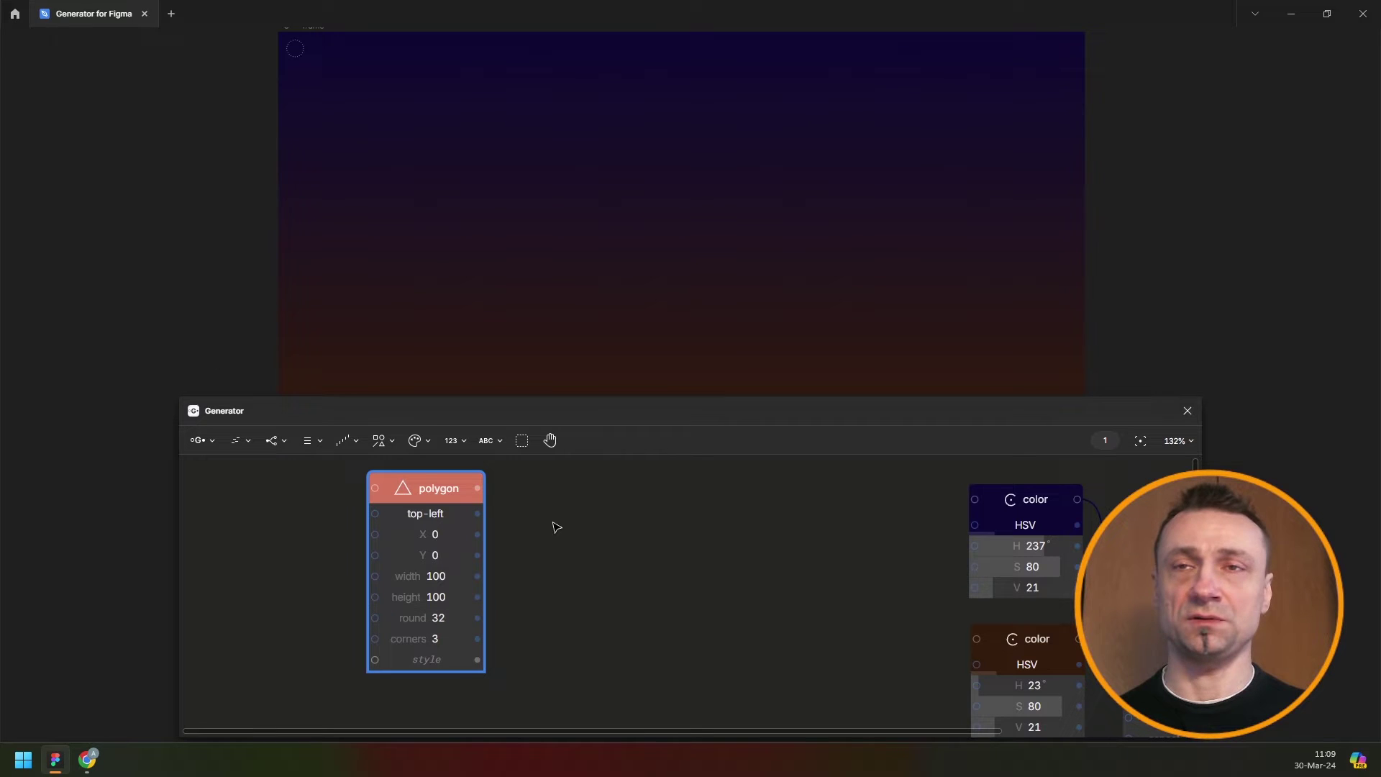
{"action": "scroll", "coordinate": [514, 533], "scroll_direction": "down", "scroll_amount": 3}
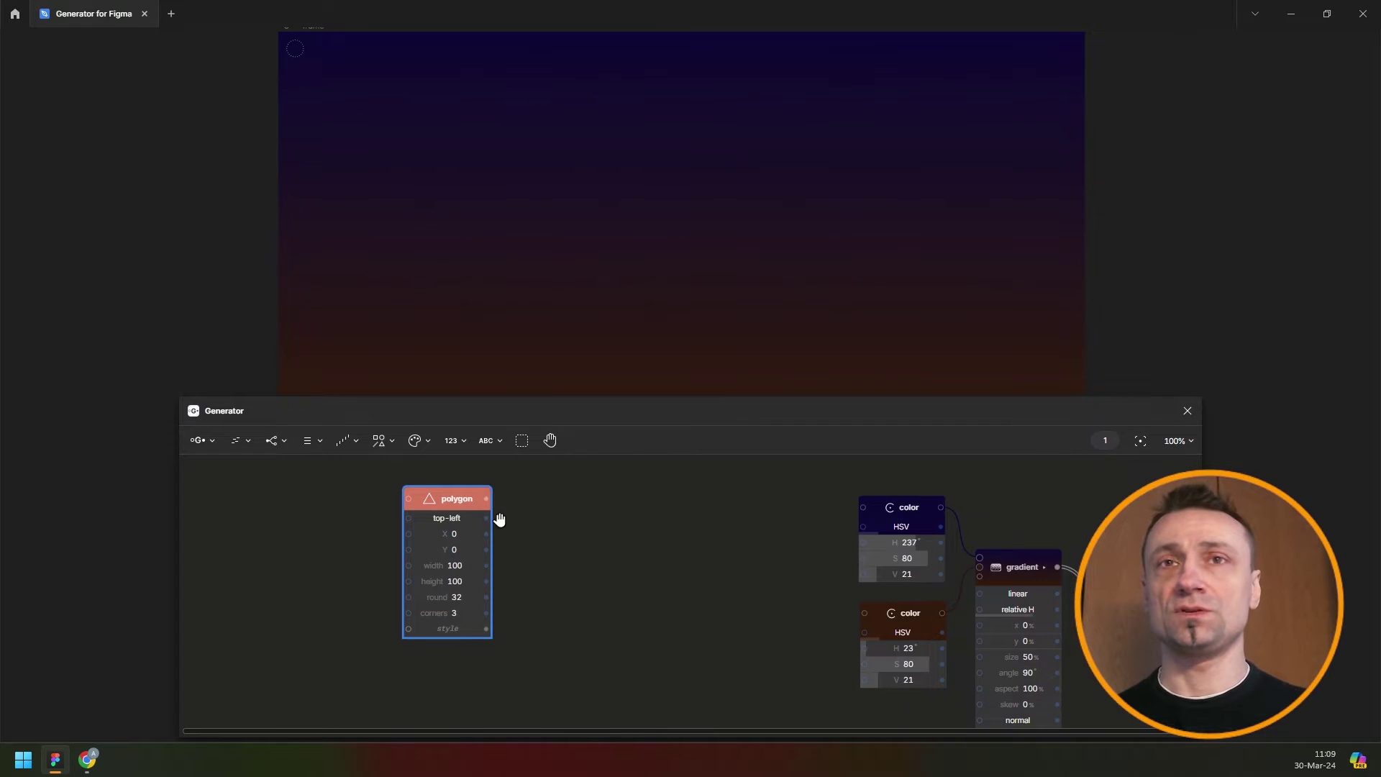
{"action": "scroll", "coordinate": [717, 529], "scroll_direction": "right", "scroll_amount": 2}
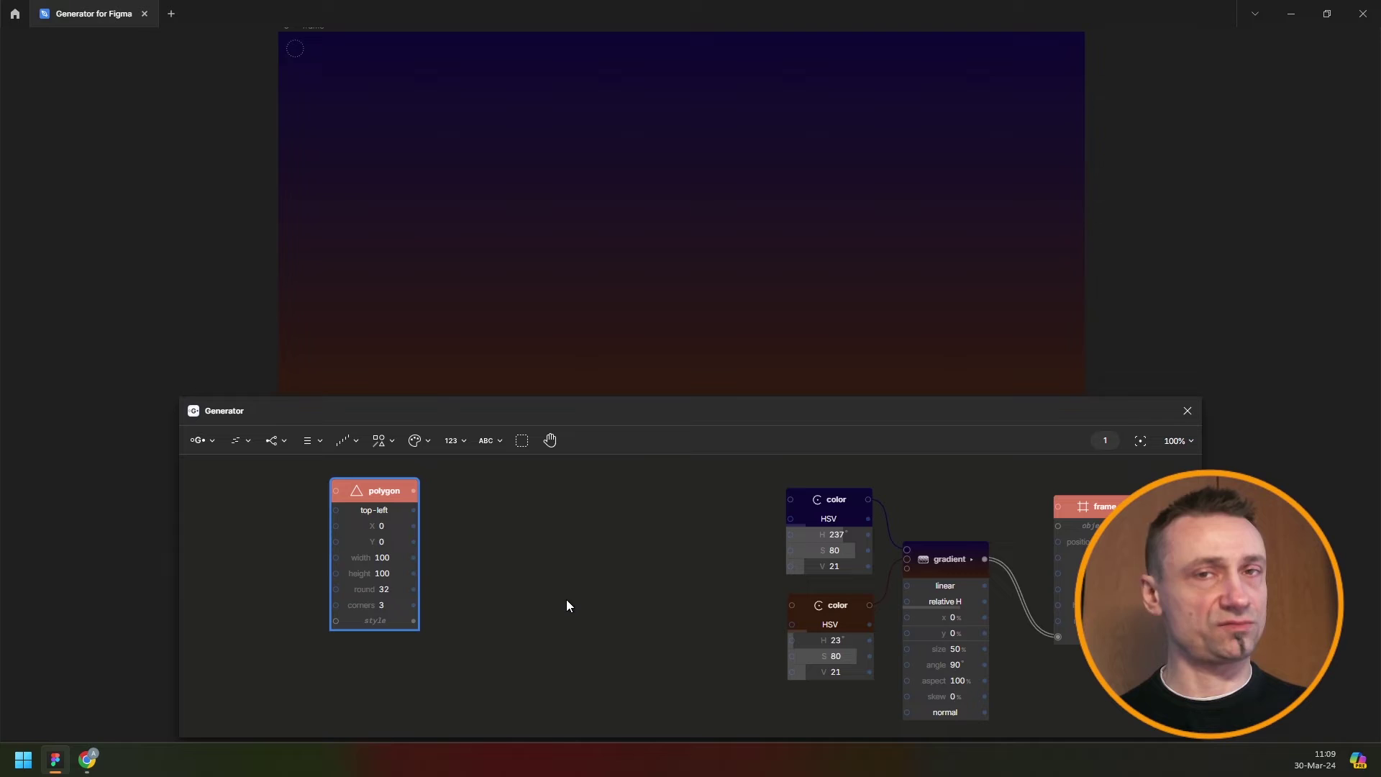
{"action": "left_click_drag", "start_coordinate": [373, 492], "coordinate": [466, 515]}
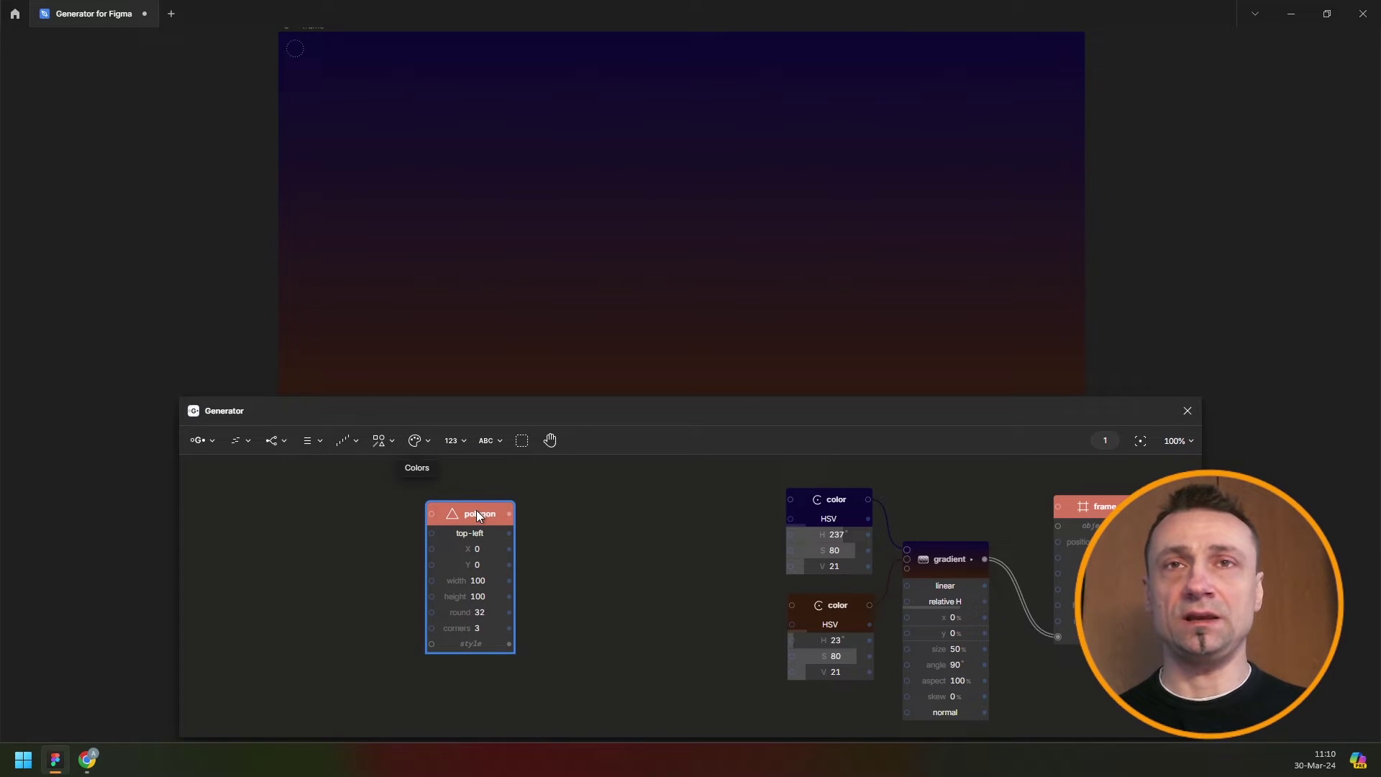
{"action": "left_click_drag", "start_coordinate": [478, 513], "coordinate": [498, 515]}
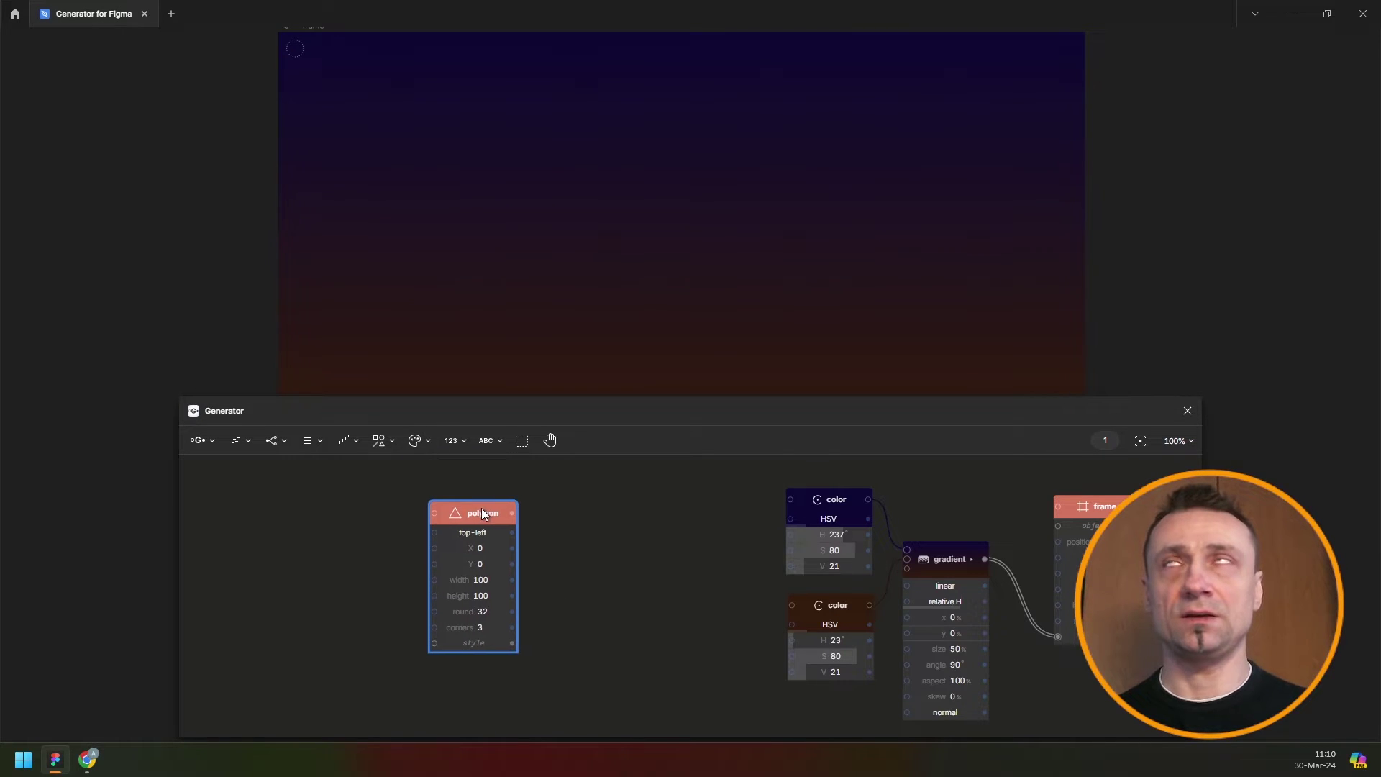
- Add a grey D9D9D9 Color node, two Fill nodes and a Stroke node
{"action": "left_click", "coordinate": [417, 444]}
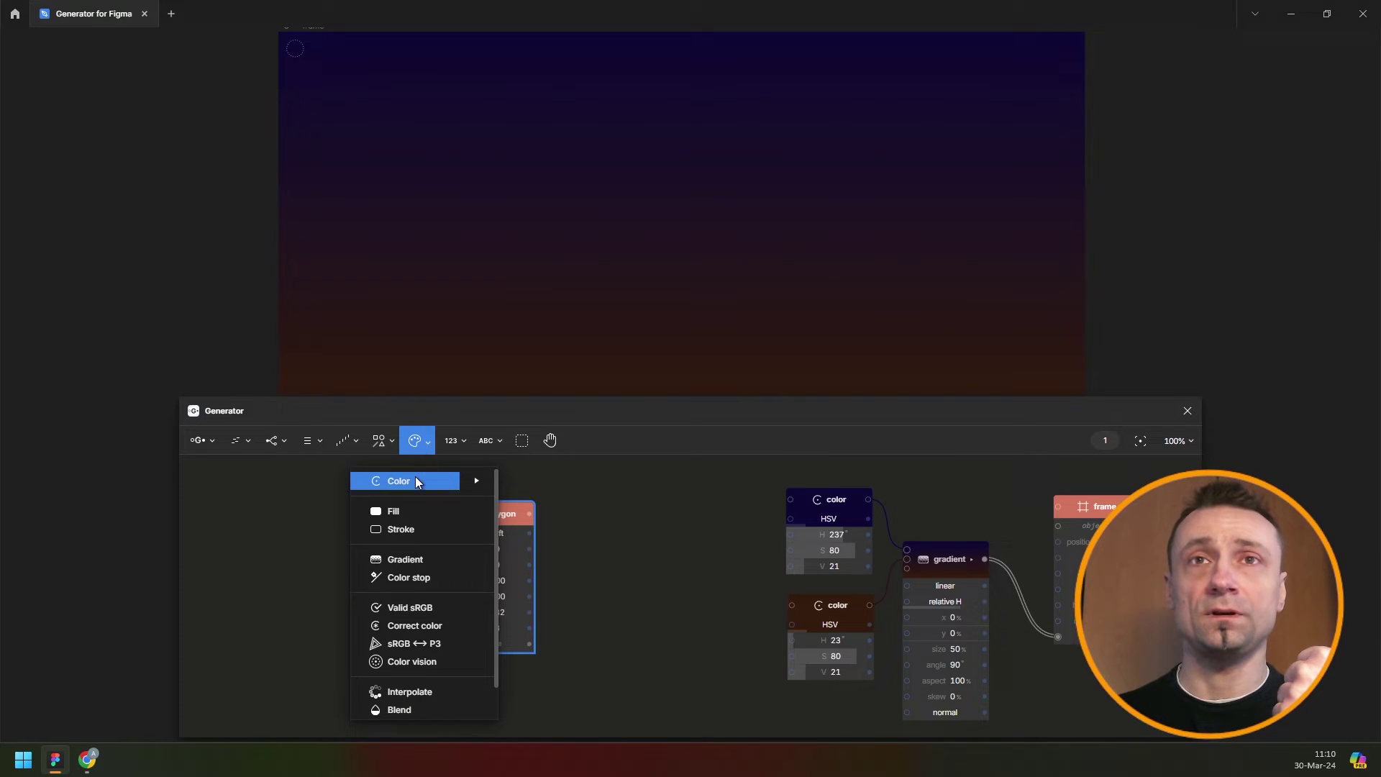
{"action": "left_click", "coordinate": [416, 476]}
{"action": "left_click", "coordinate": [418, 444]}
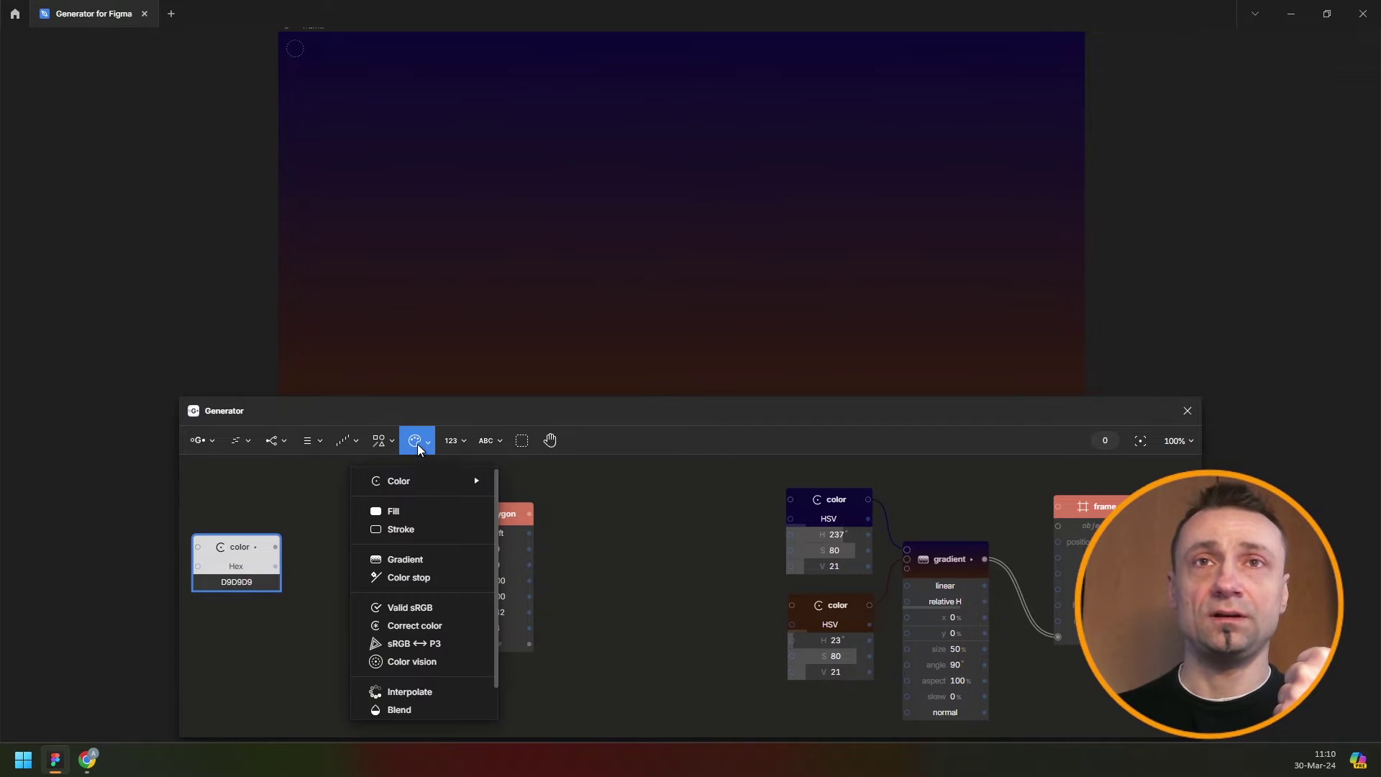
{"action": "left_click", "coordinate": [399, 507]}
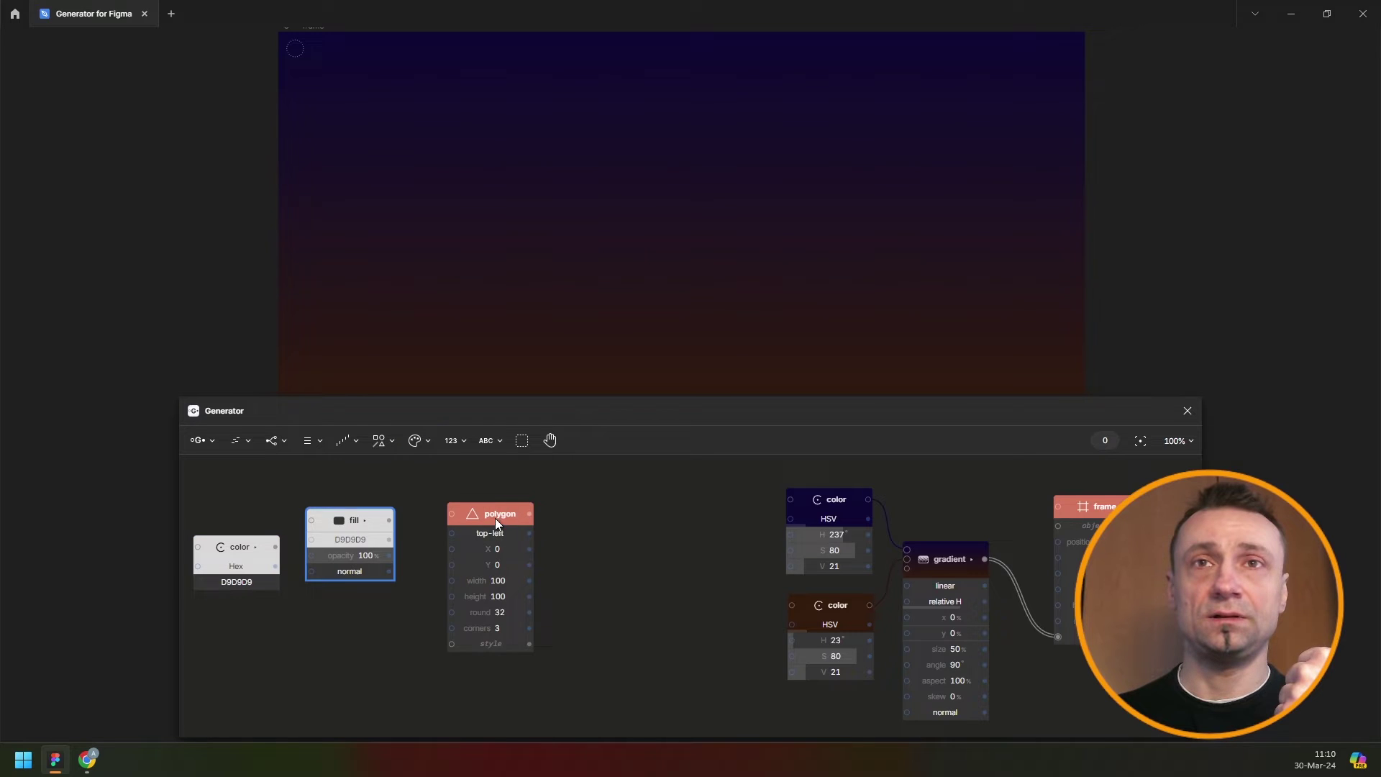
{"action": "left_click_drag", "start_coordinate": [495, 518], "coordinate": [532, 513]}
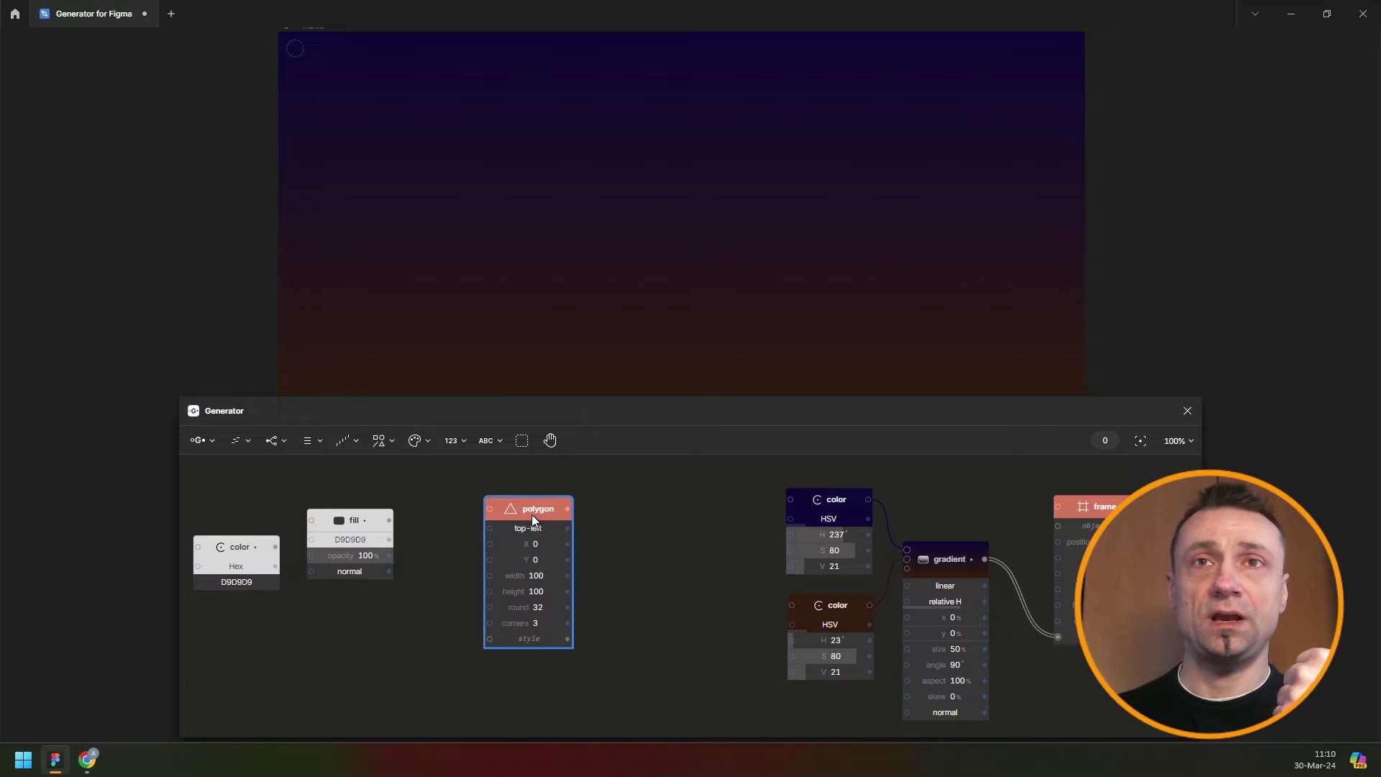
{"action": "left_click", "coordinate": [414, 441]}
{"action": "left_click", "coordinate": [408, 510]}
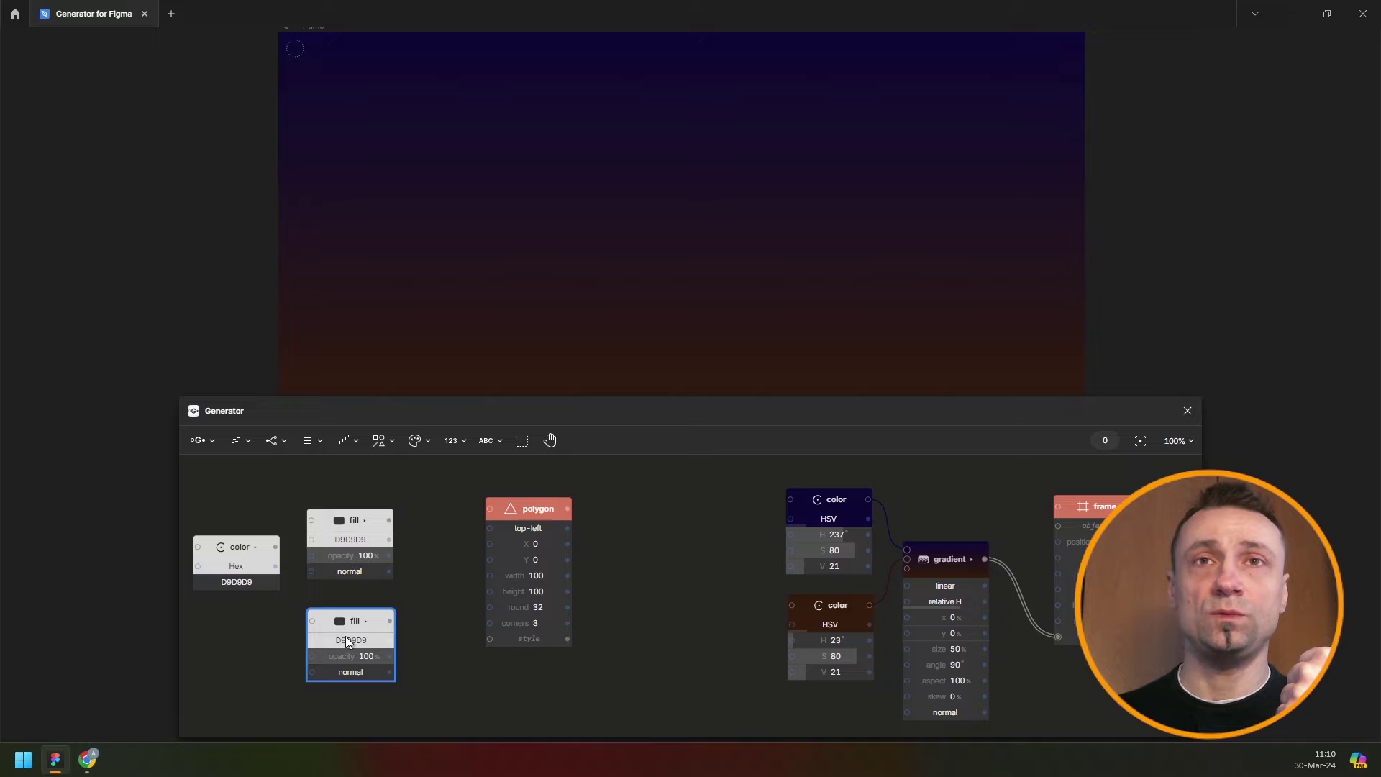
{"action": "left_click", "coordinate": [342, 647]}
{"action": "left_click", "coordinate": [393, 443]}
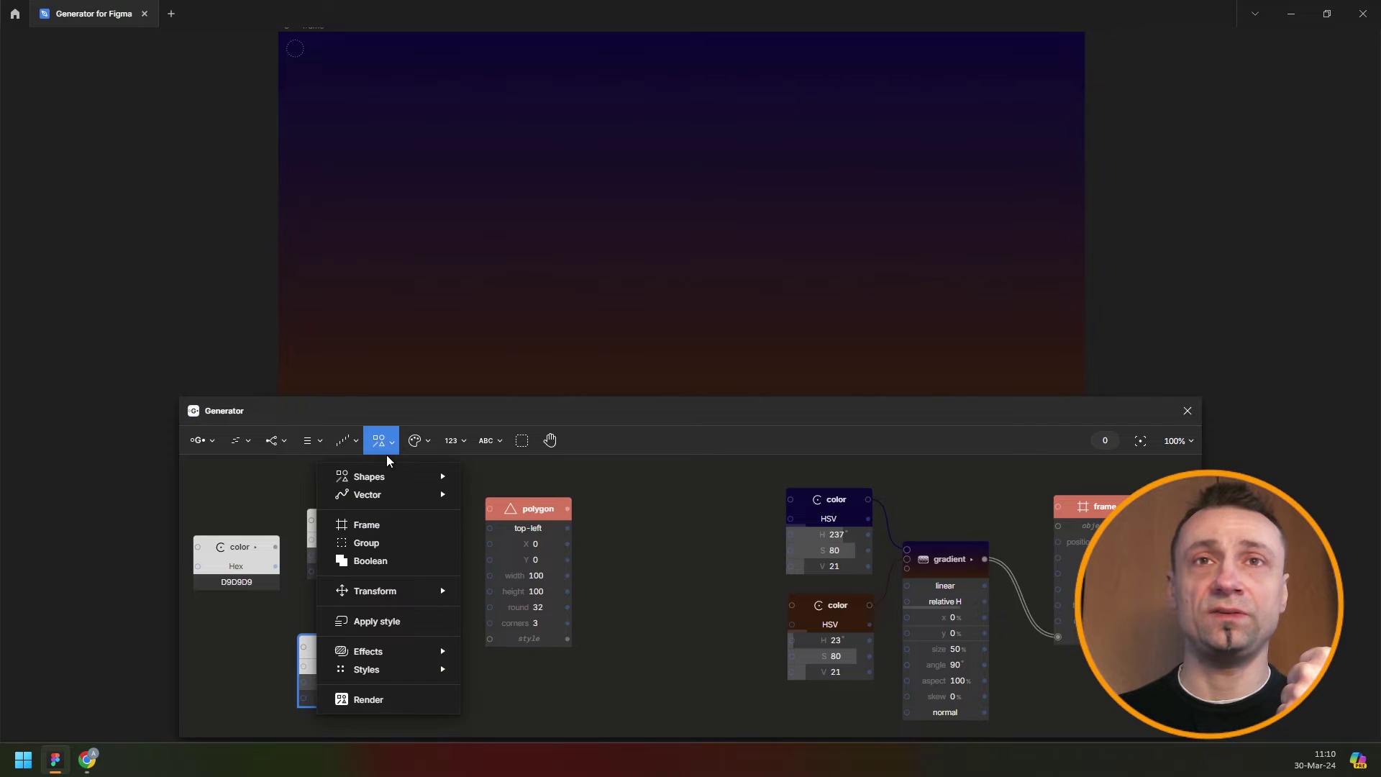
{"action": "left_click", "coordinate": [414, 442]}
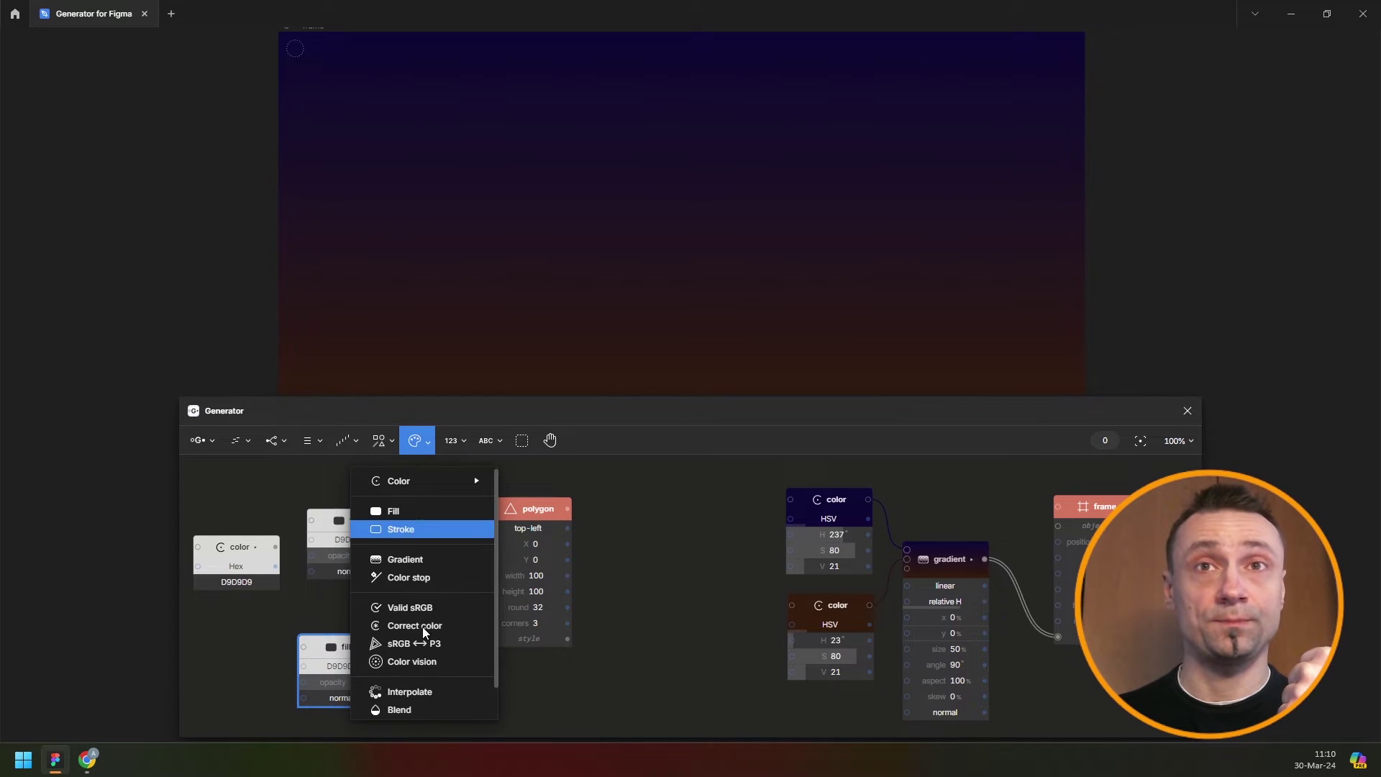
{"action": "left_click", "coordinate": [415, 530]}
{"action": "left_click", "coordinate": [446, 645]}
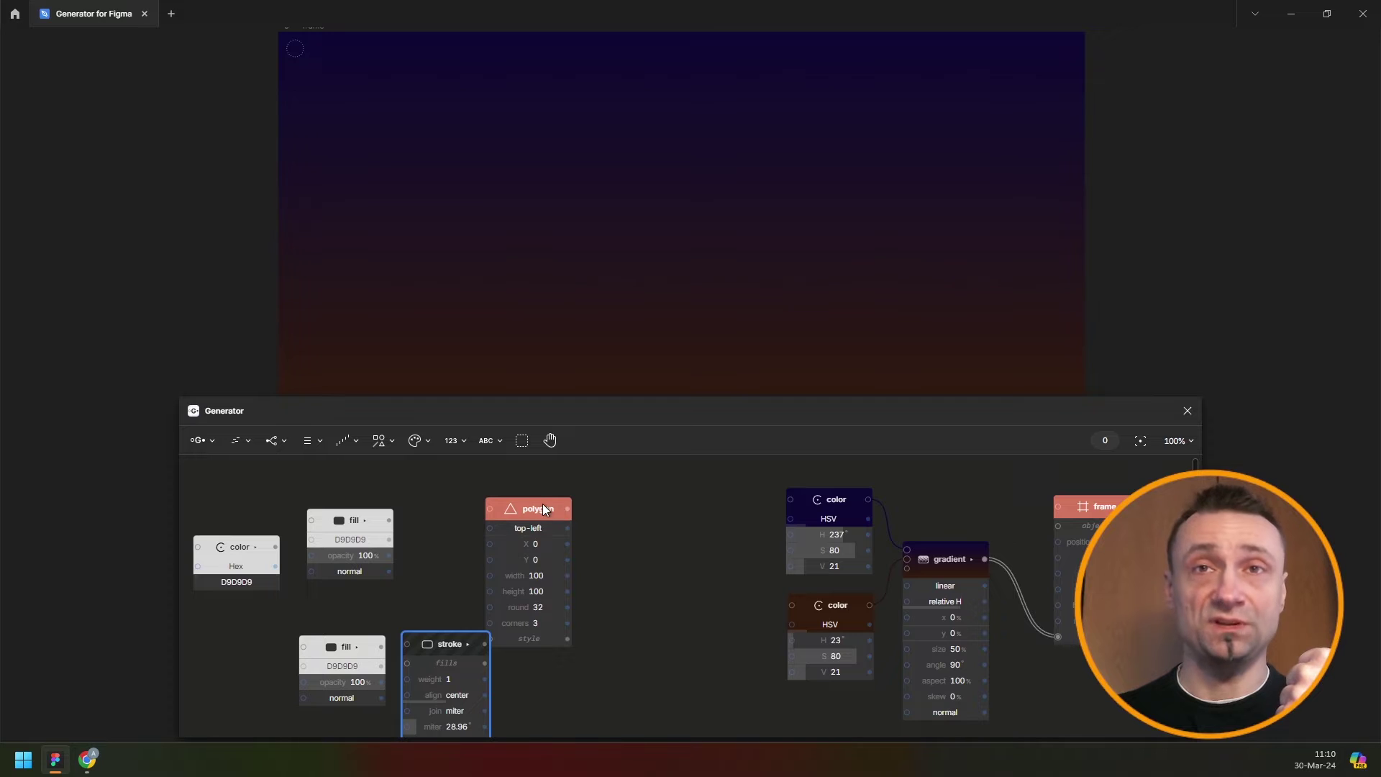
- Wire the grey colour into both fills and the lower fill into the stroke
{"action": "left_click_drag", "start_coordinate": [543, 504], "coordinate": [638, 502]}
{"action": "left_click_drag", "start_coordinate": [353, 531], "coordinate": [450, 531]}
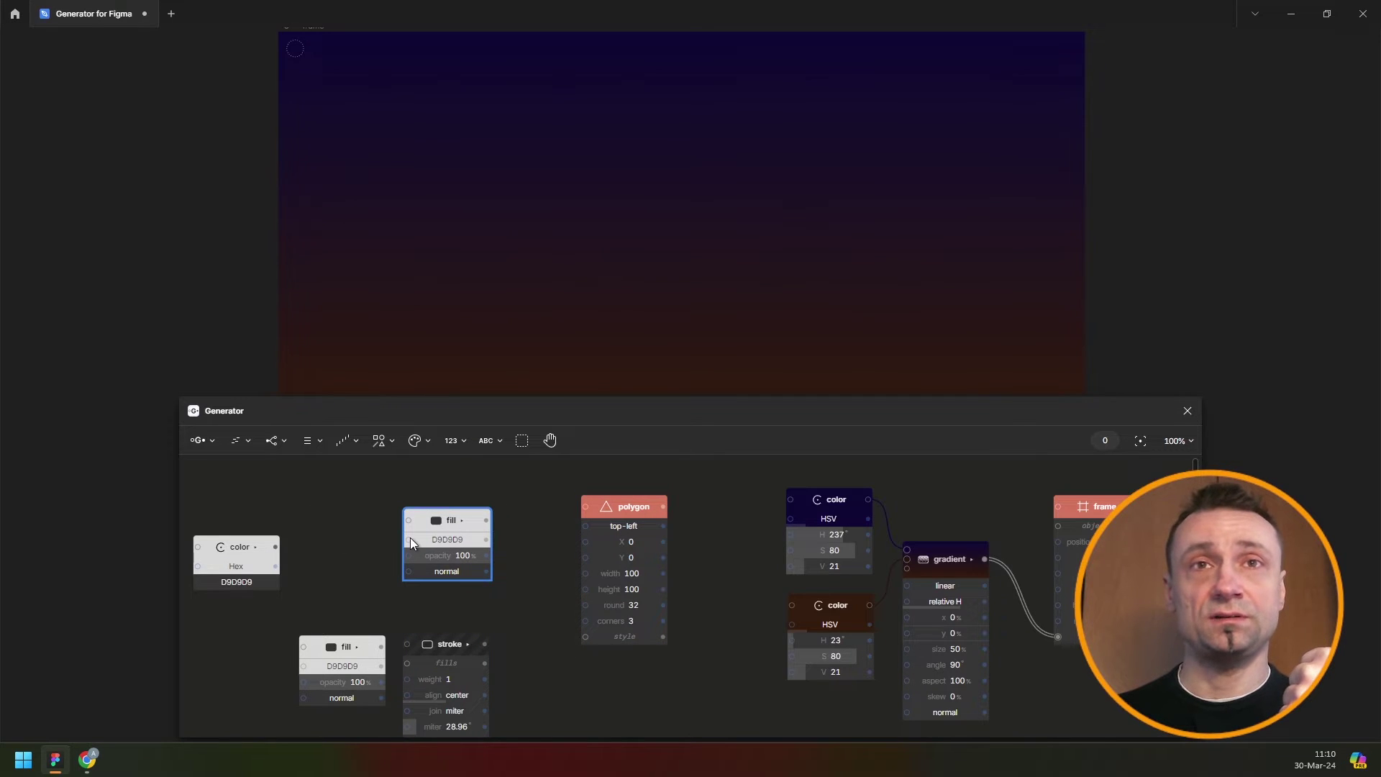
{"action": "left_click_drag", "start_coordinate": [411, 539], "coordinate": [263, 560]}
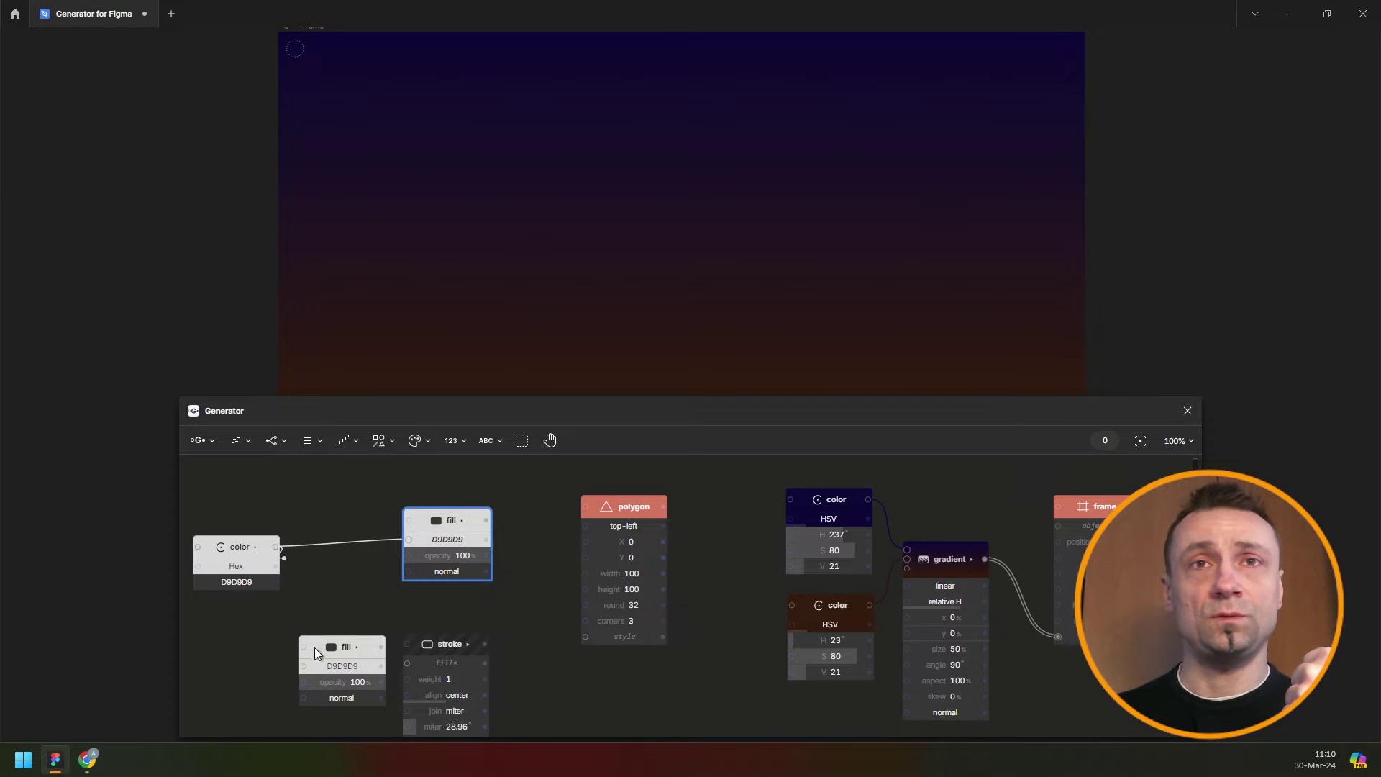
{"action": "left_click_drag", "start_coordinate": [313, 648], "coordinate": [318, 672]}
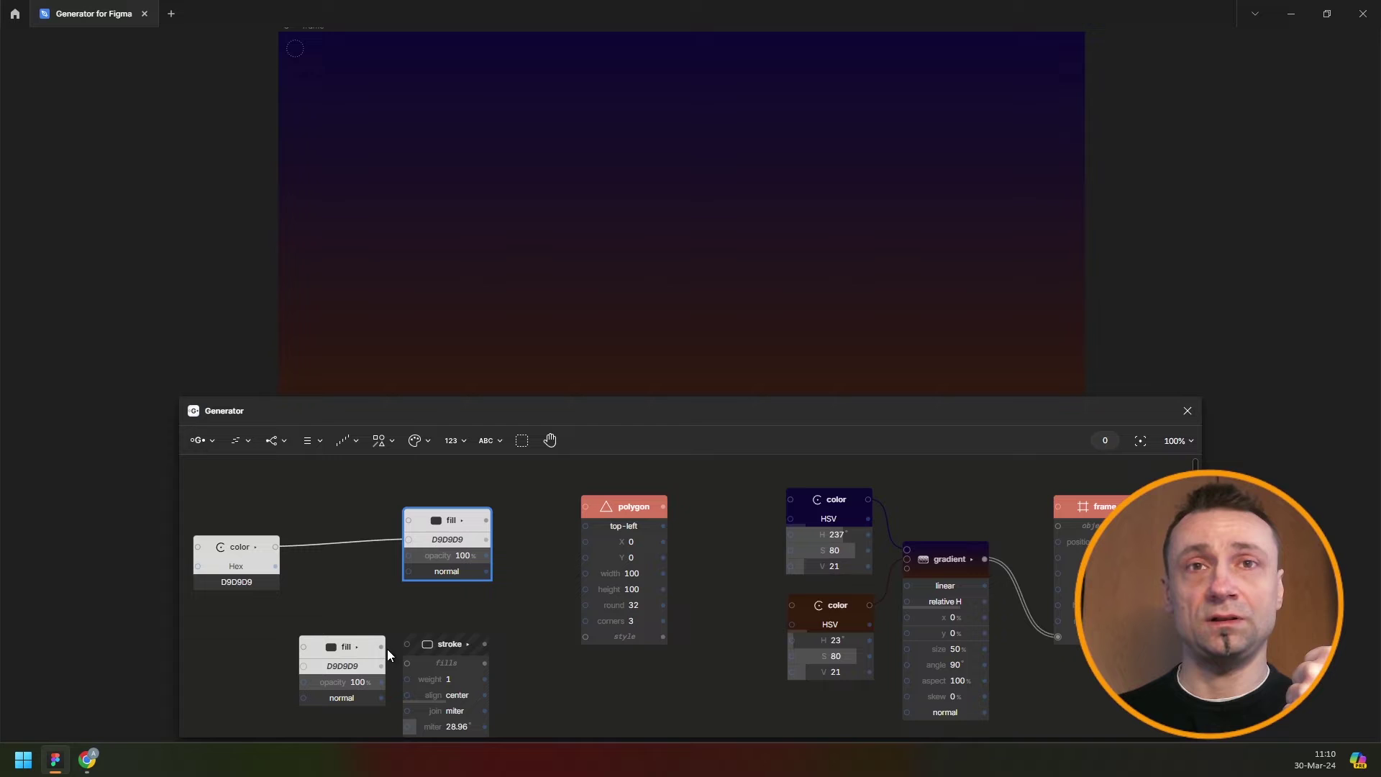
{"action": "left_click_drag", "start_coordinate": [421, 664], "coordinate": [421, 665]}
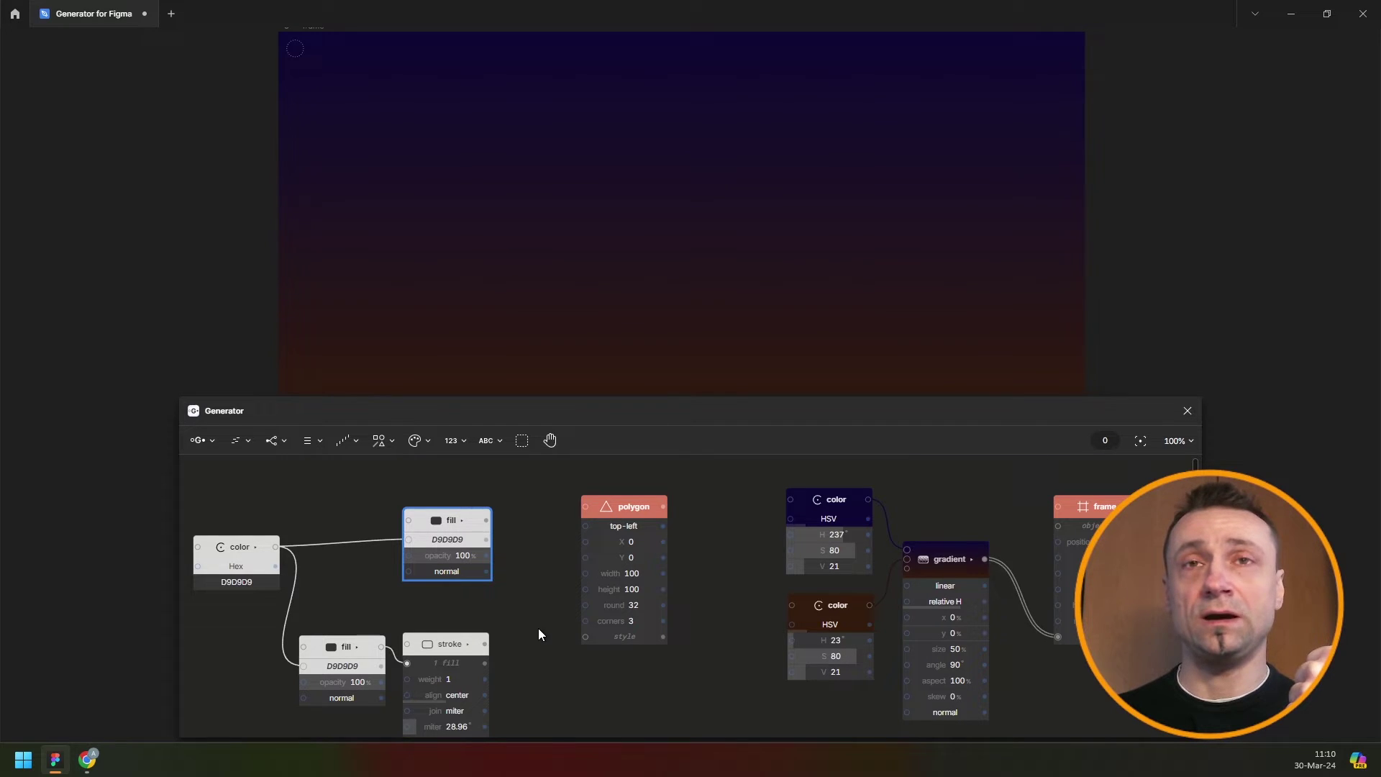
{"action": "scroll", "coordinate": [538, 617], "scroll_direction": "down", "scroll_amount": 2}
{"action": "left_click_drag", "start_coordinate": [507, 496], "coordinate": [268, 672]}
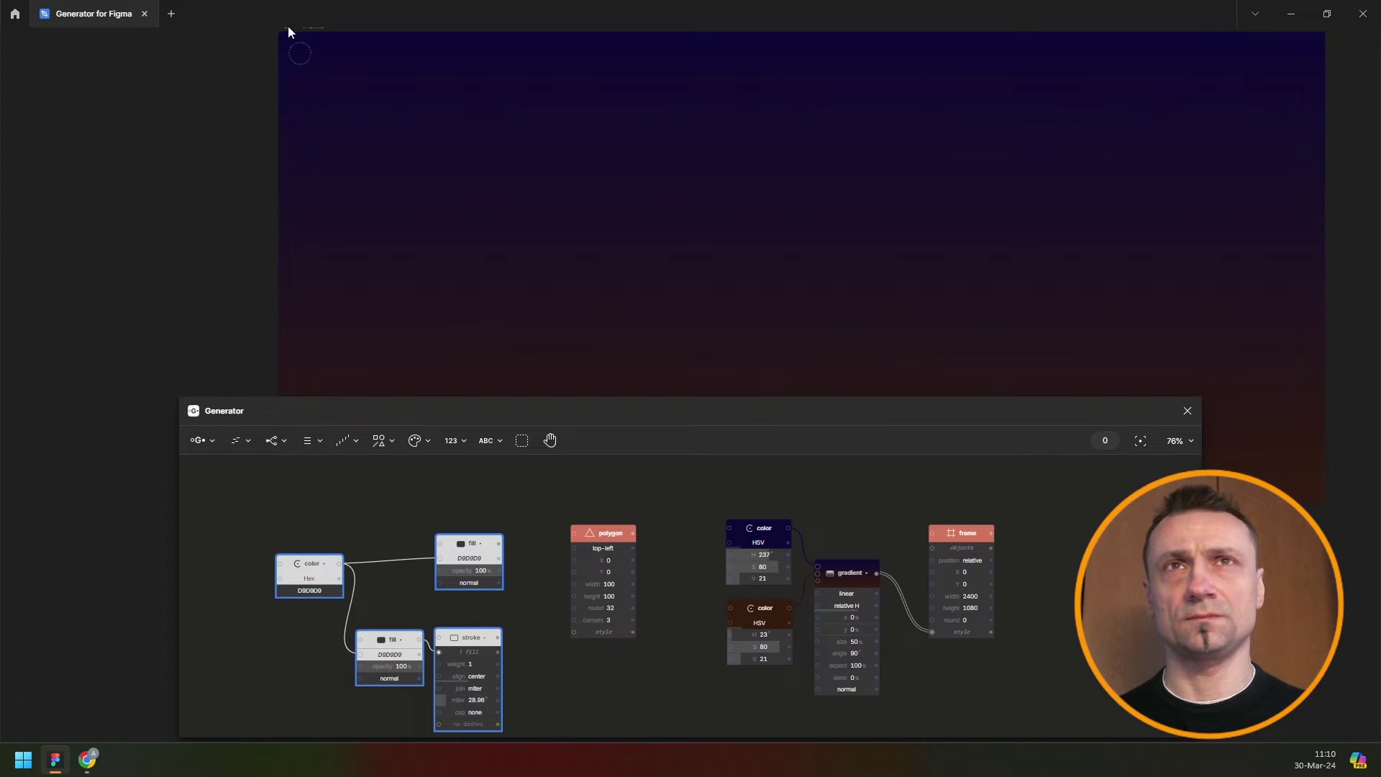
{"action": "scroll", "coordinate": [310, 40], "scroll_direction": "up", "scroll_amount": 3}
{"action": "scroll", "coordinate": [259, 87], "scroll_direction": "up", "scroll_amount": 3}
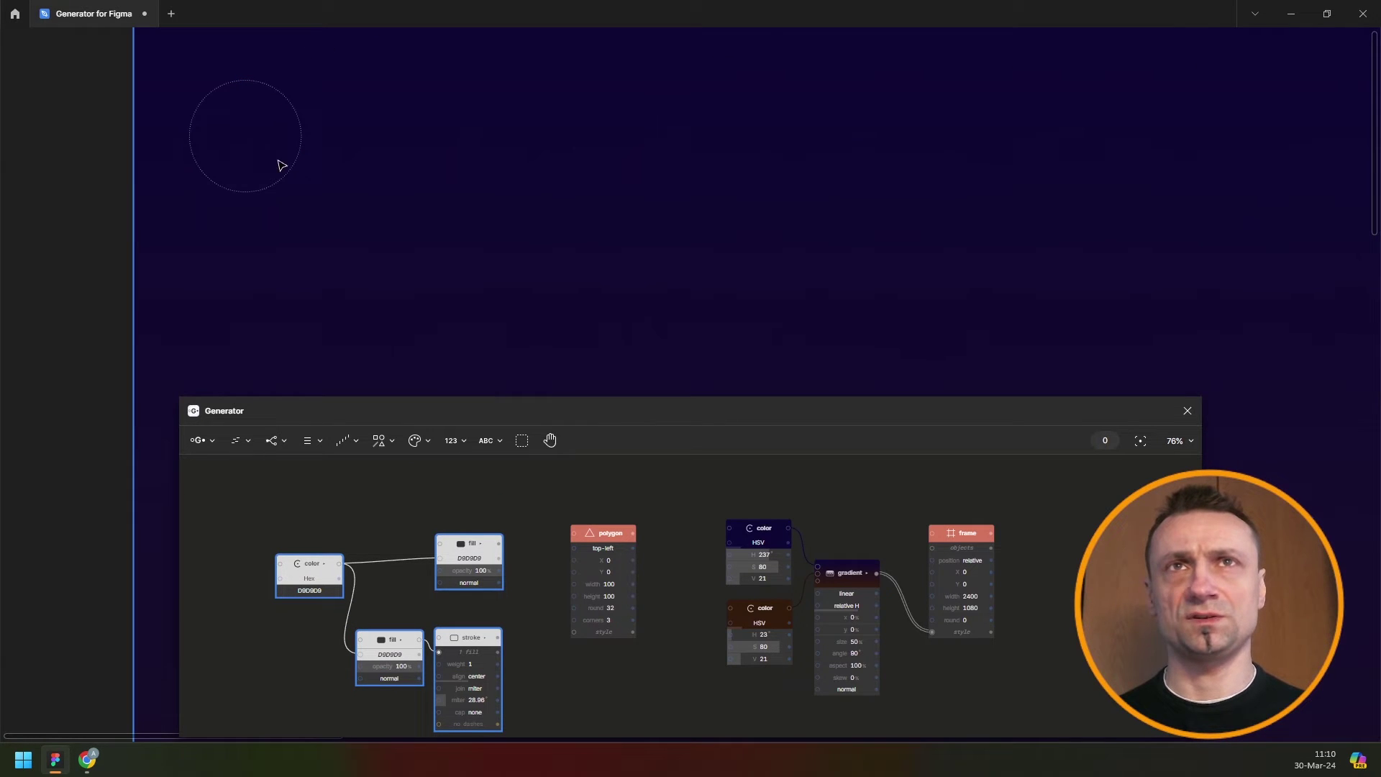
{"action": "scroll", "coordinate": [289, 207], "scroll_direction": "down", "scroll_amount": 3}
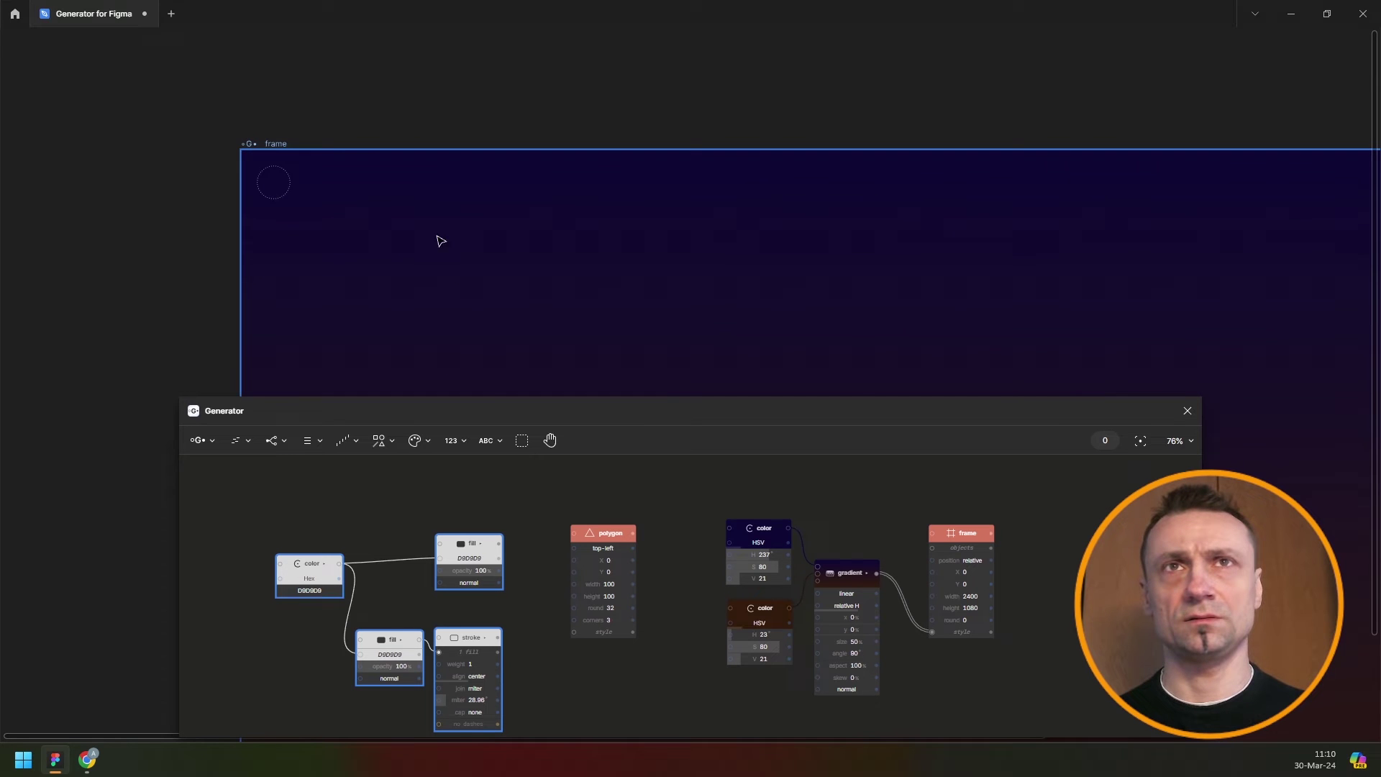
{"action": "scroll", "coordinate": [446, 359], "scroll_direction": "down", "scroll_amount": 1}
- Join the upper fill and the stroke with a Combine node
{"action": "left_click_drag", "start_coordinate": [452, 515], "coordinate": [475, 689]}
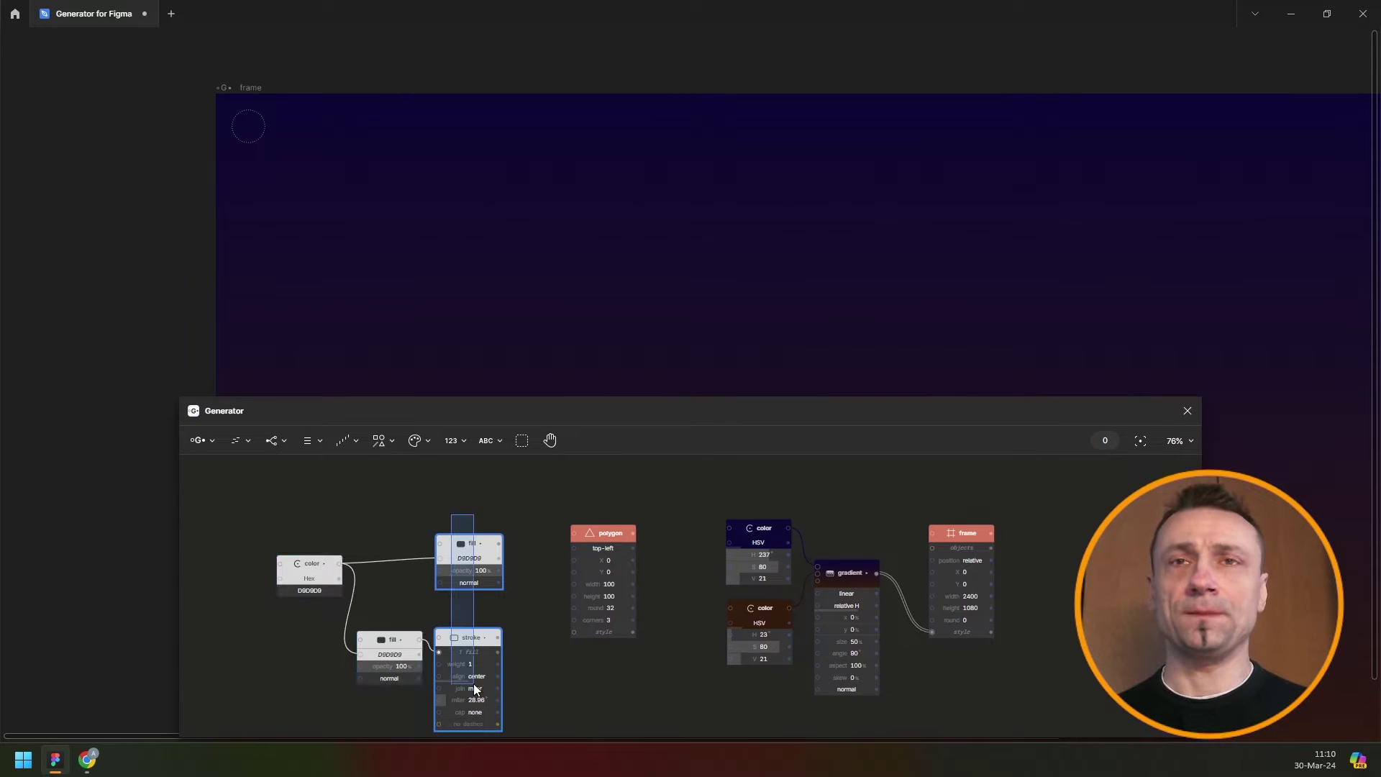
{"action": "key", "text": "space"}
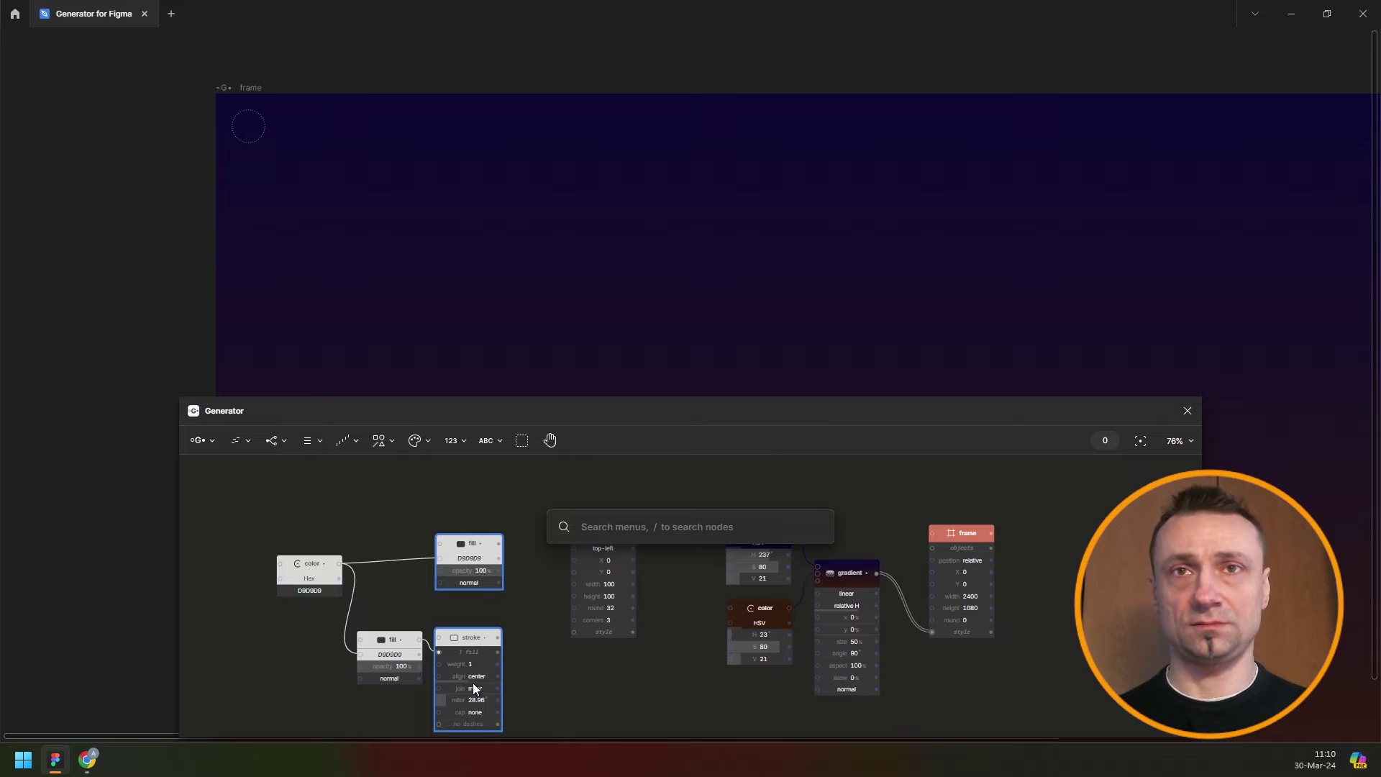
{"action": "type", "text": "co"}
{"action": "key", "text": "BackSpace"}
{"action": "key", "text": "BackSpace"}
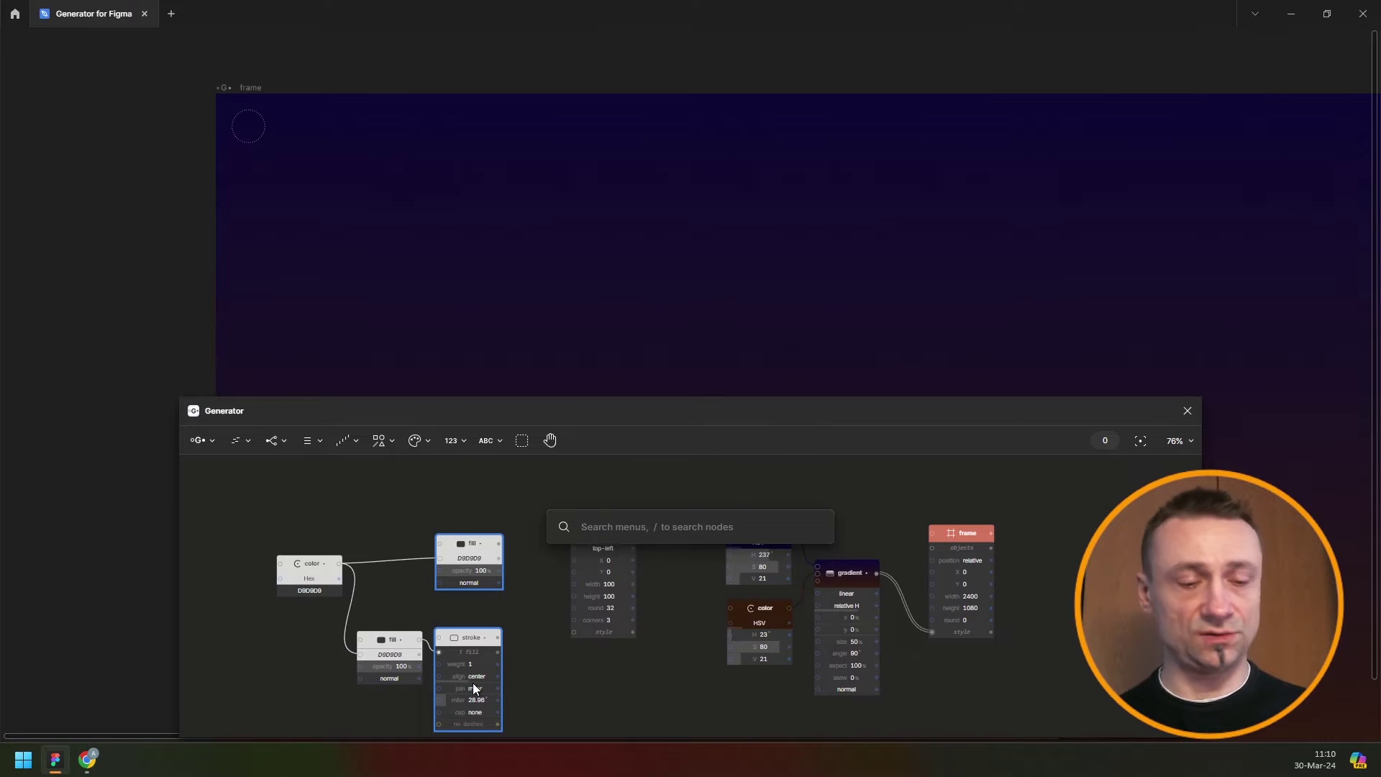
{"action": "type", "text": "combi"}
{"action": "key", "text": "Return"}
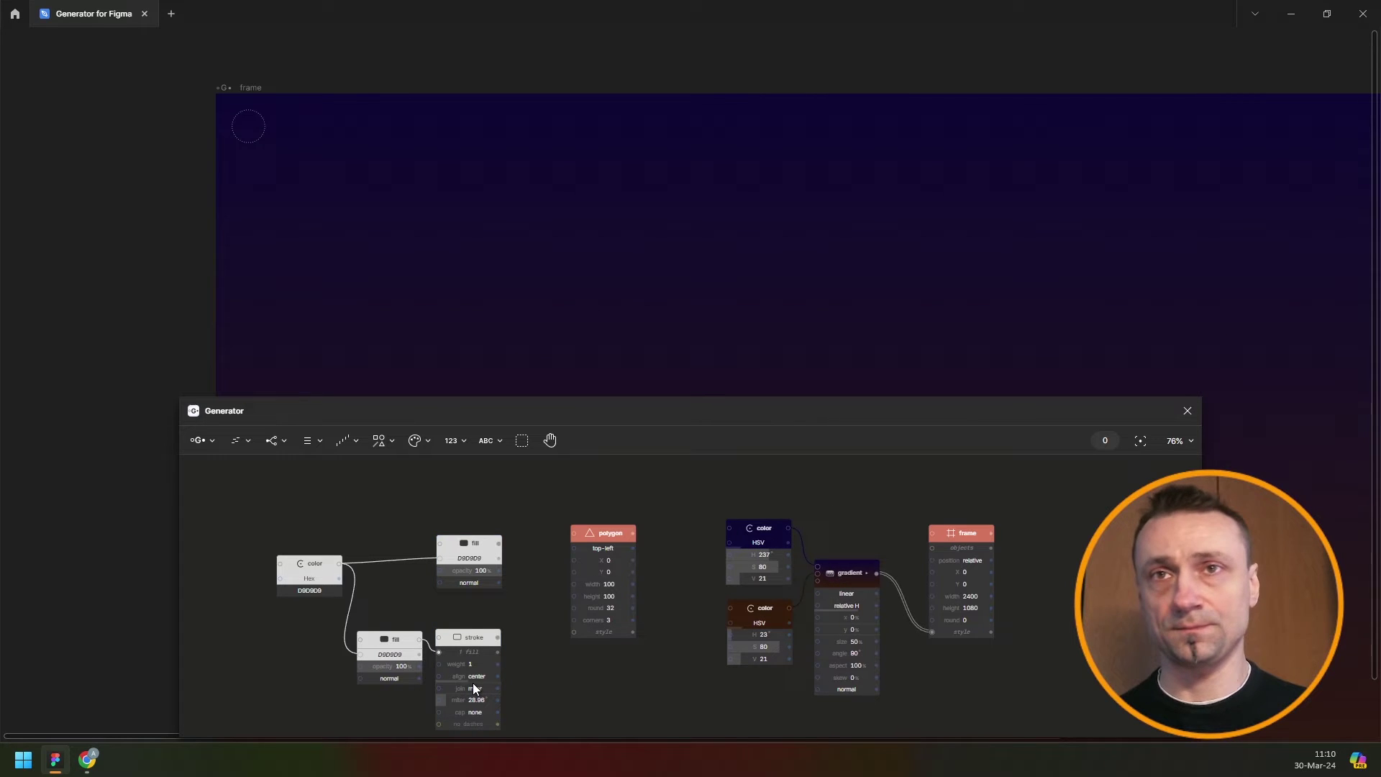
{"action": "left_click_drag", "start_coordinate": [538, 543], "coordinate": [277, 703]}
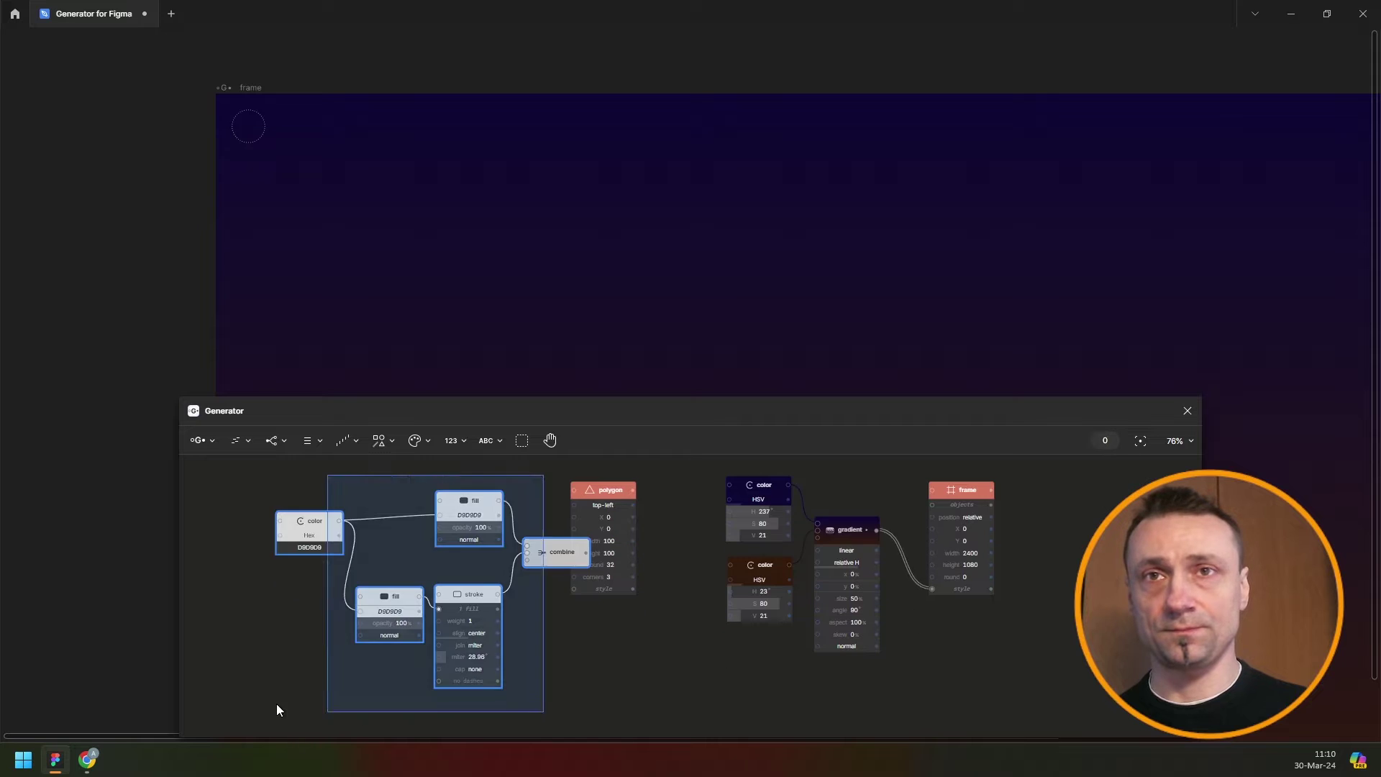
{"action": "mouse_move", "coordinate": [541, 557]}
{"action": "left_mouse_down"}
{"action": "mouse_move", "coordinate": [444, 557]}
{"action": "mouse_move", "coordinate": [574, 588]}
{"action": "left_mouse_up"}
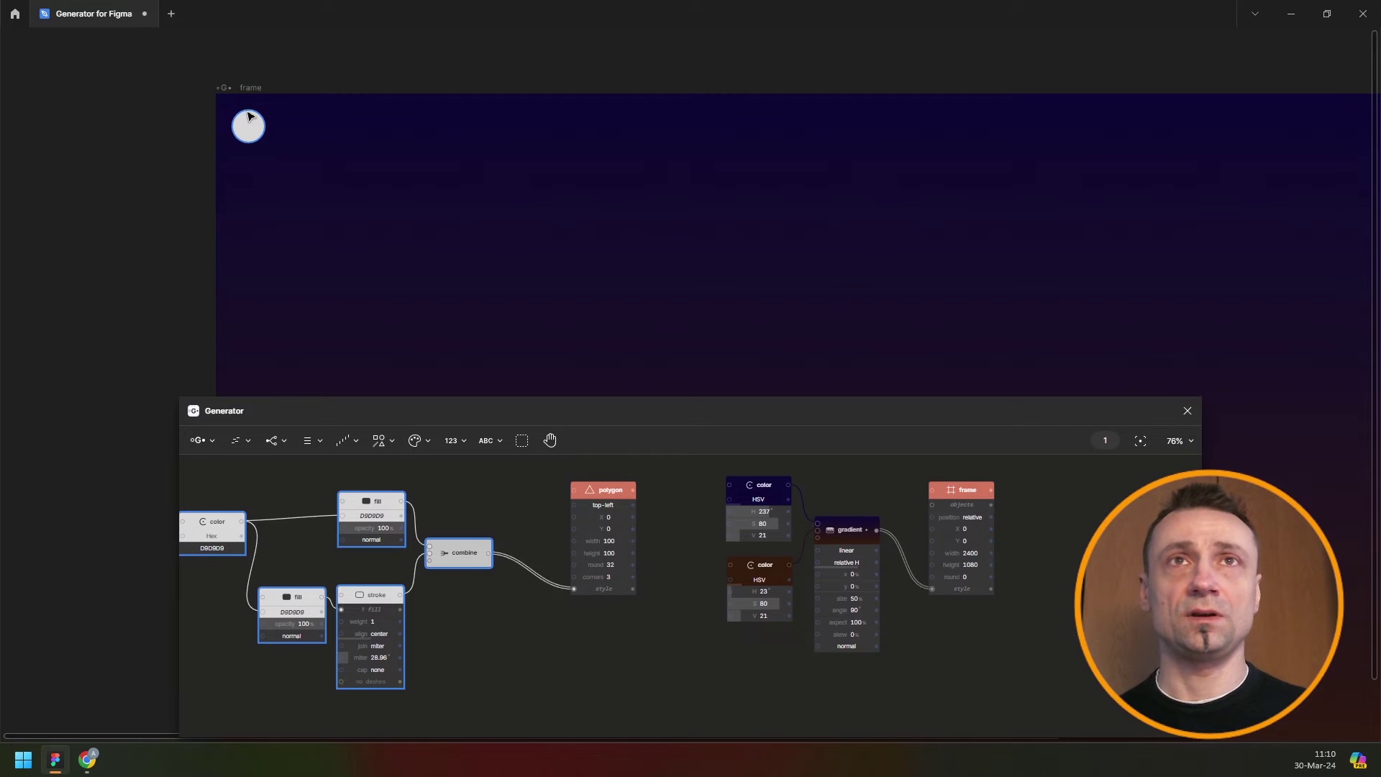
- Anchor the polygon at its centre with round 0 and 32 corners
{"action": "scroll", "coordinate": [610, 497], "scroll_direction": "up", "scroll_amount": 5}
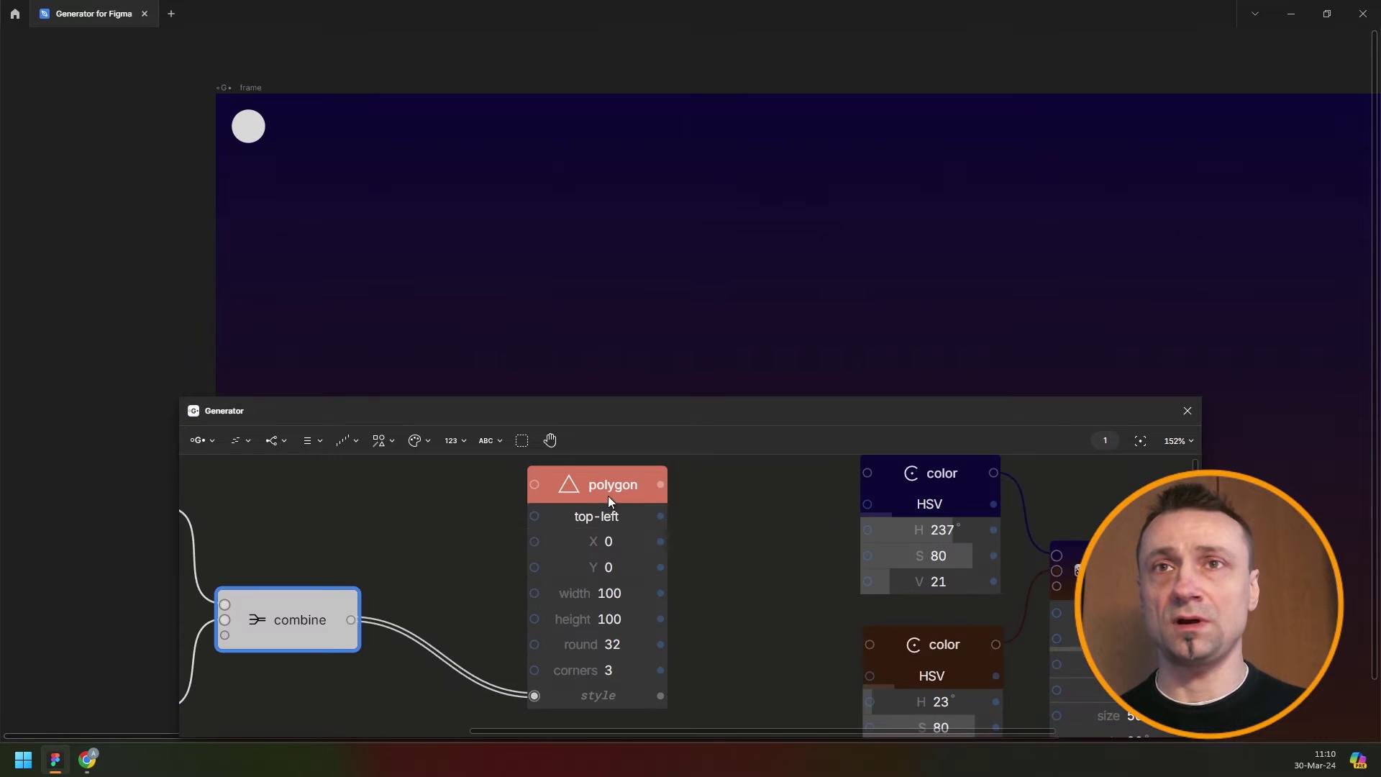
{"action": "left_click_drag", "start_coordinate": [596, 516], "coordinate": [606, 517]}
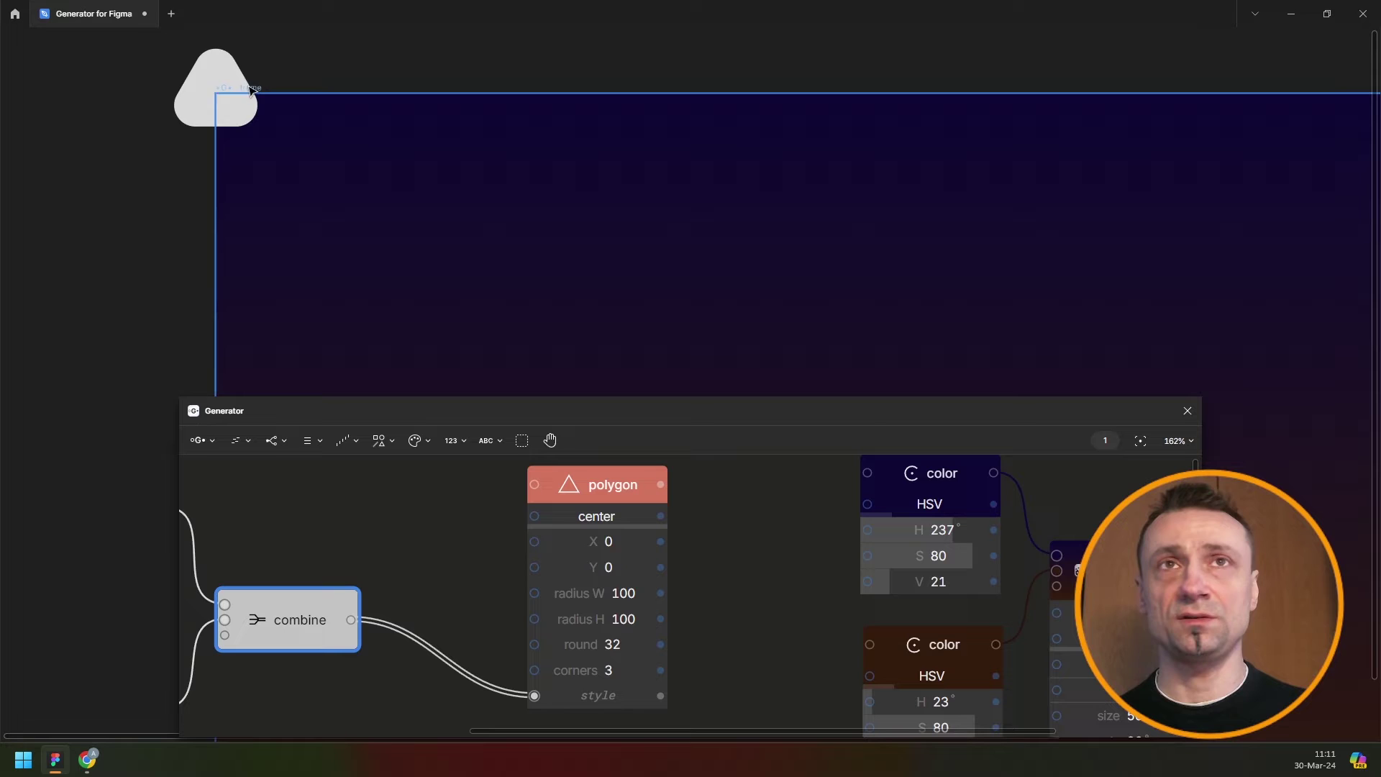
{"action": "left_click", "coordinate": [616, 668]}
{"action": "left_click", "coordinate": [620, 642]}
{"action": "type", "text": "0"}
{"action": "key", "text": "Return"}
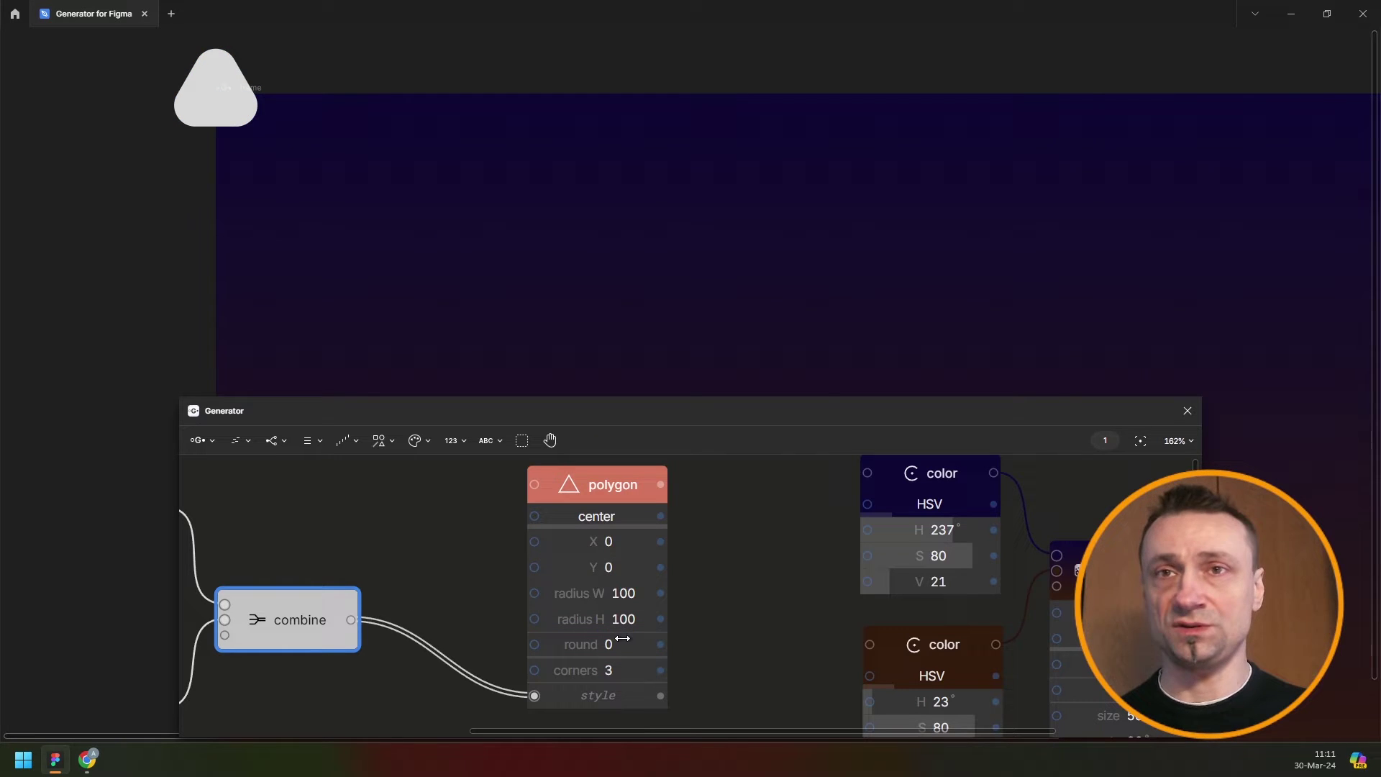
{"action": "left_click", "coordinate": [629, 670]}
{"action": "type", "text": "32"}
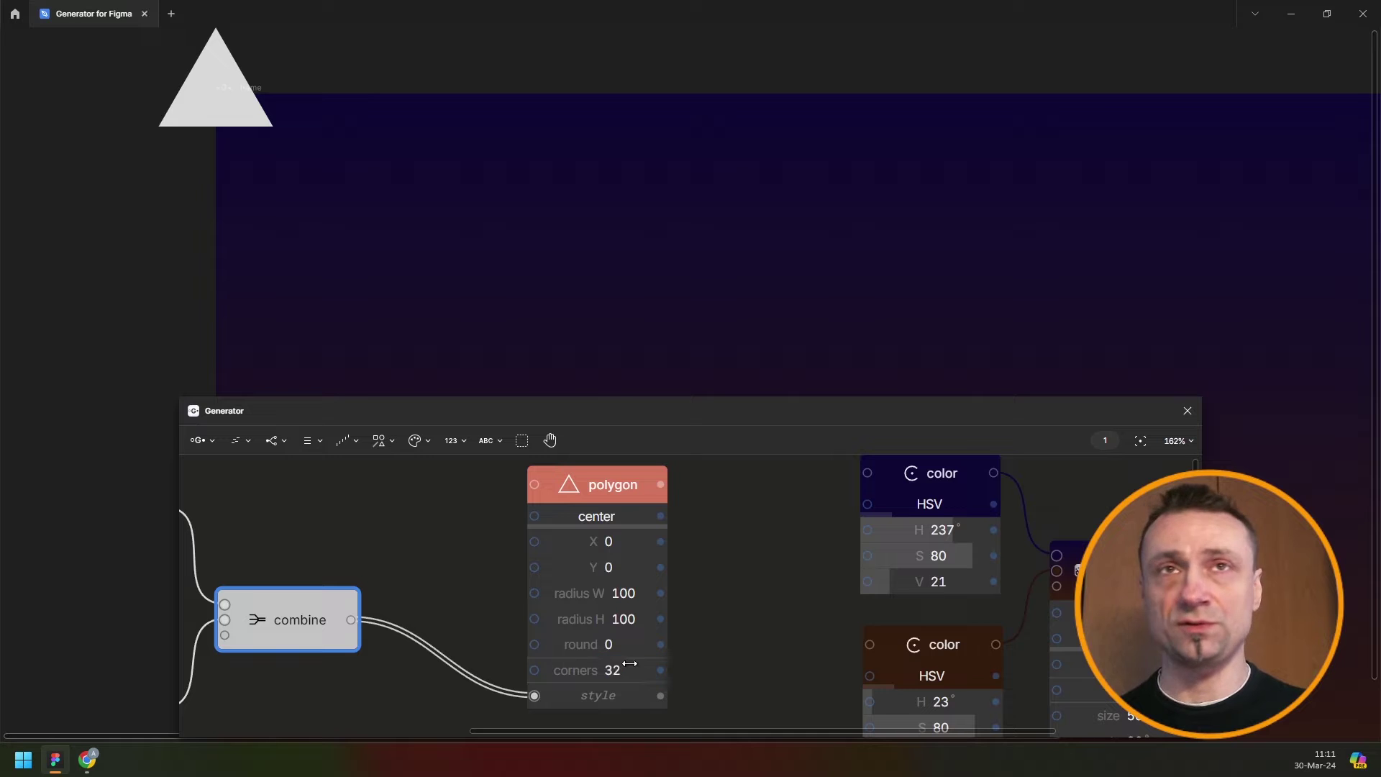
{"action": "key", "text": "Return"}
{"action": "key", "text": "shift+1"}
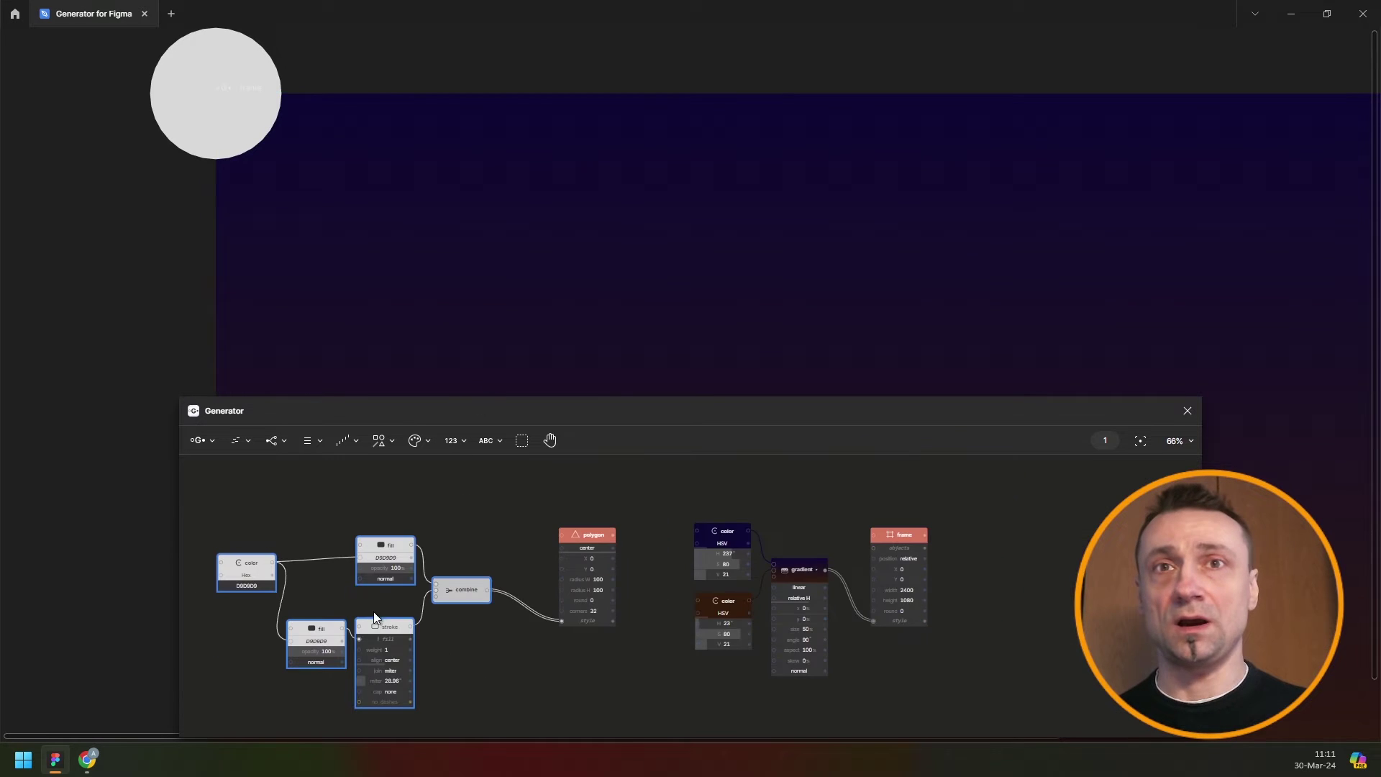
- Drag the fill opacity down to 62% and the stroke weight from 1 to 3
{"action": "scroll", "coordinate": [360, 554], "scroll_direction": "up", "scroll_amount": 5}
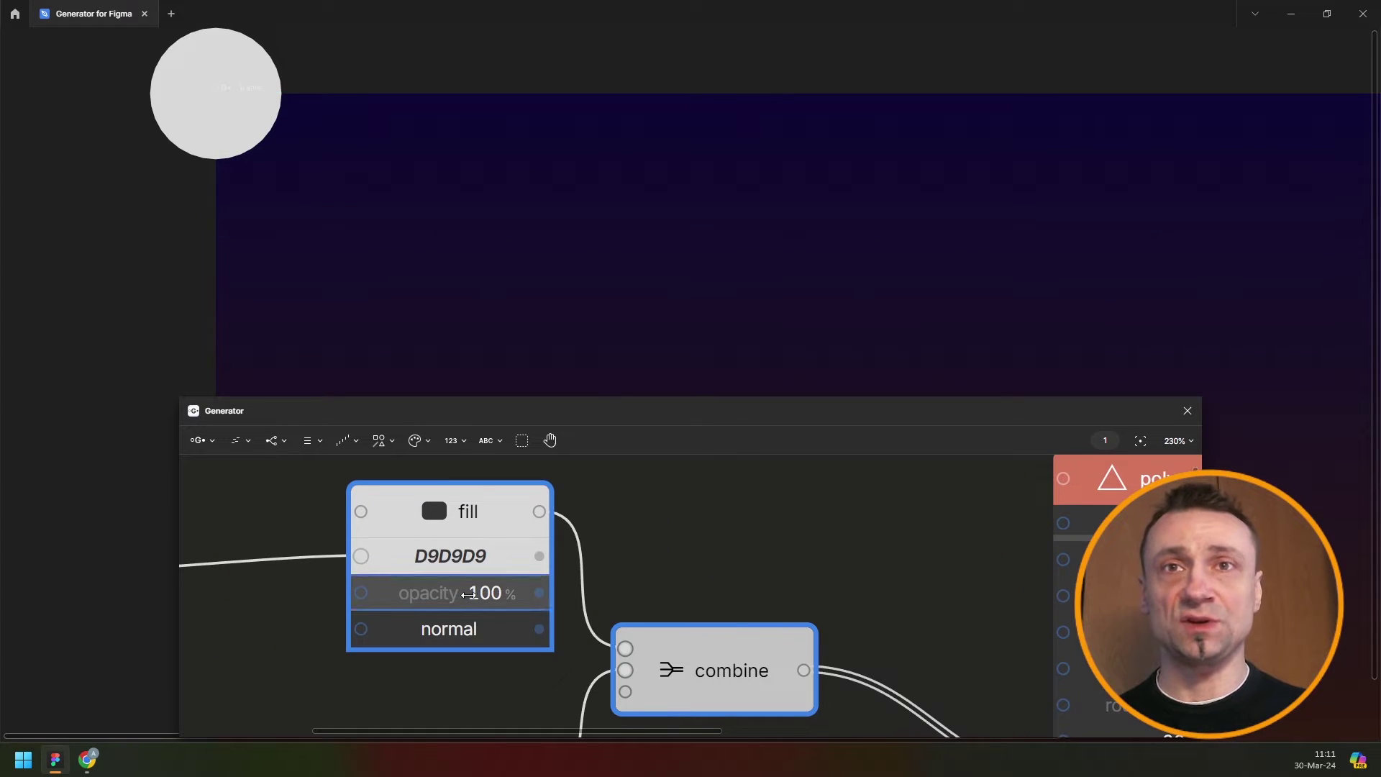
{"action": "left_click_drag", "start_coordinate": [460, 594], "coordinate": [415, 593]}
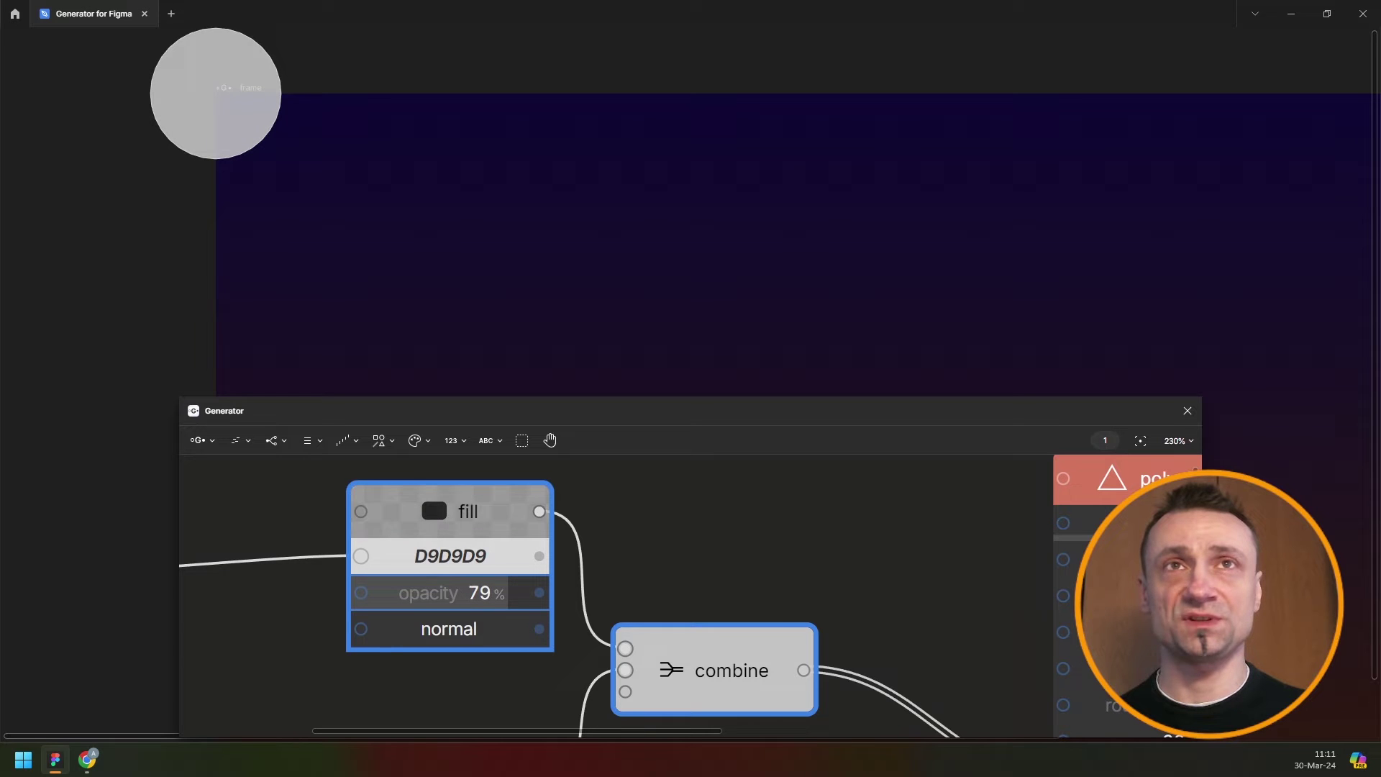
{"action": "left_click_drag", "start_coordinate": [501, 593], "coordinate": [471, 602]}
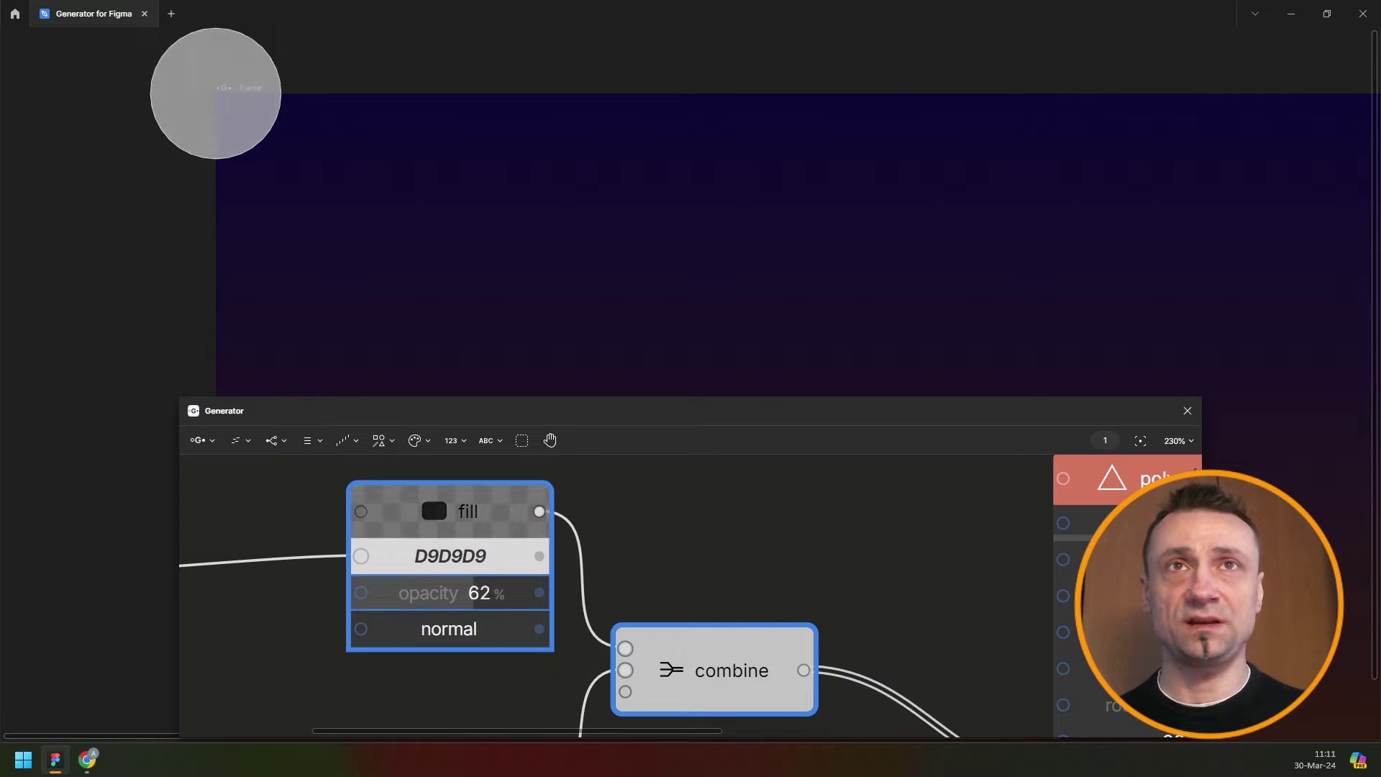
{"action": "scroll", "coordinate": [537, 650], "scroll_direction": "down", "scroll_amount": 3}
{"action": "scroll", "coordinate": [511, 641], "scroll_direction": "down", "scroll_amount": 2}
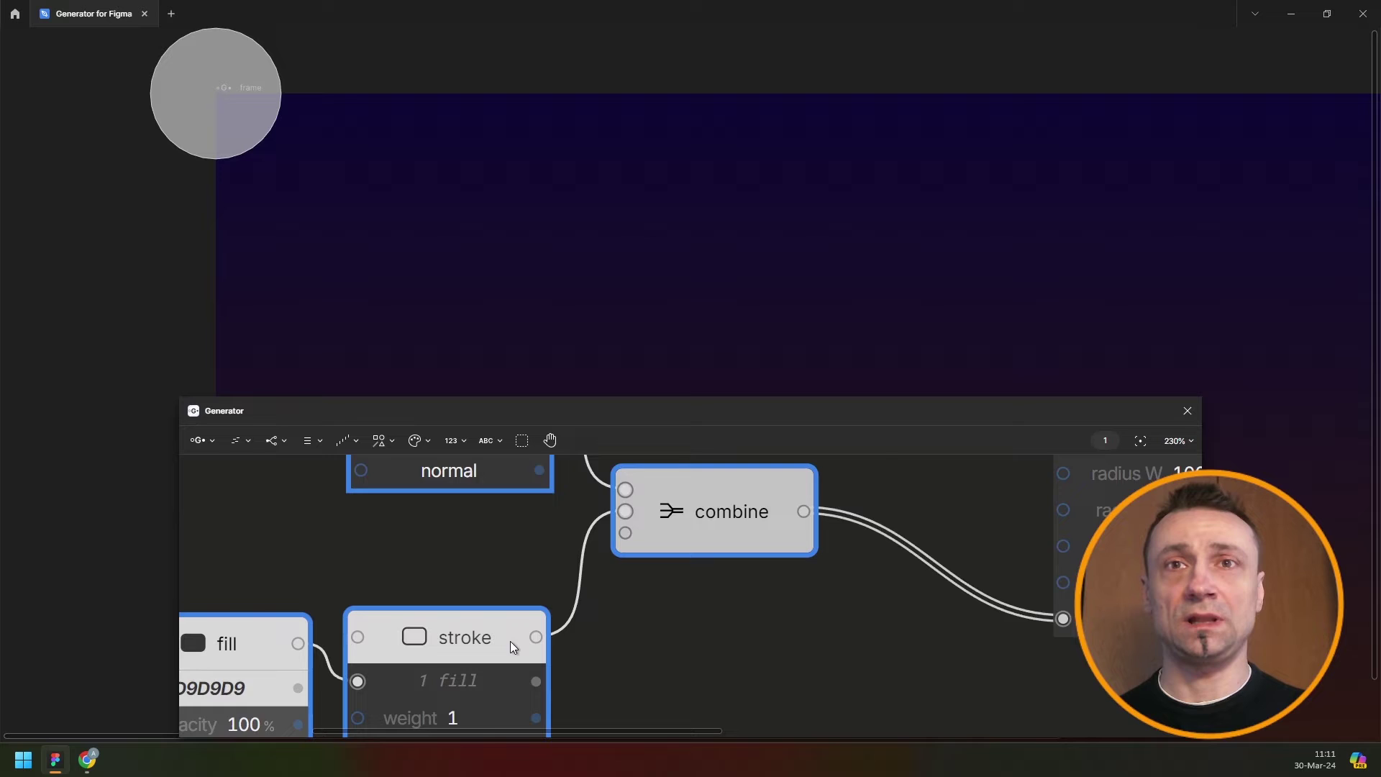
{"action": "scroll", "coordinate": [471, 645], "scroll_direction": "down", "scroll_amount": 2}
{"action": "left_click_drag", "start_coordinate": [472, 646], "coordinate": [496, 645]}
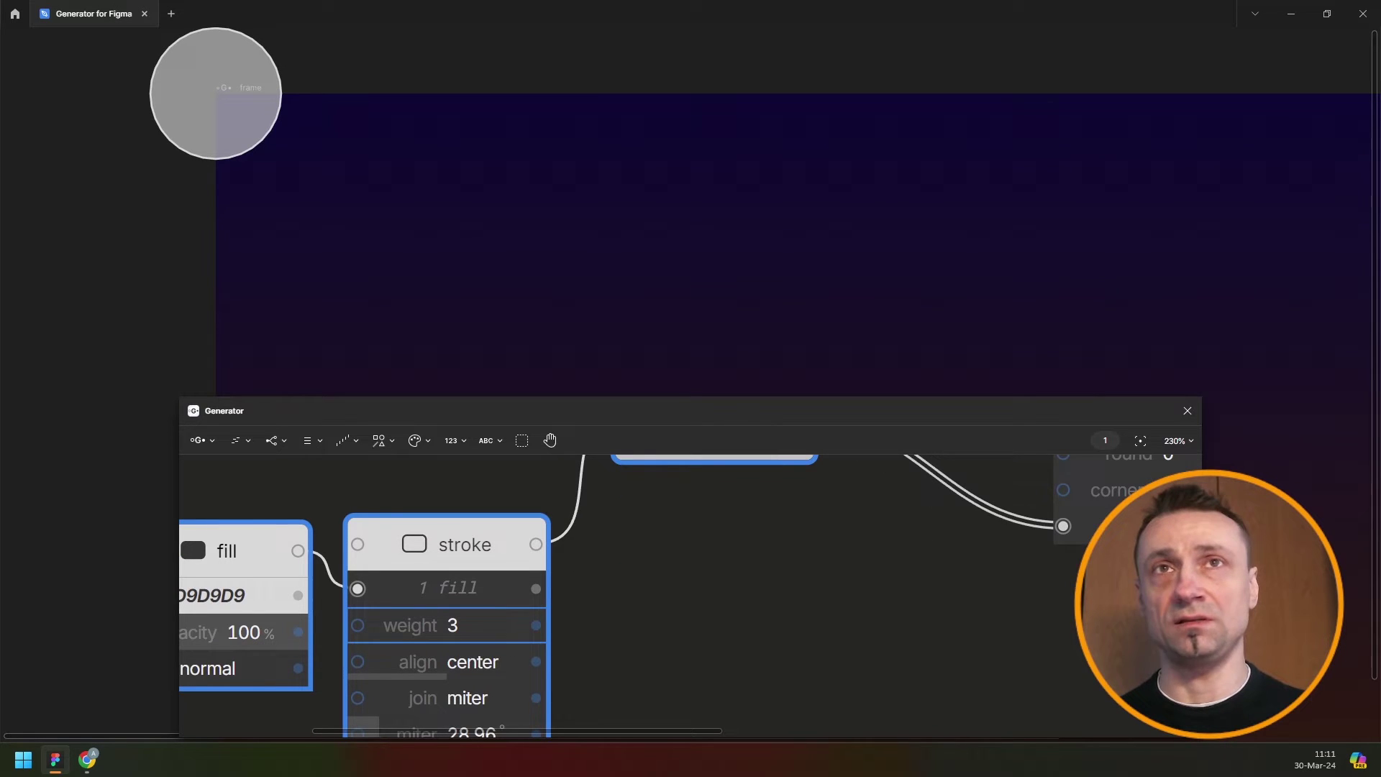
{"action": "scroll", "coordinate": [651, 512], "scroll_direction": "down", "scroll_amount": 5}
{"action": "scroll", "coordinate": [650, 512], "scroll_direction": "down", "scroll_amount": 3}
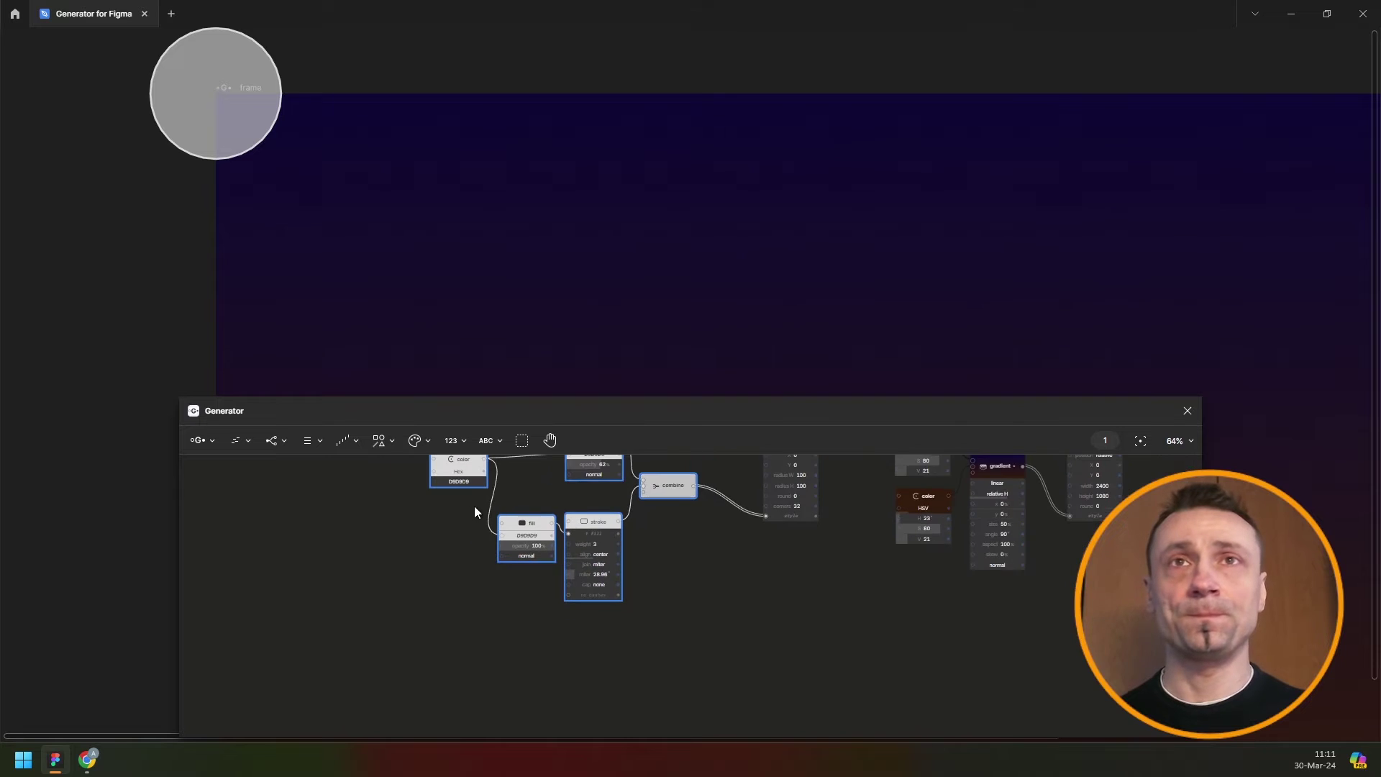
{"action": "scroll", "coordinate": [489, 507], "scroll_direction": "down", "scroll_amount": 3}
- Move the polygon node aside and add a Number node to the graph
{"action": "left_click_drag", "start_coordinate": [706, 534], "coordinate": [744, 619]}
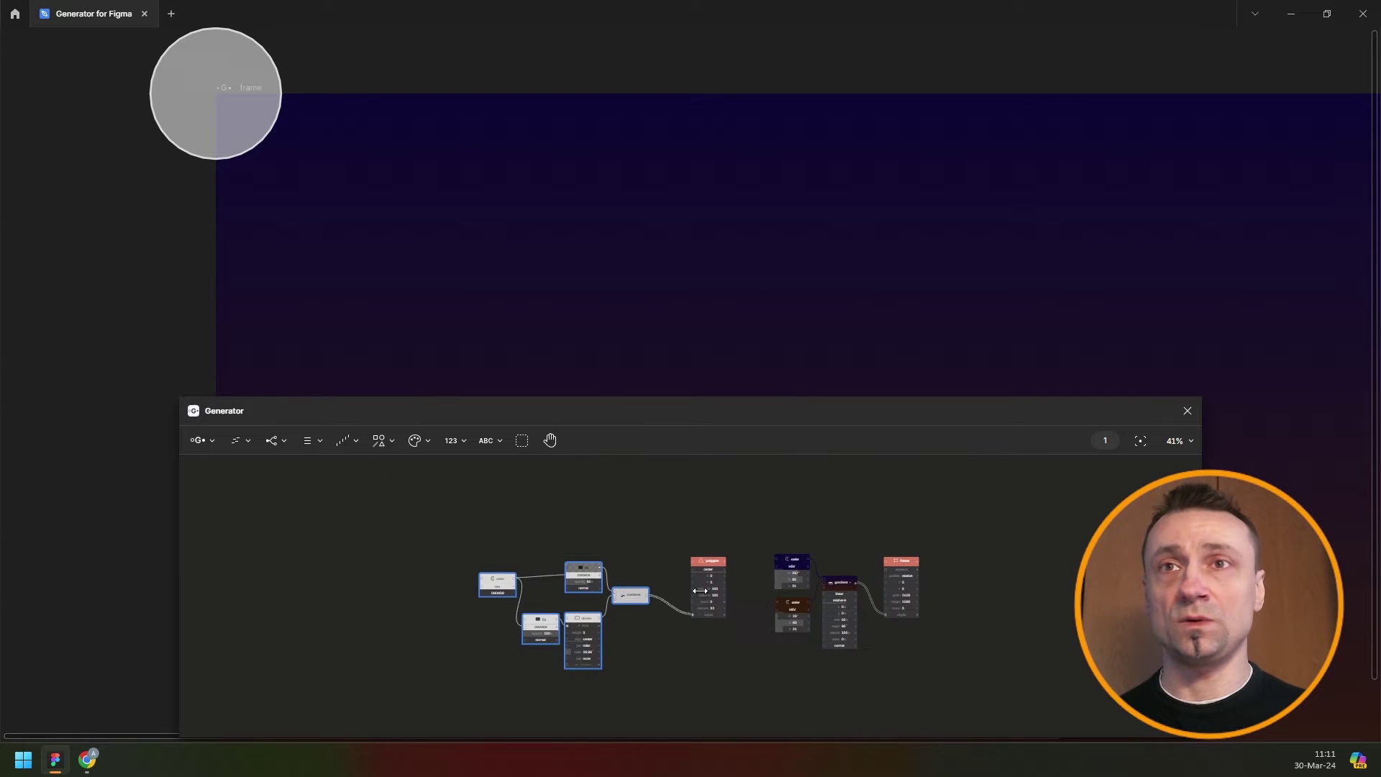
{"action": "scroll", "coordinate": [700, 591], "scroll_direction": "up", "scroll_amount": 4}
{"action": "left_click_drag", "start_coordinate": [683, 510], "coordinate": [690, 572]}
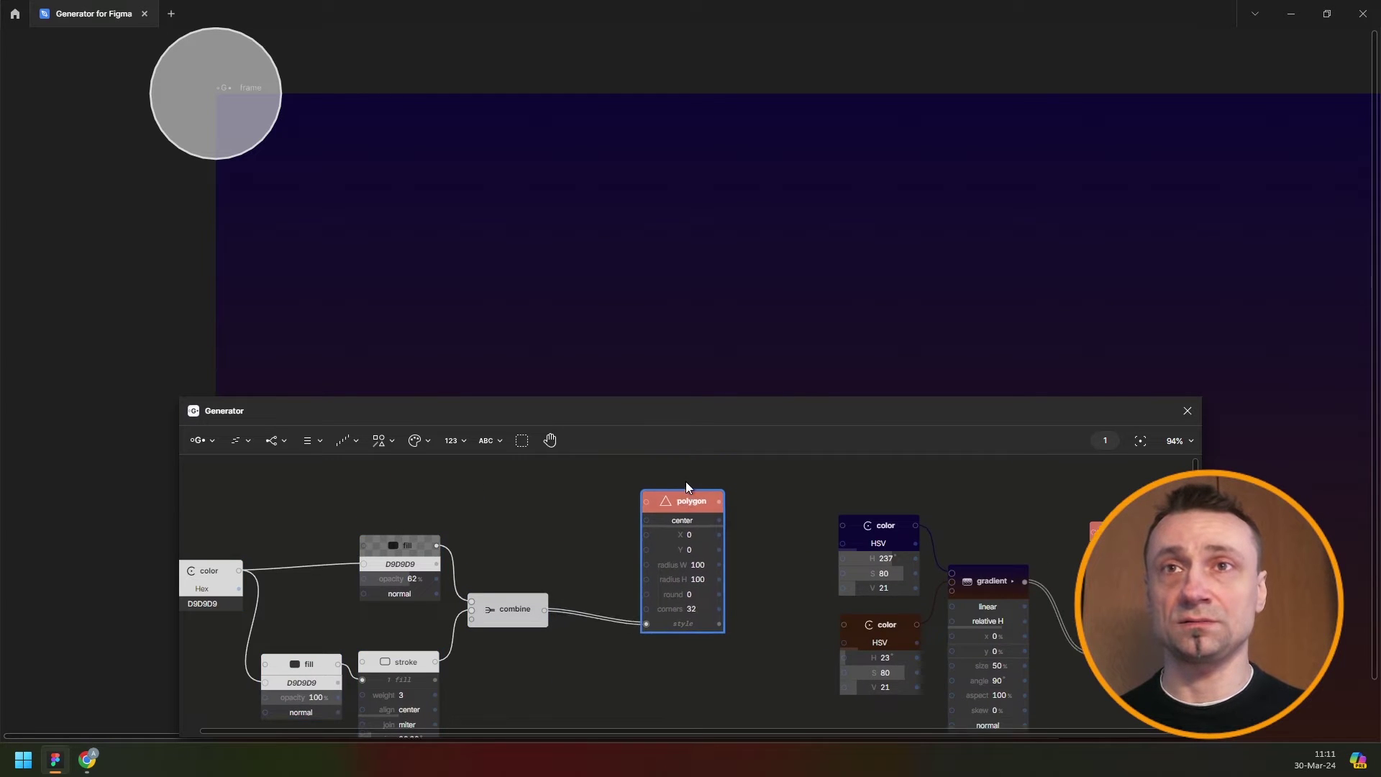
{"action": "scroll", "coordinate": [690, 572], "scroll_direction": "down", "scroll_amount": 5}
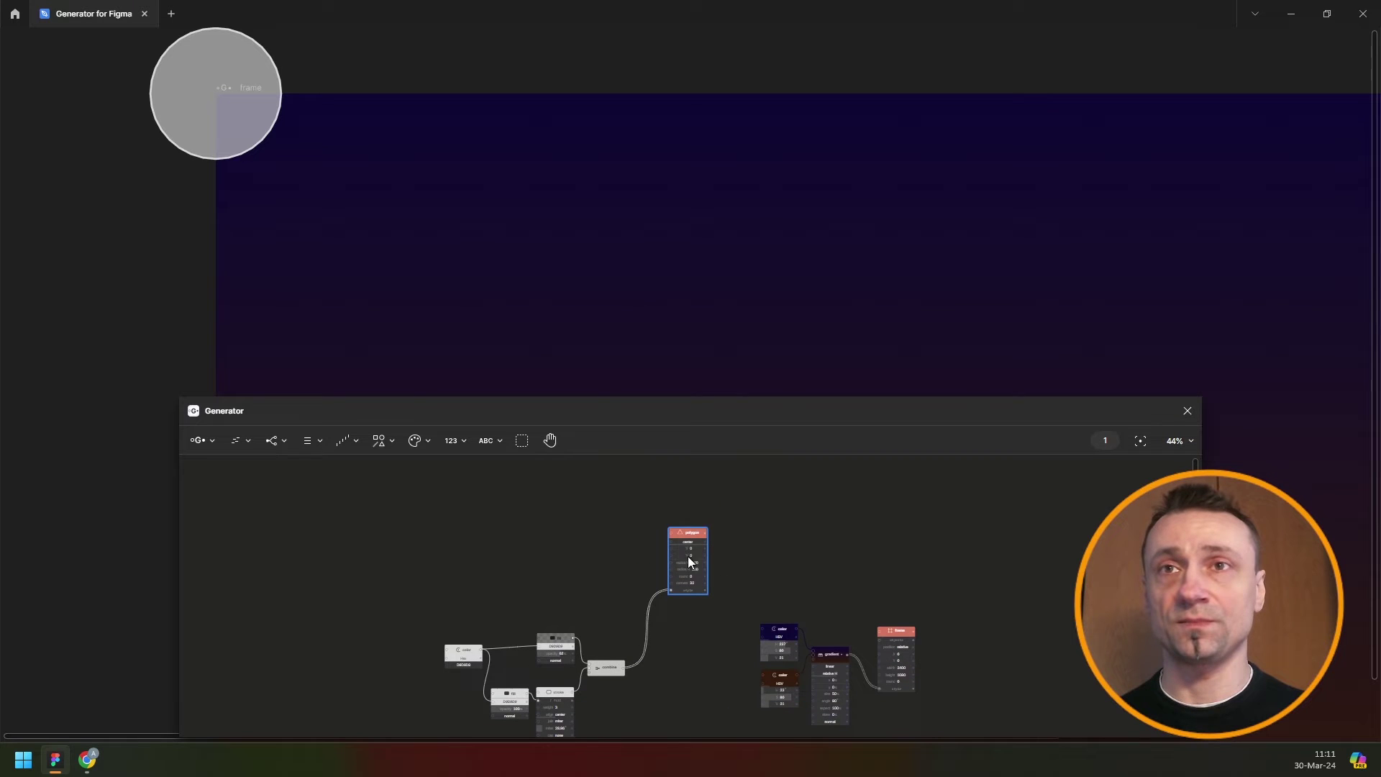
{"action": "left_click", "coordinate": [460, 443]}
{"action": "left_click", "coordinate": [441, 473]}
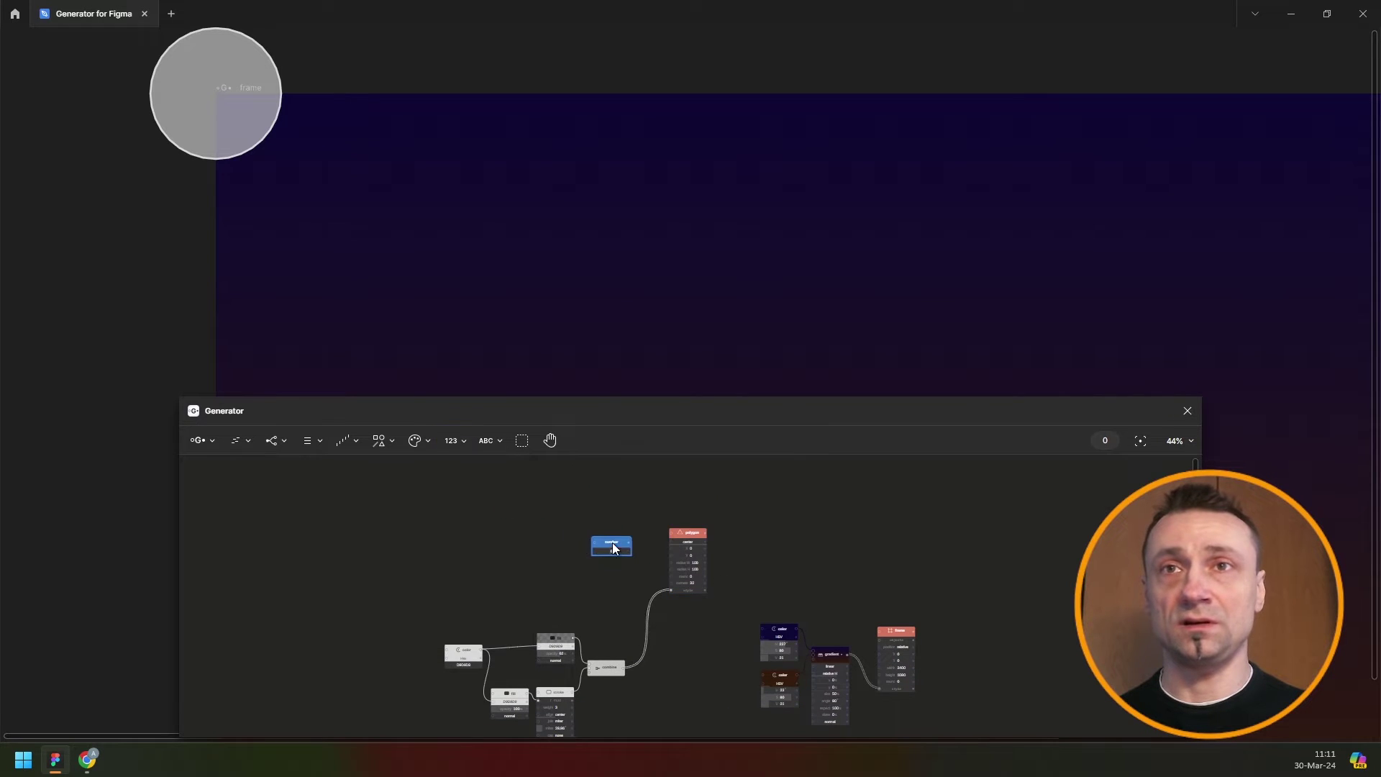
- Wire the number into the polygon's radius W and H and lower it to 44
{"action": "scroll", "coordinate": [665, 549], "scroll_direction": "up", "scroll_amount": 4}
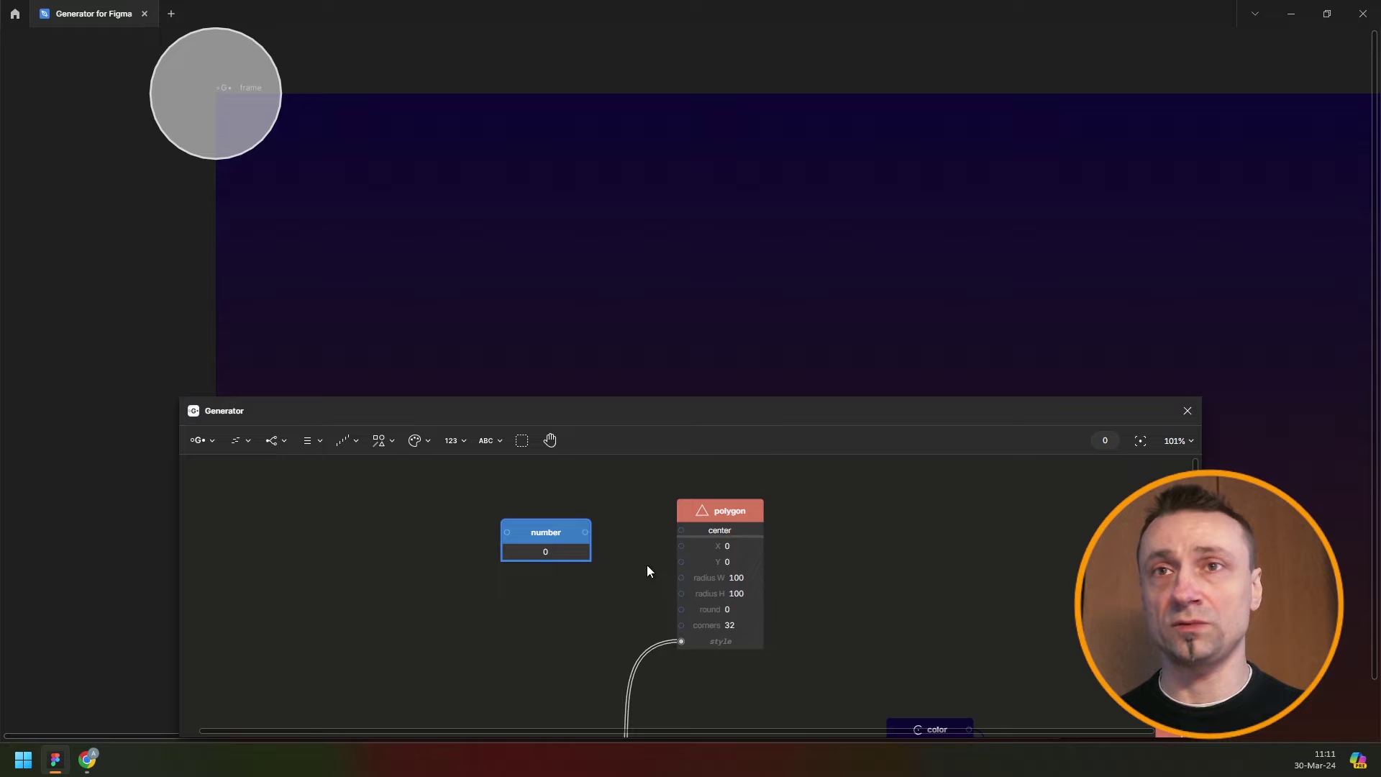
{"action": "left_click_drag", "start_coordinate": [695, 575], "coordinate": [691, 591]}
{"action": "left_click_drag", "start_coordinate": [561, 538], "coordinate": [557, 595]}
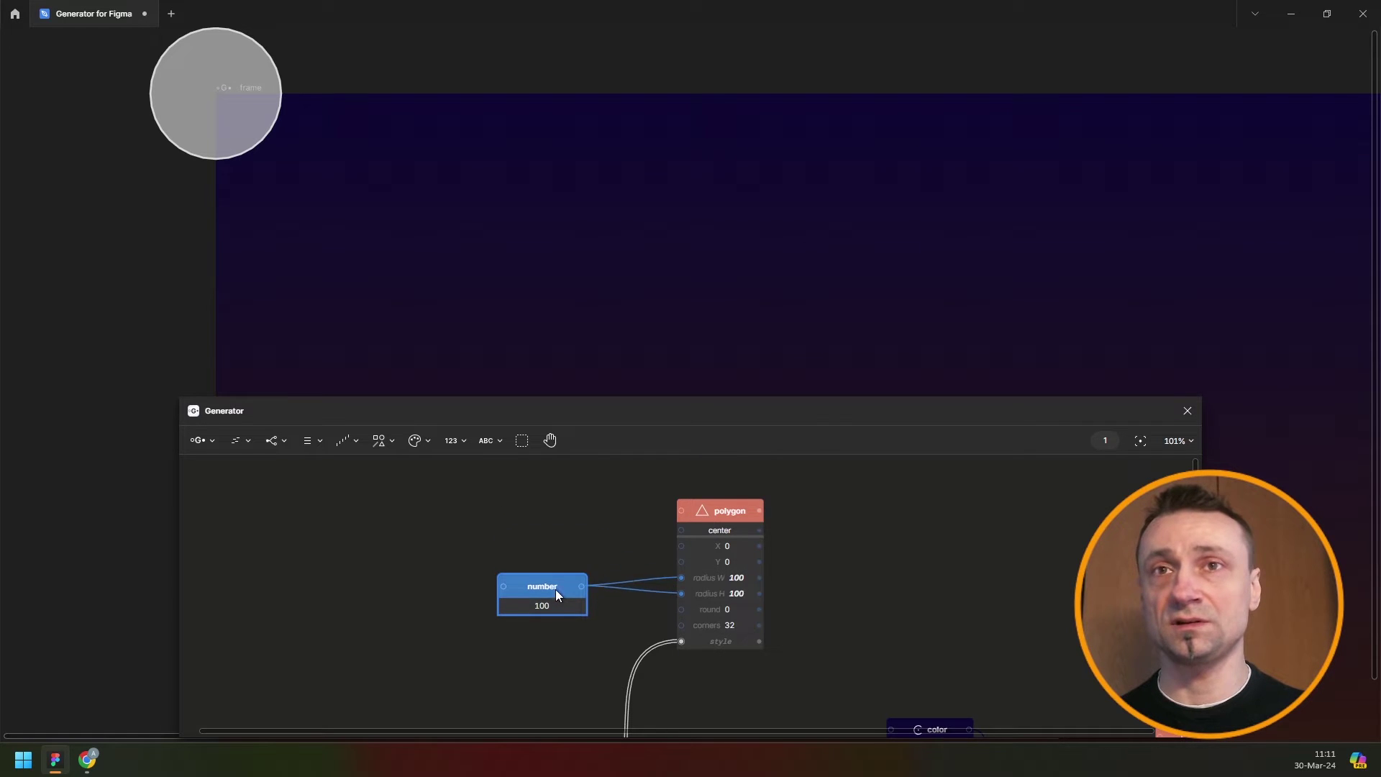
{"action": "scroll", "coordinate": [559, 607], "scroll_direction": "down", "scroll_amount": 4}
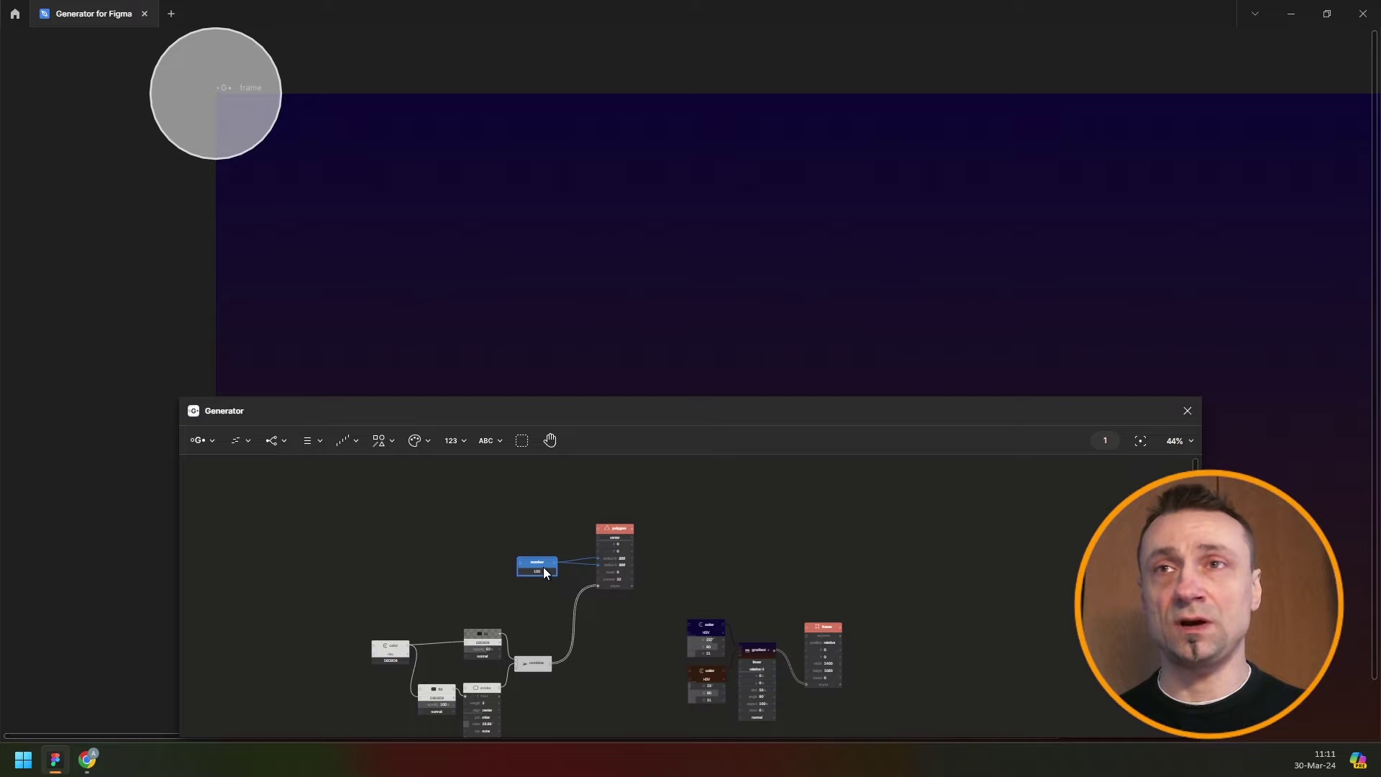
{"action": "scroll", "coordinate": [542, 572], "scroll_direction": "up", "scroll_amount": 2}
{"action": "left_click_drag", "start_coordinate": [542, 575], "coordinate": [518, 573]}
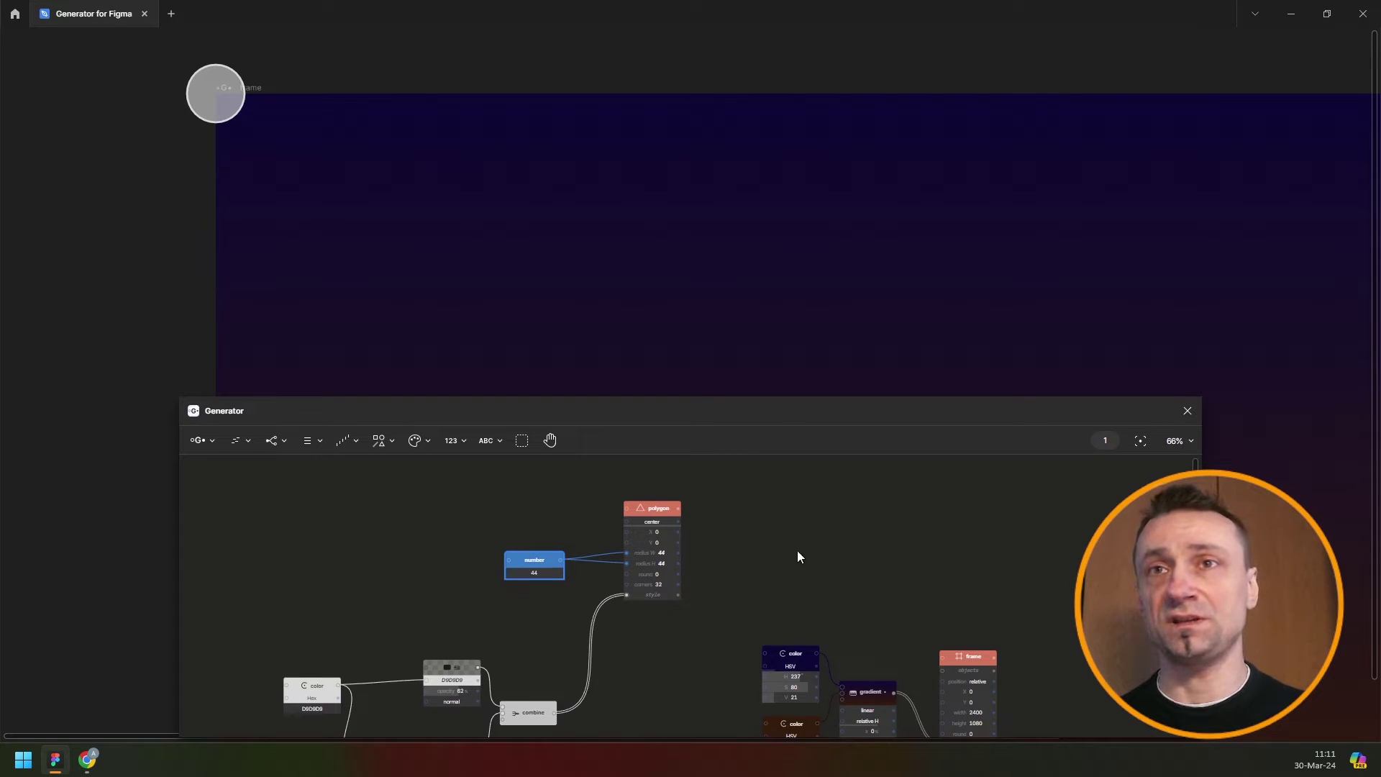
{"action": "scroll", "coordinate": [782, 555], "scroll_direction": "down", "scroll_amount": 3}
{"action": "mouse_move", "coordinate": [503, 515]}
{"action": "left_mouse_down"}
{"action": "mouse_move", "coordinate": [757, 568]}
{"action": "mouse_move", "coordinate": [413, 521]}
{"action": "left_mouse_up"}
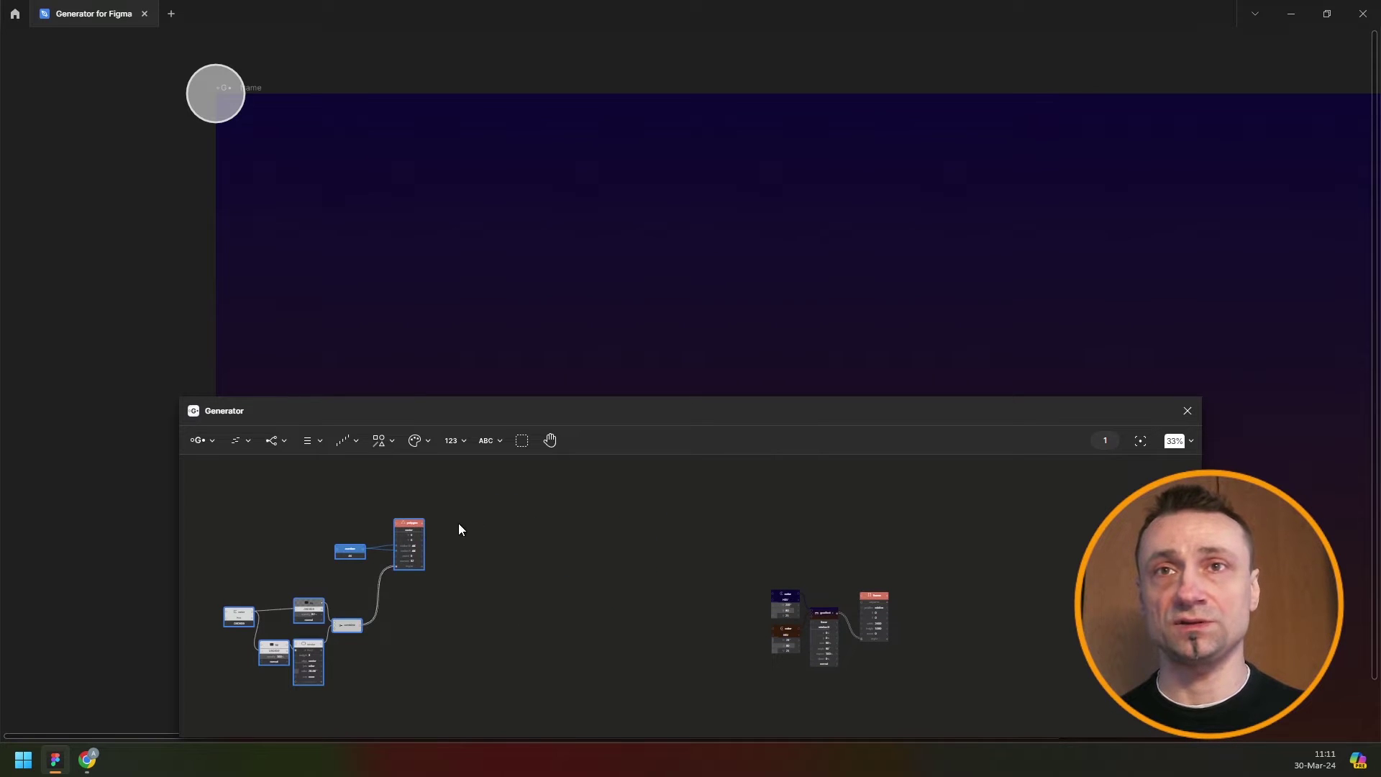
- With only the polygon selected, add a Move node followed by a 5-copy Repeat node
{"action": "left_click", "coordinate": [459, 530]}
{"action": "left_click", "coordinate": [414, 528]}
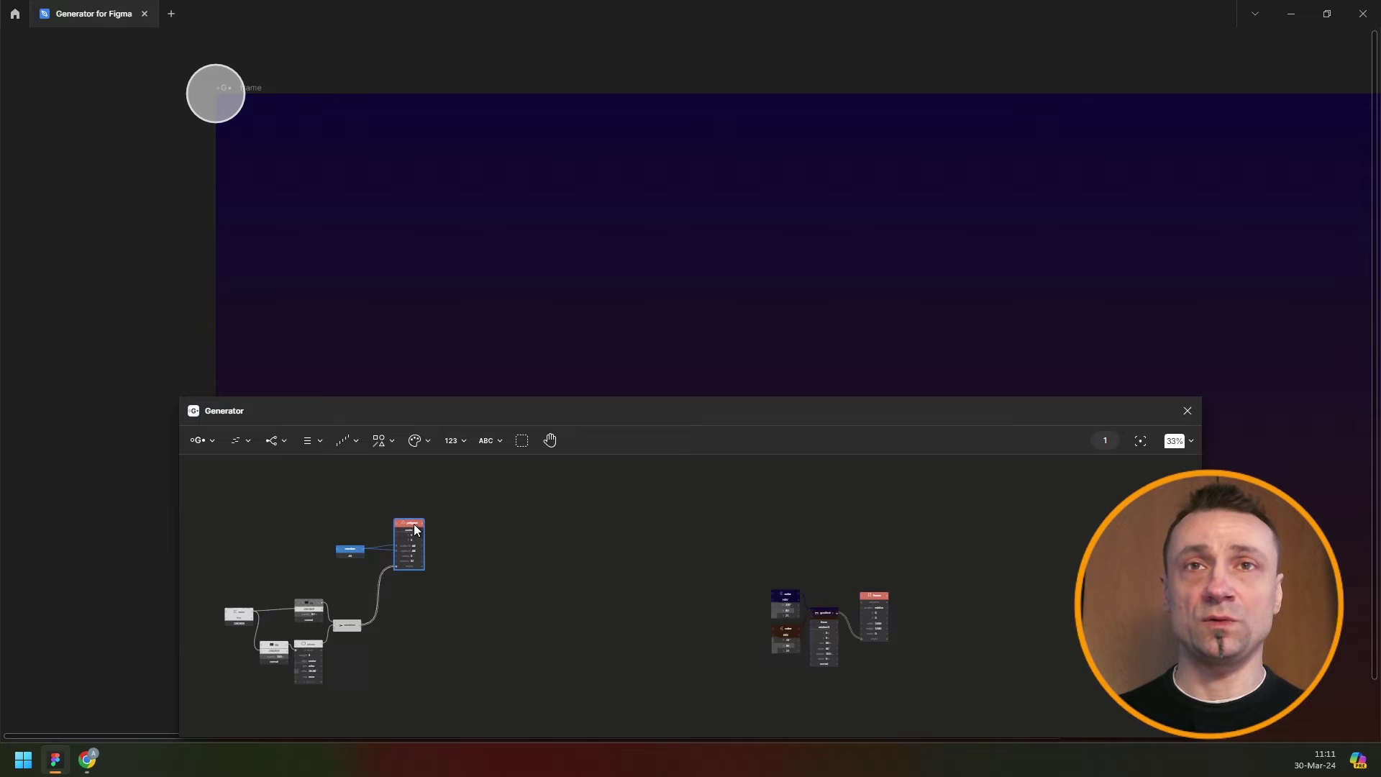
{"action": "scroll", "coordinate": [415, 529], "scroll_direction": "up", "scroll_amount": 3}
{"action": "key", "text": "space"}
{"action": "type", "text": "move"}
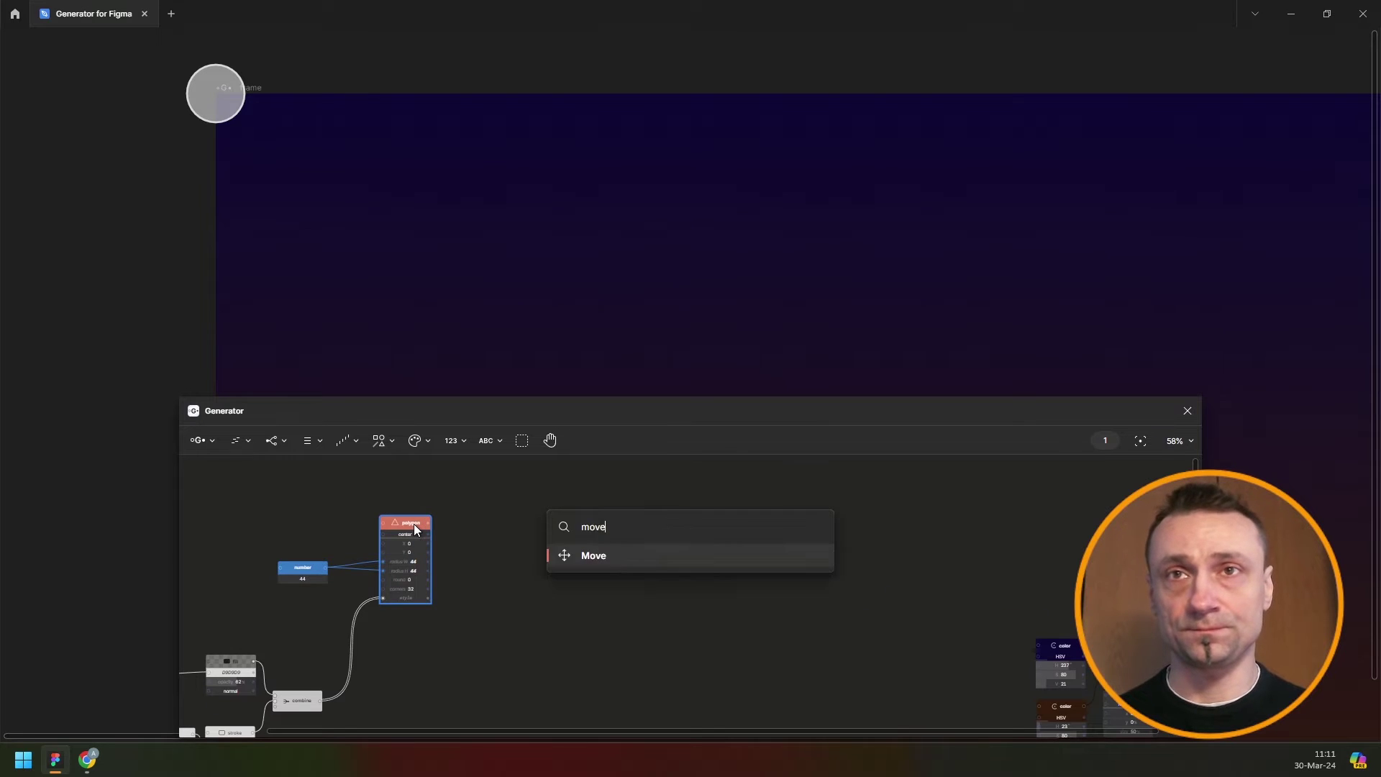
{"action": "key", "text": "Return"}
{"action": "key", "text": "space"}
{"action": "type", "text": "re"}
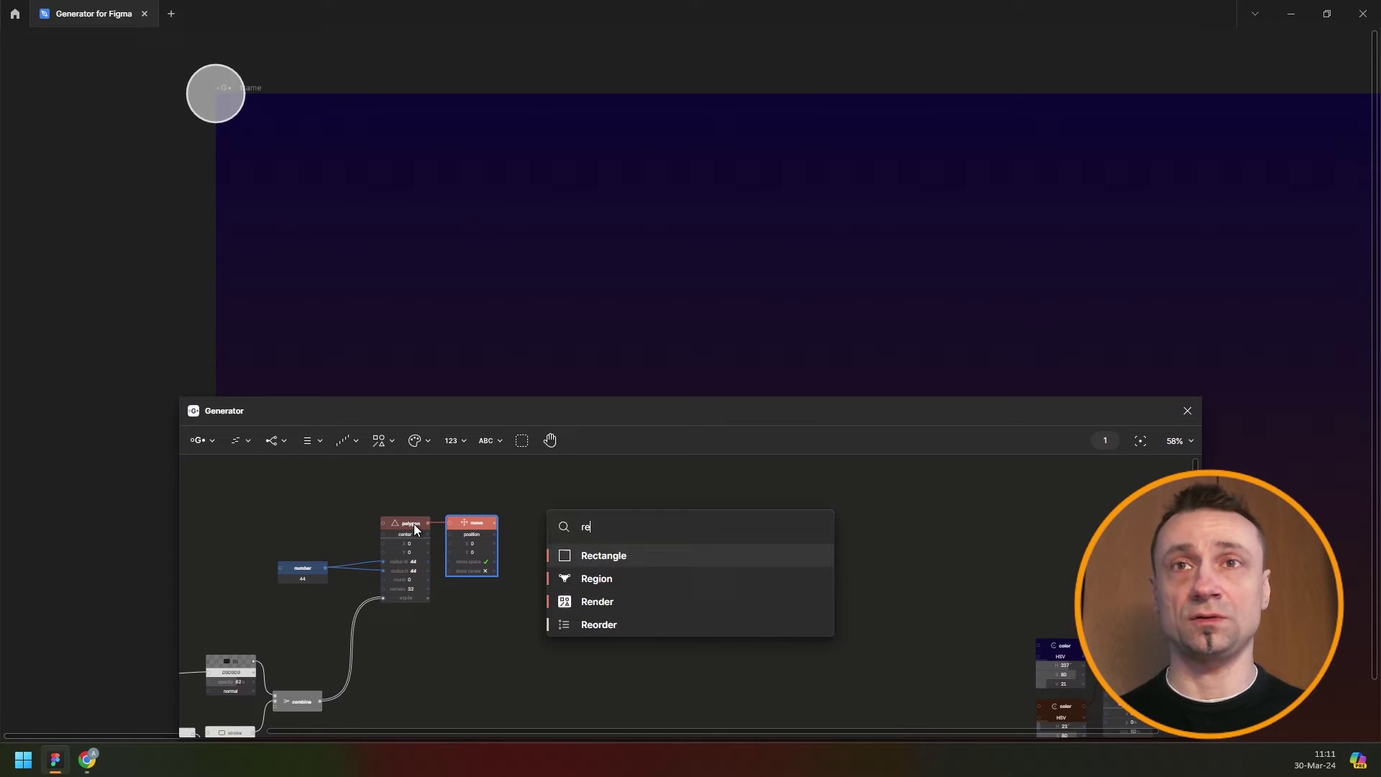
{"action": "type", "text": "pe"}
{"action": "key", "text": "Return"}
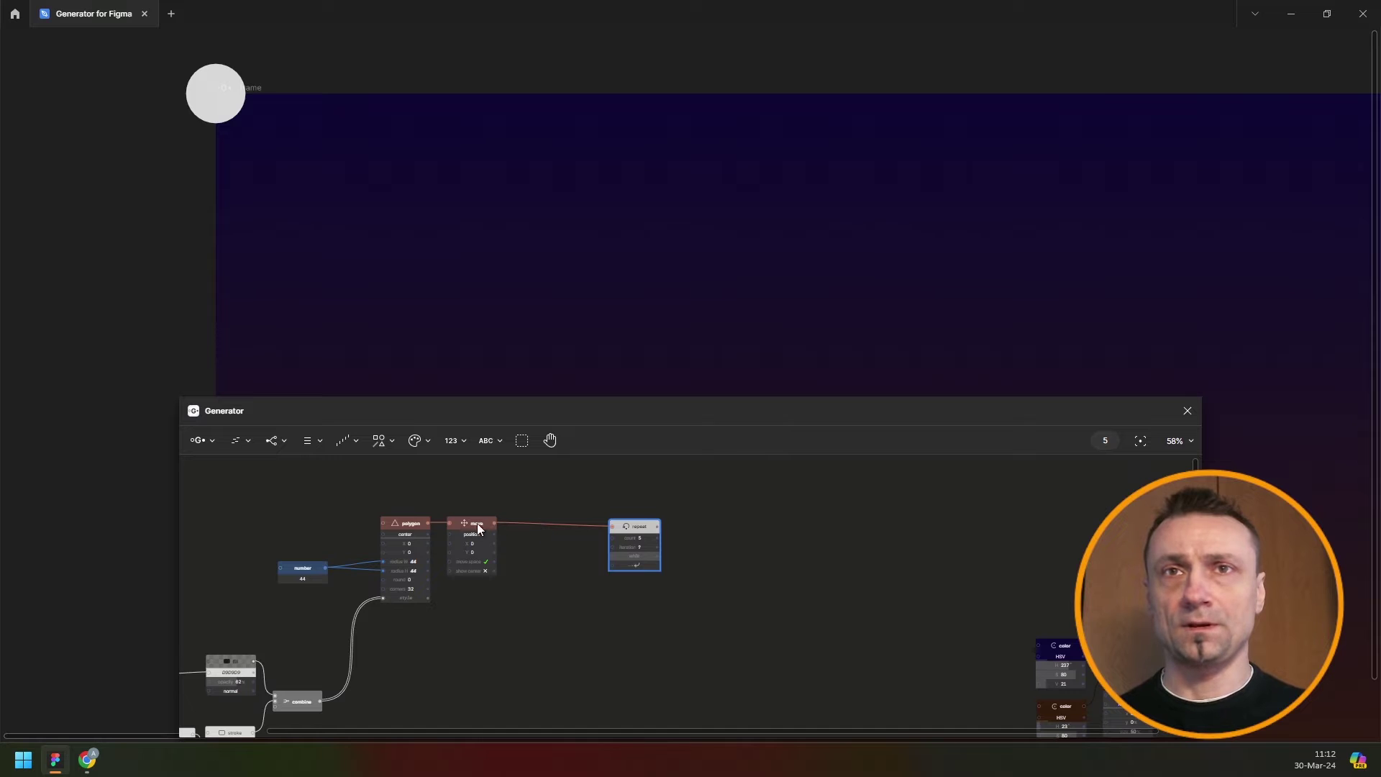
- Add two Noise nodes and wire them into the Move node's X and Y
{"action": "left_click_drag", "start_coordinate": [477, 524], "coordinate": [534, 527]}
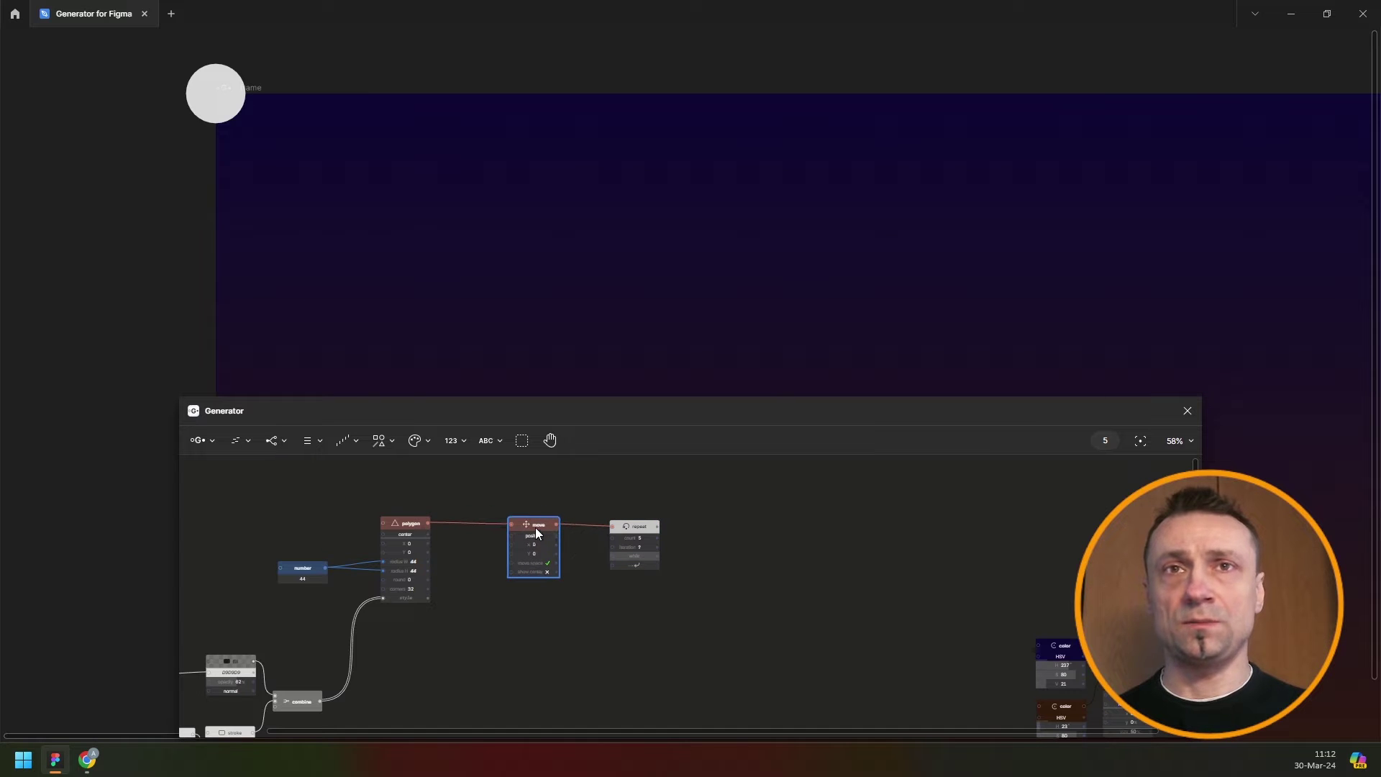
{"action": "left_click", "coordinate": [343, 442]}
{"action": "left_click", "coordinate": [373, 592]}
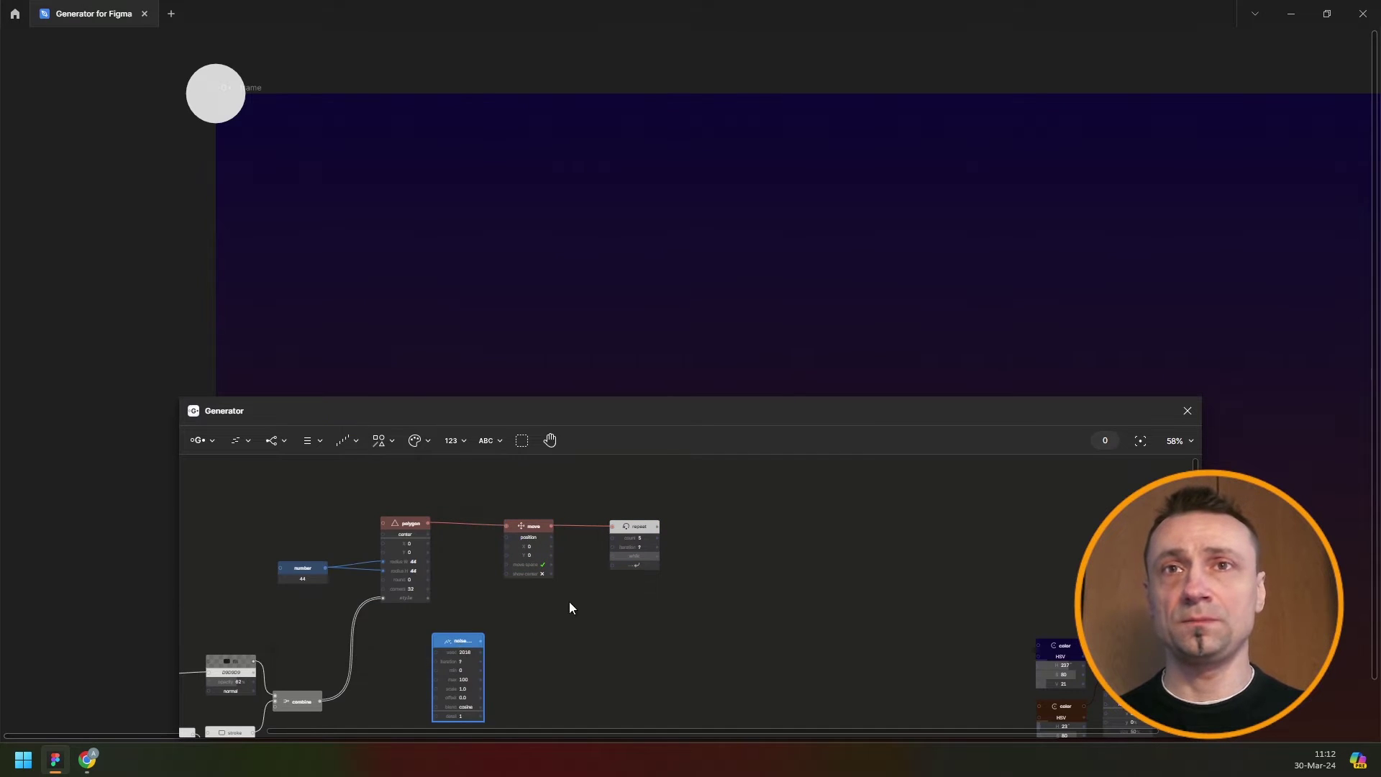
{"action": "scroll", "coordinate": [569, 609], "scroll_direction": "down", "scroll_amount": 2}
{"action": "scroll", "coordinate": [465, 551], "scroll_direction": "up", "scroll_amount": 2}
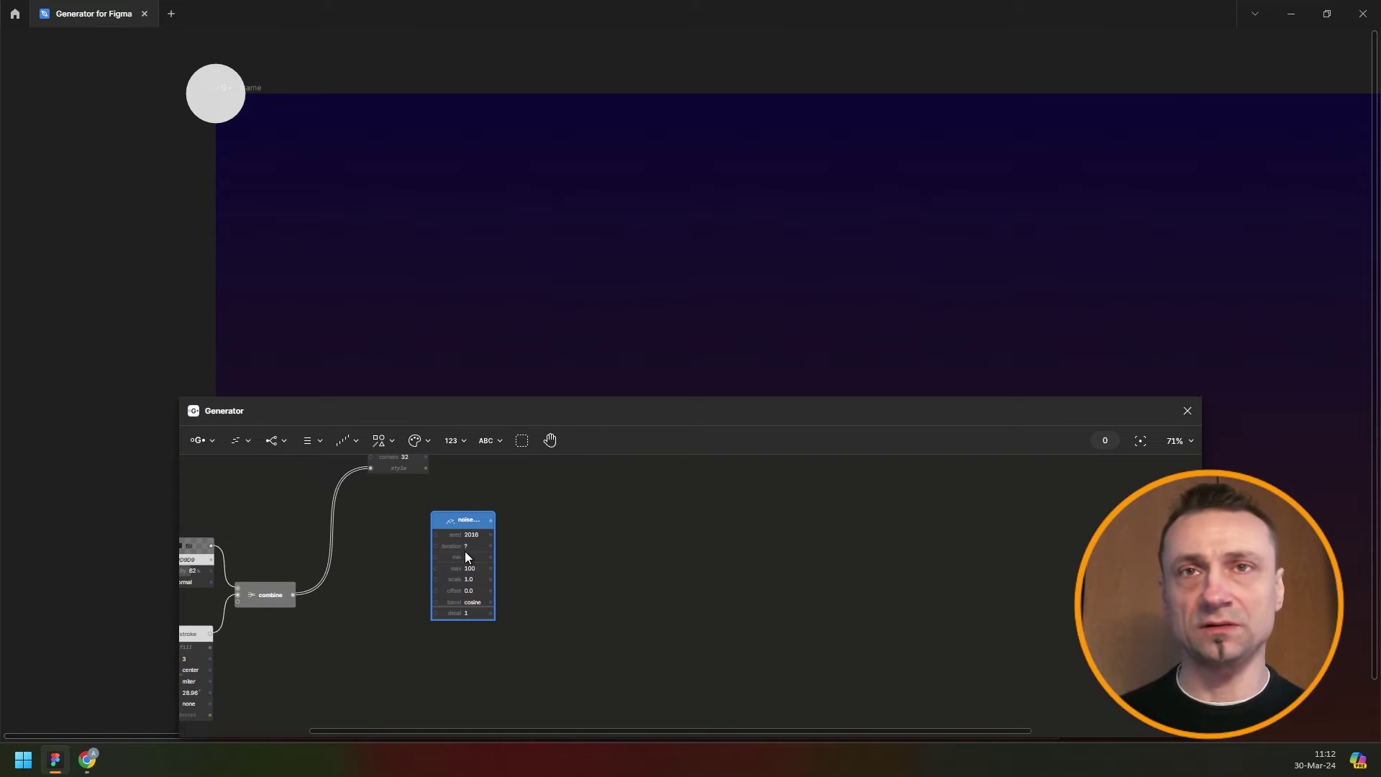
{"action": "scroll", "coordinate": [525, 580], "scroll_direction": "up", "scroll_amount": 2}
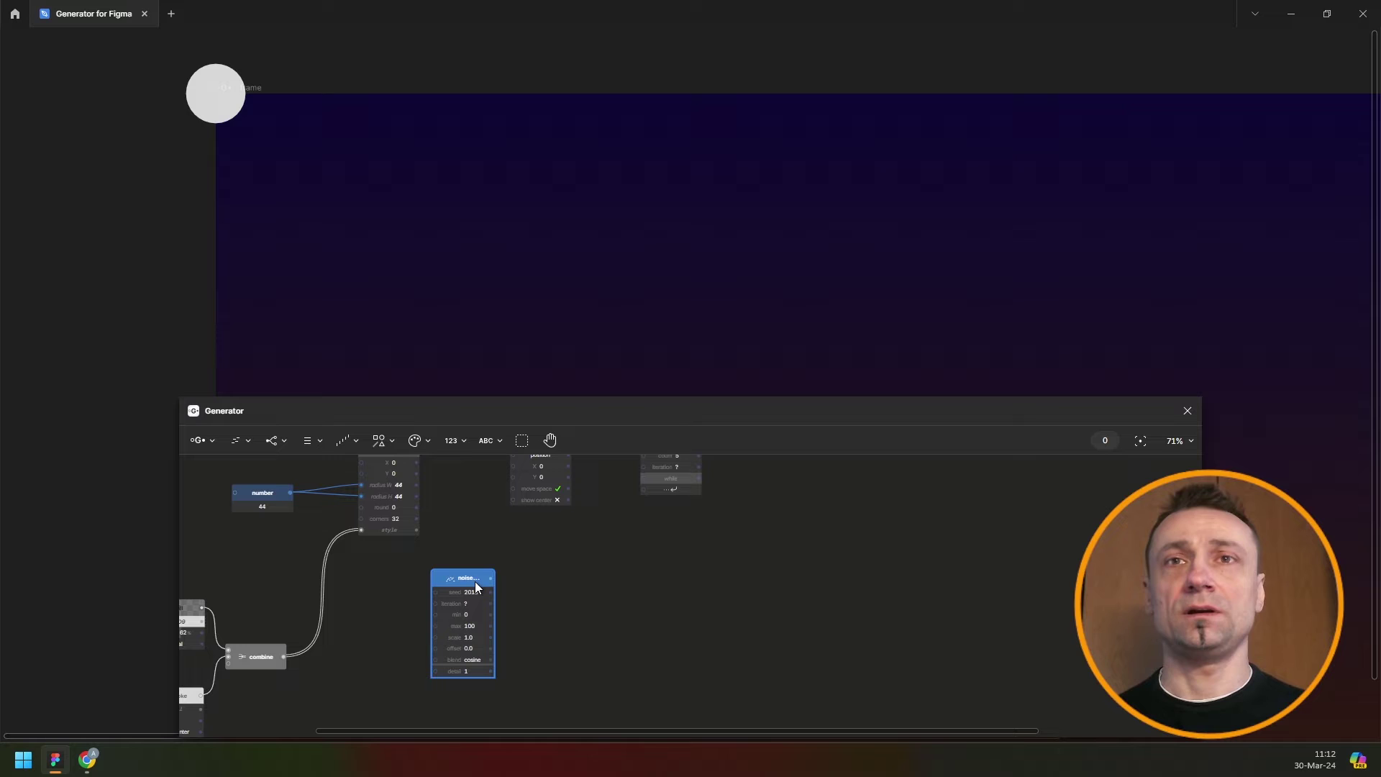
{"action": "key", "text": "ctrl+d"}
{"action": "mouse_move", "coordinate": [537, 585]}
{"action": "left_mouse_down"}
{"action": "mouse_move", "coordinate": [552, 592]}
{"action": "mouse_move", "coordinate": [524, 494]}
{"action": "left_mouse_up"}
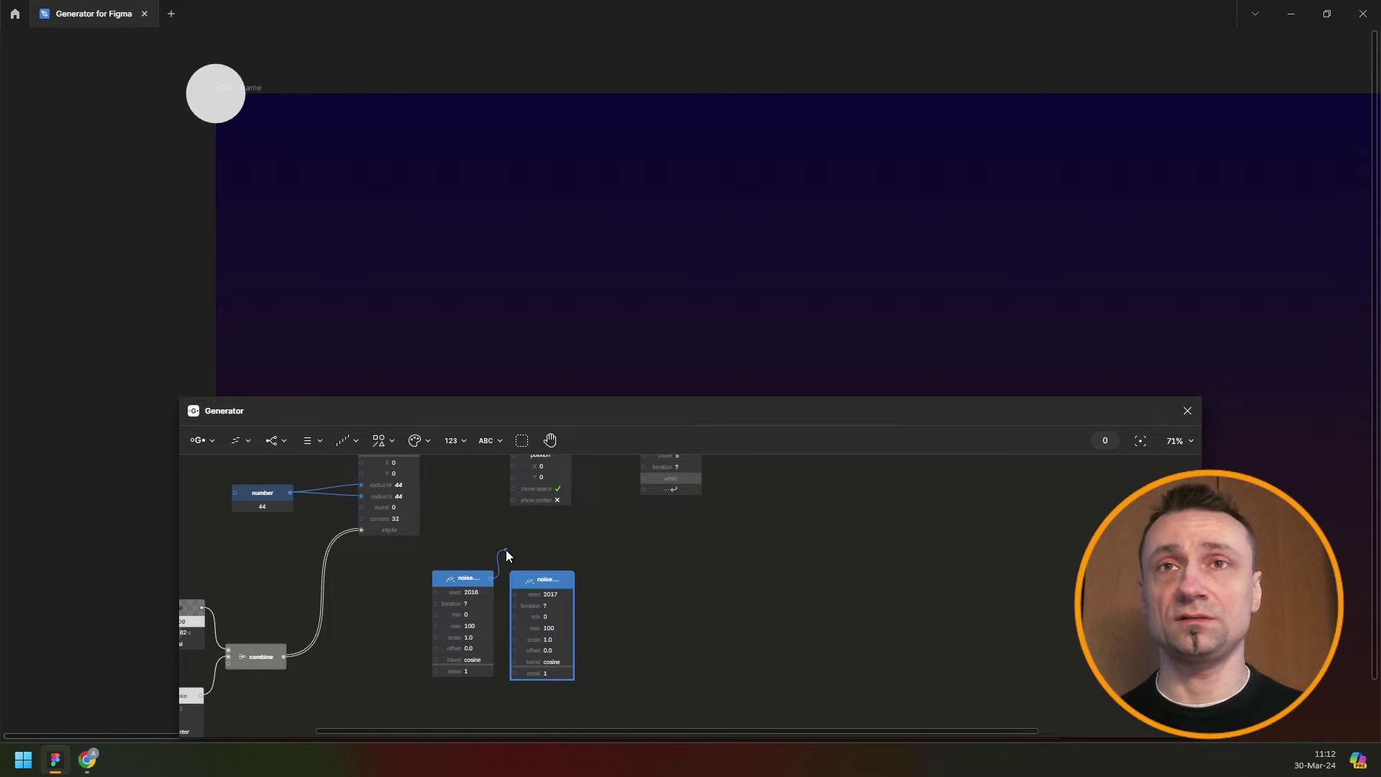
{"action": "scroll", "coordinate": [506, 550], "scroll_direction": "up", "scroll_amount": 1}
{"action": "left_click", "coordinate": [524, 494]}
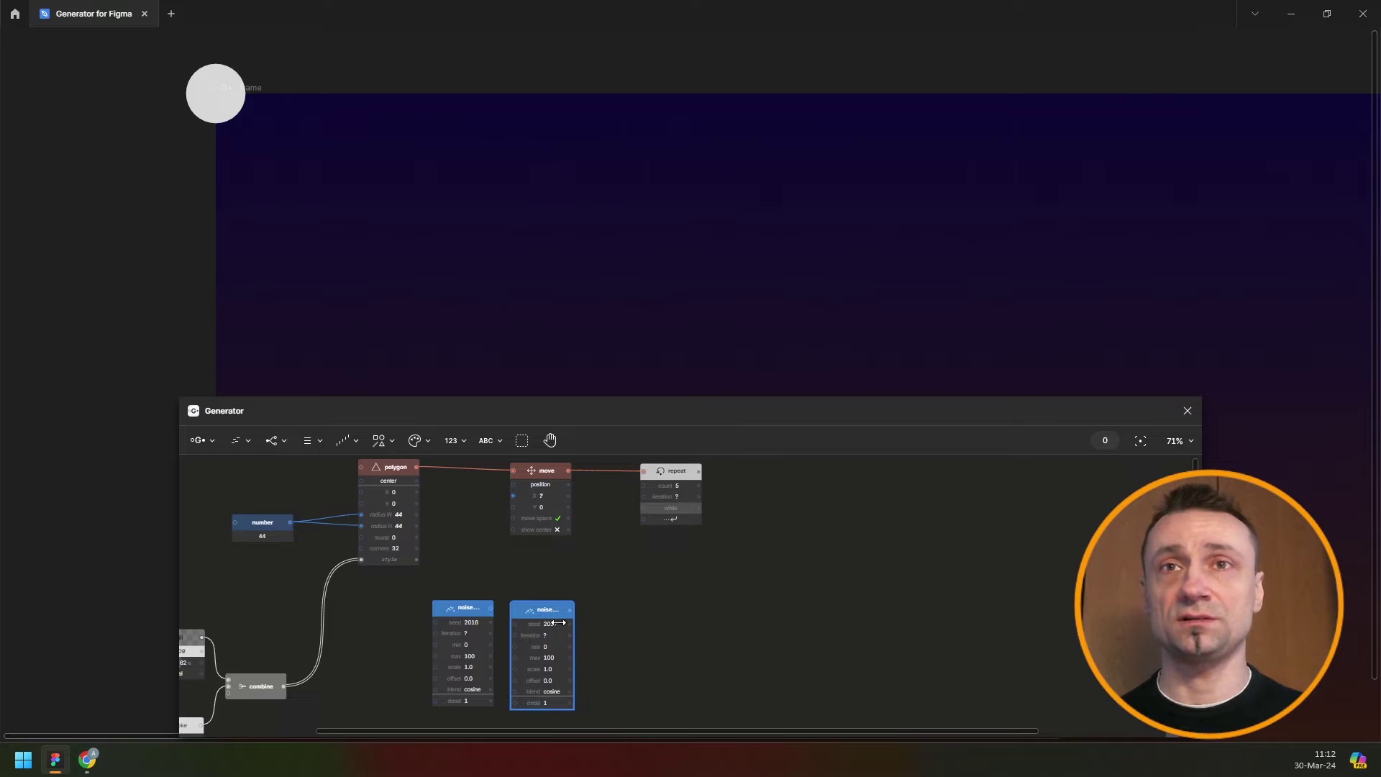
{"action": "left_click_drag", "start_coordinate": [569, 611], "coordinate": [548, 505]}
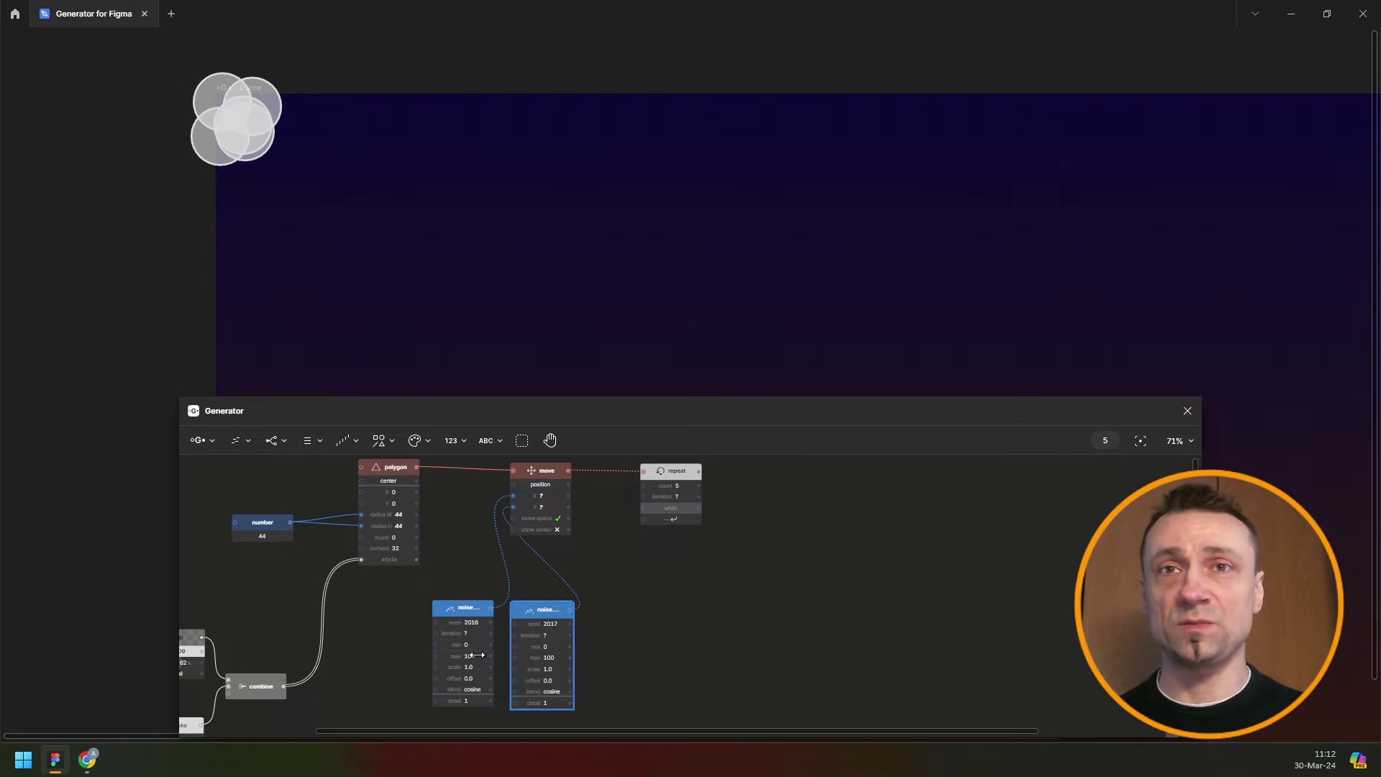
- Set the second noise node's vertical maximum to 1080
{"action": "mouse_move", "coordinate": [861, 615]}
{"action": "left_mouse_down"}
{"action": "mouse_move", "coordinate": [621, 610]}
{"action": "mouse_move", "coordinate": [734, 574]}
{"action": "left_mouse_up"}
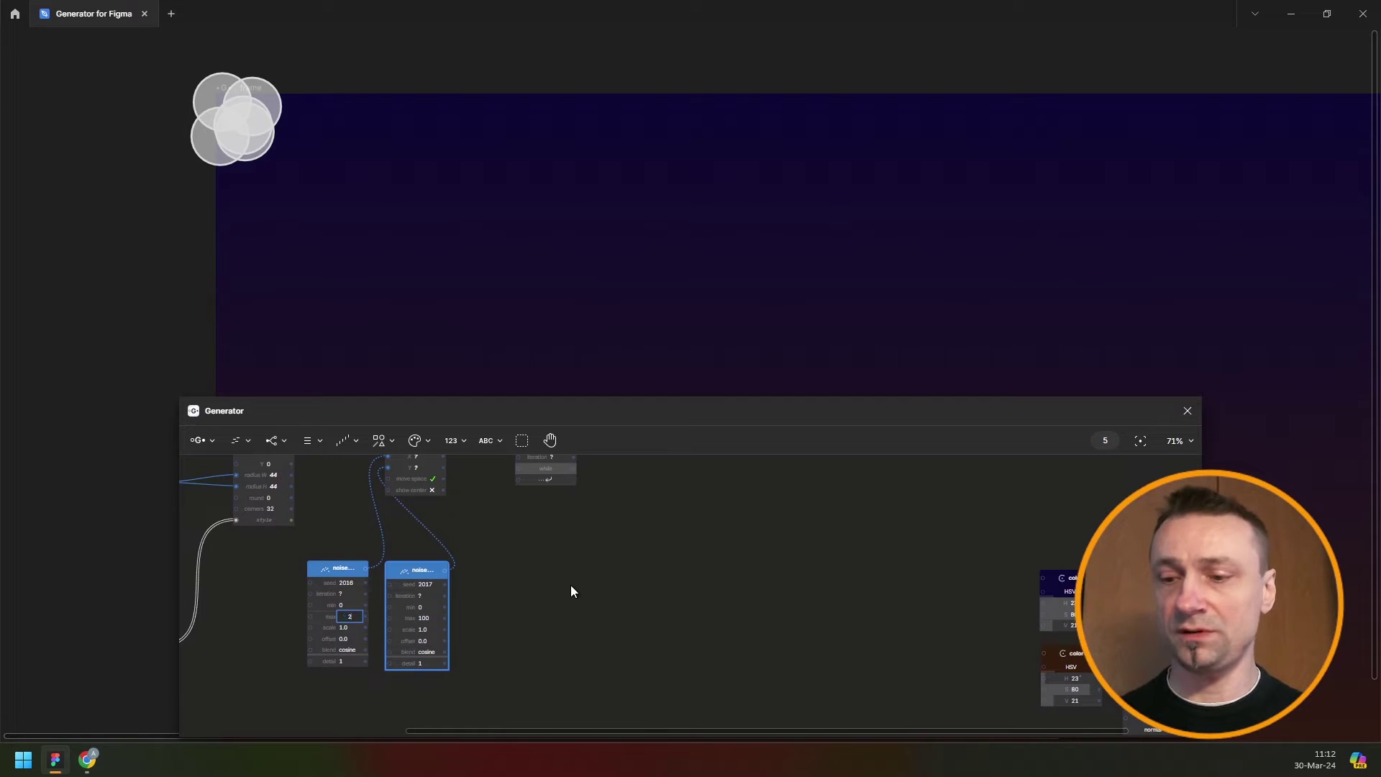
{"action": "type", "text": "400"}
{"action": "scroll", "coordinate": [408, 628], "scroll_direction": "up", "scroll_amount": 5}
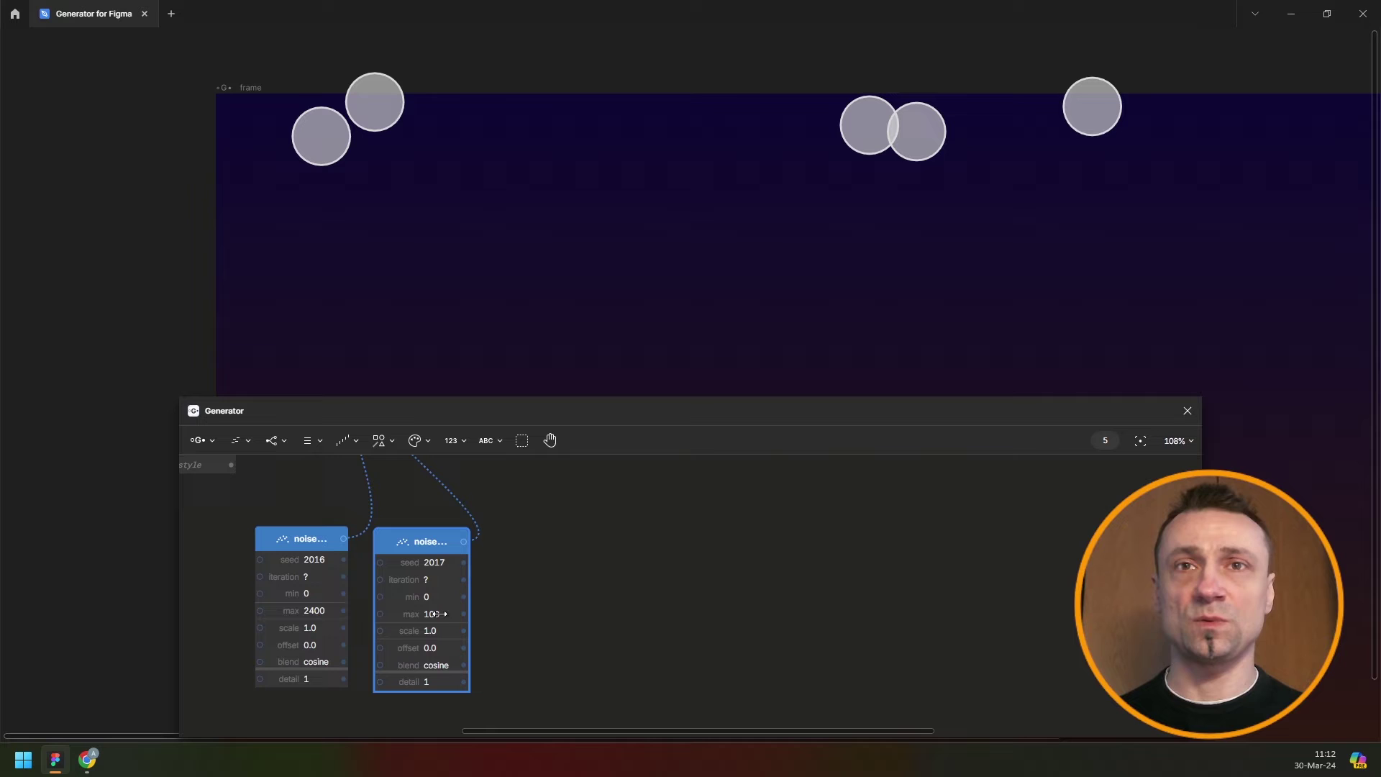
{"action": "type", "text": "1000"}
{"action": "key", "text": "Return"}
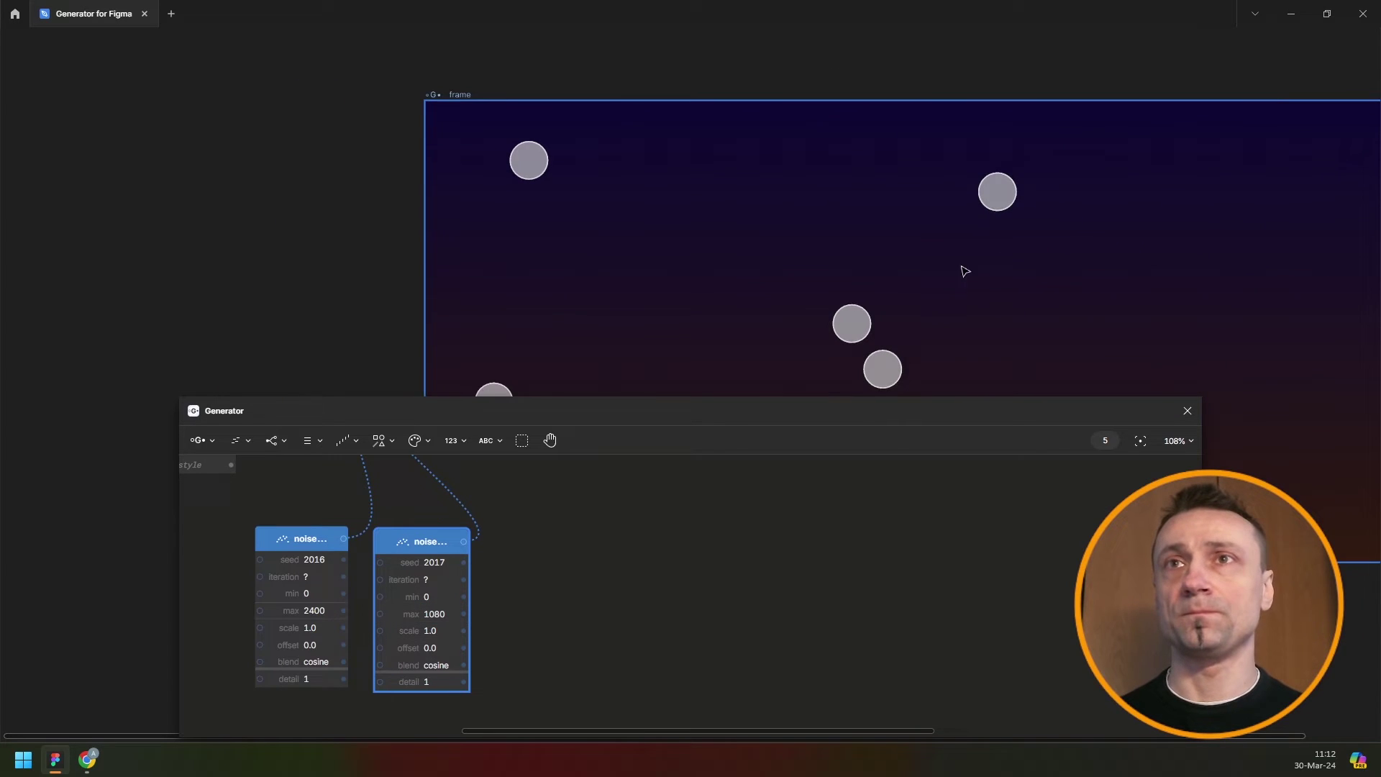
{"action": "scroll", "coordinate": [791, 533], "scroll_direction": "down", "scroll_amount": 4}
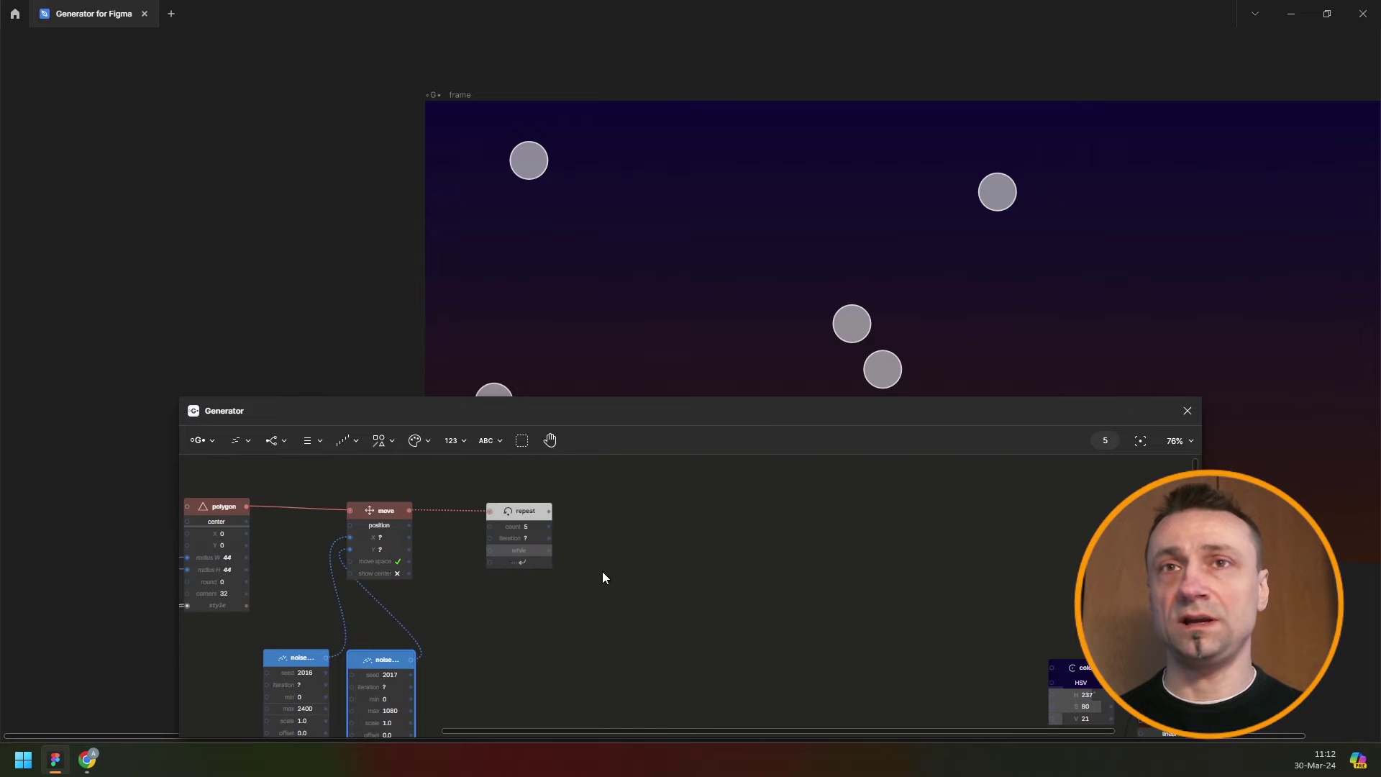
- Wire the repeat node's output into the frame node's objects input
{"action": "left_click_drag", "start_coordinate": [548, 511], "coordinate": [1122, 575]}
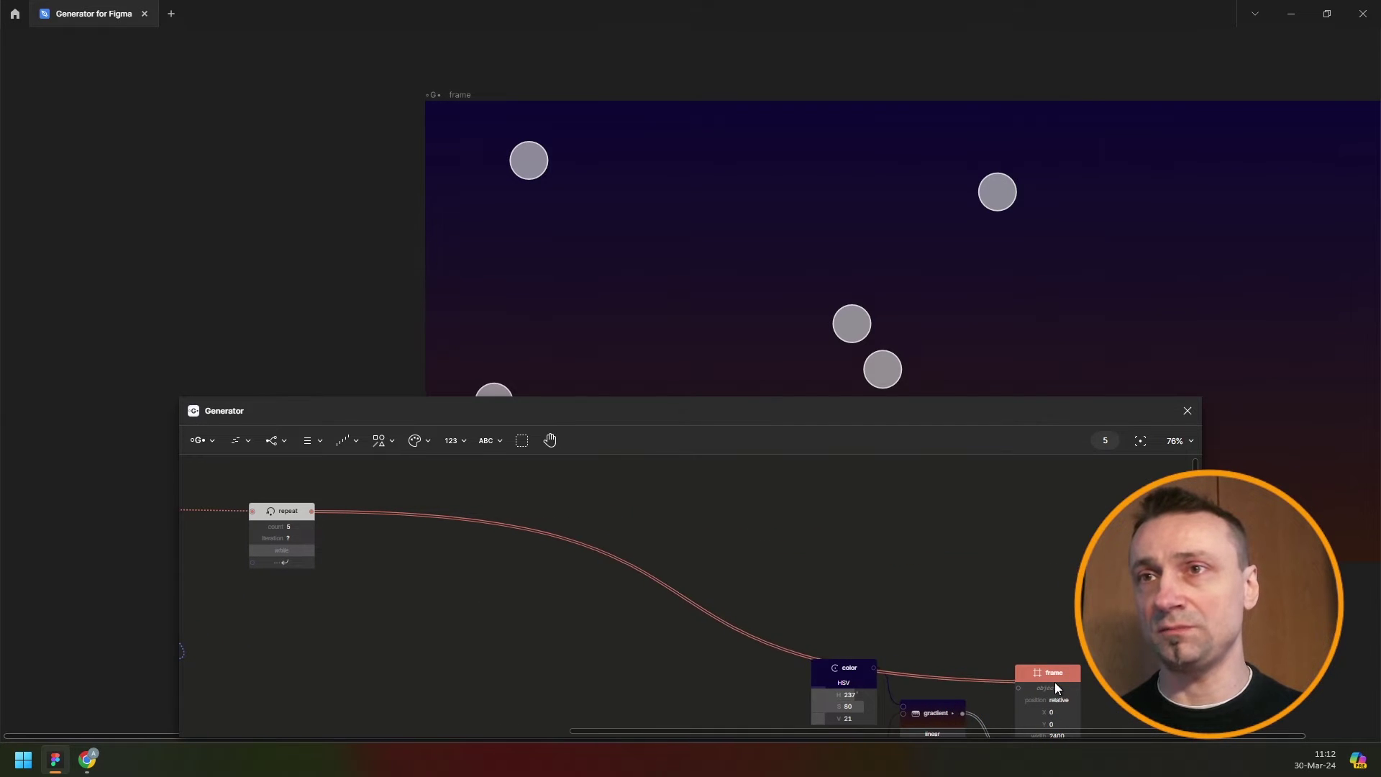
{"action": "left_click_drag", "start_coordinate": [1079, 572], "coordinate": [1019, 688]}
{"action": "scroll", "coordinate": [885, 572], "scroll_direction": "down", "scroll_amount": 5}
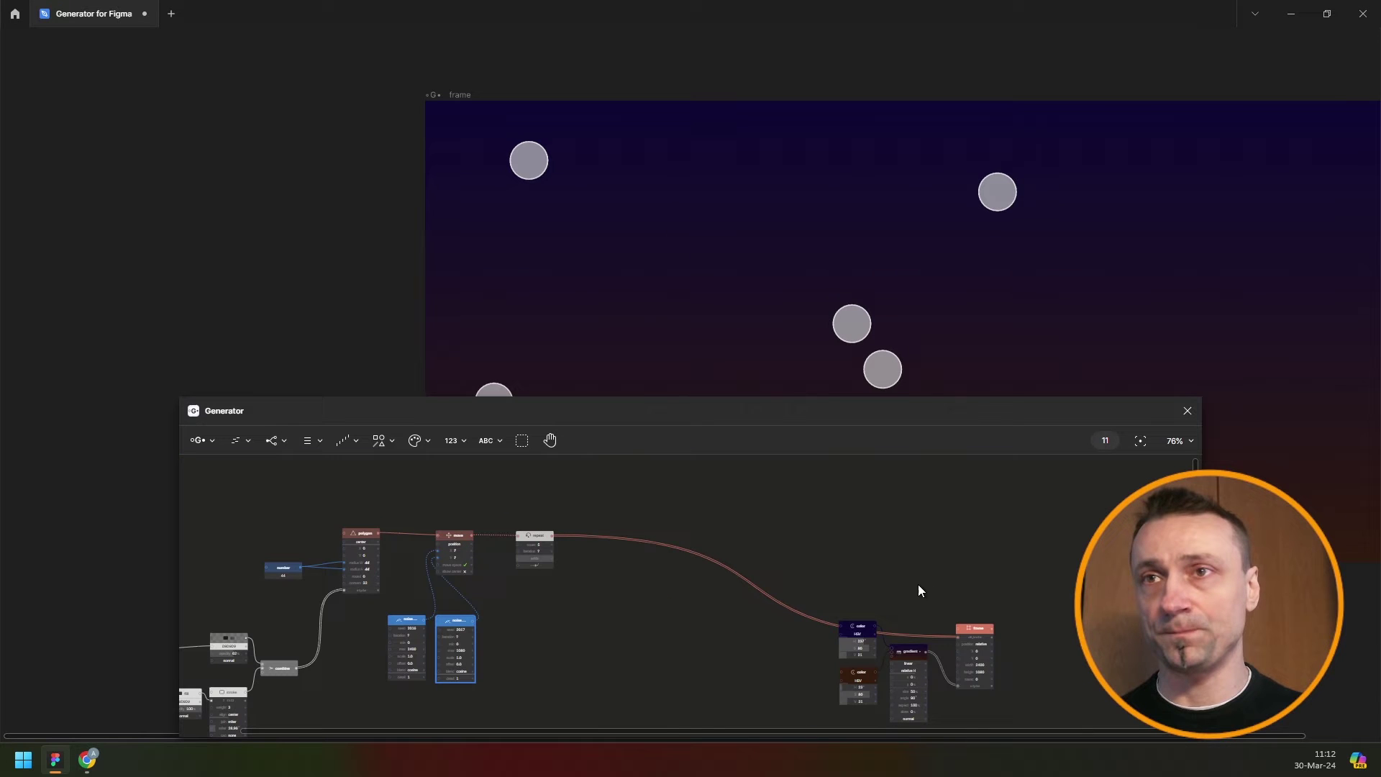
- Move the frame, gradient and color nodes closer together and fit the graph in view
{"action": "left_click_drag", "start_coordinate": [979, 638], "coordinate": [976, 575]}
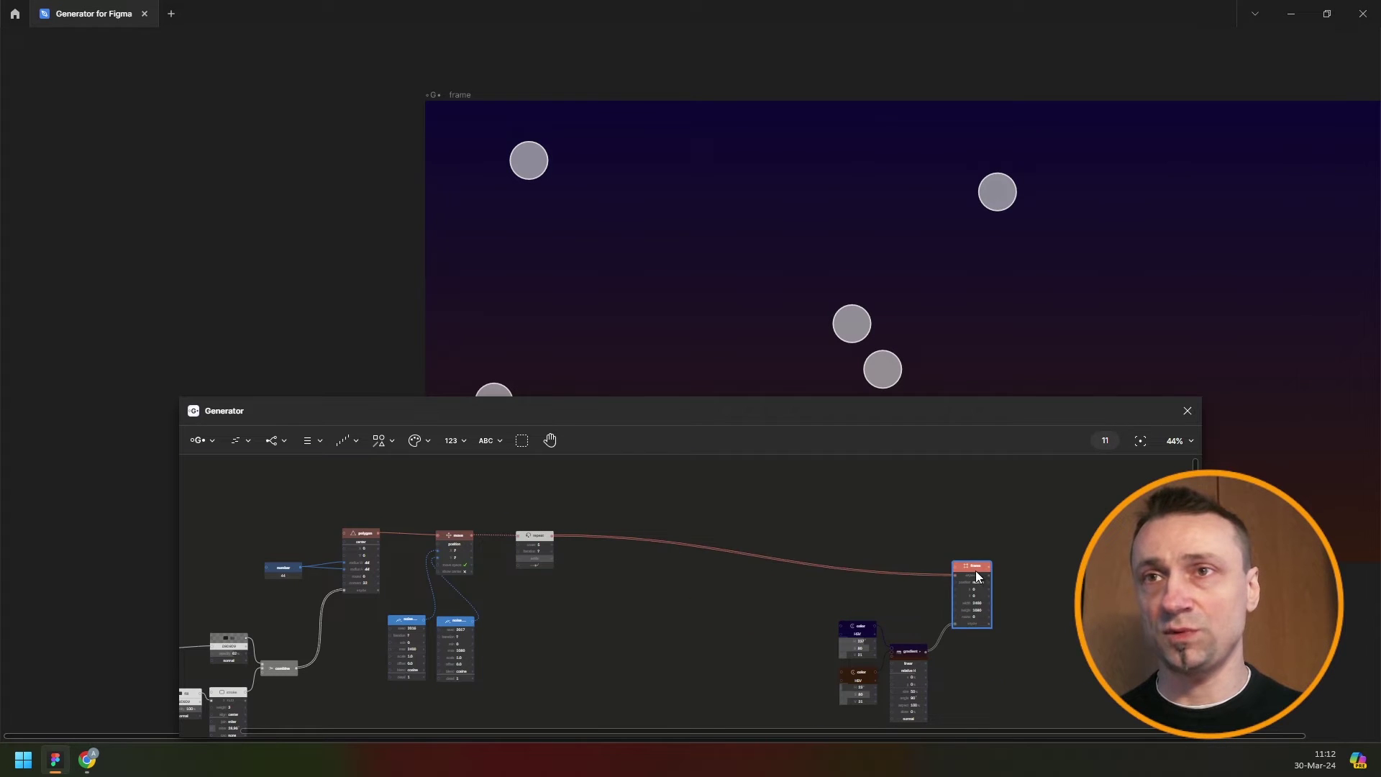
{"action": "left_click_drag", "start_coordinate": [1043, 514], "coordinate": [840, 691]}
{"action": "left_click_drag", "start_coordinate": [970, 566], "coordinate": [743, 529]}
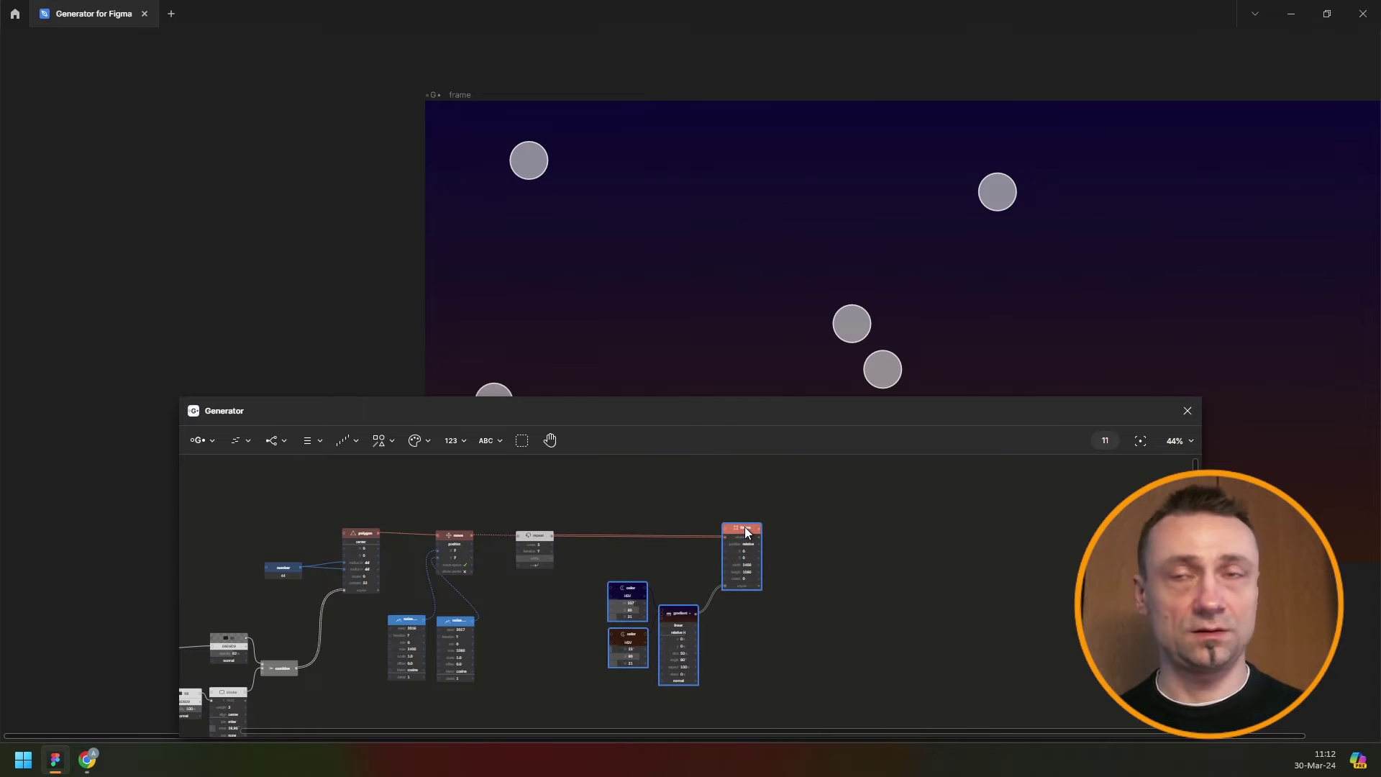
{"action": "key", "text": "shift+1"}
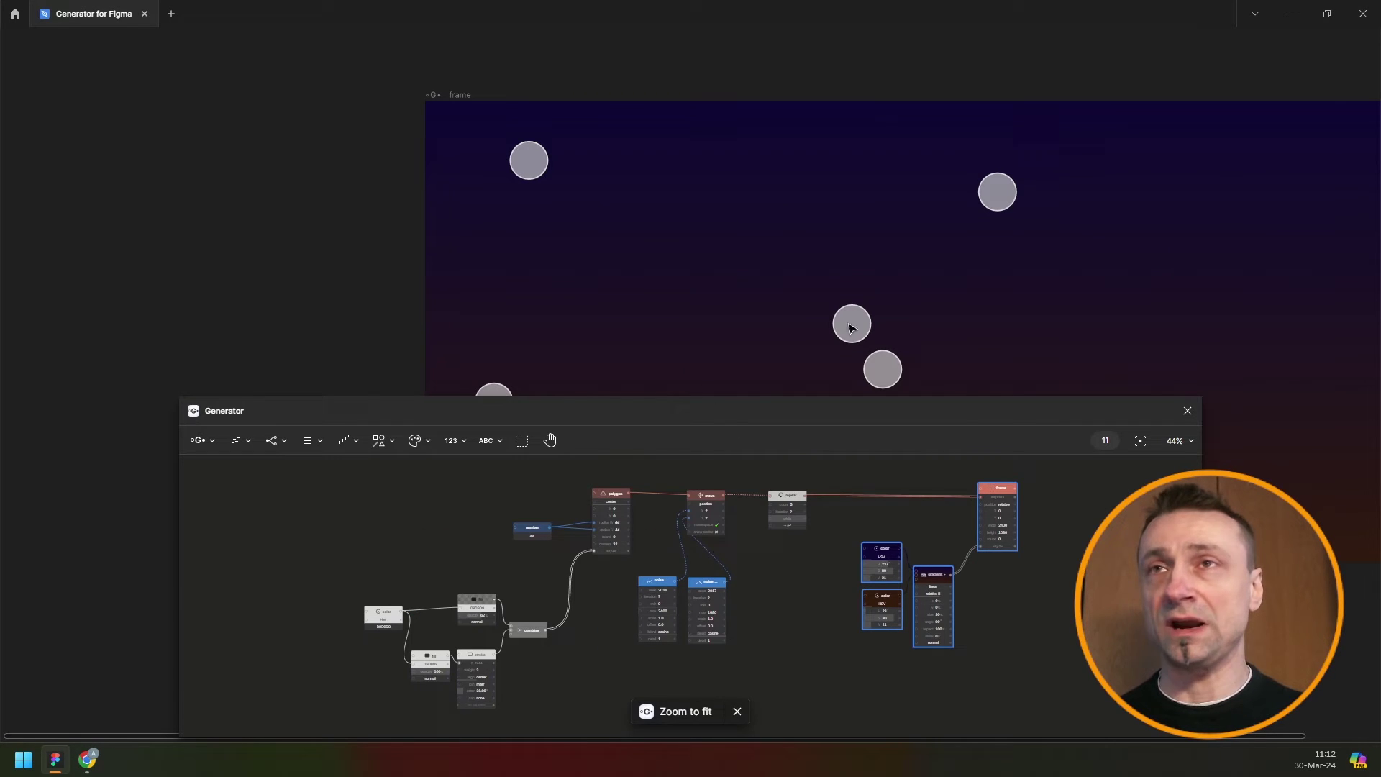
- Change the repeat node's count from 5 to 50
{"action": "left_click", "coordinate": [1036, 532]}
{"action": "scroll", "coordinate": [791, 223], "scroll_direction": "down", "scroll_amount": 5}
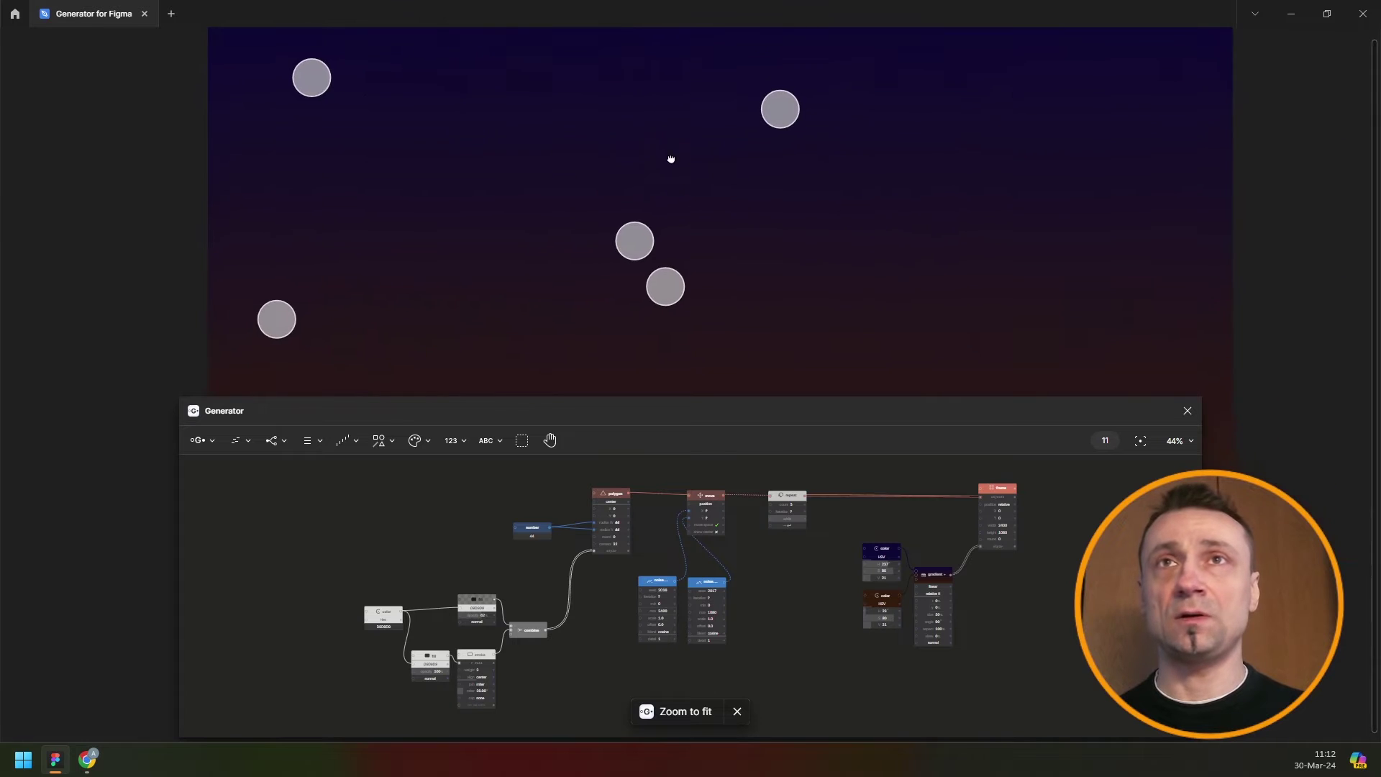
{"action": "scroll", "coordinate": [682, 178], "scroll_direction": "down", "scroll_amount": 3}
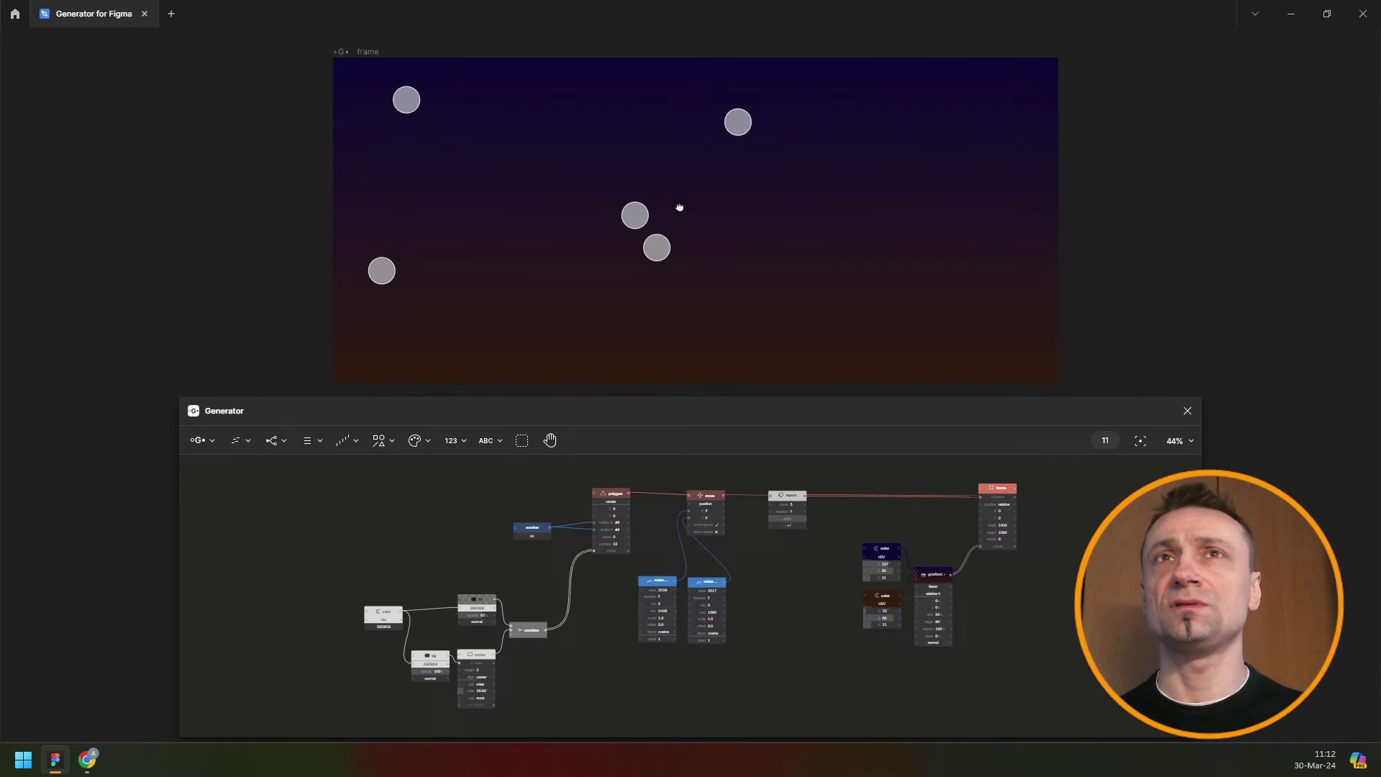
{"action": "scroll", "coordinate": [695, 209], "scroll_direction": "up", "scroll_amount": 2}
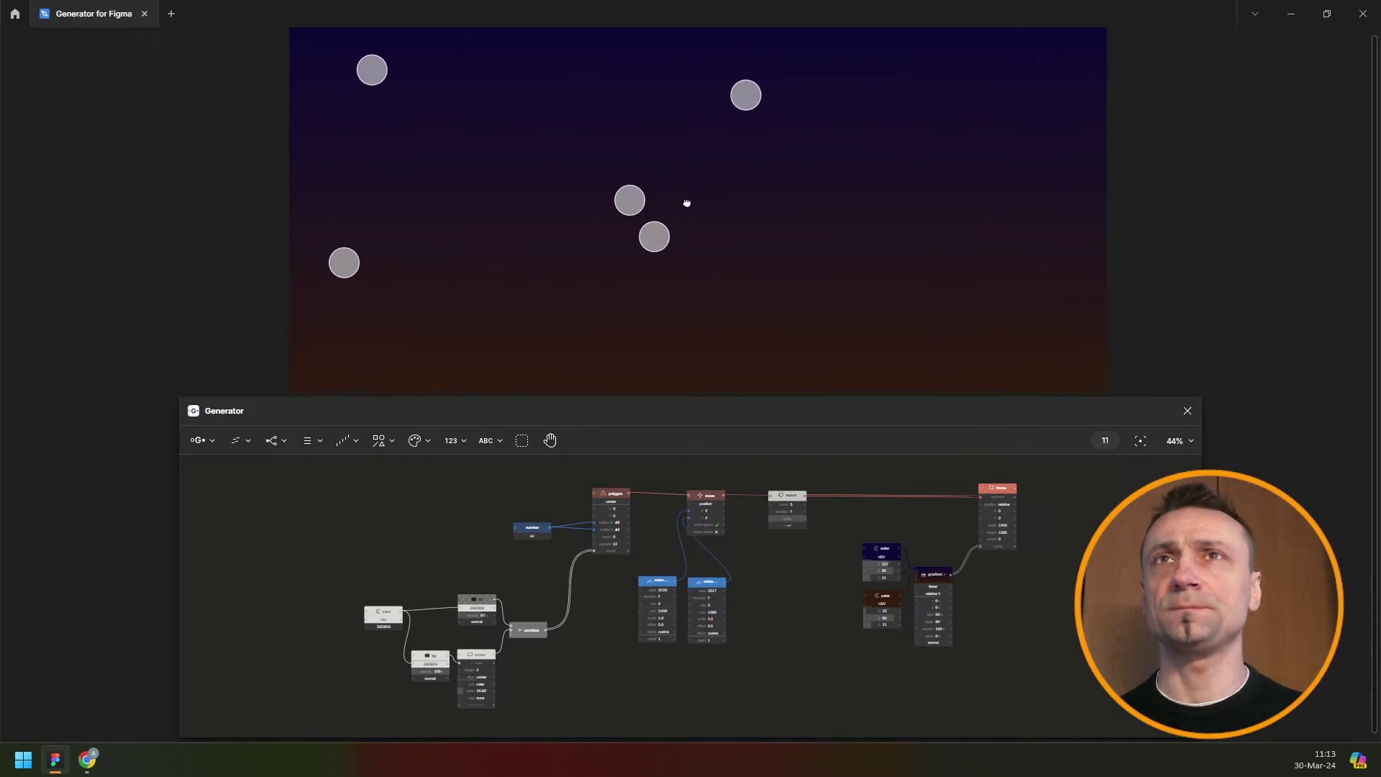
{"action": "scroll", "coordinate": [687, 216], "scroll_direction": "down", "scroll_amount": 1}
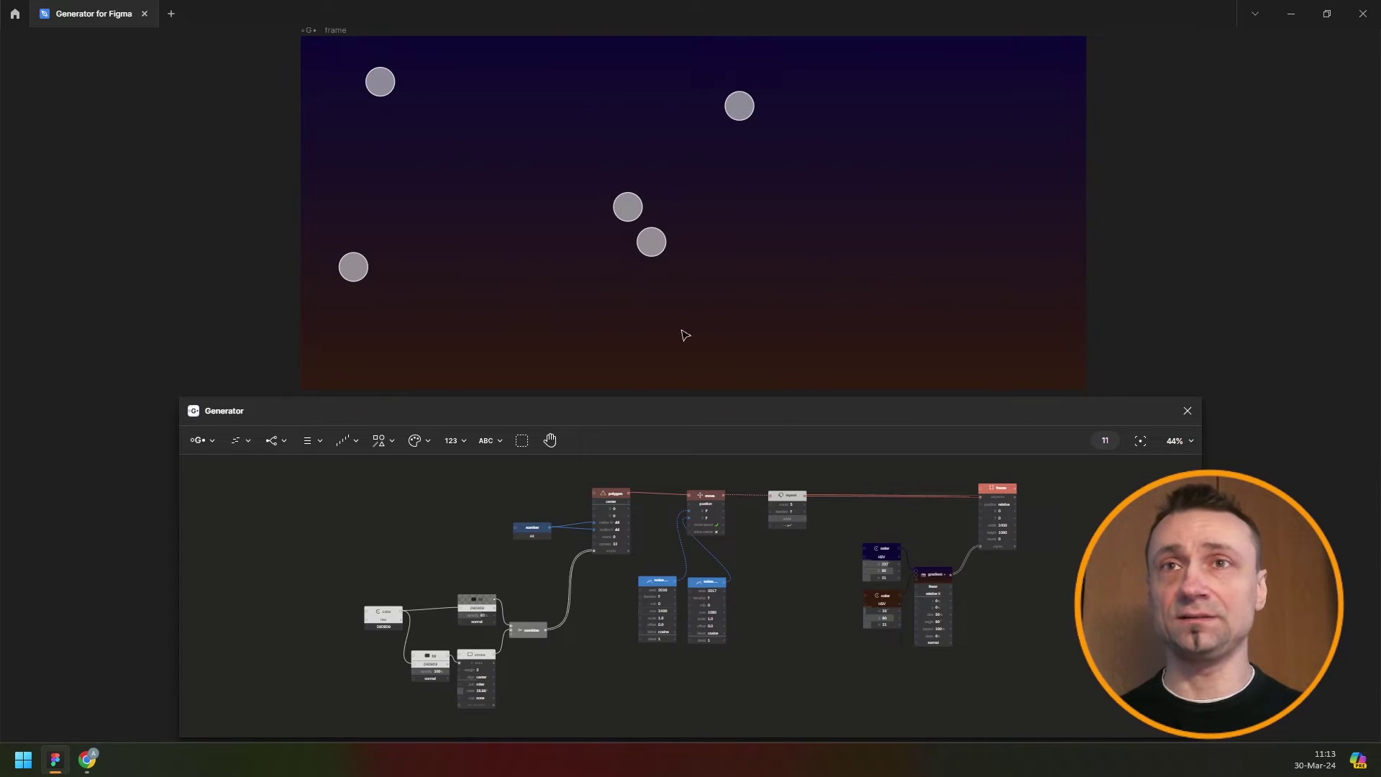
{"action": "scroll", "coordinate": [800, 503], "scroll_direction": "up", "scroll_amount": 3}
{"action": "scroll", "coordinate": [802, 512], "scroll_direction": "up", "scroll_amount": 3}
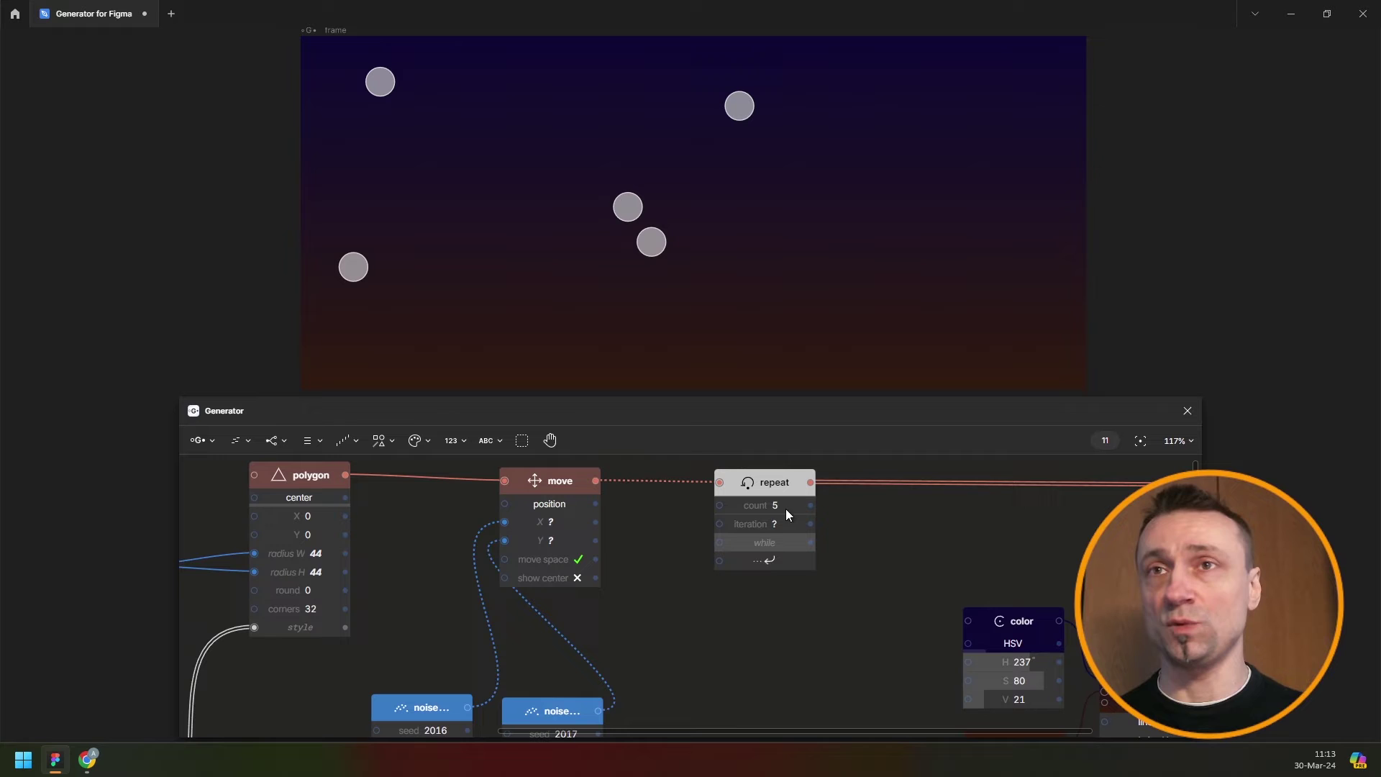
{"action": "type", "text": "50"}
{"action": "key", "text": "Return"}
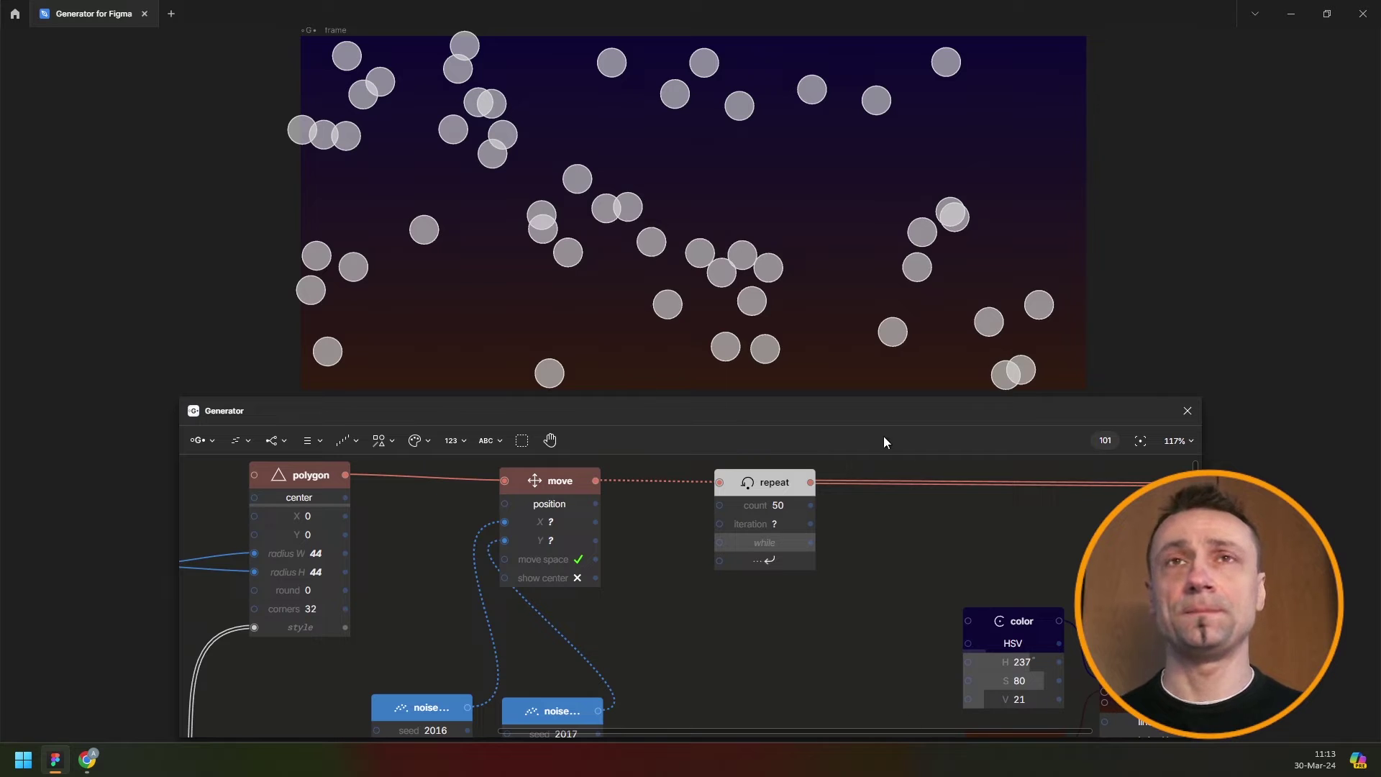
{"action": "scroll", "coordinate": [615, 629], "scroll_direction": "left", "scroll_amount": 5}
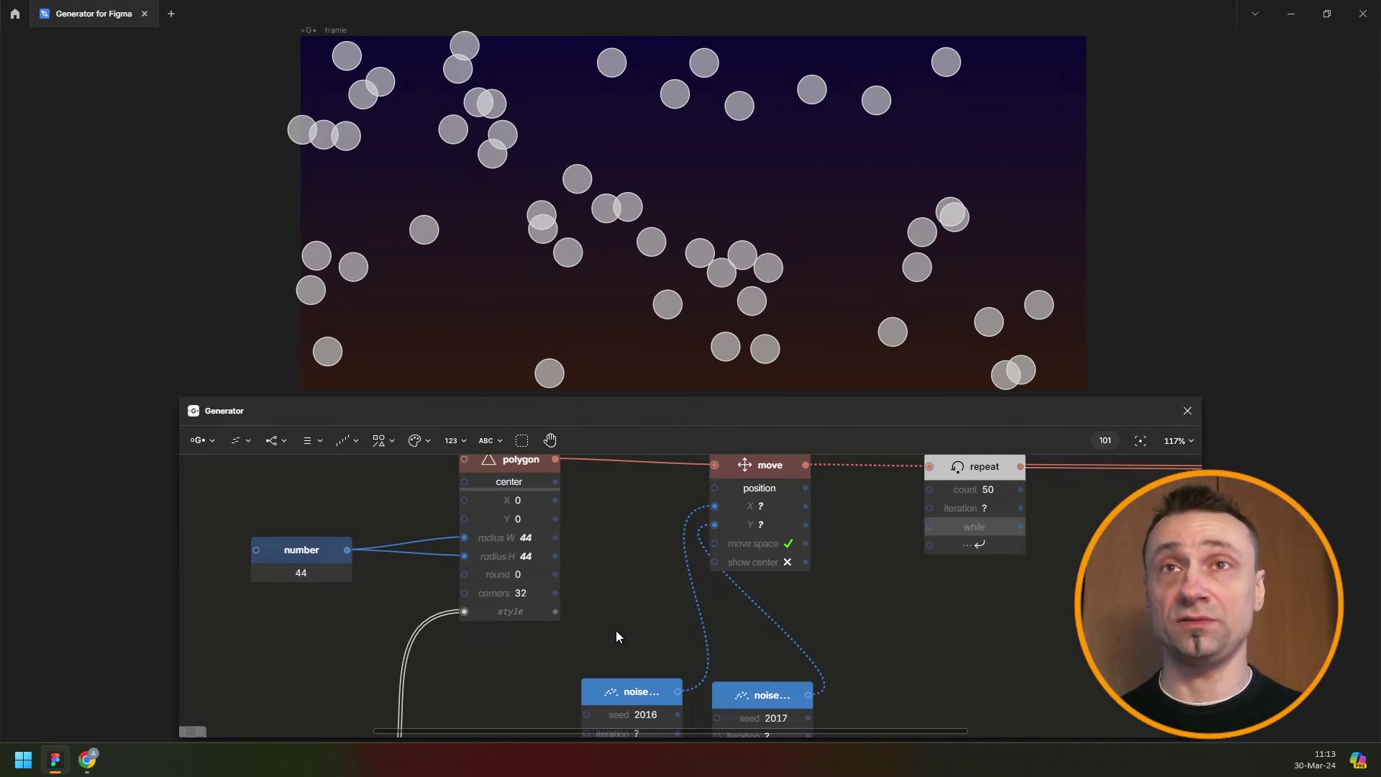
{"action": "scroll", "coordinate": [616, 630], "scroll_direction": "down", "scroll_amount": 5}
{"action": "scroll", "coordinate": [609, 628], "scroll_direction": "left", "scroll_amount": 5}
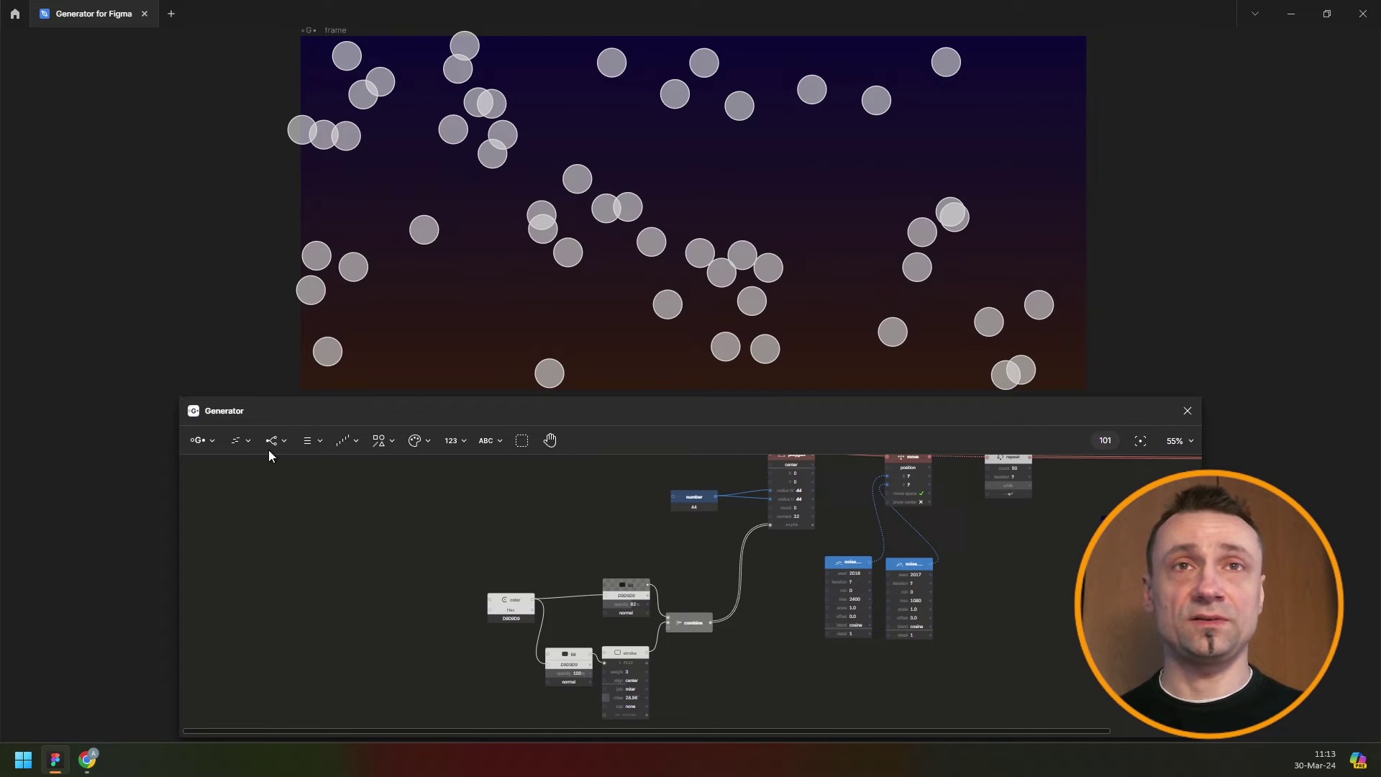
- Load the Random color HSL template and position its four nodes
{"action": "left_click", "coordinate": [239, 441]}
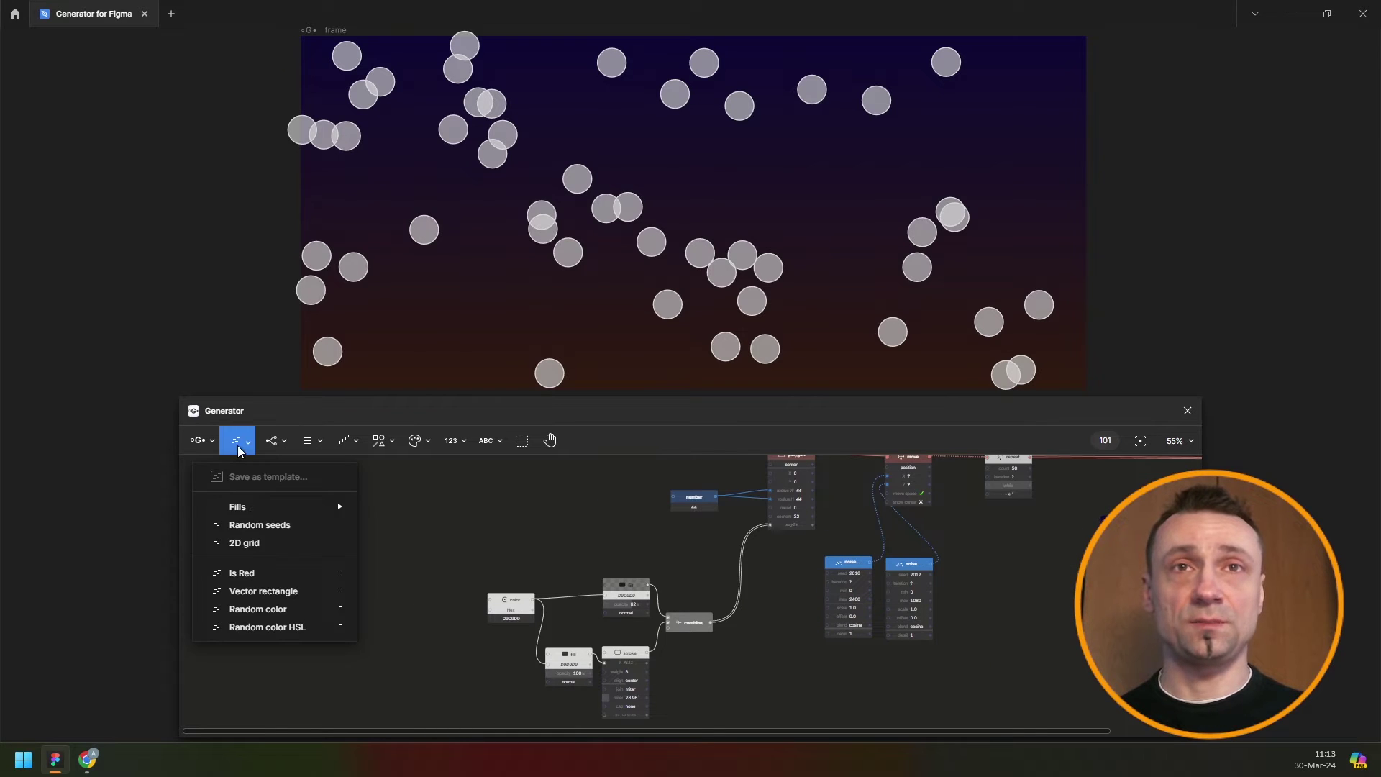
{"action": "left_click", "coordinate": [292, 628]}
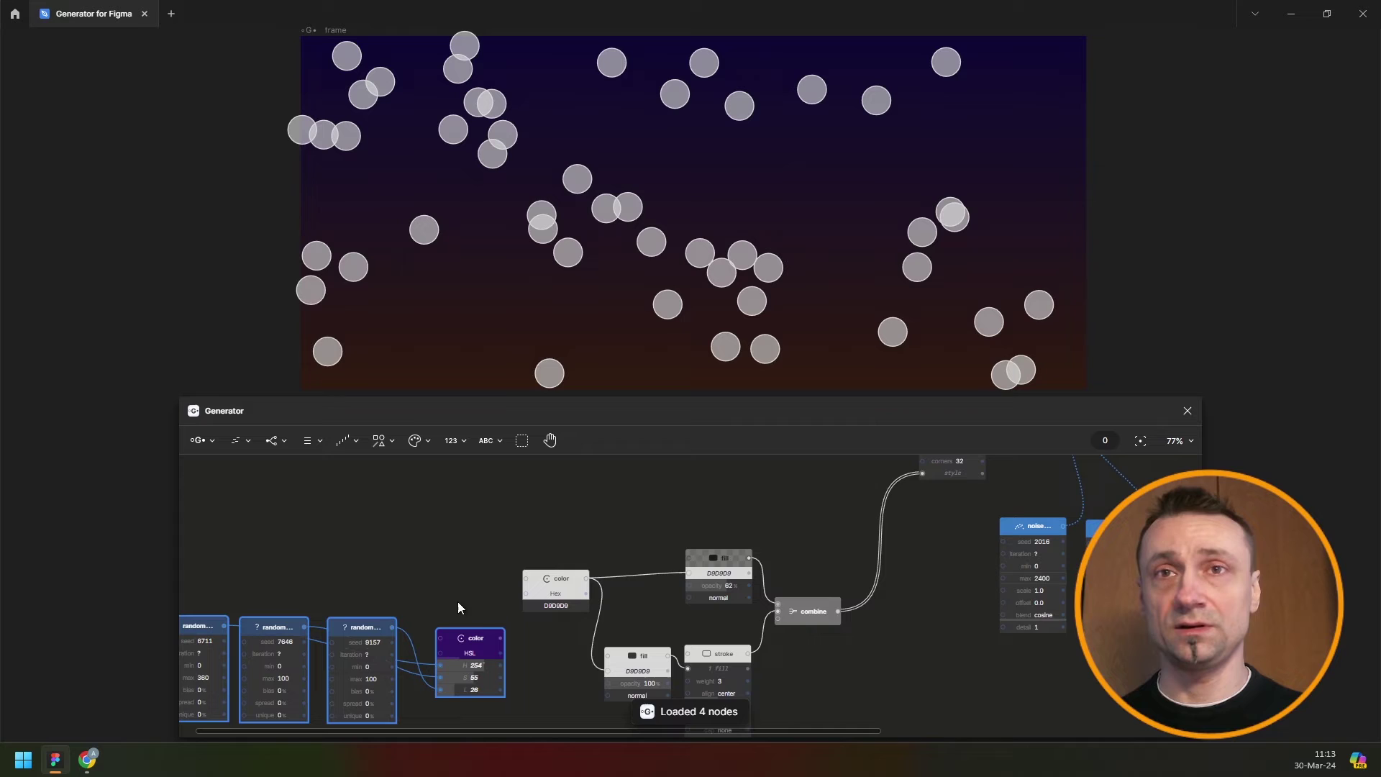
{"action": "left_click_drag", "start_coordinate": [477, 633], "coordinate": [454, 589]}
- Delete the Hex color node and wire the HSL color into both fill nodes
{"action": "left_click_drag", "start_coordinate": [526, 528], "coordinate": [547, 619]}
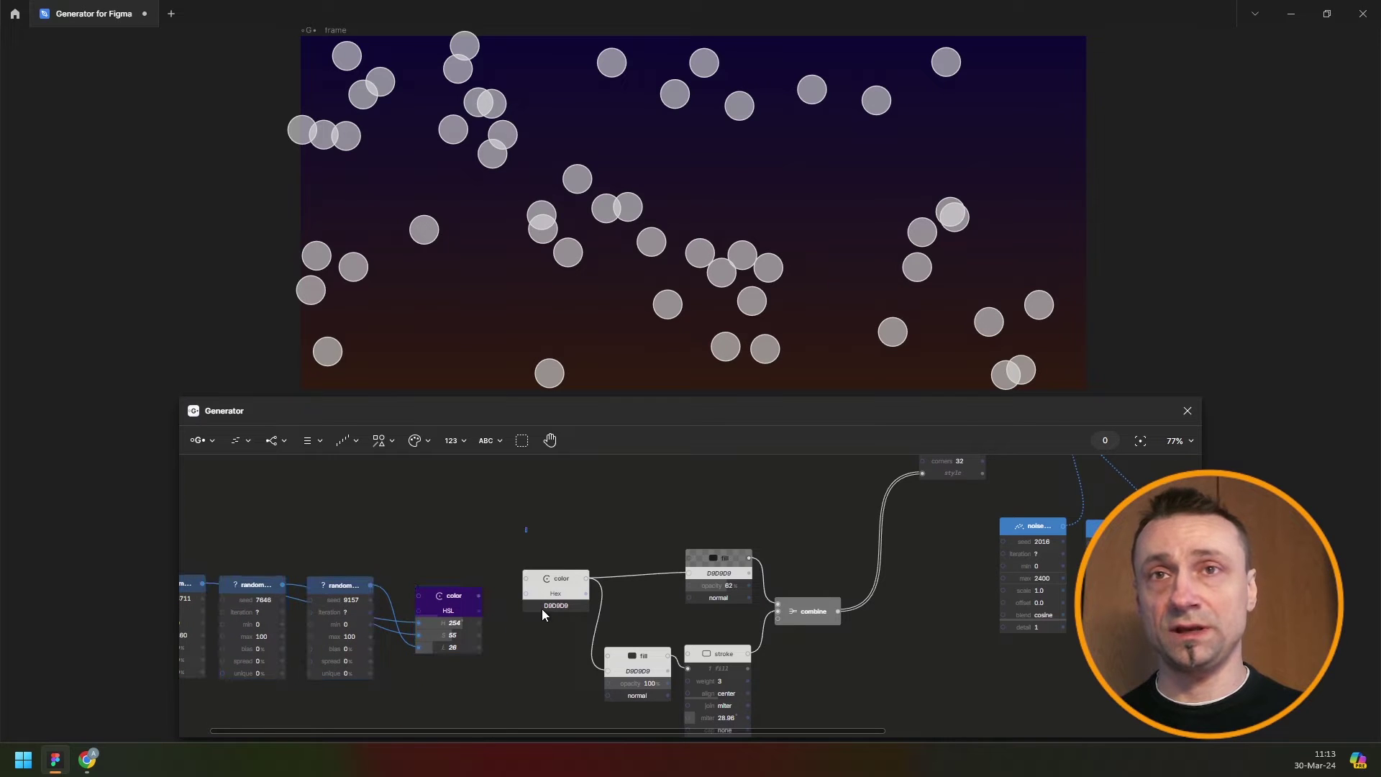
{"action": "key", "text": "Delete"}
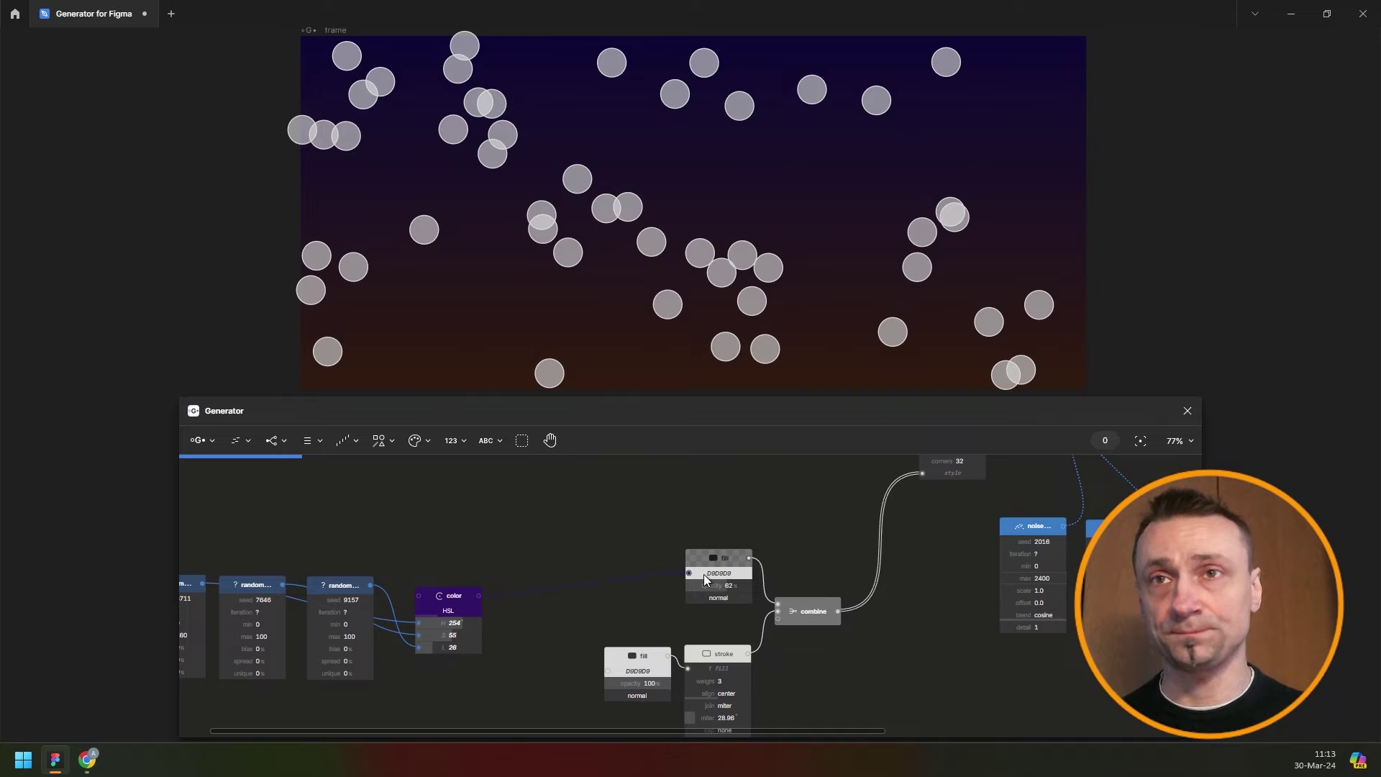
{"action": "left_click_drag", "start_coordinate": [479, 596], "coordinate": [703, 574]}
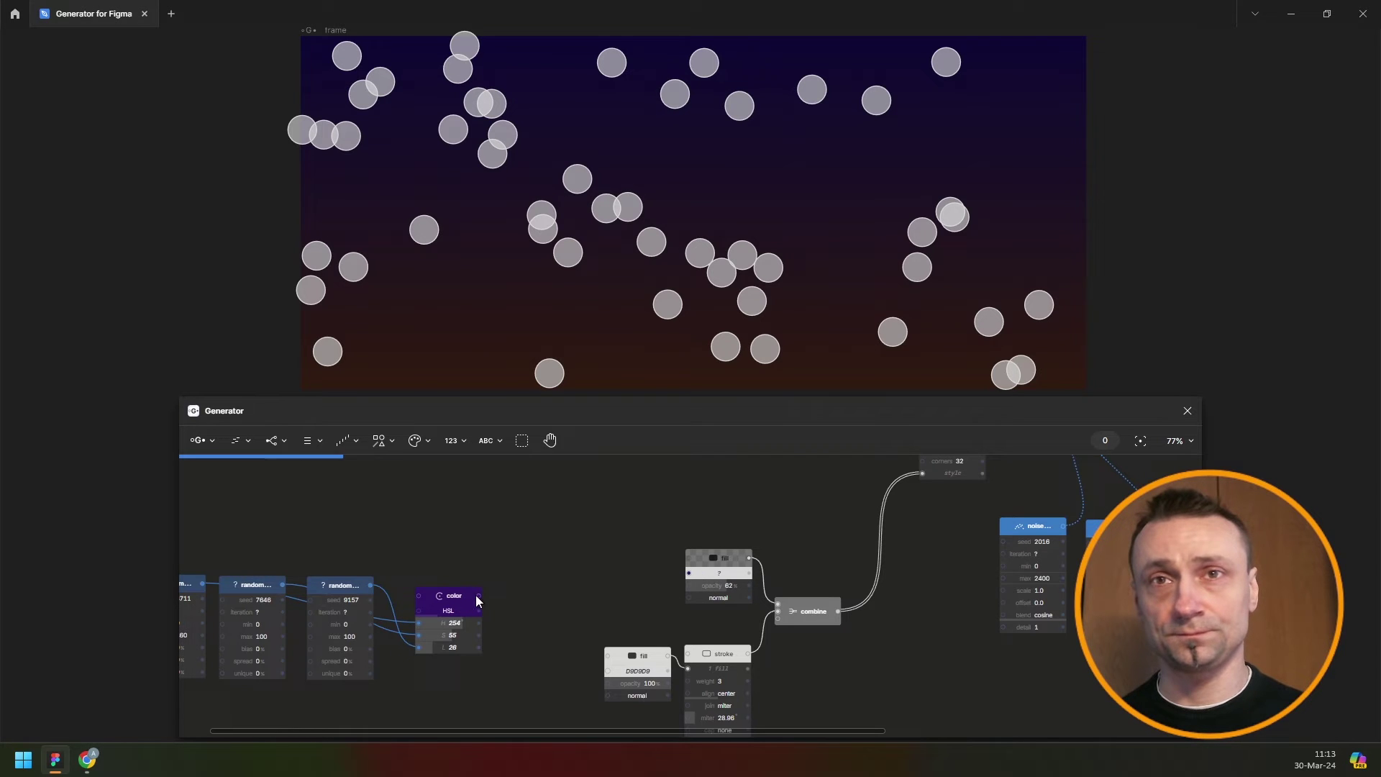
{"action": "left_click_drag", "start_coordinate": [595, 650], "coordinate": [613, 671]}
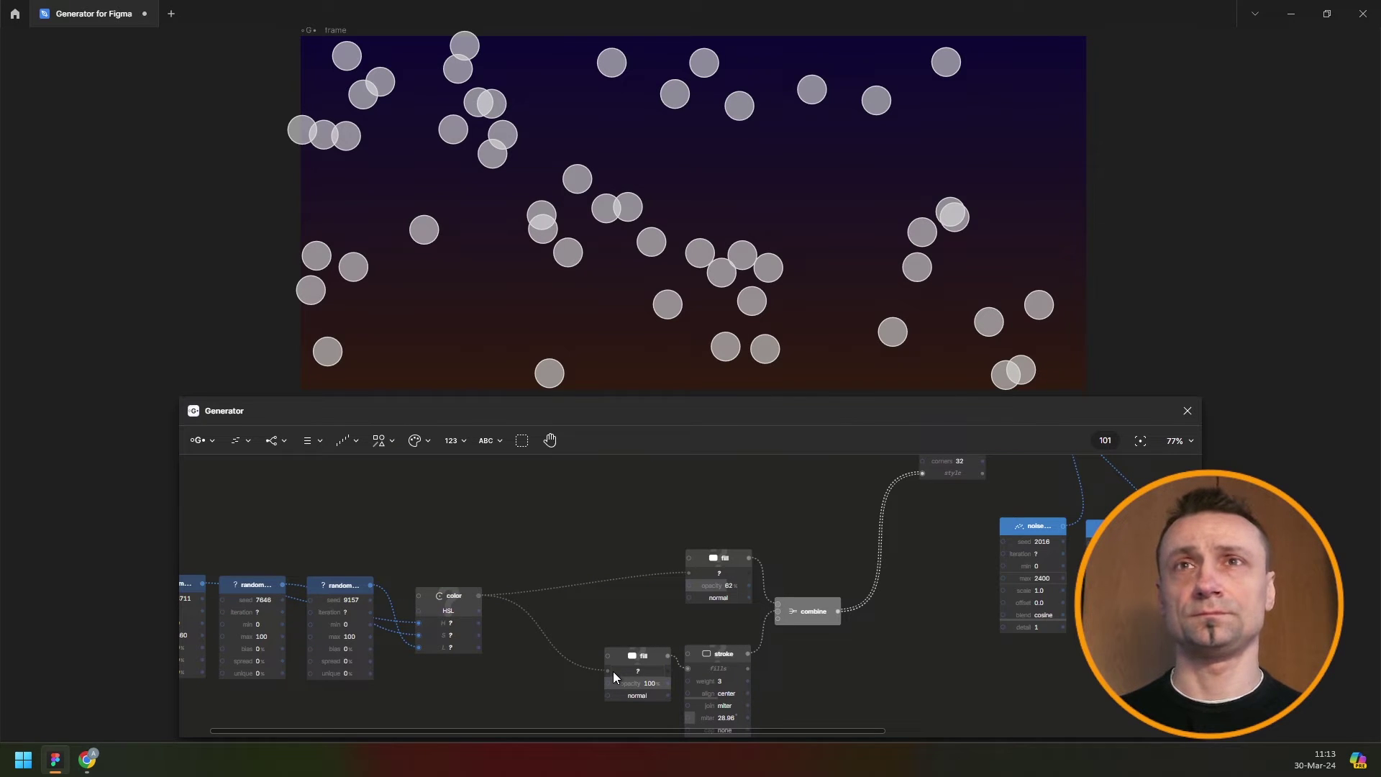
{"action": "scroll", "coordinate": [590, 558], "scroll_direction": "down", "scroll_amount": 3}
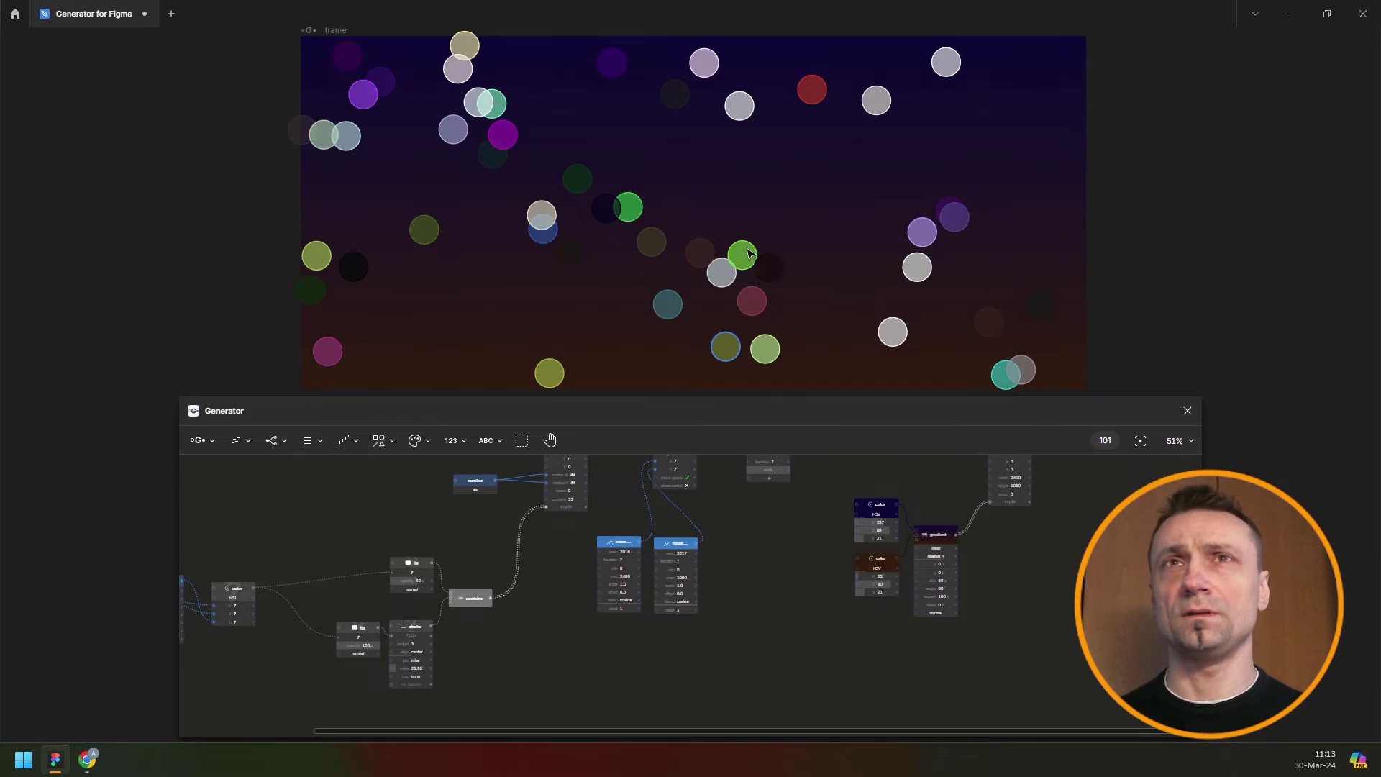
{"action": "scroll", "coordinate": [748, 254], "scroll_direction": "up", "scroll_amount": 2}
{"action": "scroll", "coordinate": [770, 287], "scroll_direction": "up", "scroll_amount": 2}
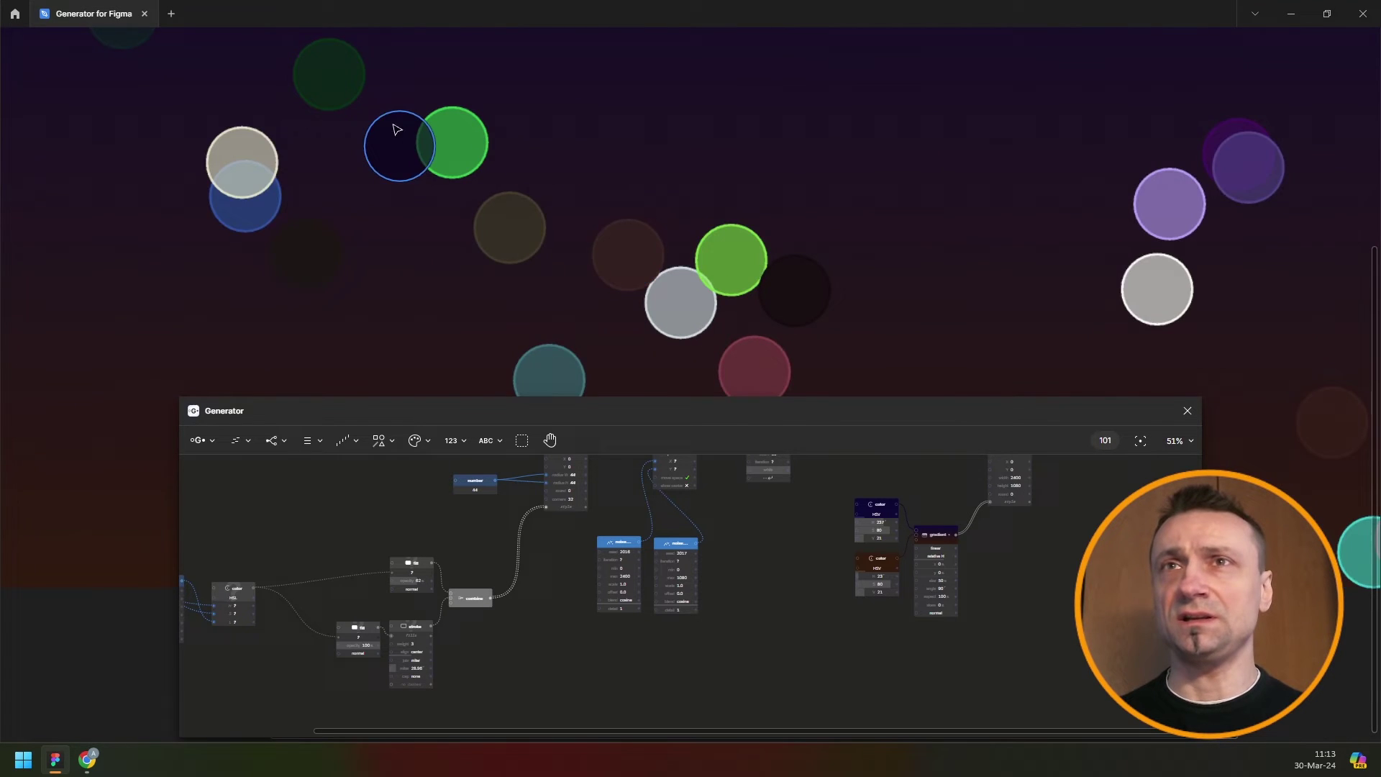
{"action": "scroll", "coordinate": [396, 130], "scroll_direction": "up", "scroll_amount": 2}
{"action": "scroll", "coordinate": [398, 132], "scroll_direction": "up", "scroll_amount": 1}
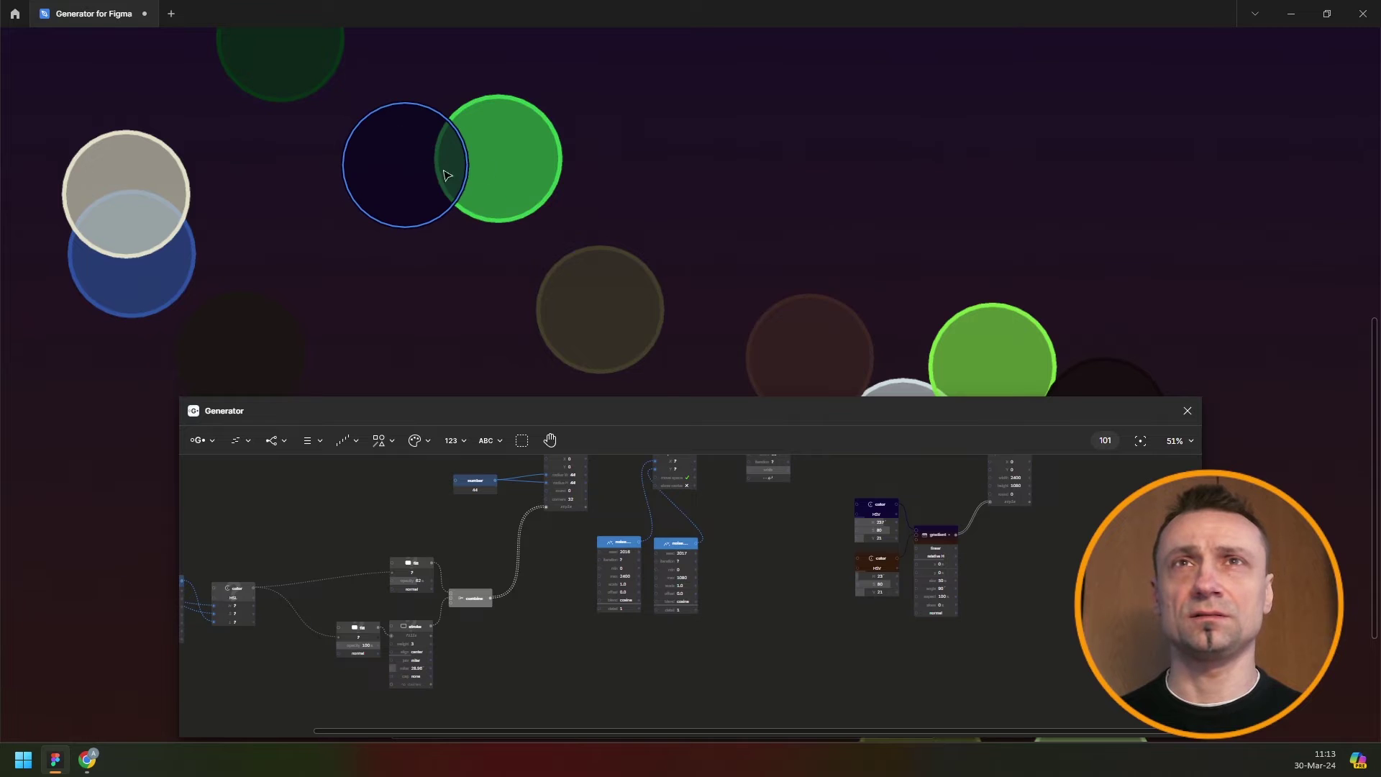
{"action": "scroll", "coordinate": [446, 174], "scroll_direction": "down", "scroll_amount": 2}
{"action": "scroll", "coordinate": [484, 177], "scroll_direction": "down", "scroll_amount": 2}
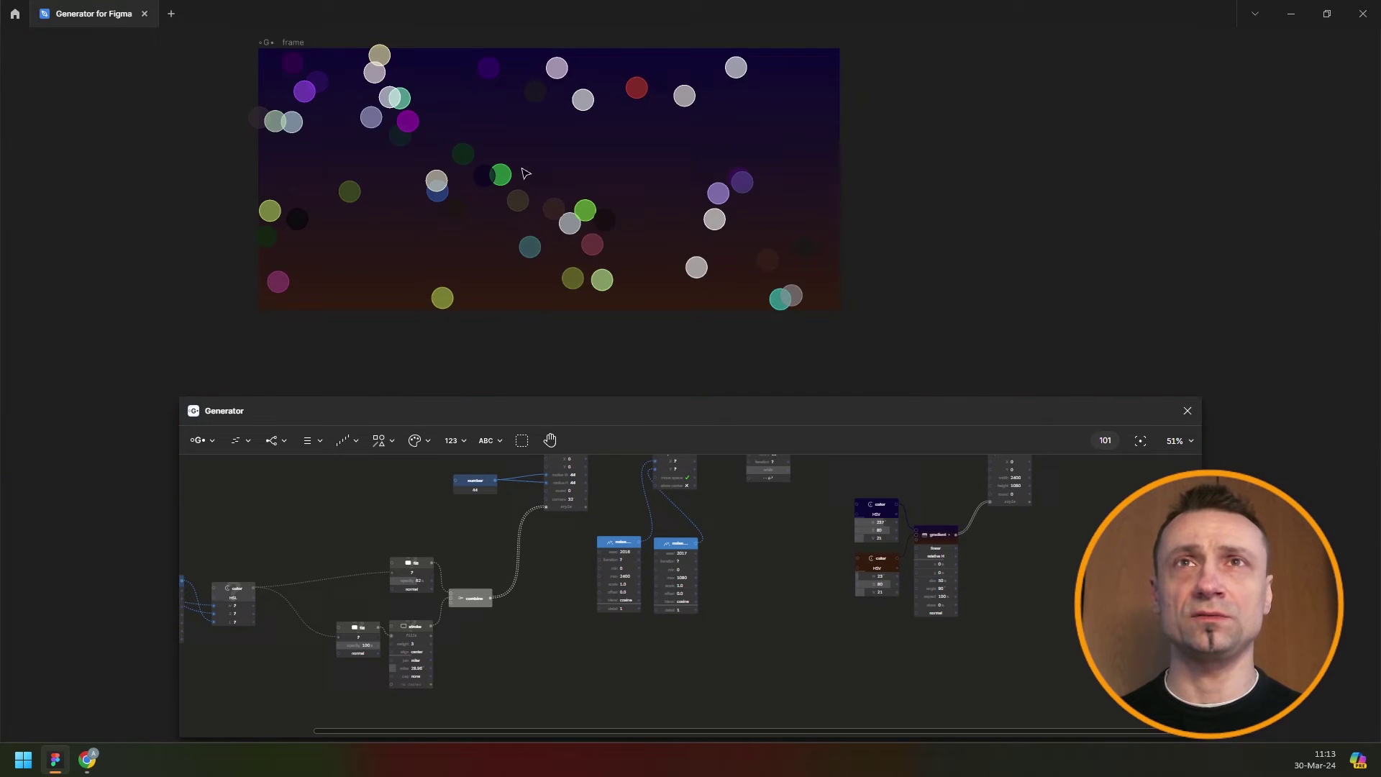
{"action": "scroll", "coordinate": [580, 201], "scroll_direction": "up", "scroll_amount": 2}
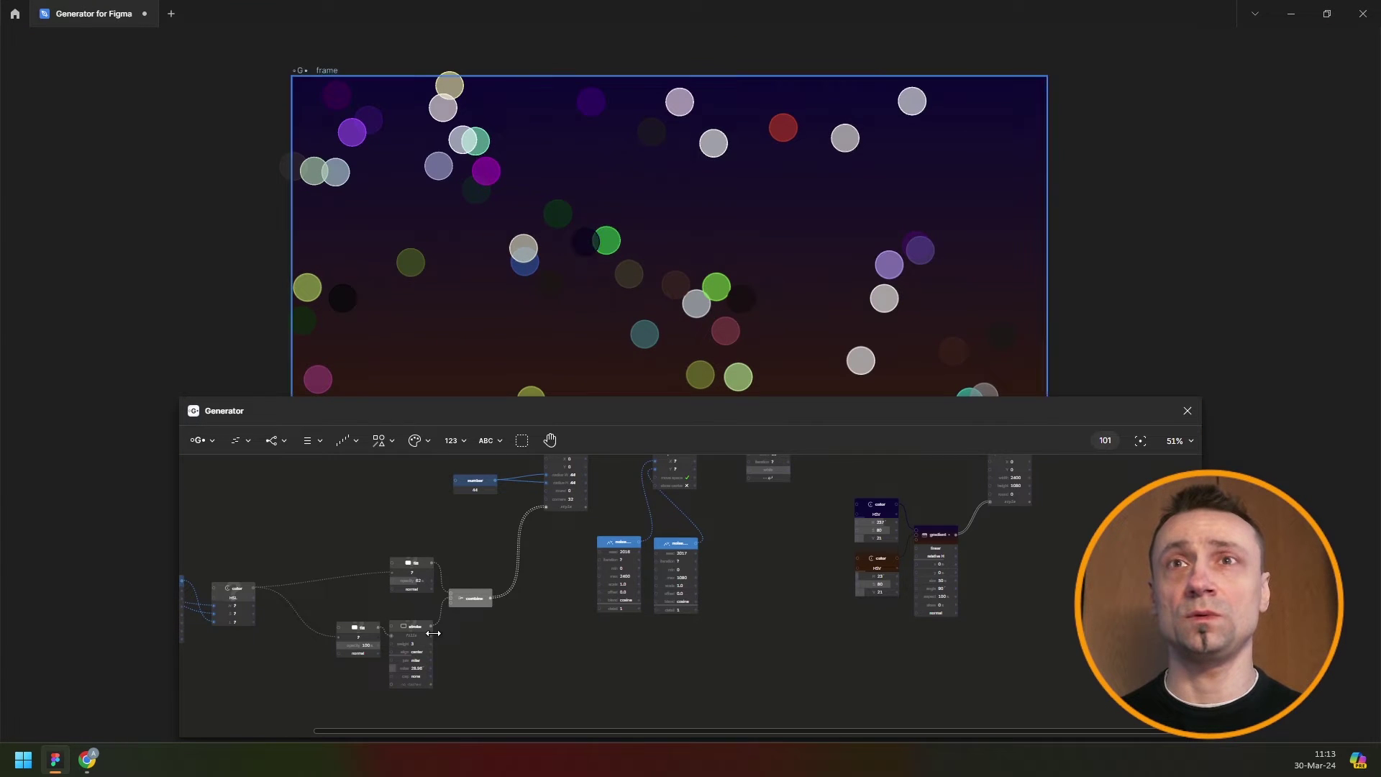
{"action": "scroll", "coordinate": [511, 592], "scroll_direction": "up", "scroll_amount": 1}
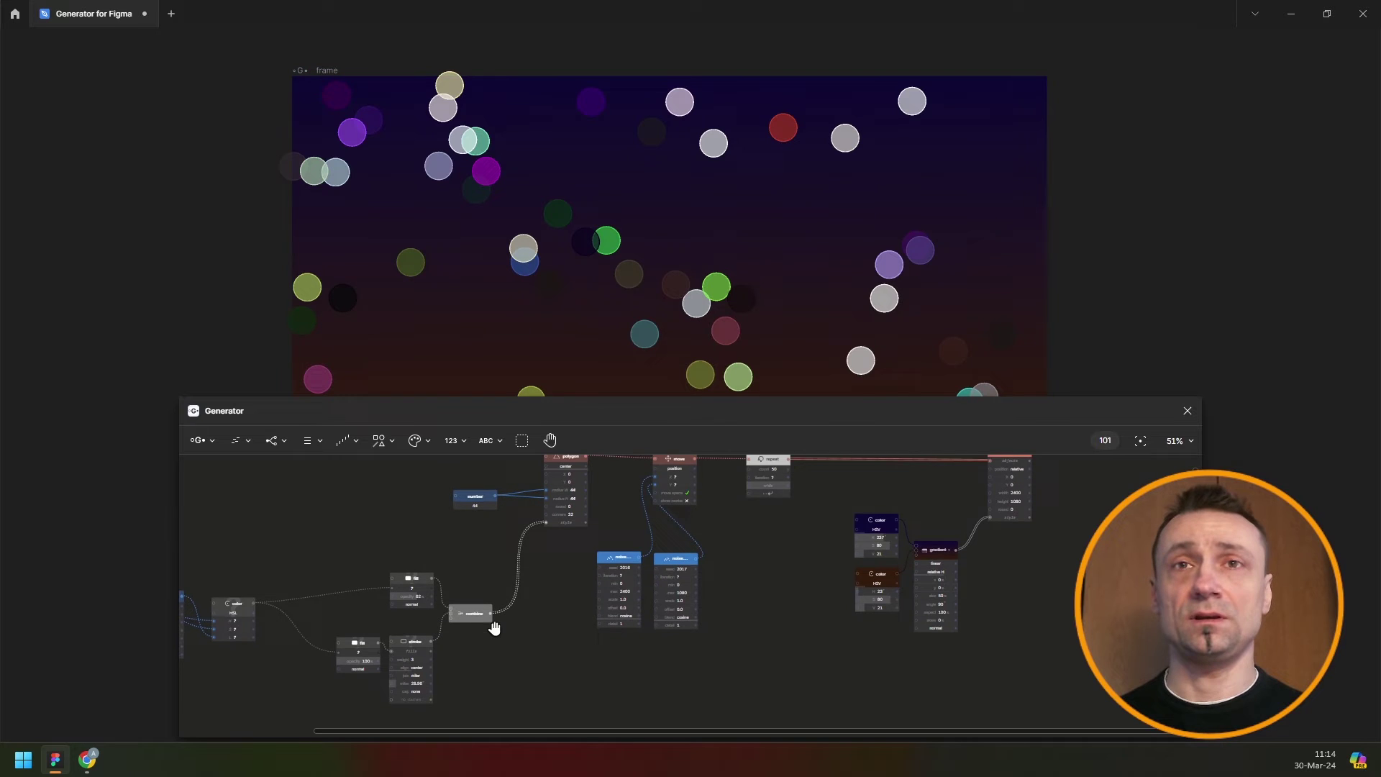
{"action": "scroll", "coordinate": [482, 636], "scroll_direction": "up", "scroll_amount": 2}
{"action": "scroll", "coordinate": [478, 637], "scroll_direction": "up", "scroll_amount": 2}
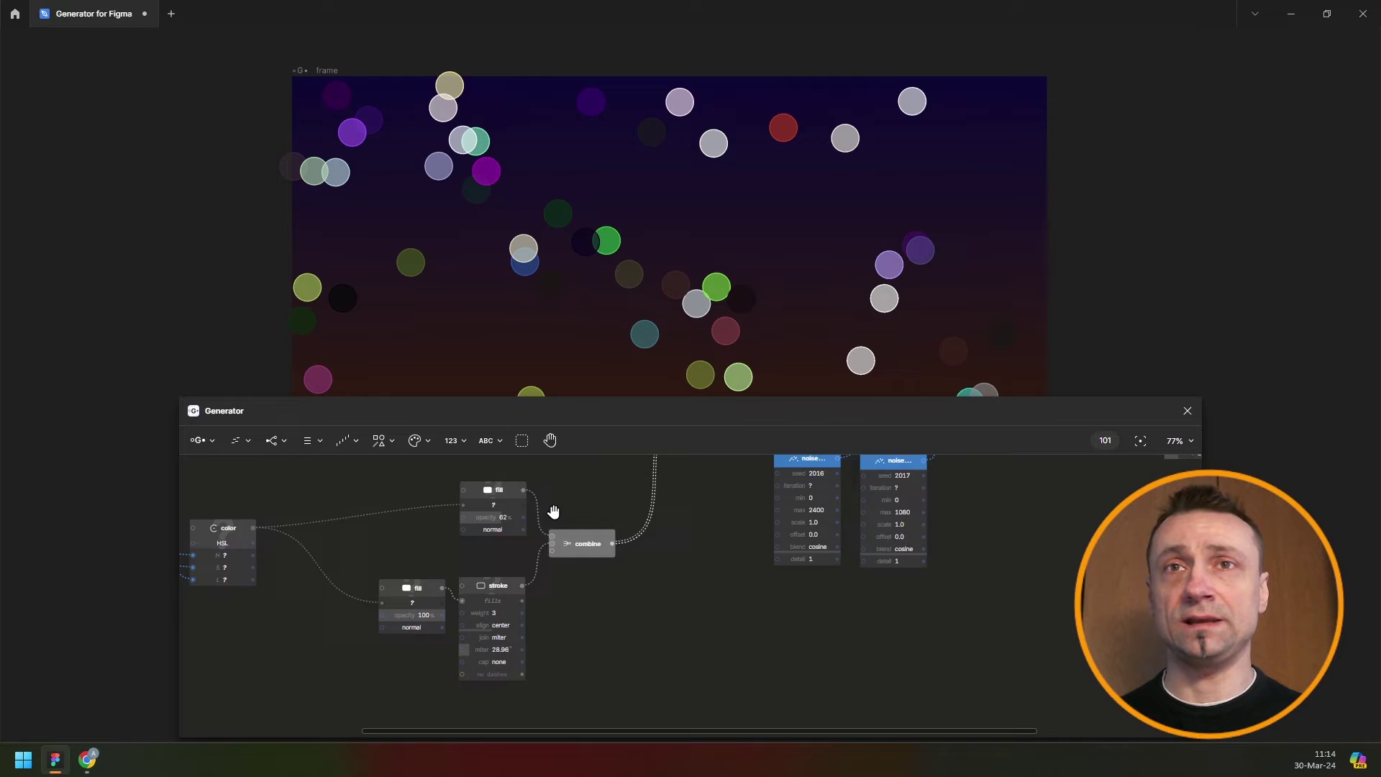
{"action": "scroll", "coordinate": [553, 511], "scroll_direction": "down", "scroll_amount": 5}
- Add a Layer blend node and connect it to the combine node
{"action": "left_click", "coordinate": [386, 441]}
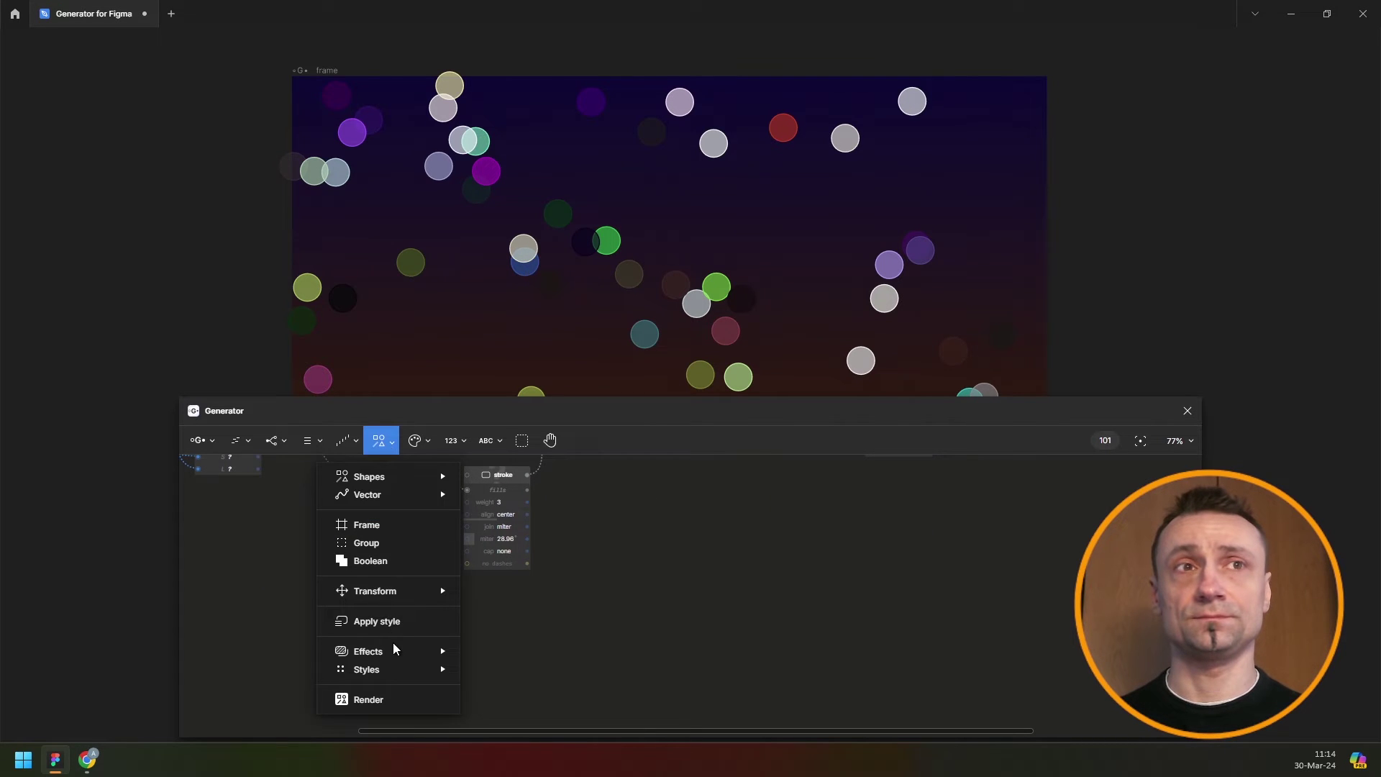
{"action": "mouse_move", "coordinate": [368, 650]}
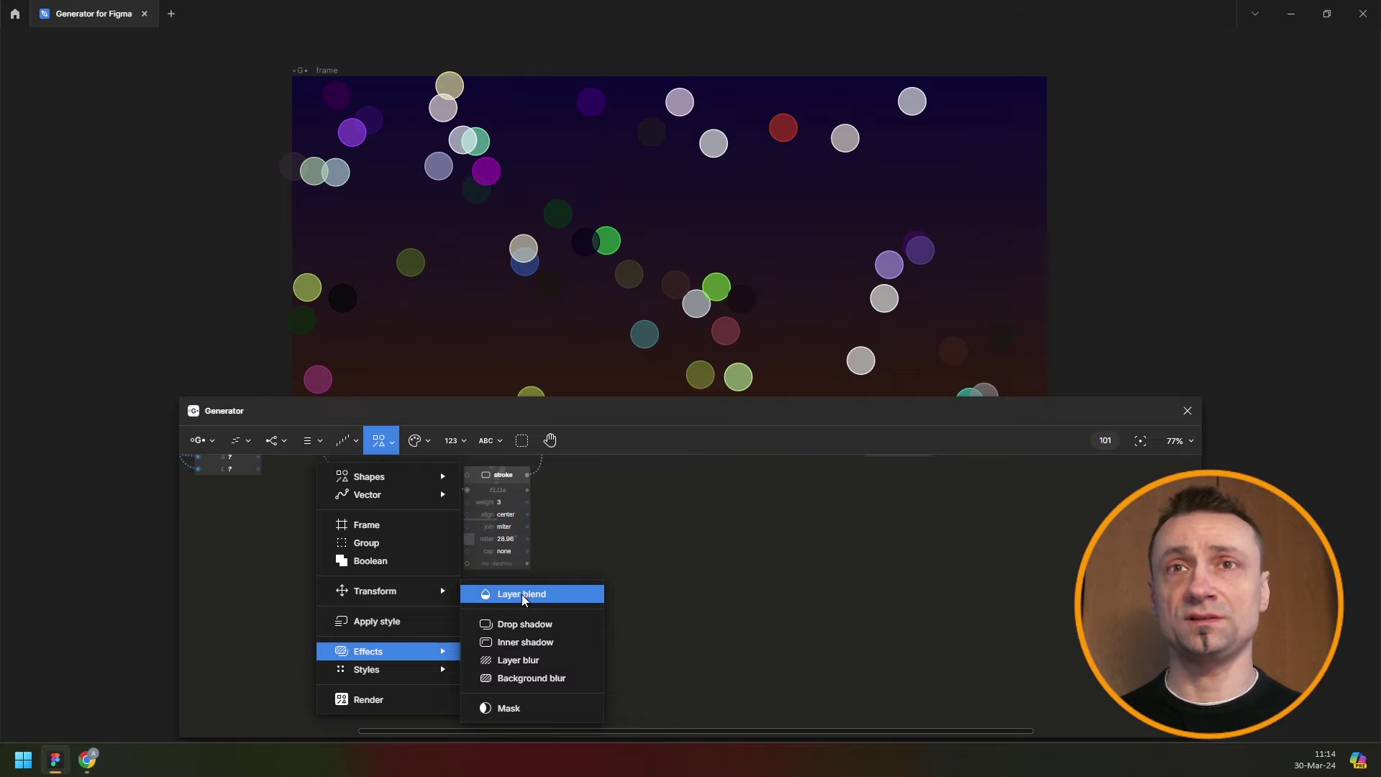
{"action": "left_click", "coordinate": [524, 598]}
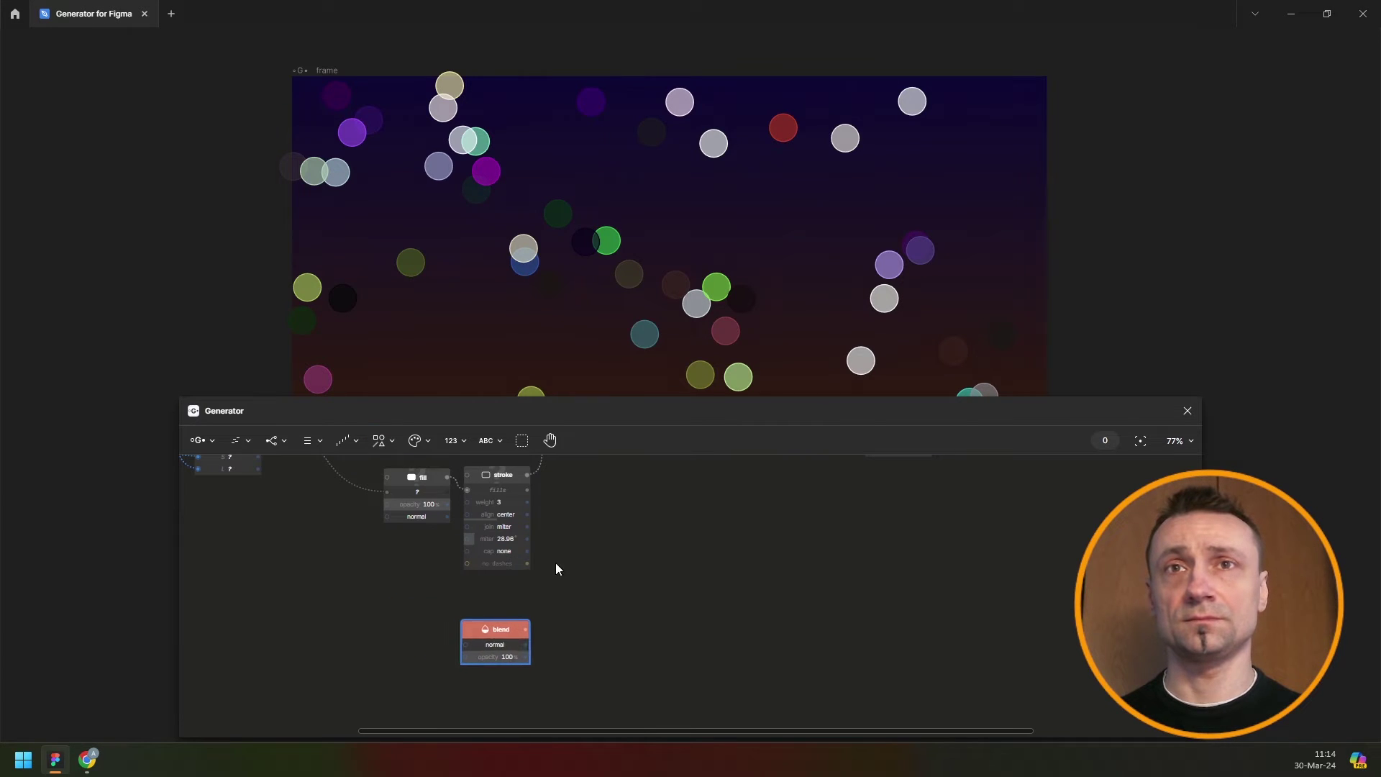
{"action": "left_click_drag", "start_coordinate": [541, 605], "coordinate": [531, 624]}
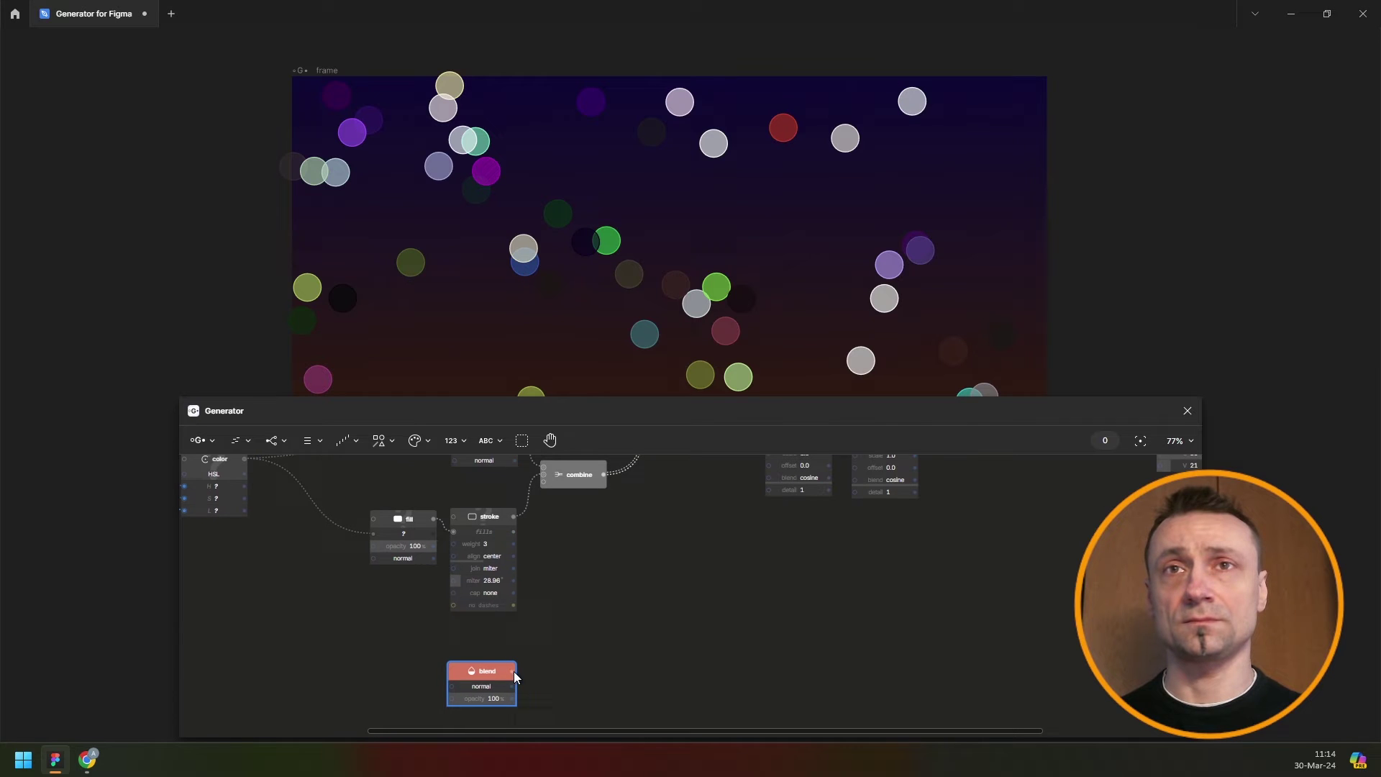
{"action": "left_click_drag", "start_coordinate": [571, 475], "coordinate": [577, 538]}
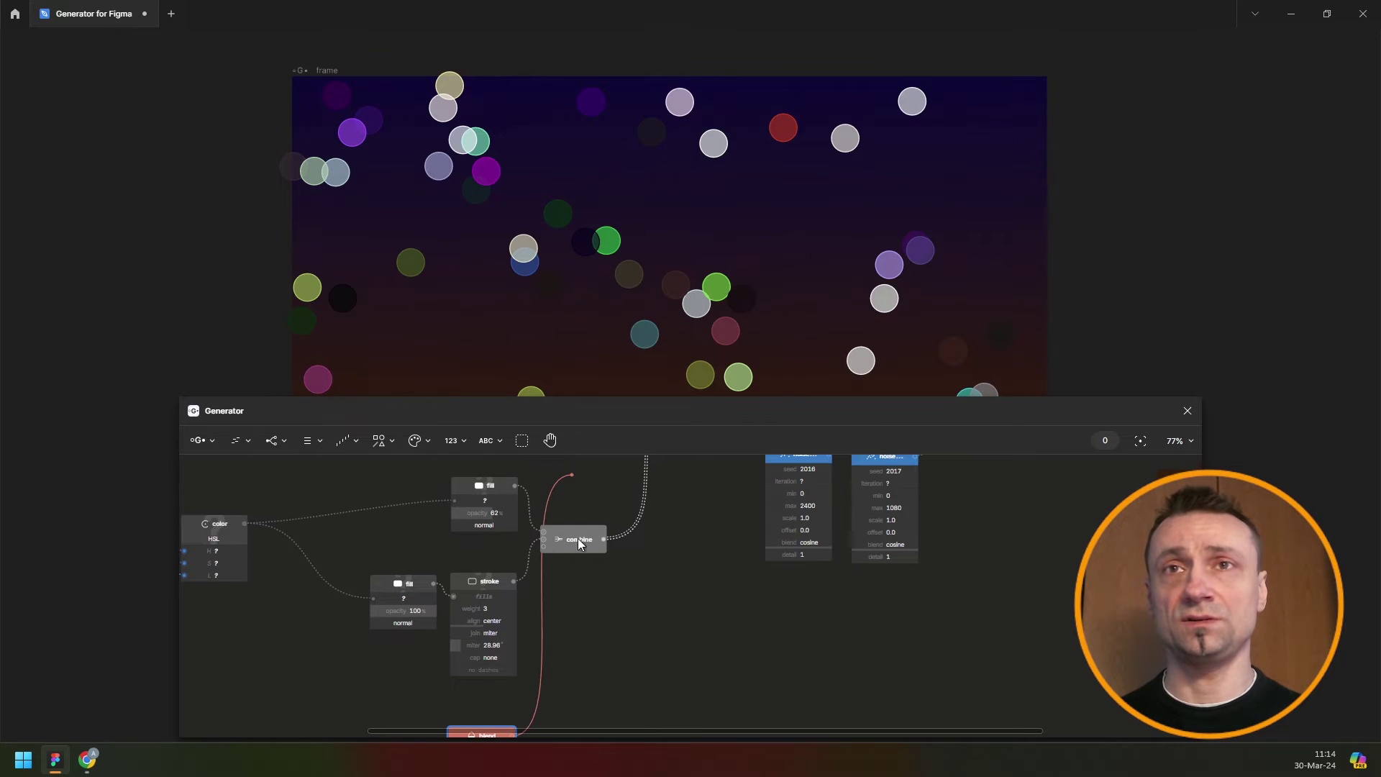
{"action": "left_click", "coordinate": [572, 558]}
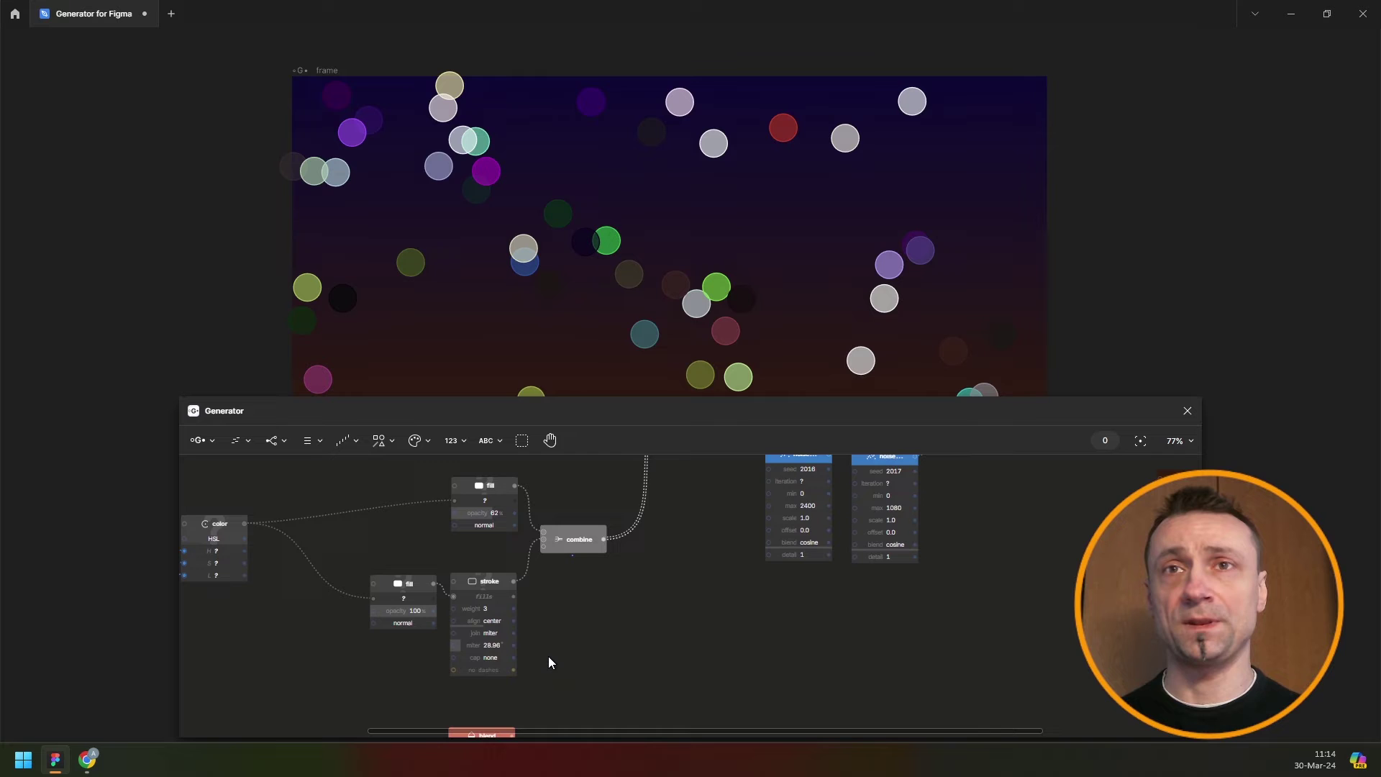
{"action": "scroll", "coordinate": [548, 658], "scroll_direction": "down", "scroll_amount": 1}
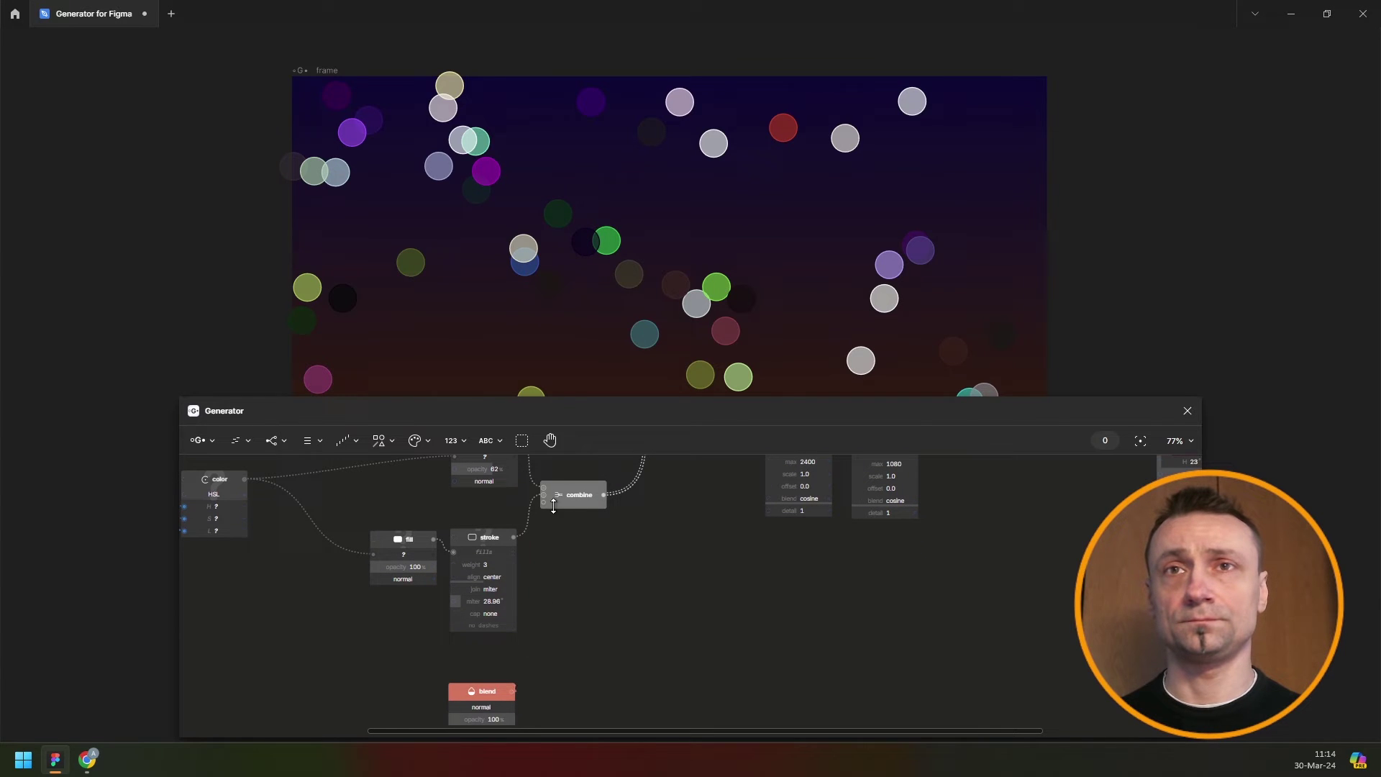
{"action": "left_click_drag", "start_coordinate": [512, 691], "coordinate": [553, 506]}
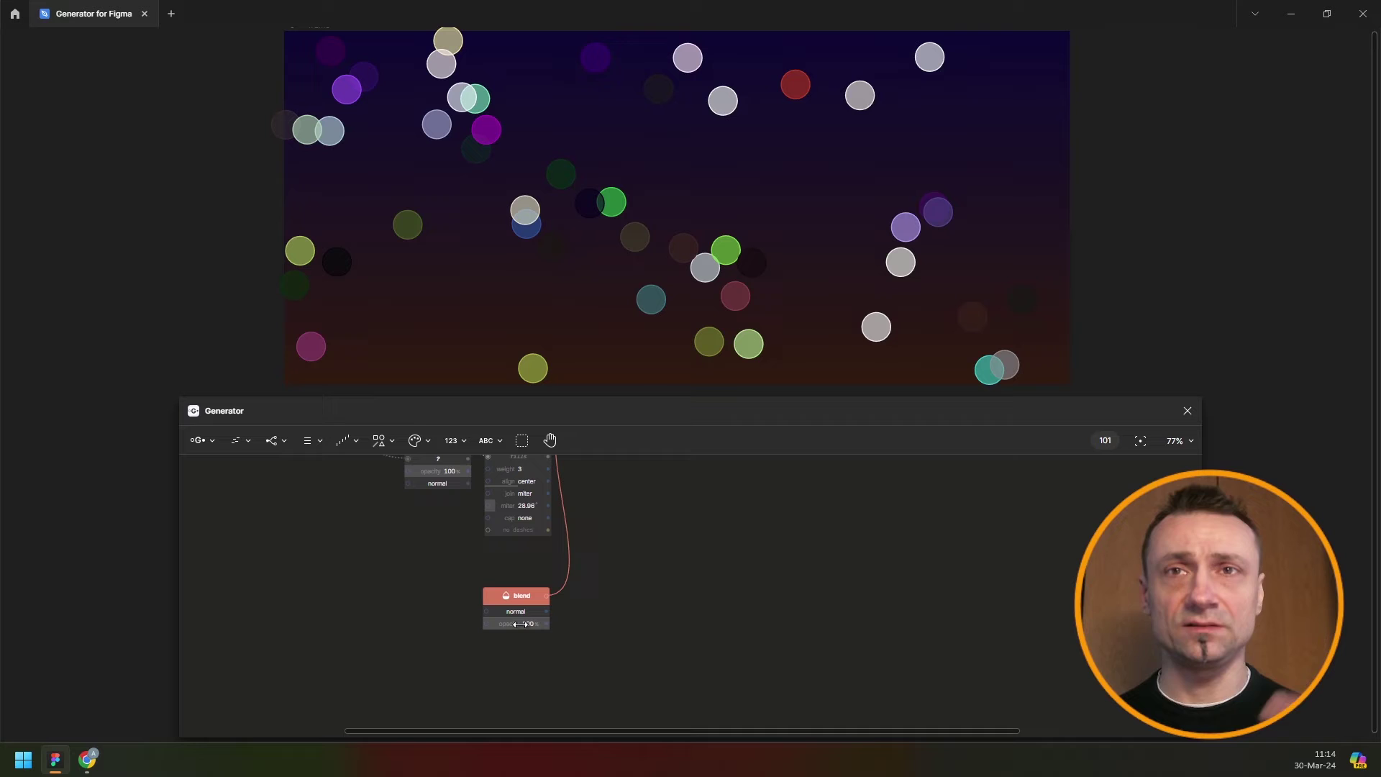
{"action": "scroll", "coordinate": [521, 624], "scroll_direction": "up", "scroll_amount": 5}
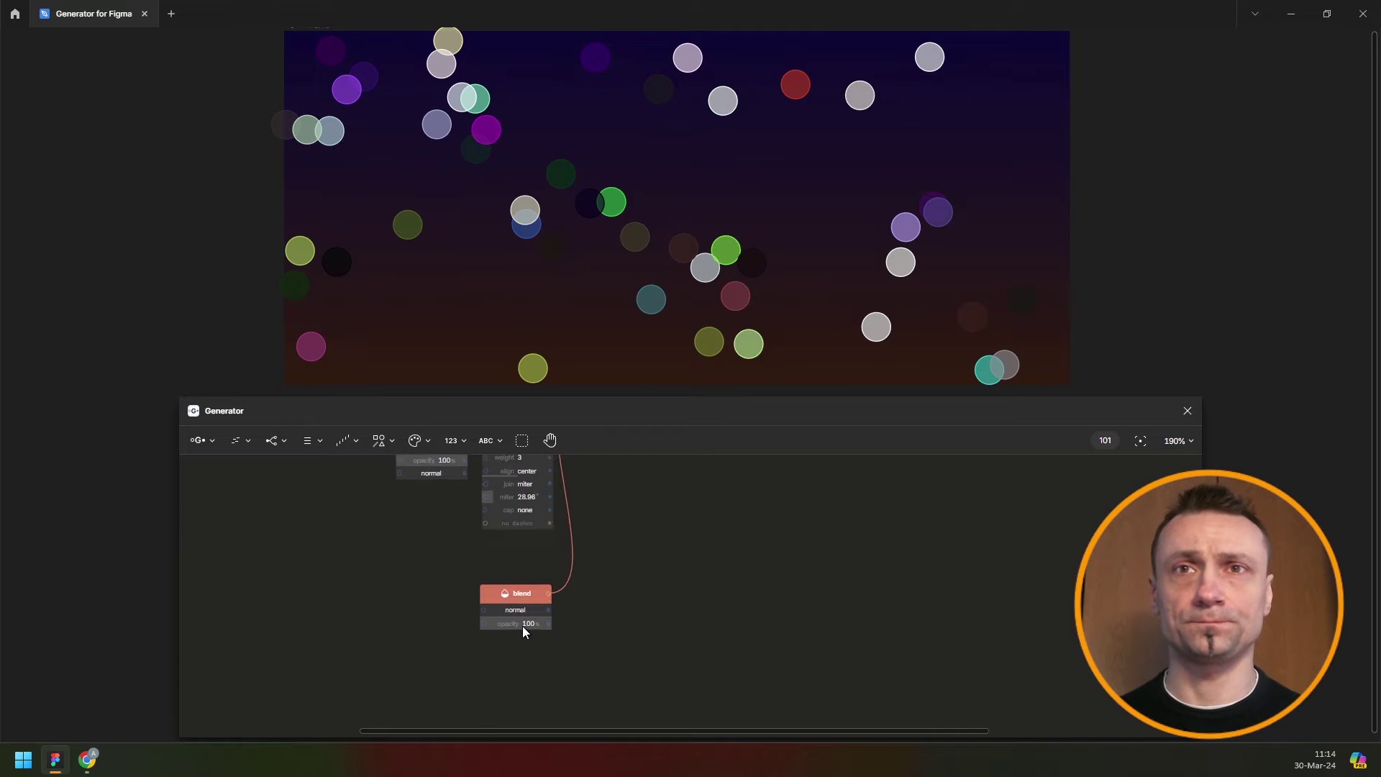
- Set the blend mode to plus lighter
{"action": "left_click", "coordinate": [529, 596]}
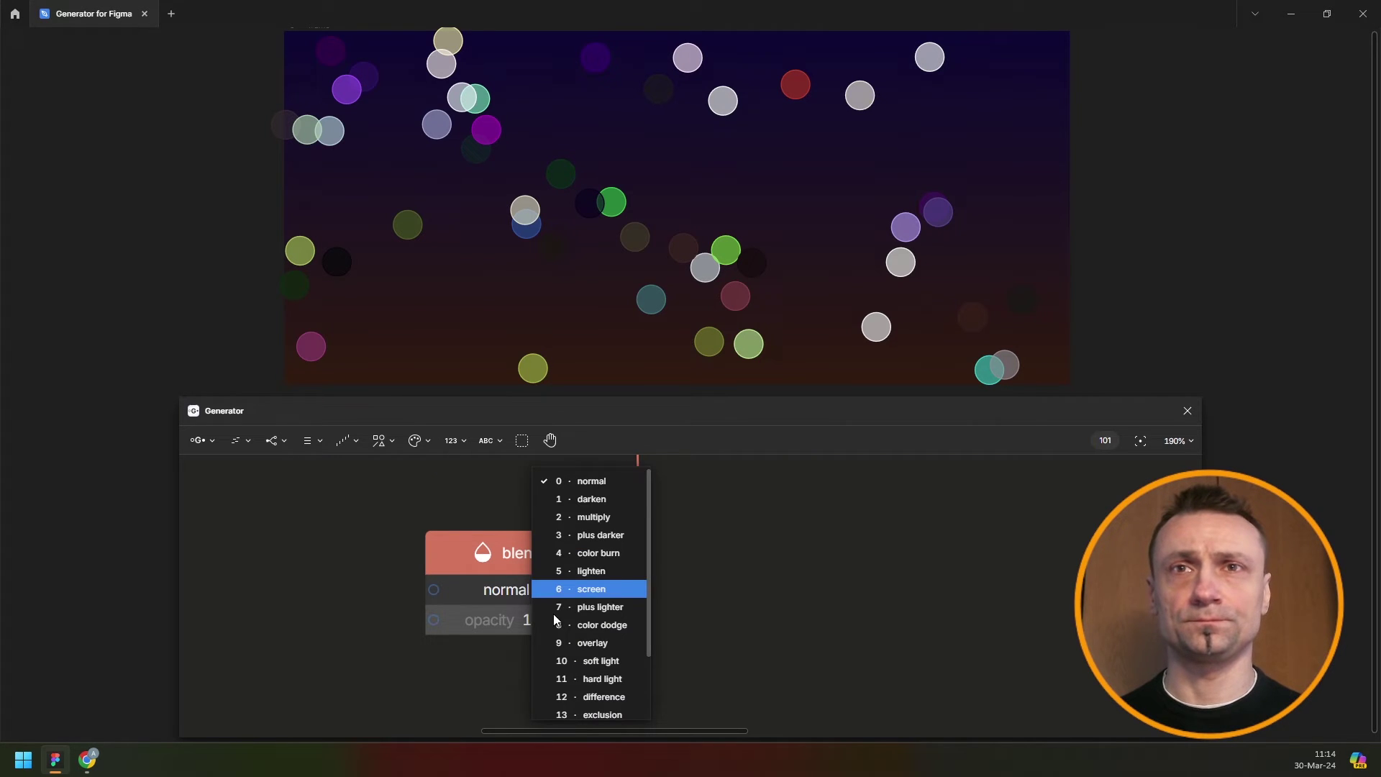
{"action": "left_click", "coordinate": [595, 572]}
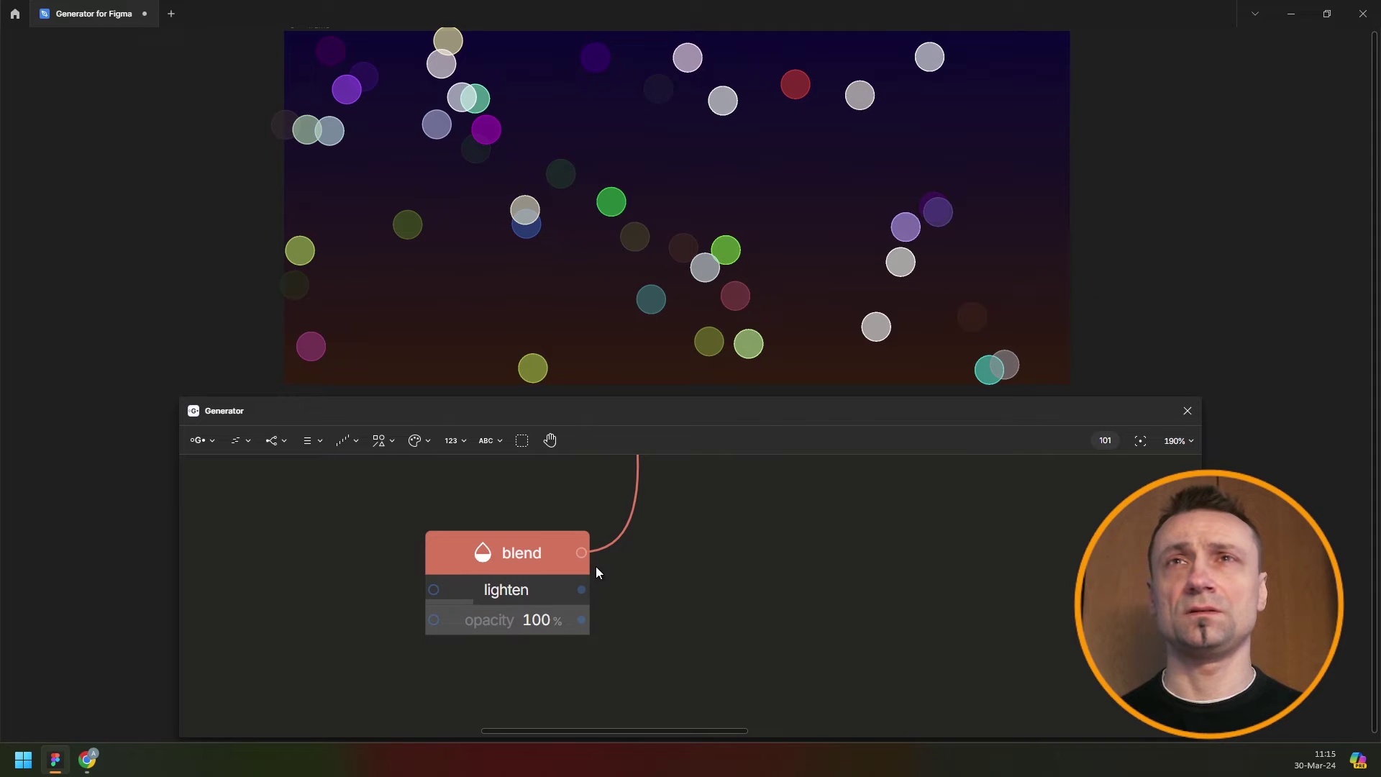
{"action": "left_click", "coordinate": [555, 587]}
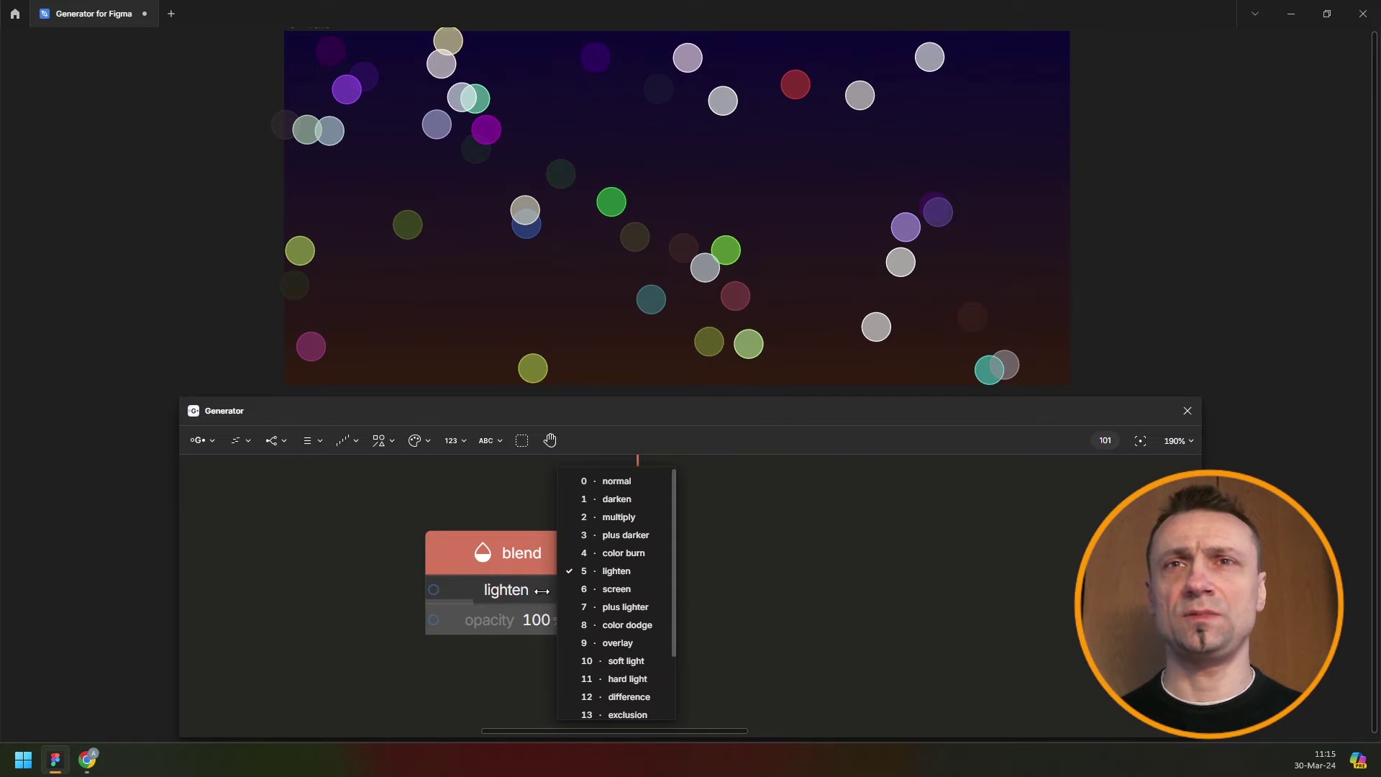
{"action": "left_click", "coordinate": [602, 611]}
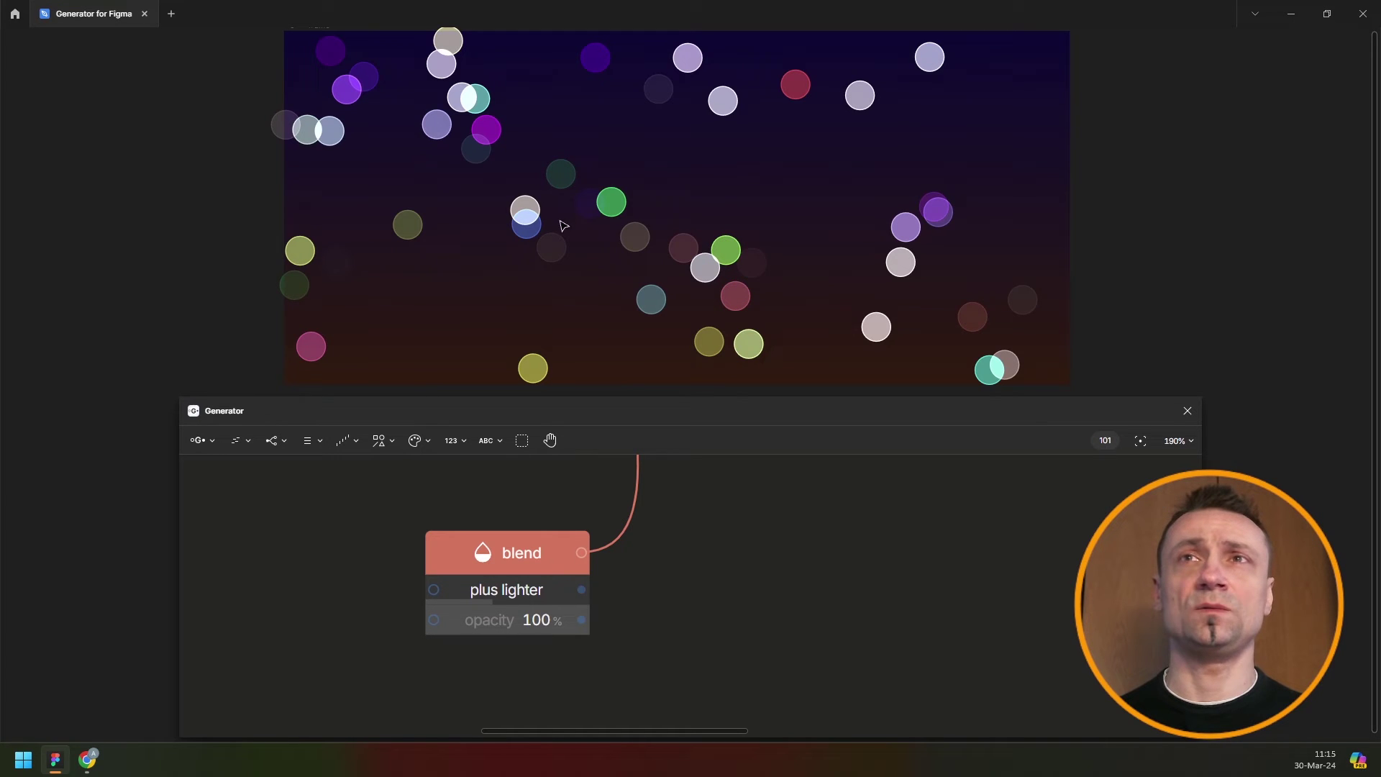
- Cap the first random node's hue maximum at 25
{"action": "scroll", "coordinate": [631, 541], "scroll_direction": "down", "scroll_amount": 5}
{"action": "scroll", "coordinate": [650, 524], "scroll_direction": "down", "scroll_amount": 3}
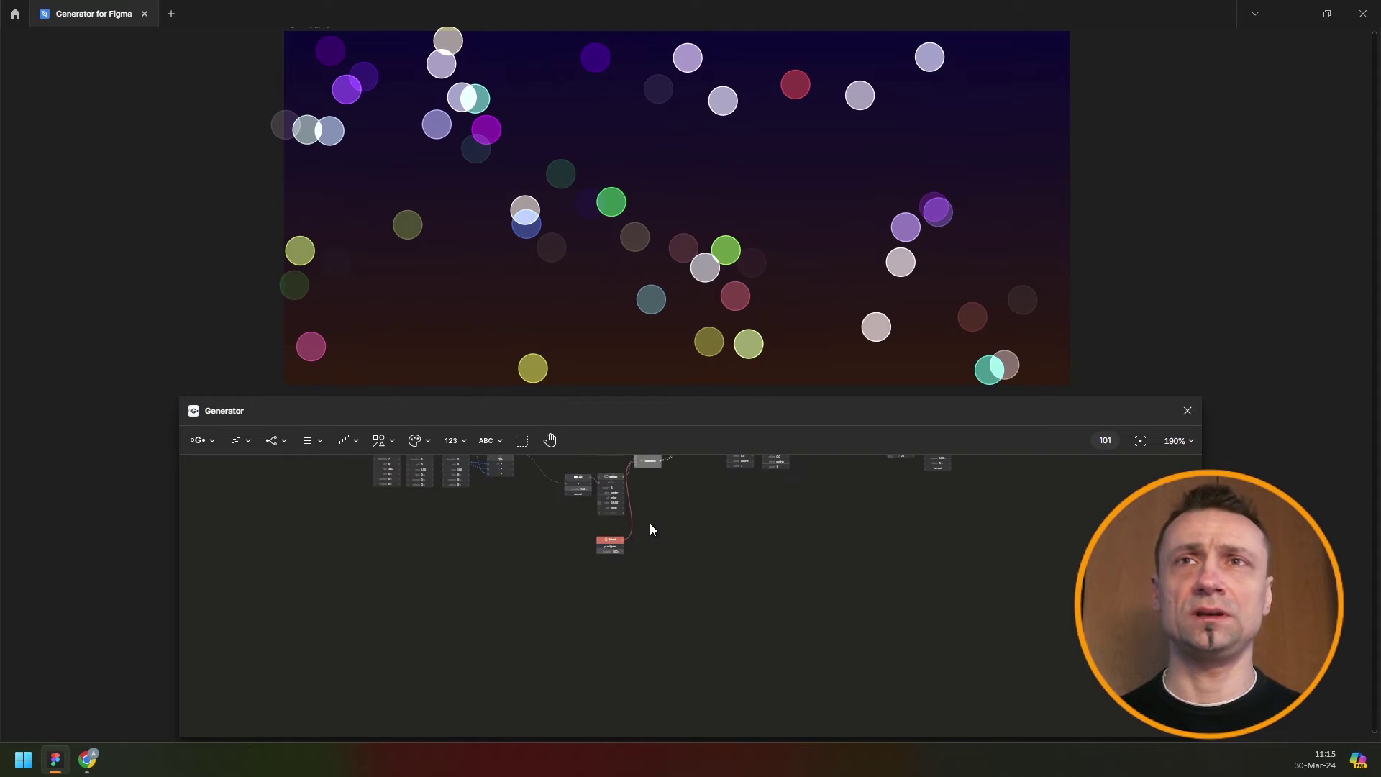
{"action": "left_click_drag", "start_coordinate": [678, 586], "coordinate": [684, 632]}
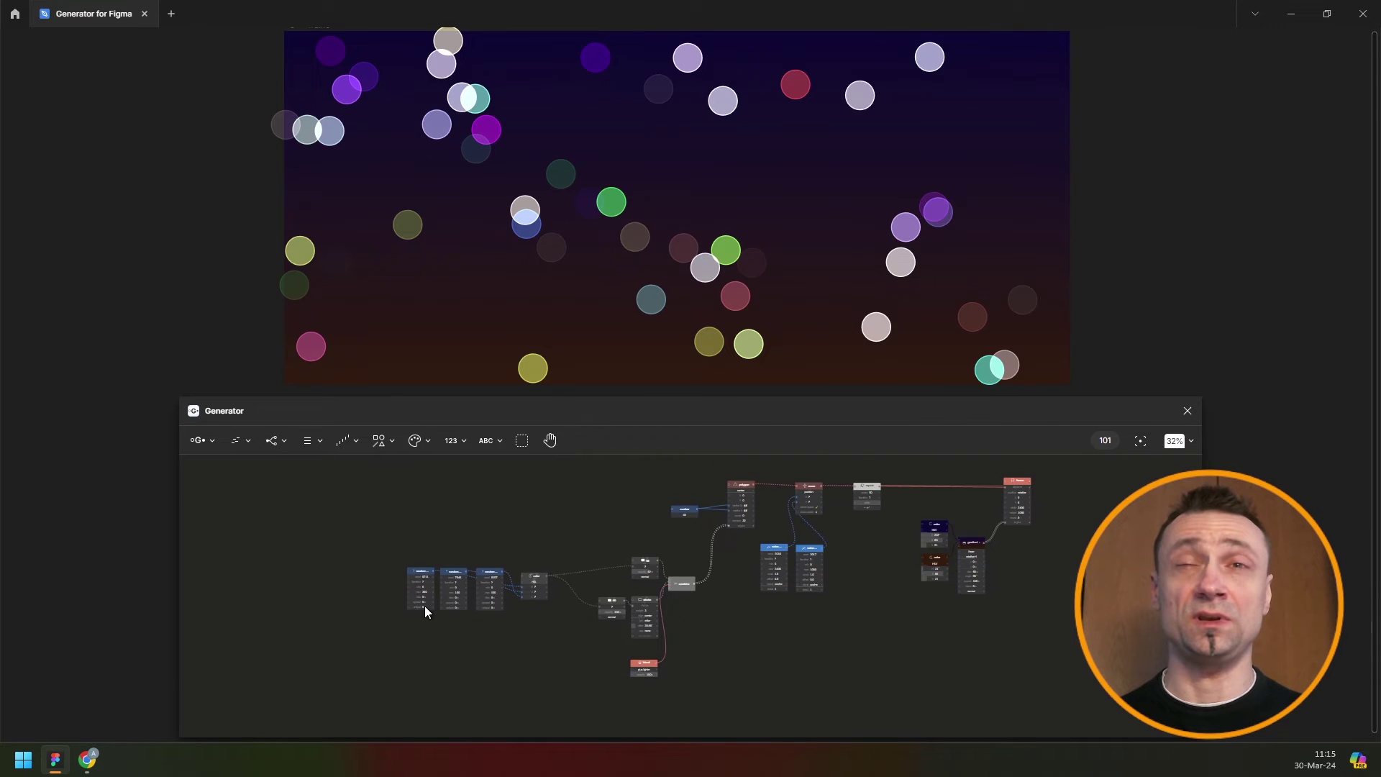
{"action": "scroll", "coordinate": [427, 602], "scroll_direction": "up", "scroll_amount": 2}
{"action": "scroll", "coordinate": [425, 575], "scroll_direction": "up", "scroll_amount": 4}
{"action": "scroll", "coordinate": [439, 557], "scroll_direction": "up", "scroll_amount": 3}
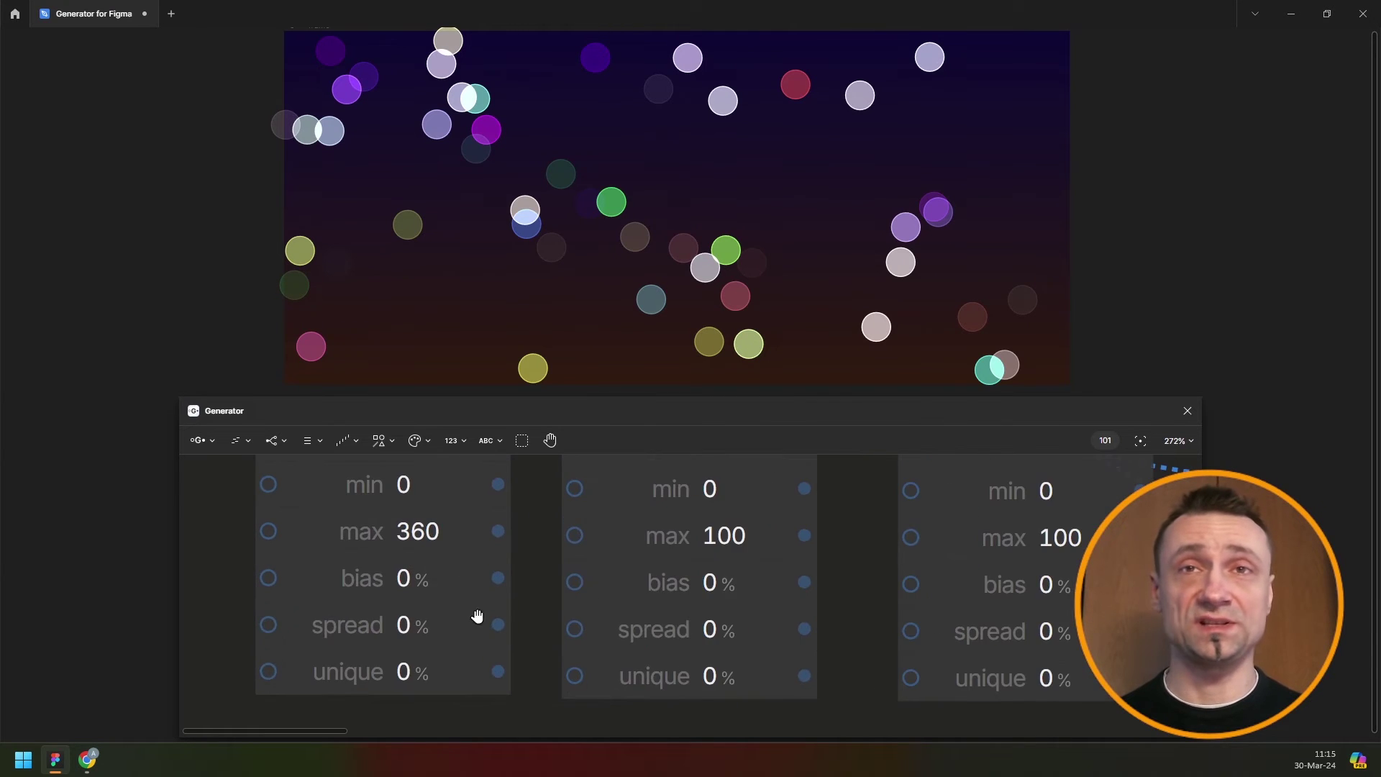
{"action": "scroll", "coordinate": [477, 617], "scroll_direction": "up", "scroll_amount": 1}
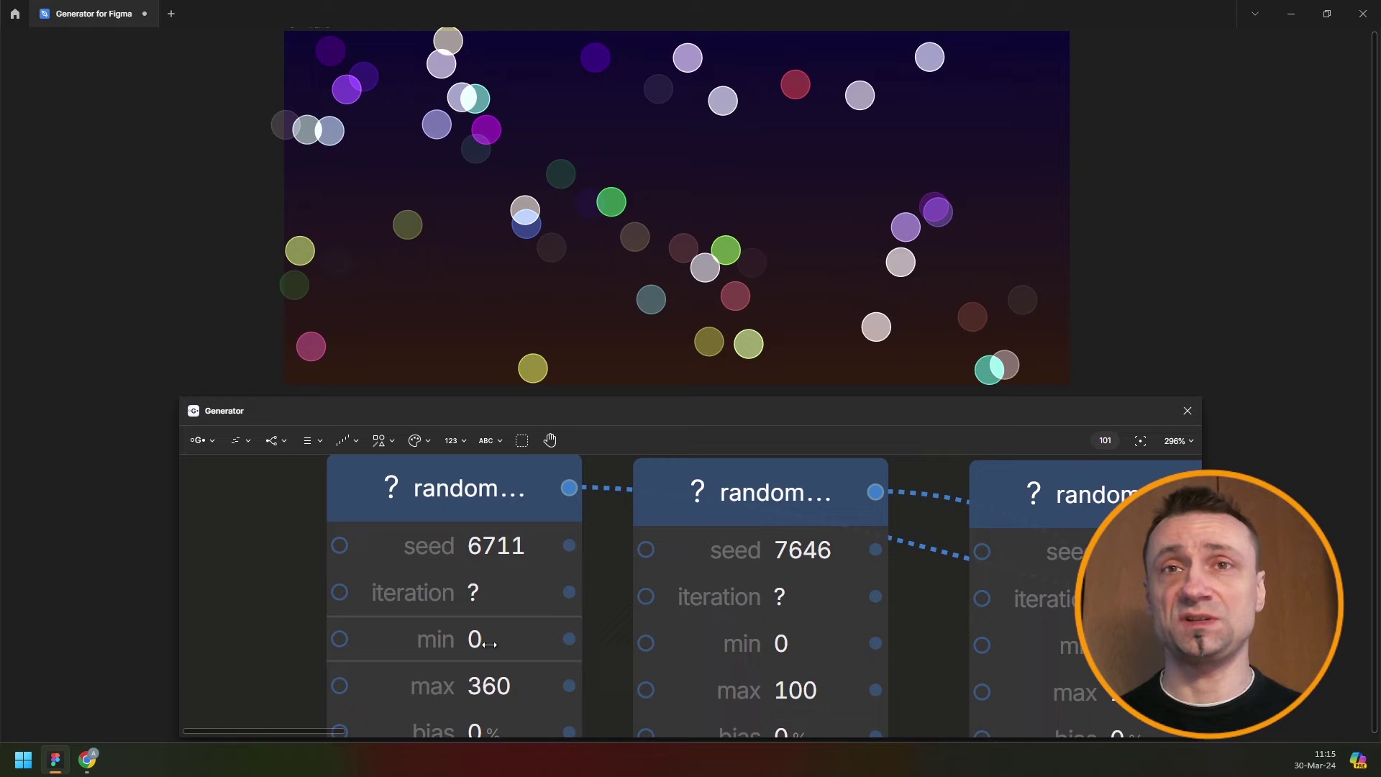
{"action": "left_click", "coordinate": [524, 686]}
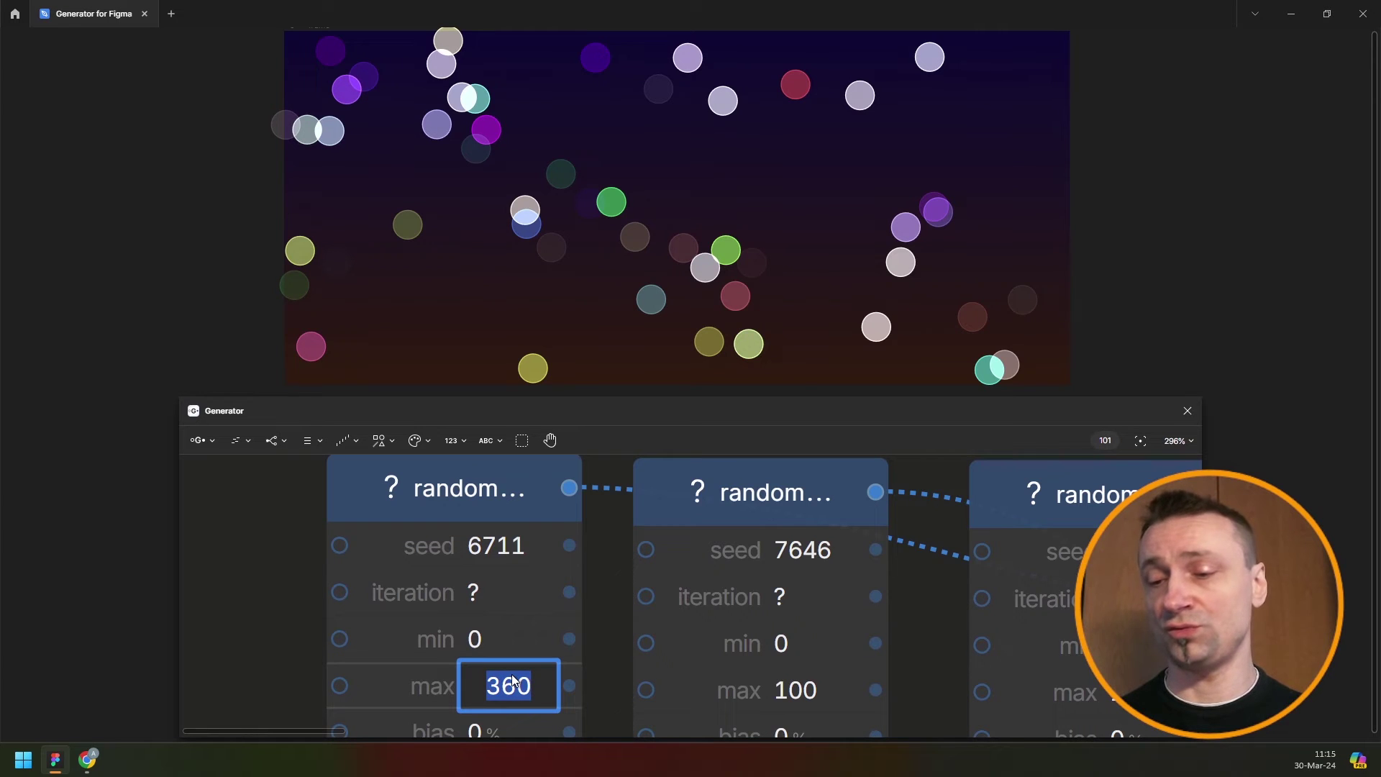
{"action": "type", "text": "25"}
{"action": "key", "text": "Return"}
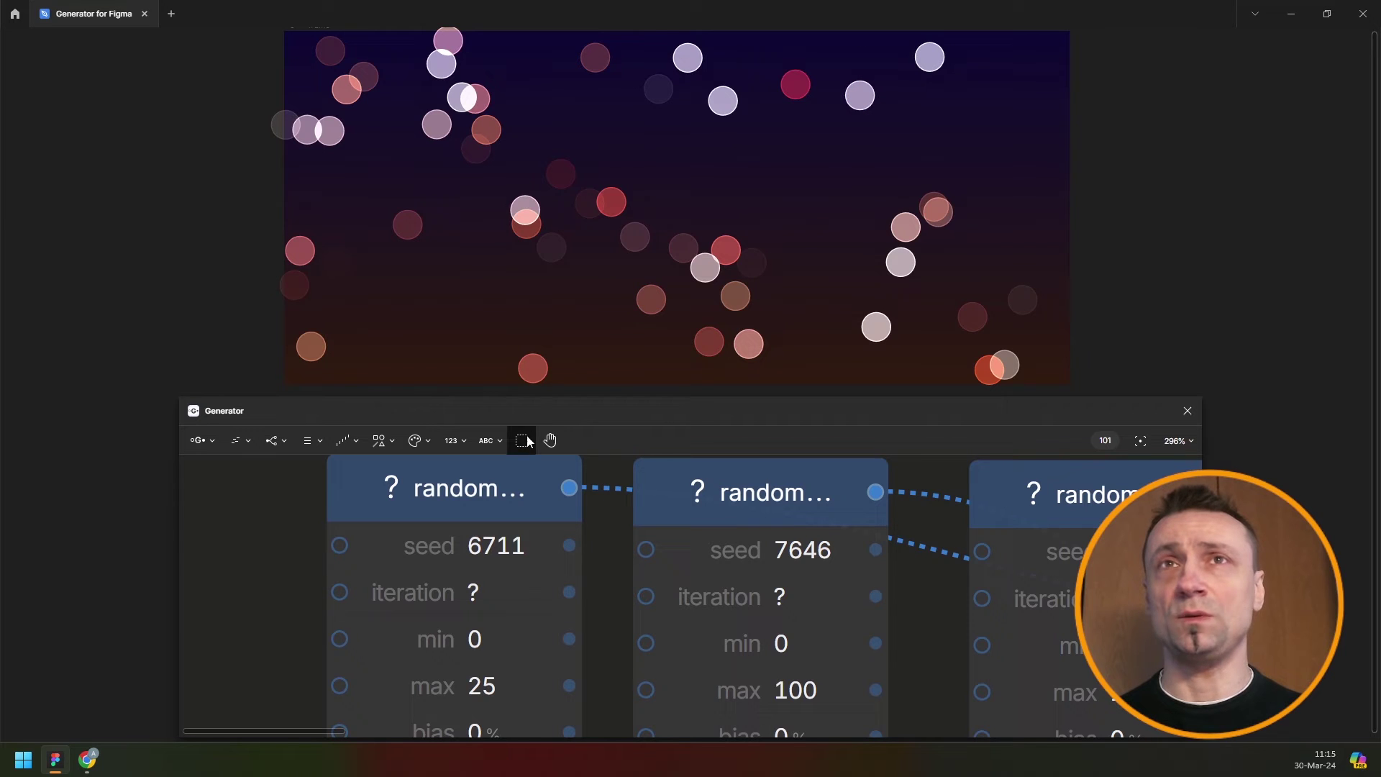
- Set the third random node's maximum from 100 to 50
{"action": "scroll", "coordinate": [572, 590], "scroll_direction": "down", "scroll_amount": 3}
{"action": "scroll", "coordinate": [740, 533], "scroll_direction": "down", "scroll_amount": 2}
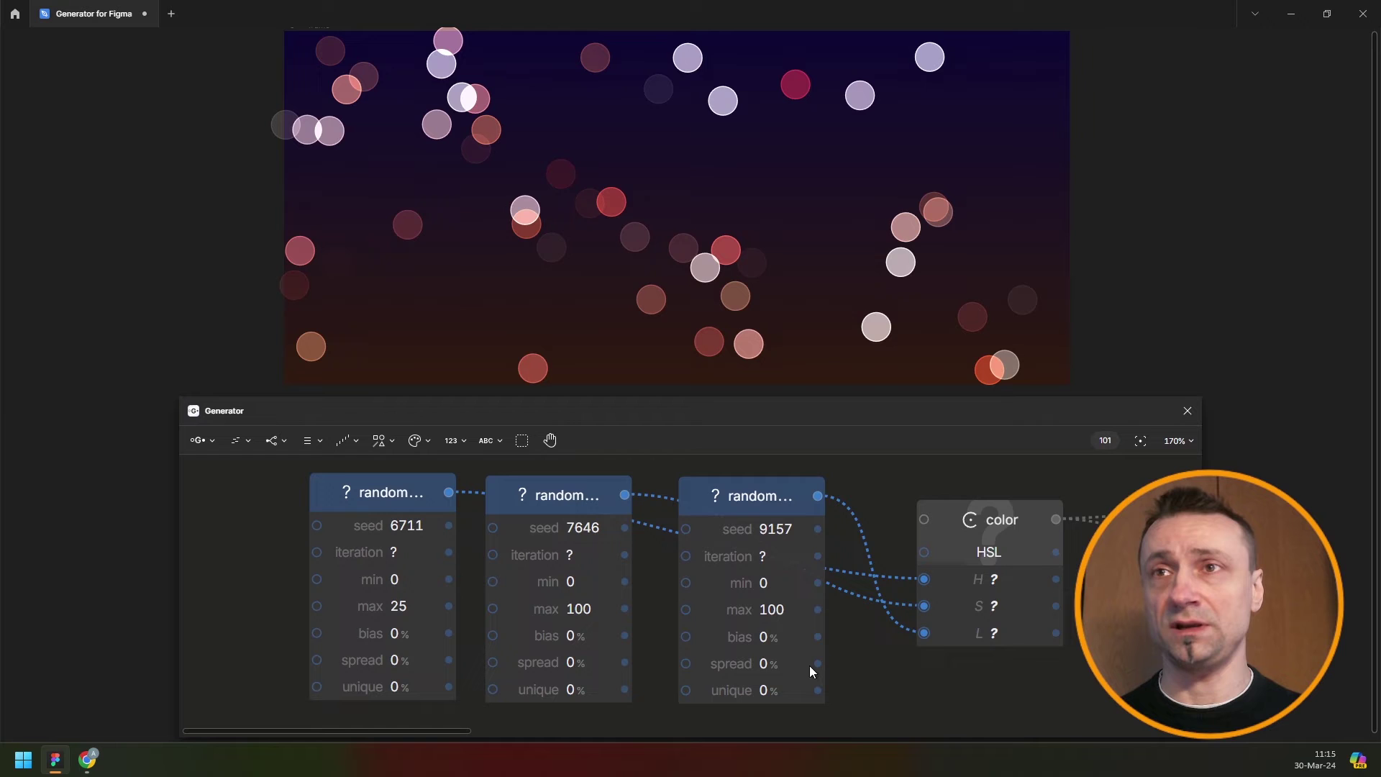
{"action": "left_click", "coordinate": [759, 610]}
{"action": "type", "text": "5"}
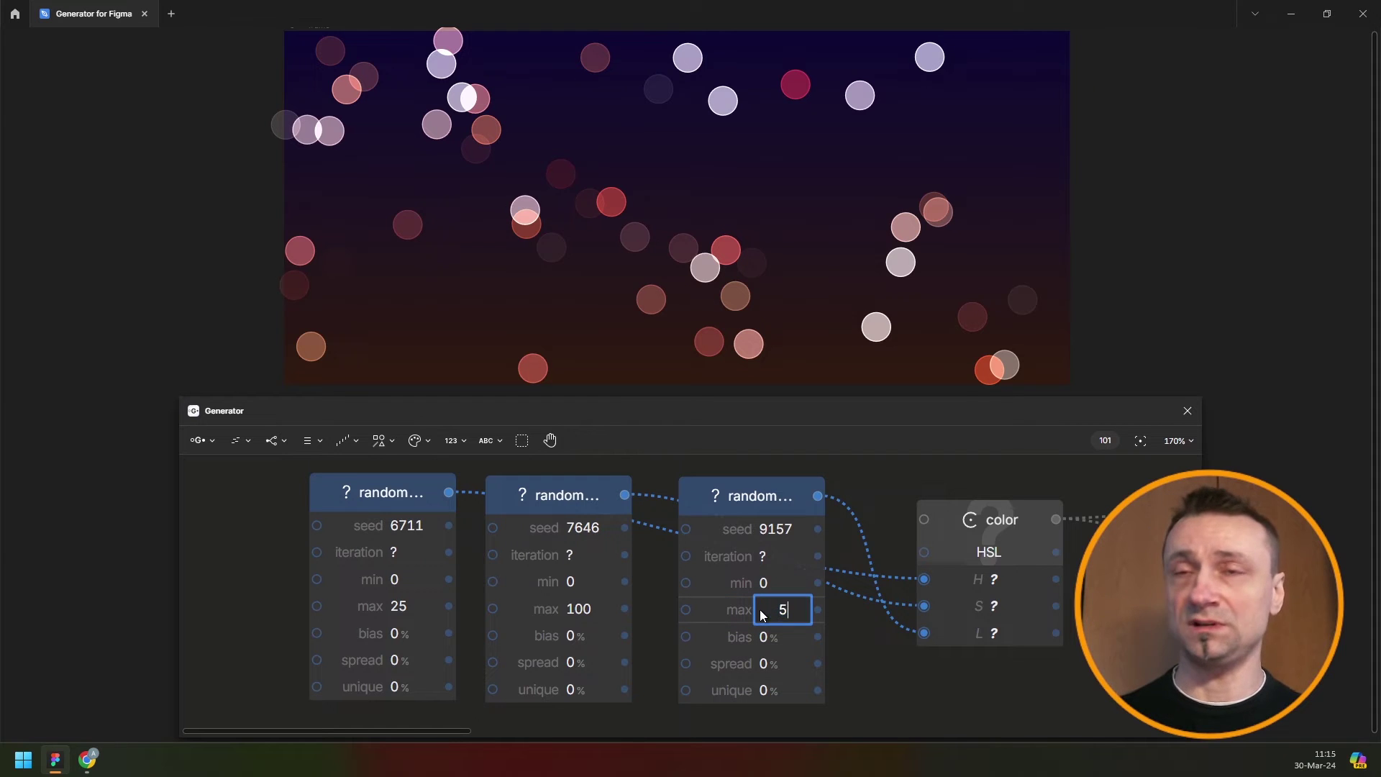
{"action": "type", "text": "0"}
{"action": "key", "text": "Return"}
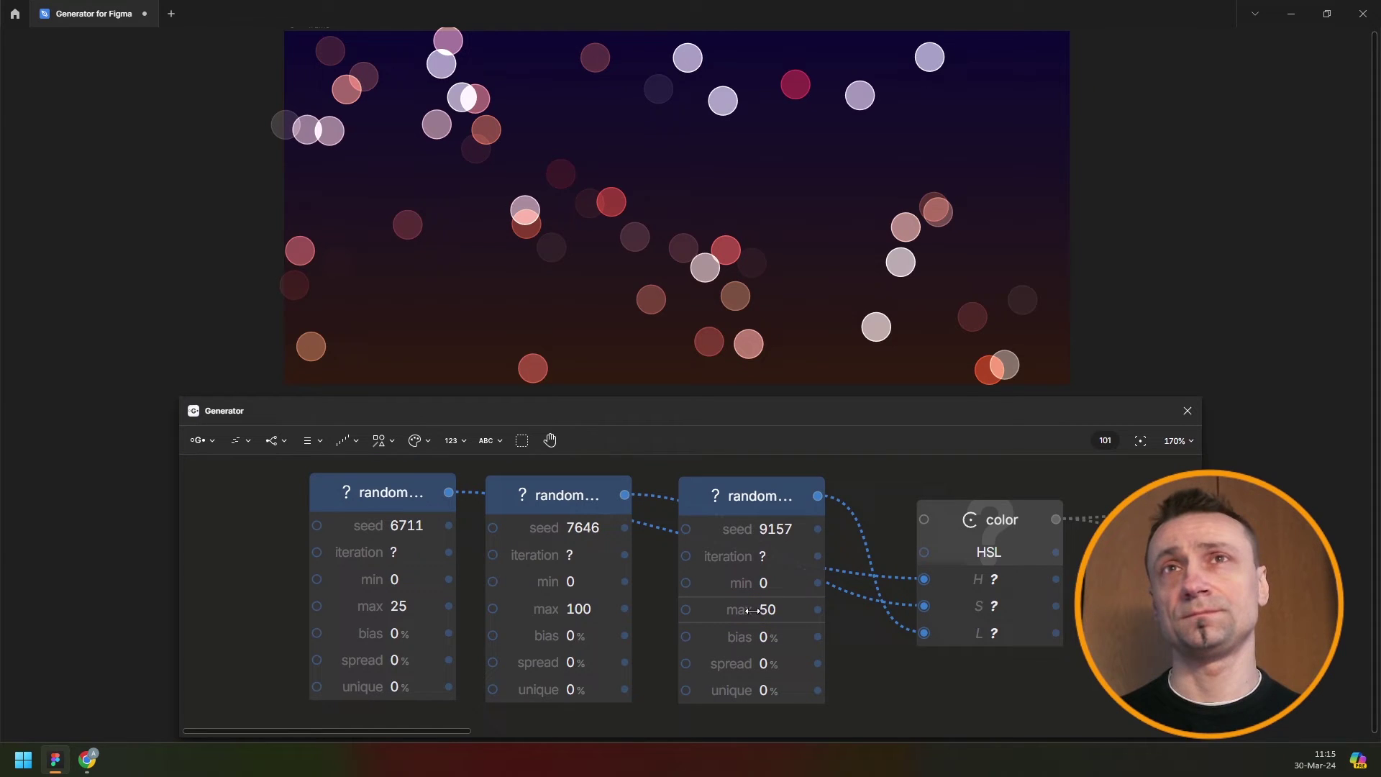
- Add a Layer blur node from the Shapes effects menu
{"action": "scroll", "coordinate": [841, 604], "scroll_direction": "down", "scroll_amount": 5}
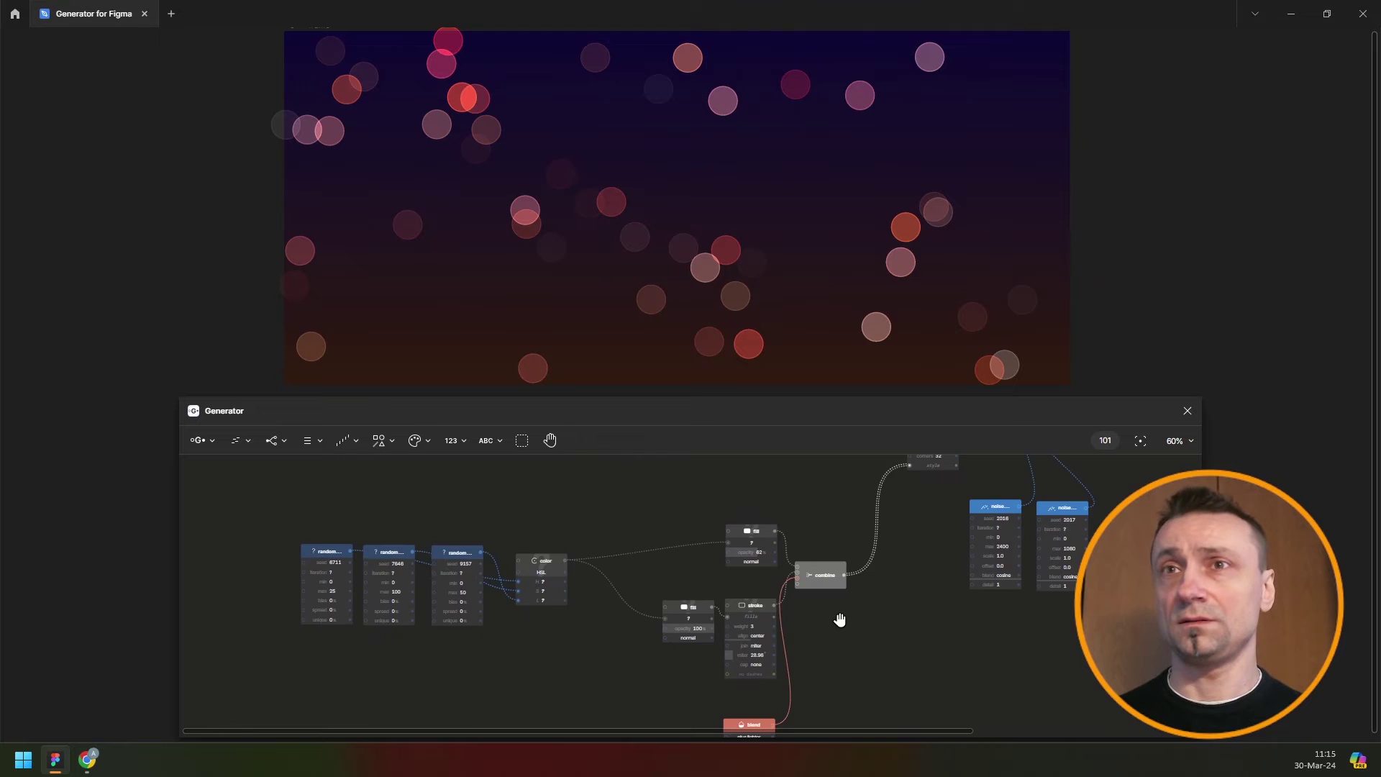
{"action": "scroll", "coordinate": [619, 655], "scroll_direction": "right", "scroll_amount": 5}
{"action": "scroll", "coordinate": [641, 604], "scroll_direction": "down", "scroll_amount": 3}
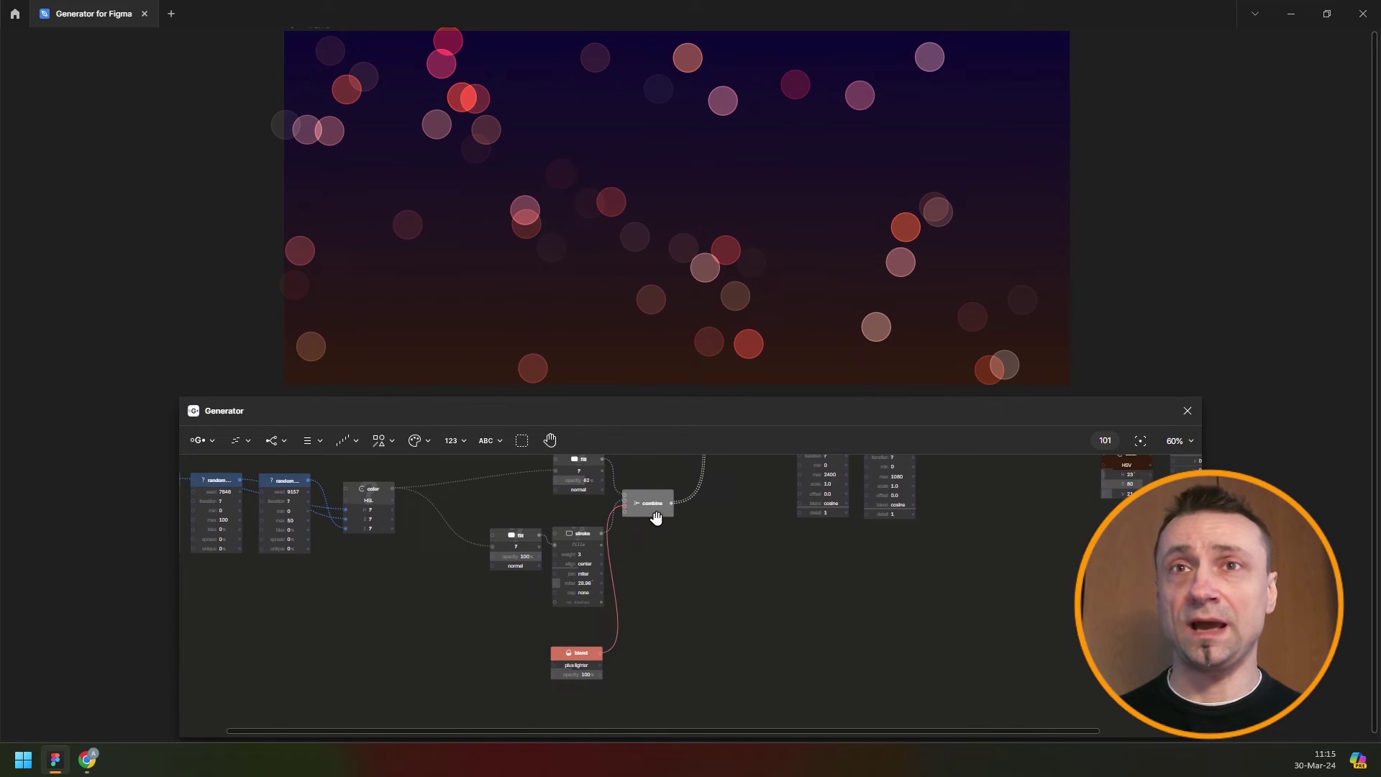
{"action": "scroll", "coordinate": [656, 518], "scroll_direction": "down", "scroll_amount": 2}
{"action": "left_click", "coordinate": [412, 443]}
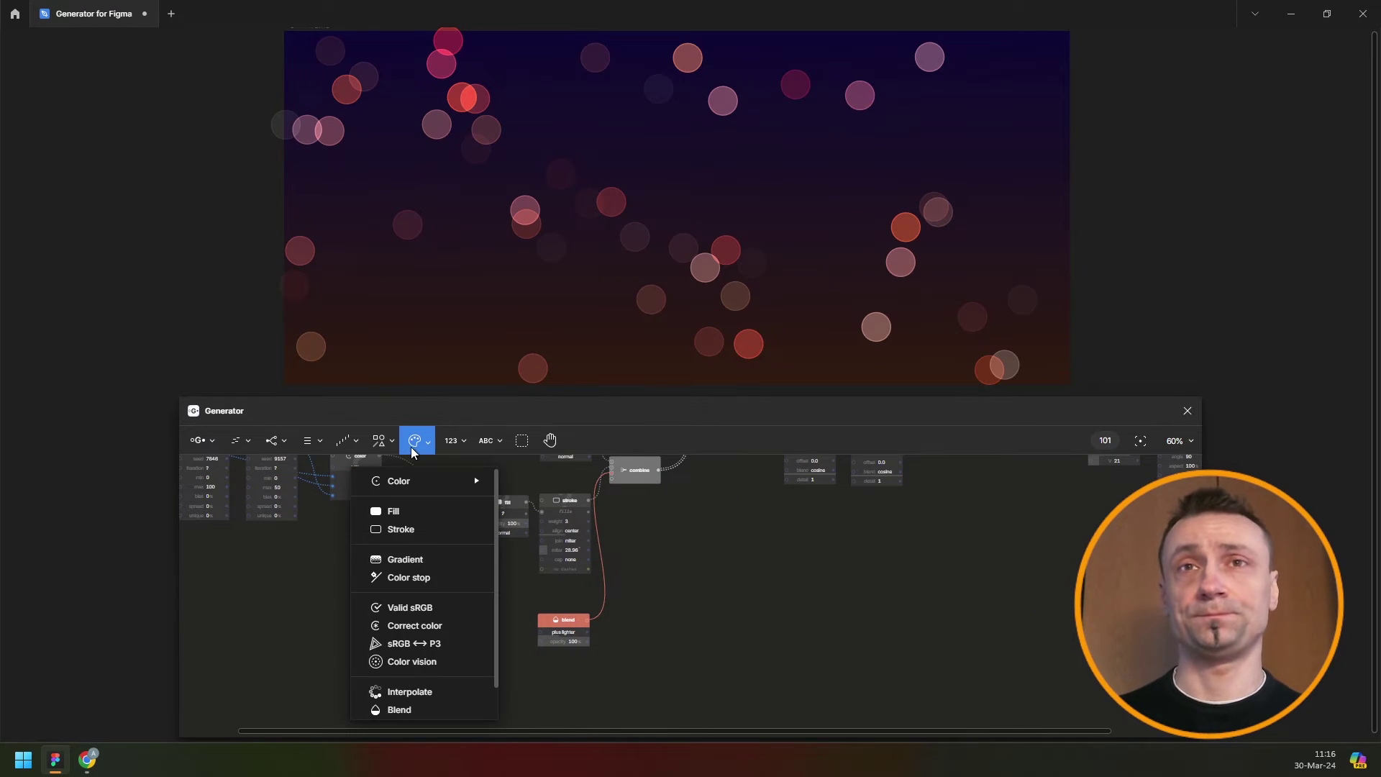
{"action": "left_click", "coordinate": [392, 446]}
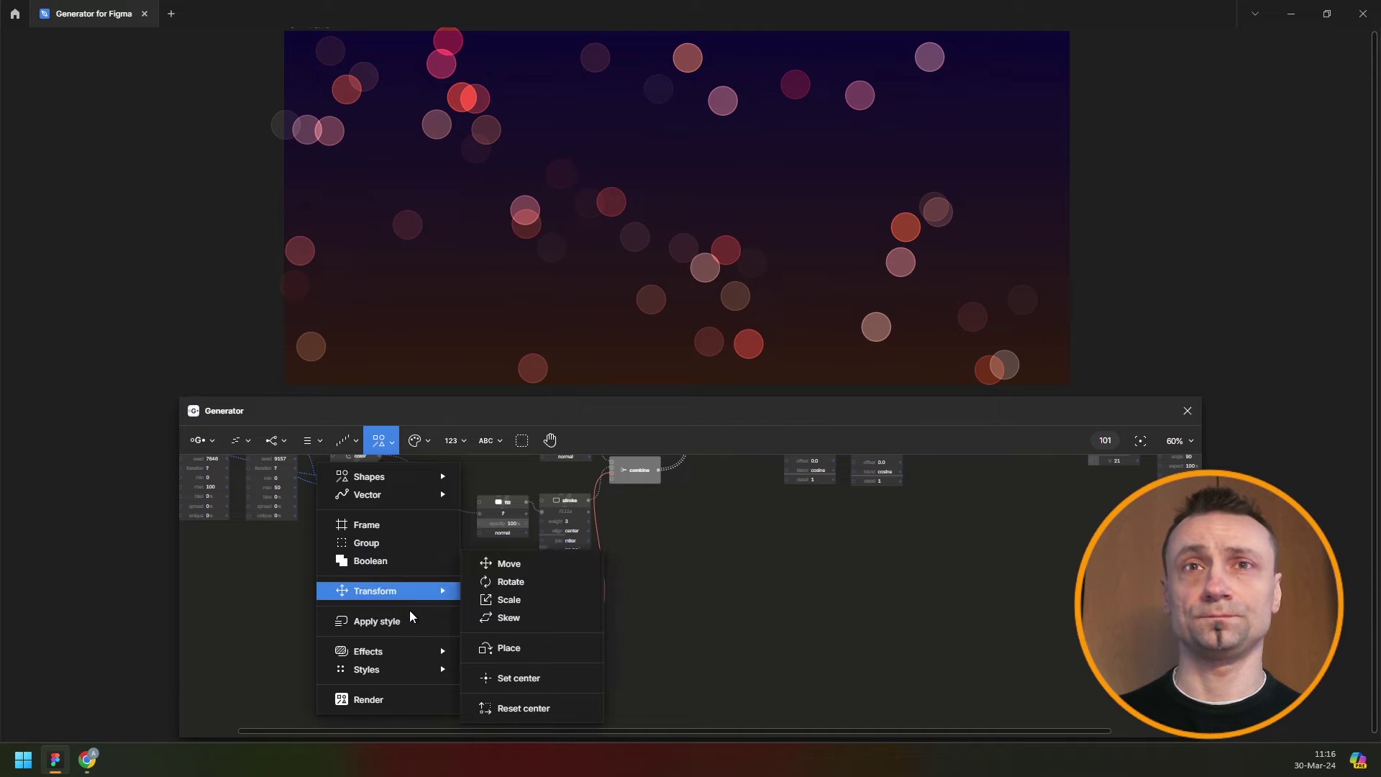
{"action": "mouse_move", "coordinate": [368, 650]}
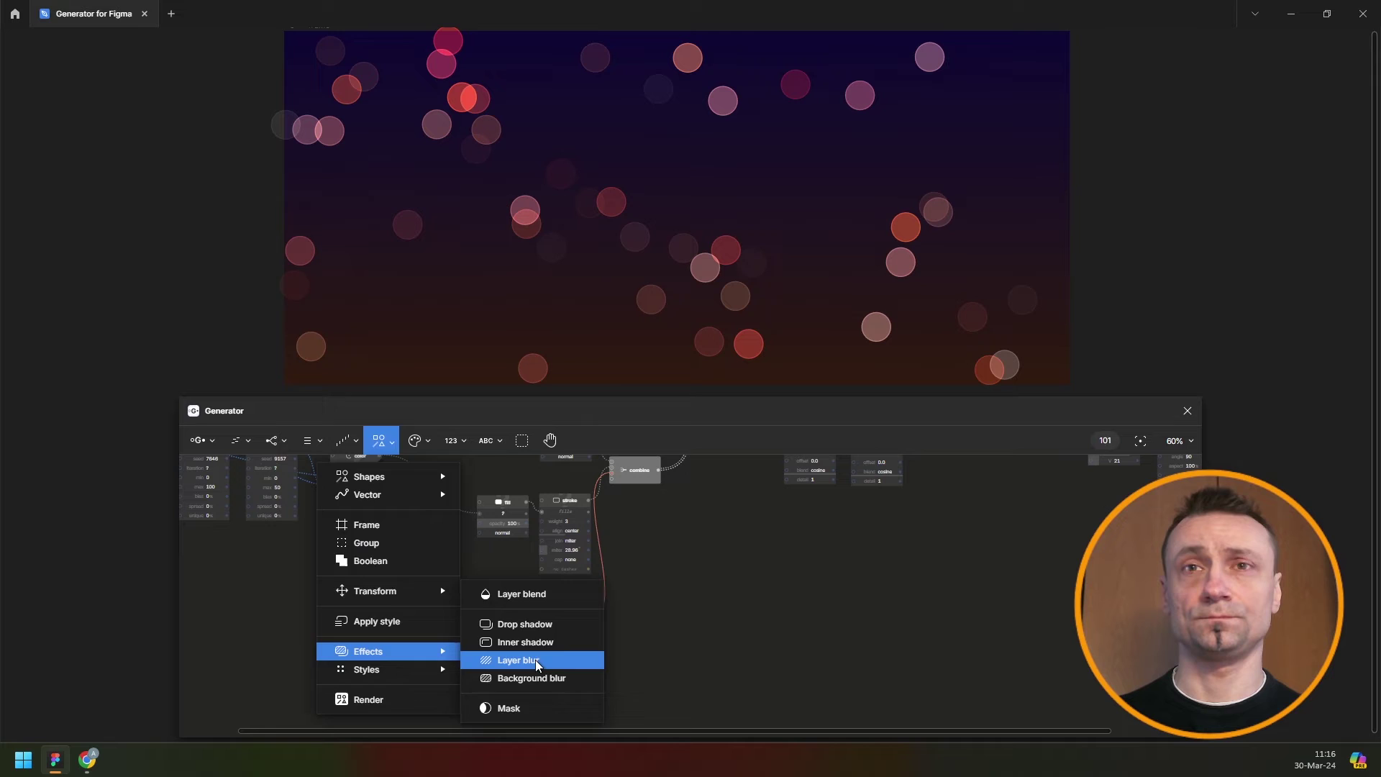
{"action": "left_click", "coordinate": [538, 662]}
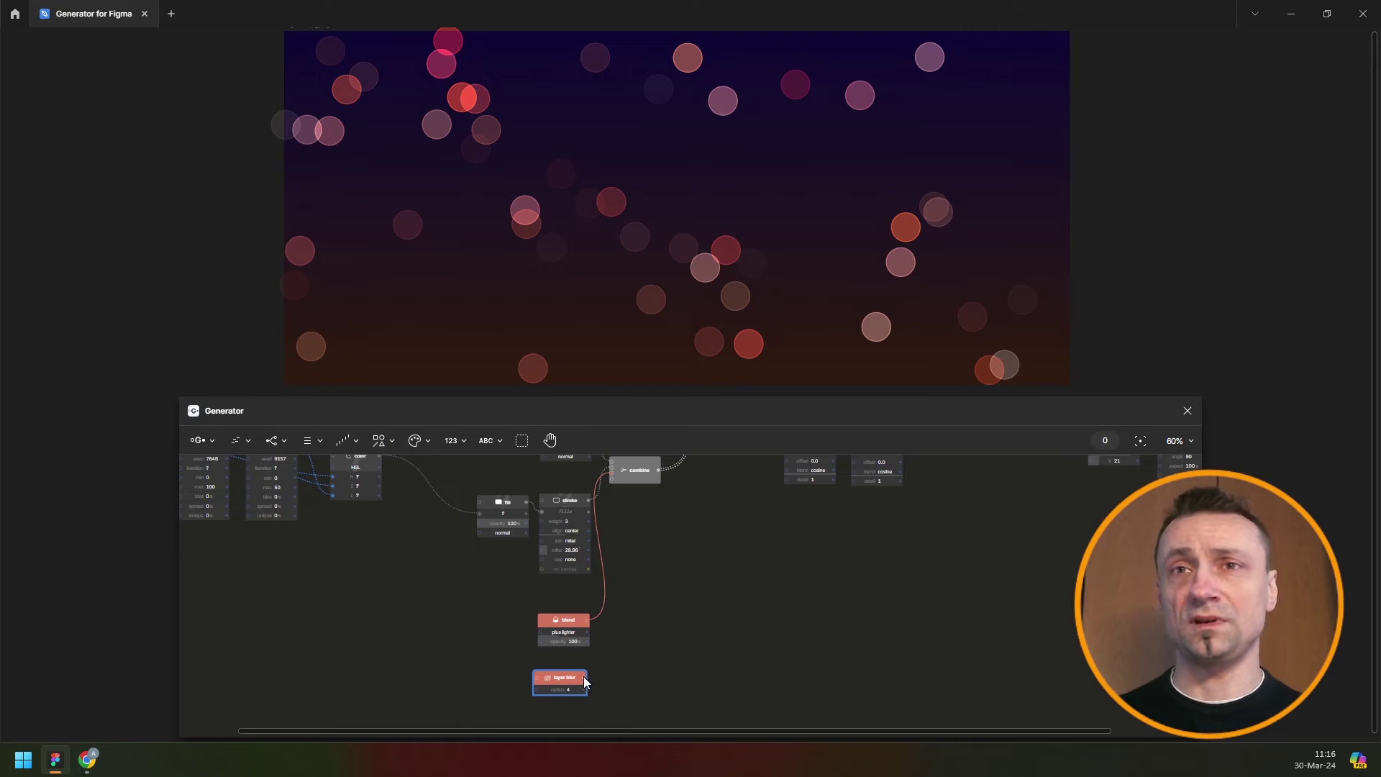
- Wire the radius-4 layer blur into the combine node
{"action": "scroll", "coordinate": [636, 510], "scroll_direction": "up", "scroll_amount": 5}
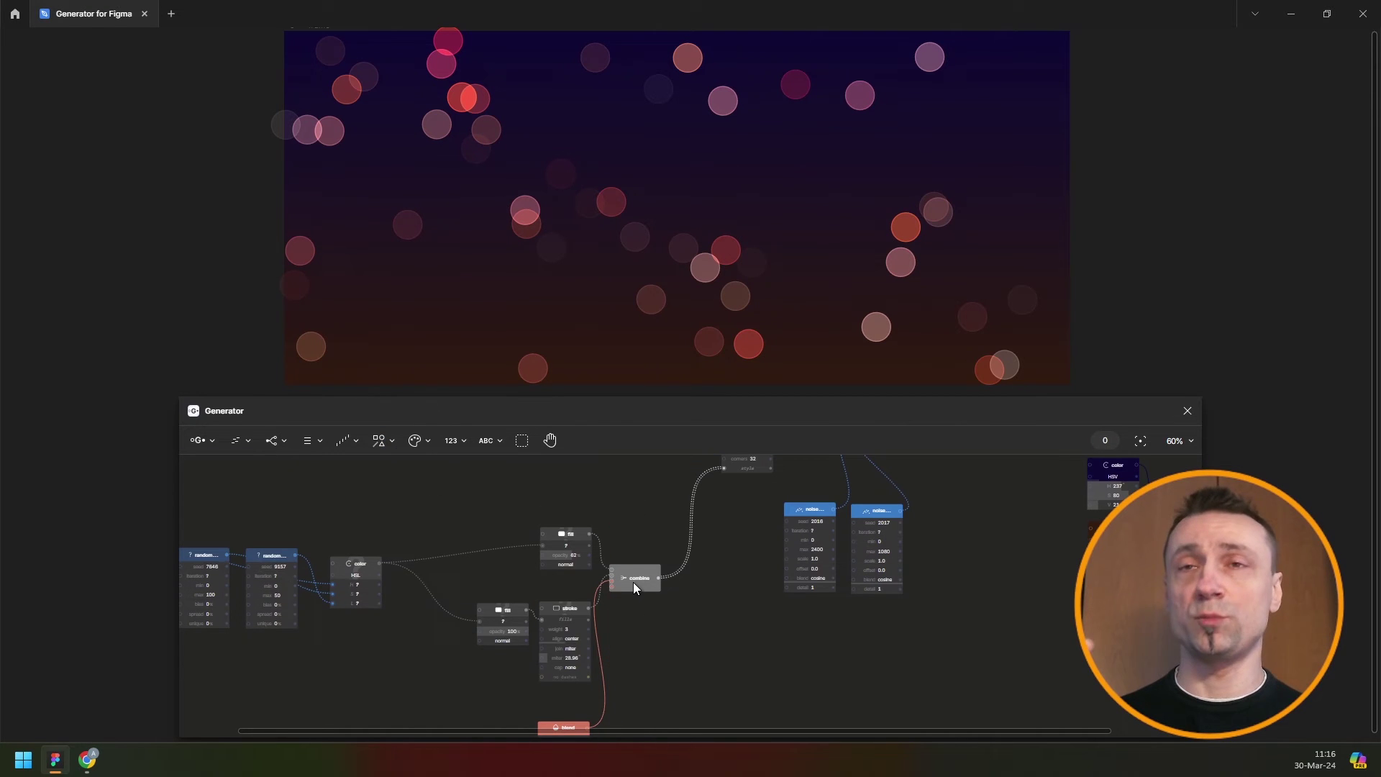
{"action": "left_click", "coordinate": [634, 581]}
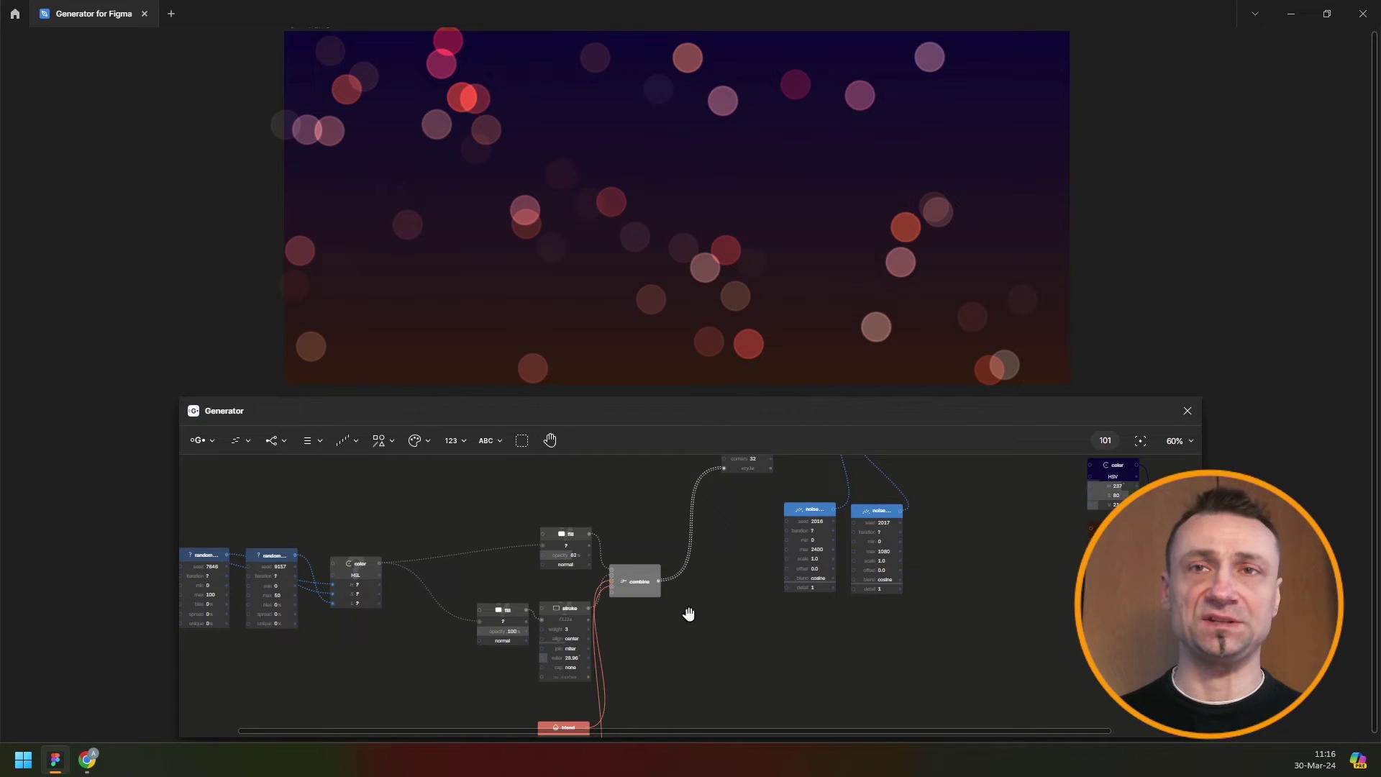
{"action": "left_click_drag", "start_coordinate": [688, 614], "coordinate": [687, 517]}
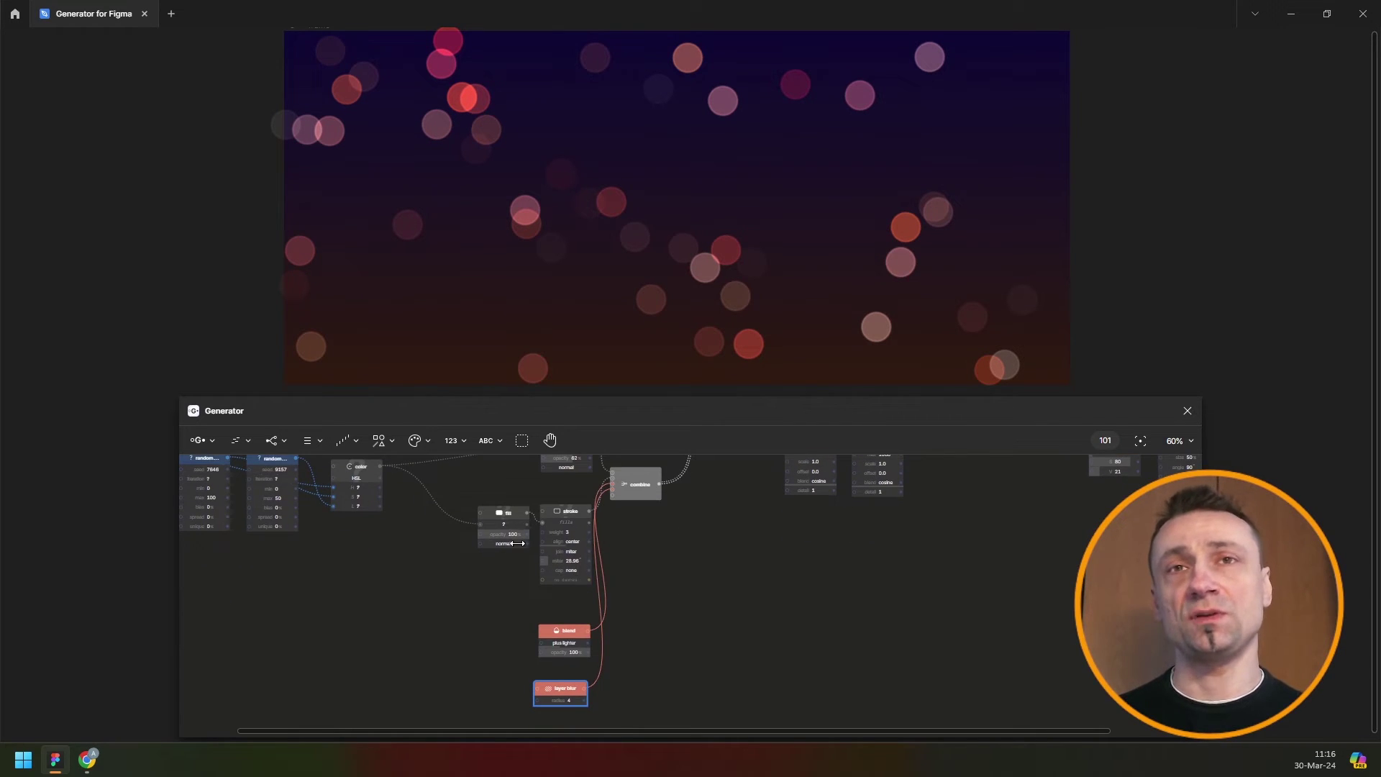
{"action": "scroll", "coordinate": [274, 533], "scroll_direction": "up", "scroll_amount": 4}
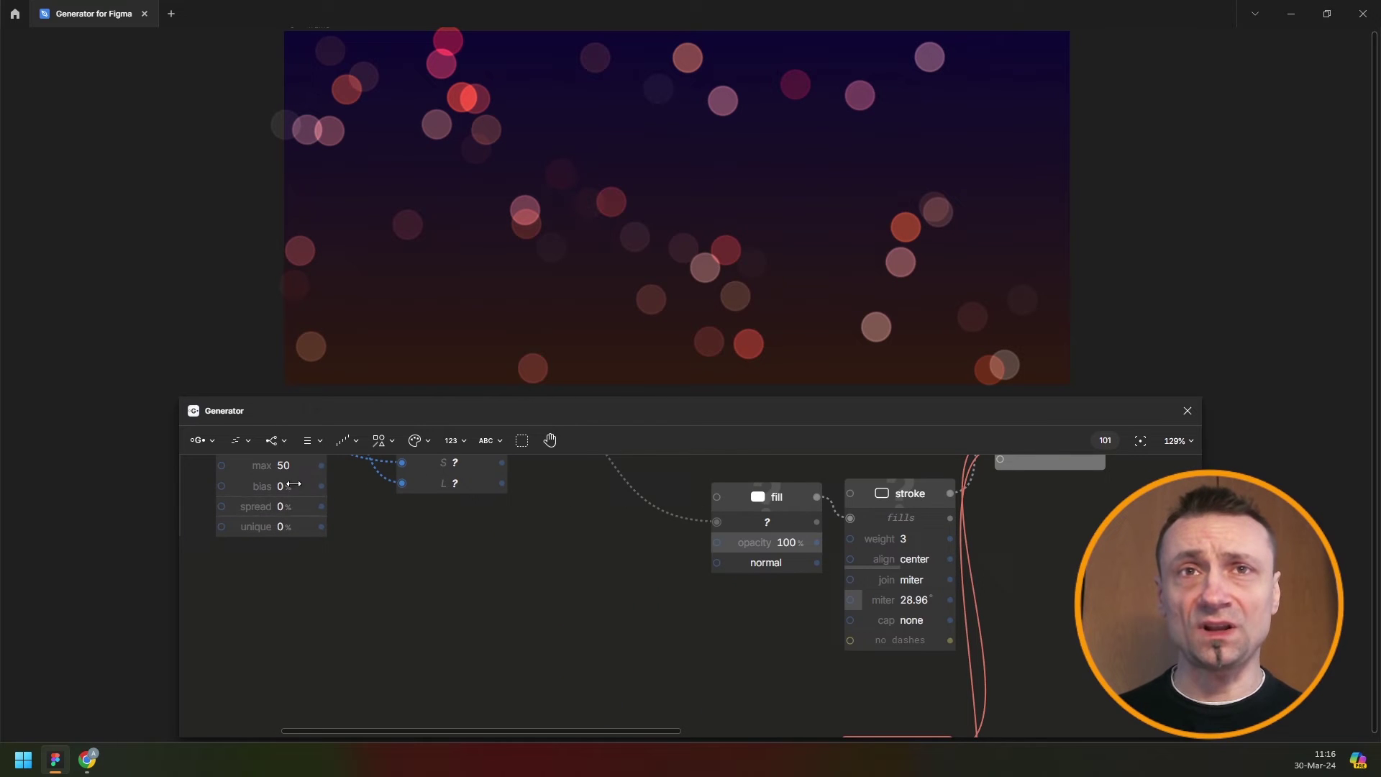
{"action": "scroll", "coordinate": [370, 678], "scroll_direction": "up", "scroll_amount": 3}
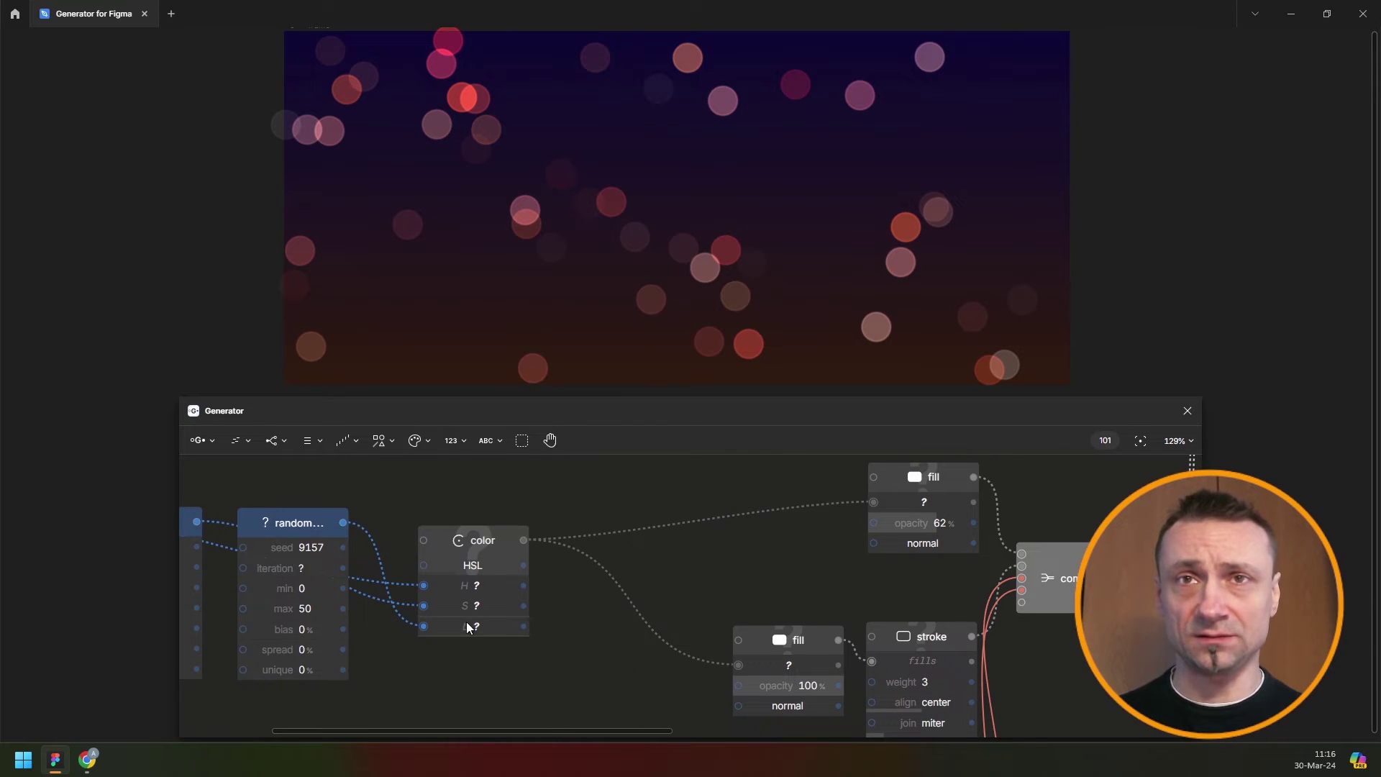
{"action": "scroll", "coordinate": [420, 497], "scroll_direction": "down", "scroll_amount": 3}
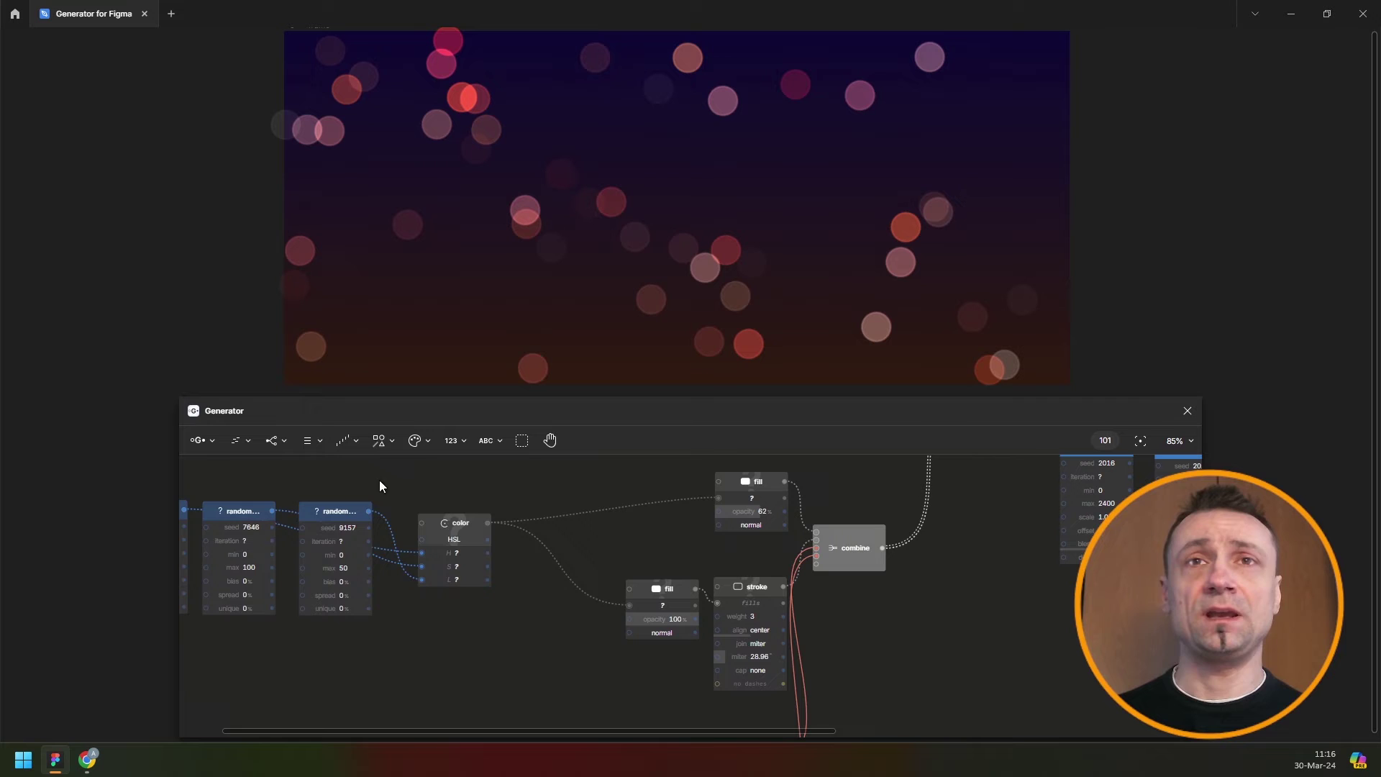
- Add a Math node set to subtract, using a value of 50
{"action": "left_click", "coordinate": [381, 442]}
{"action": "mouse_move", "coordinate": [369, 476]}
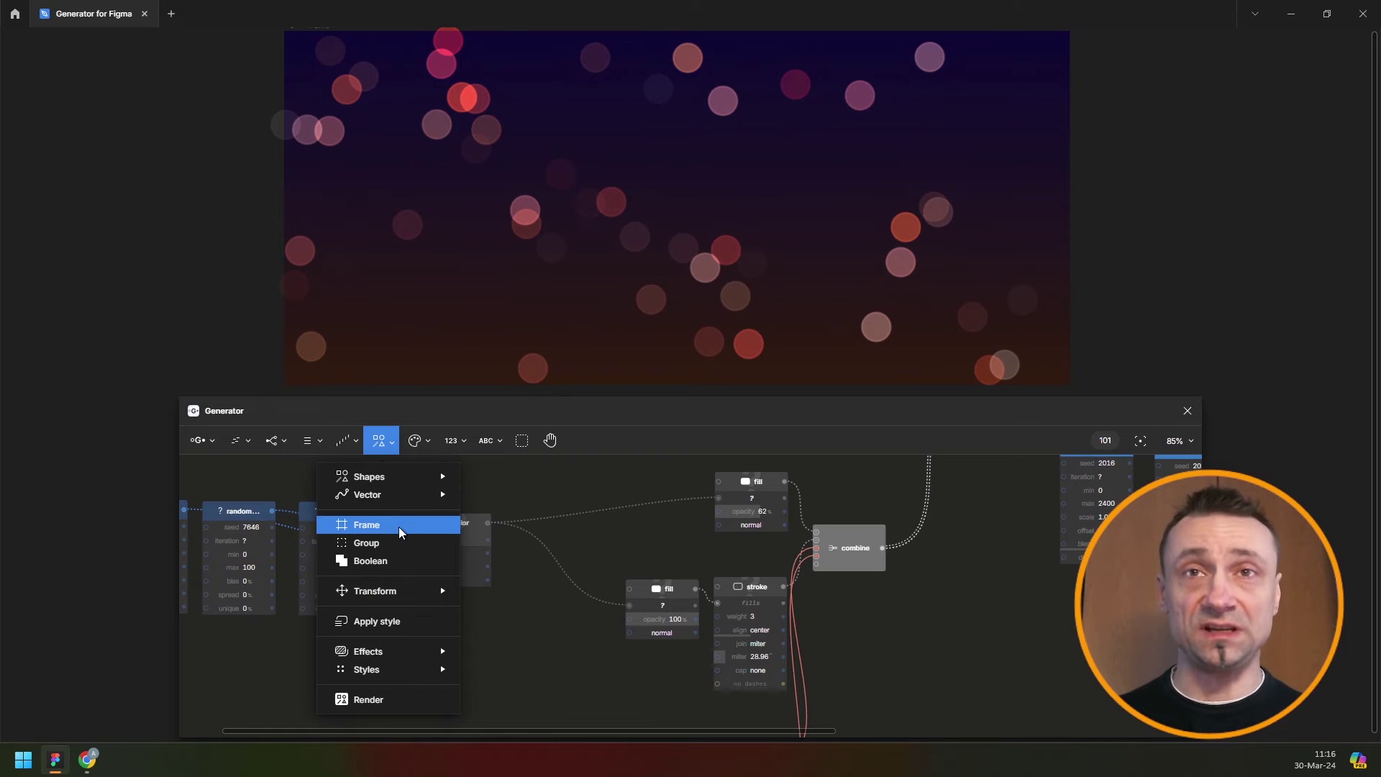
{"action": "left_click", "coordinate": [453, 440]}
{"action": "left_click", "coordinate": [431, 503]}
{"action": "left_click_drag", "start_coordinate": [514, 650], "coordinate": [473, 694]}
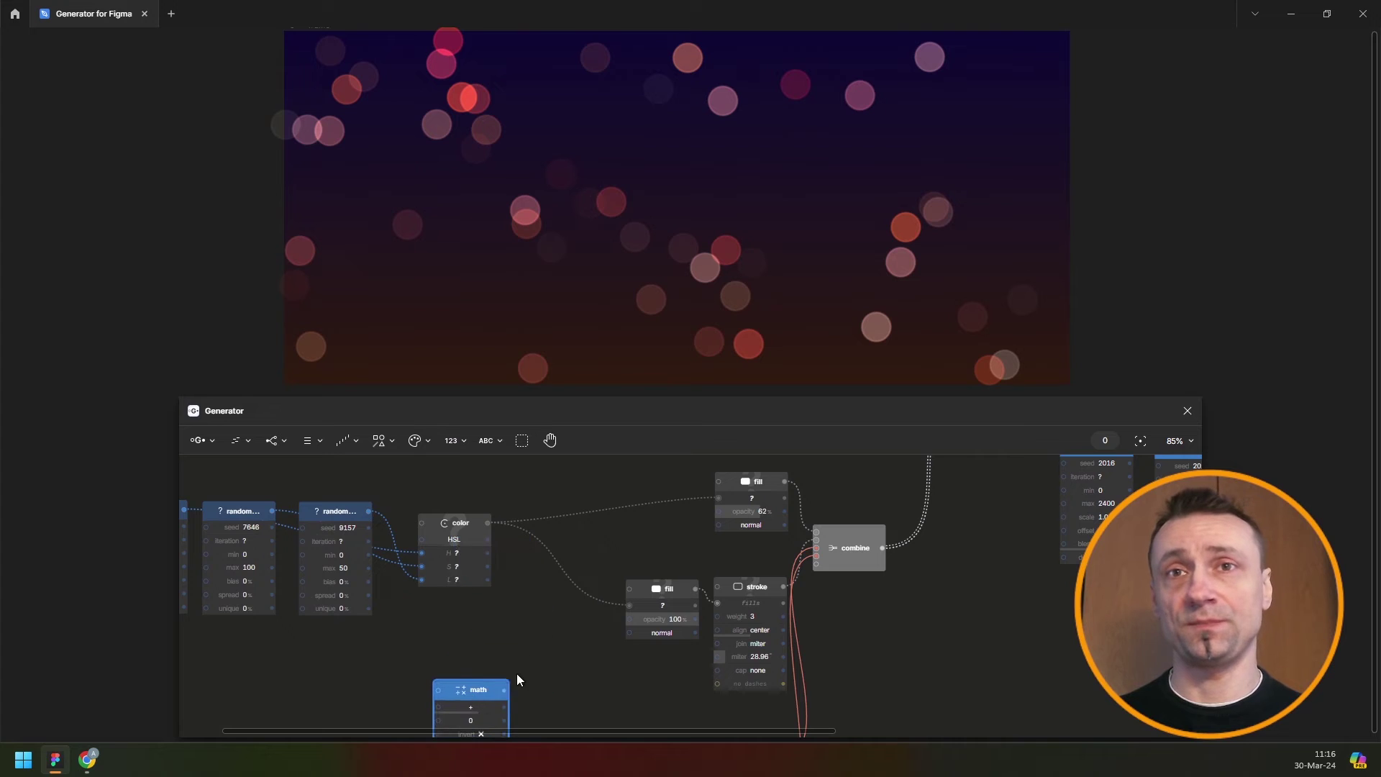
{"action": "scroll", "coordinate": [518, 676], "scroll_direction": "up", "scroll_amount": 4}
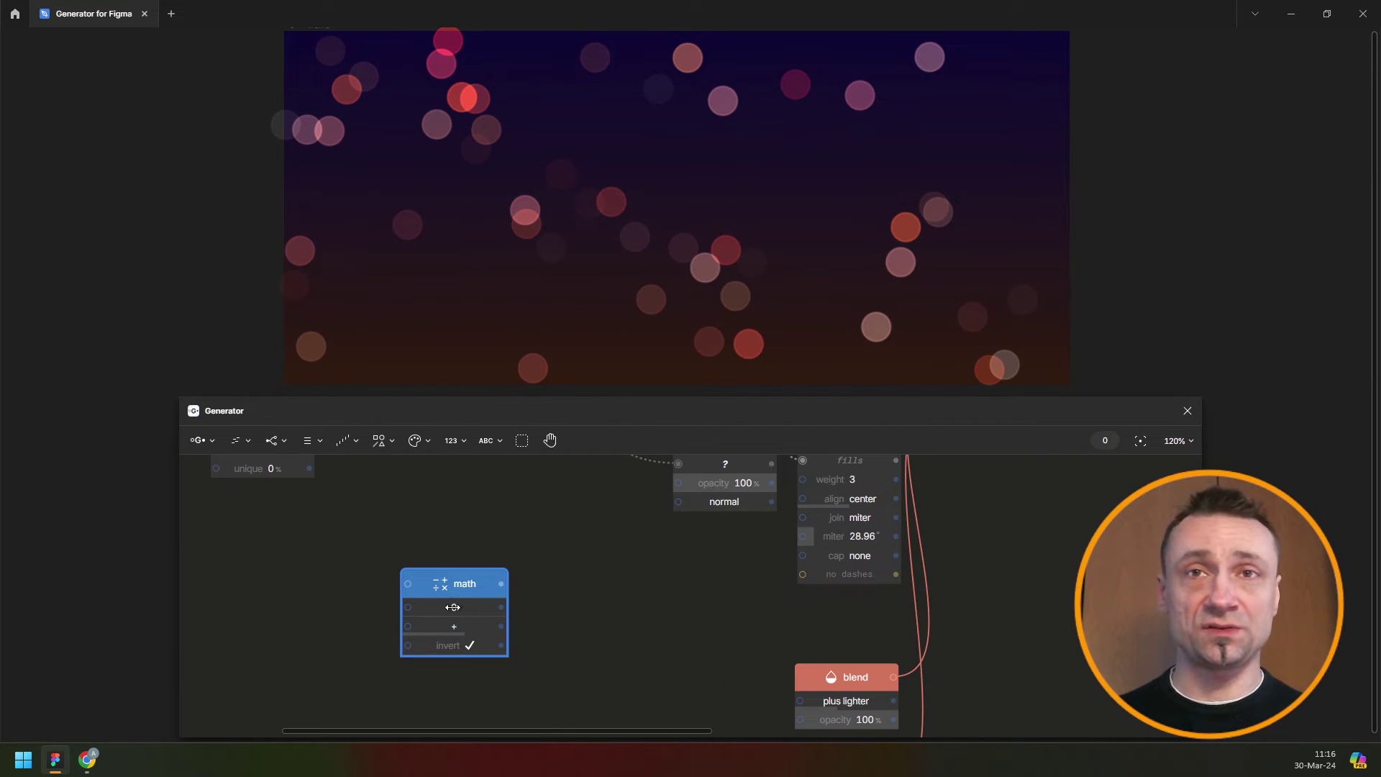
{"action": "left_click", "coordinate": [453, 607]}
{"action": "type", "text": "50"}
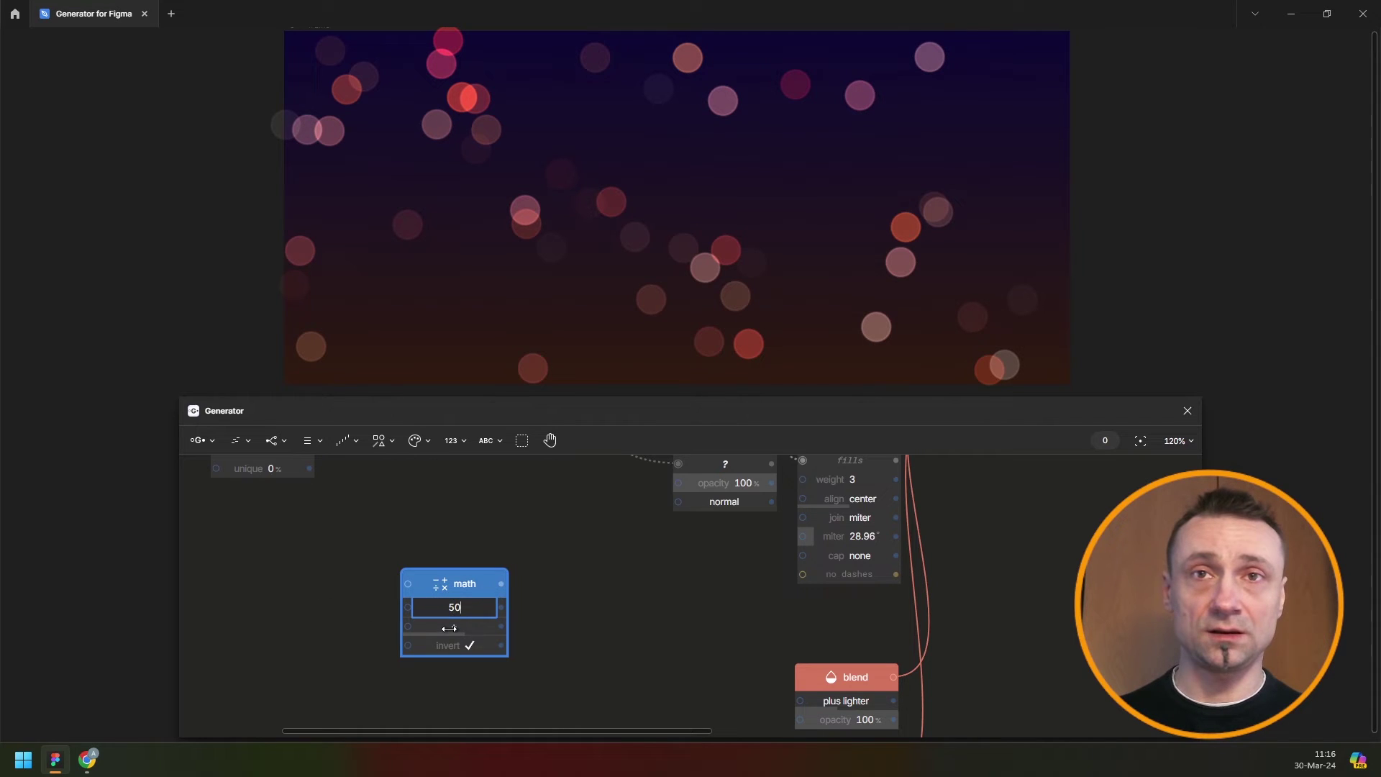
{"action": "left_click", "coordinate": [455, 628]}
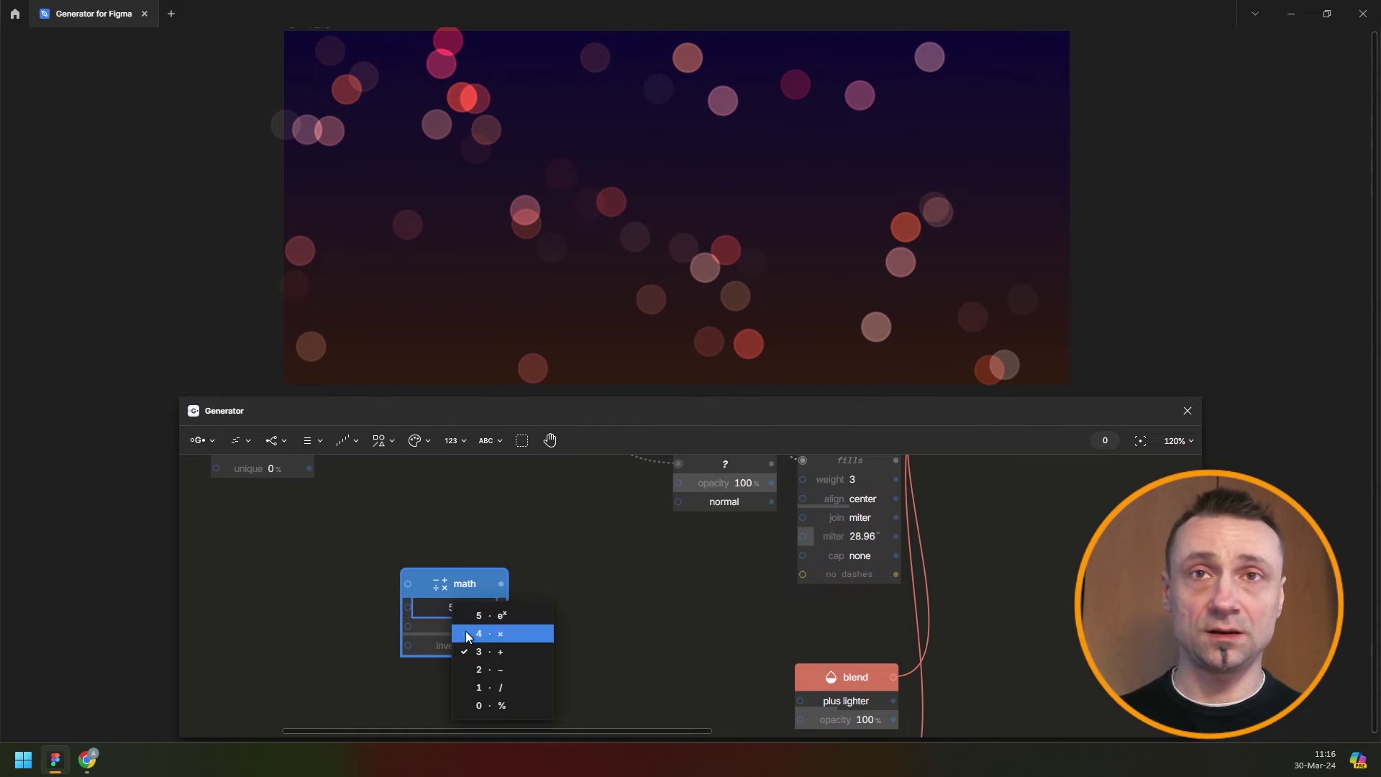
{"action": "left_click", "coordinate": [492, 666]}
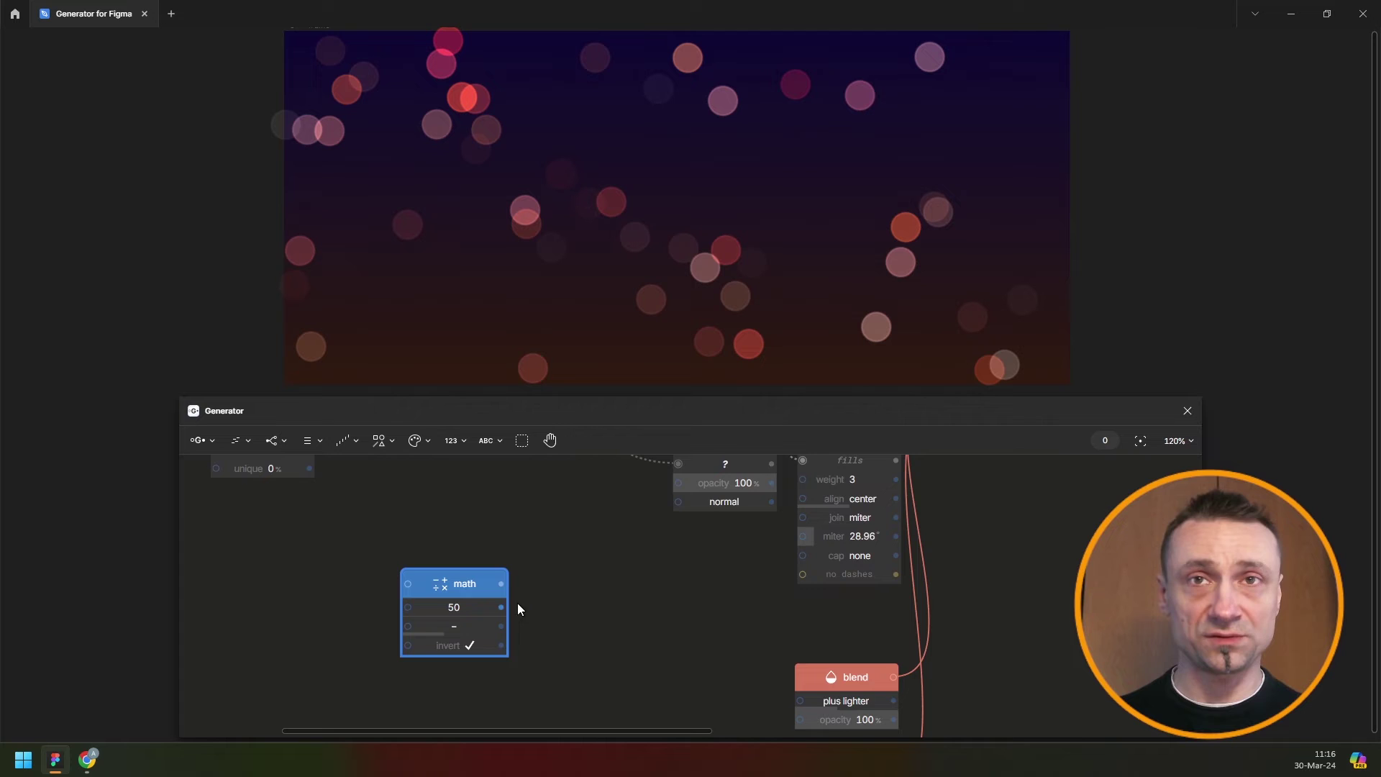
{"action": "scroll", "coordinate": [463, 564], "scroll_direction": "up", "scroll_amount": 2}
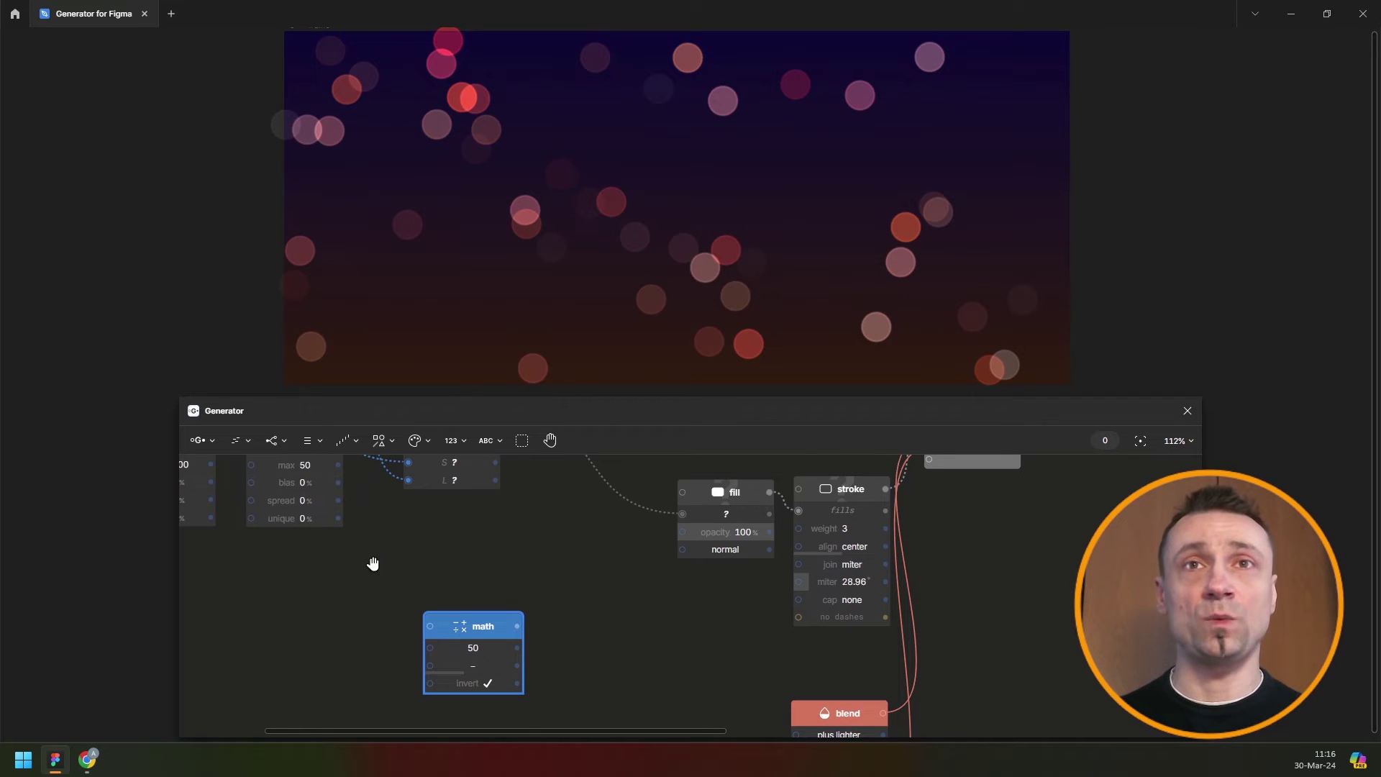
{"action": "scroll", "coordinate": [360, 518], "scroll_direction": "up", "scroll_amount": 2}
- Wire the random value into the math node and its result into the layer blur radius
{"action": "mouse_move", "coordinate": [341, 464]}
{"action": "left_mouse_down"}
{"action": "mouse_move", "coordinate": [434, 697]}
{"action": "mouse_move", "coordinate": [483, 659]}
{"action": "left_mouse_up"}
{"action": "scroll", "coordinate": [434, 697], "scroll_direction": "down", "scroll_amount": 1}
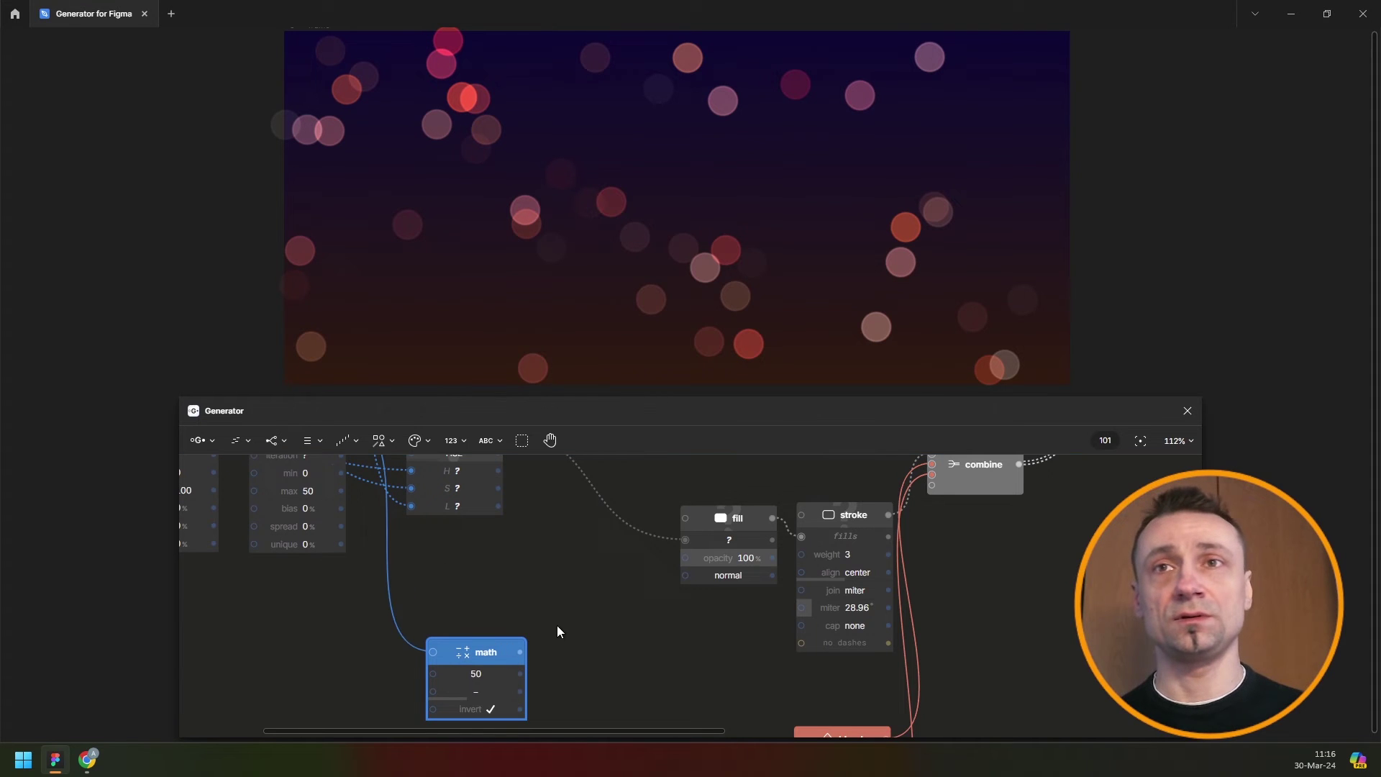
{"action": "scroll", "coordinate": [518, 620], "scroll_direction": "down", "scroll_amount": 1}
{"action": "left_click_drag", "start_coordinate": [512, 606], "coordinate": [780, 714]}
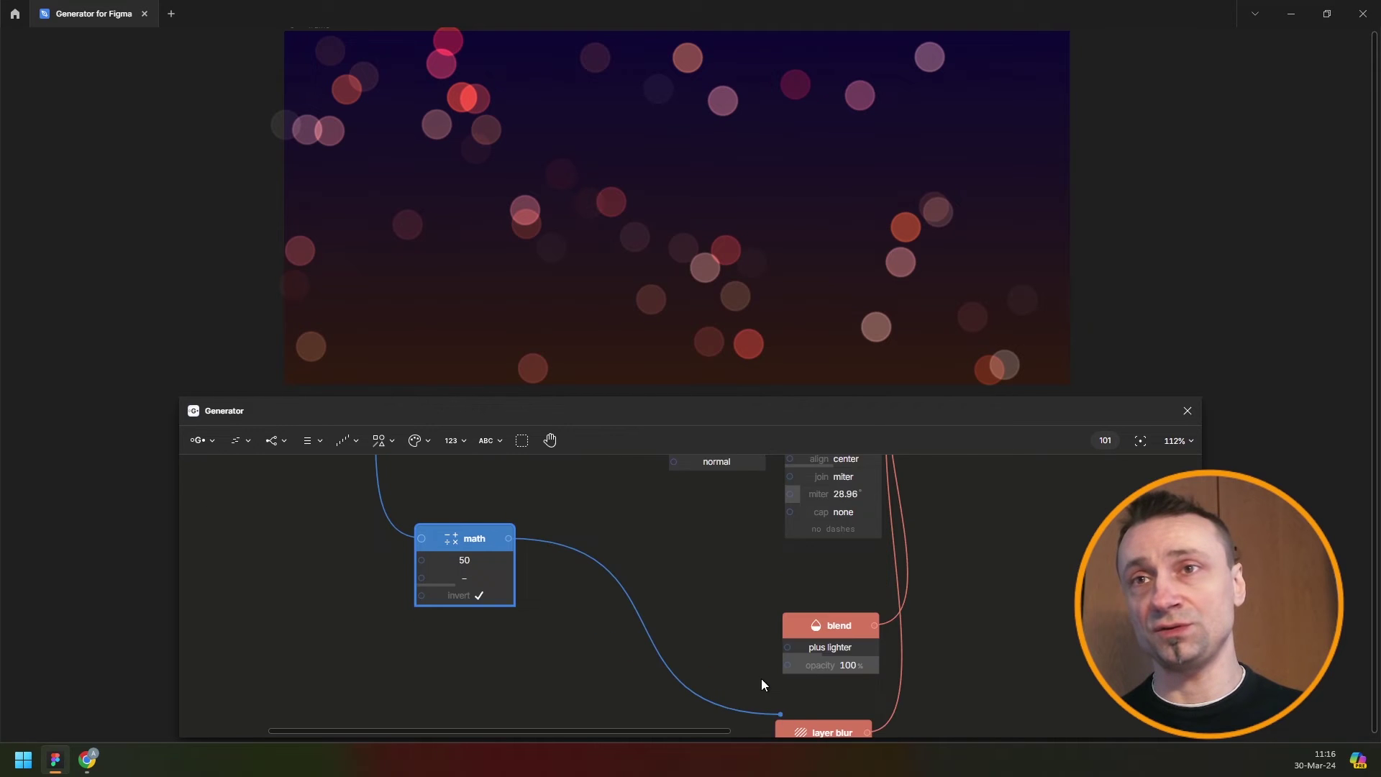
{"action": "left_click_drag", "start_coordinate": [780, 714], "coordinate": [801, 678]}
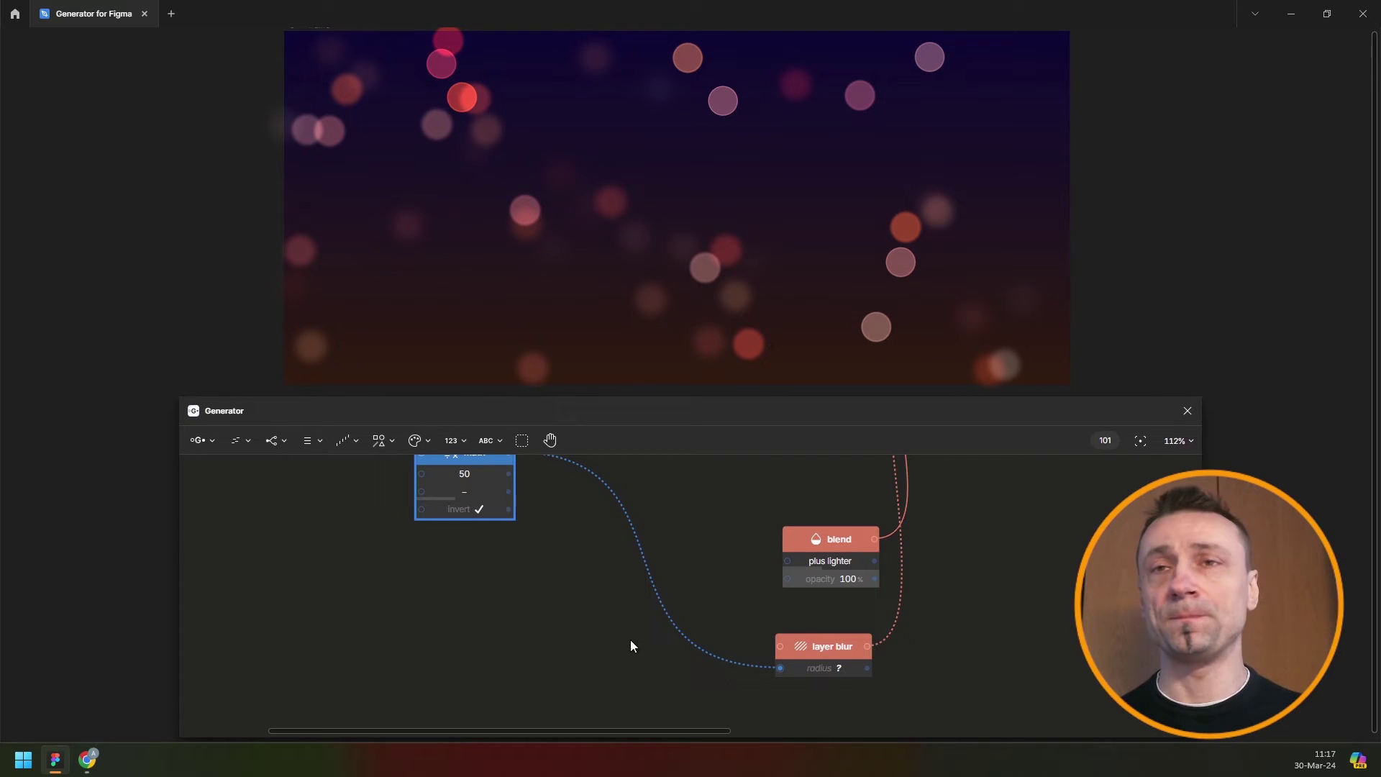
- Raise the circle fill opacity to 85%
{"action": "scroll", "coordinate": [676, 536], "scroll_direction": "down", "scroll_amount": 3}
{"action": "scroll", "coordinate": [667, 564], "scroll_direction": "up", "scroll_amount": 4}
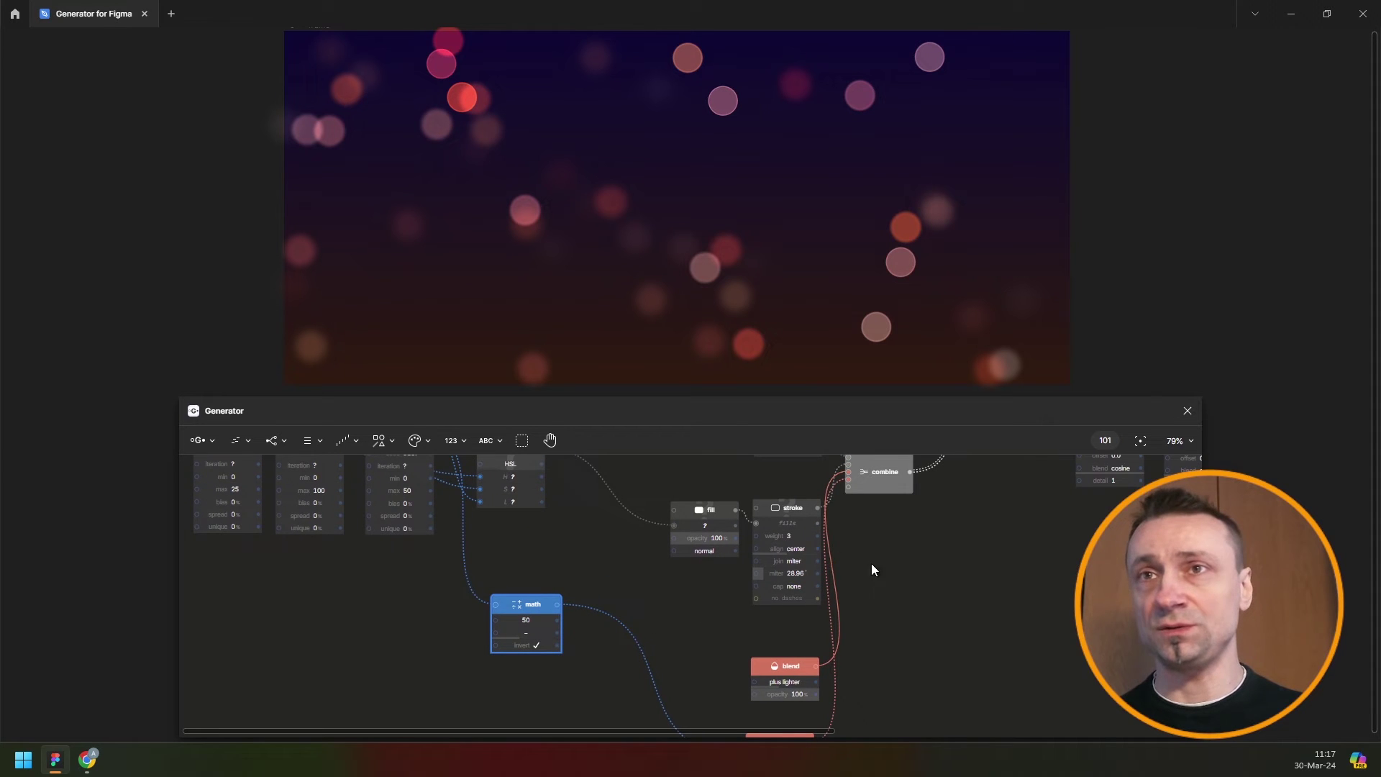
{"action": "scroll", "coordinate": [898, 599], "scroll_direction": "up", "scroll_amount": 5}
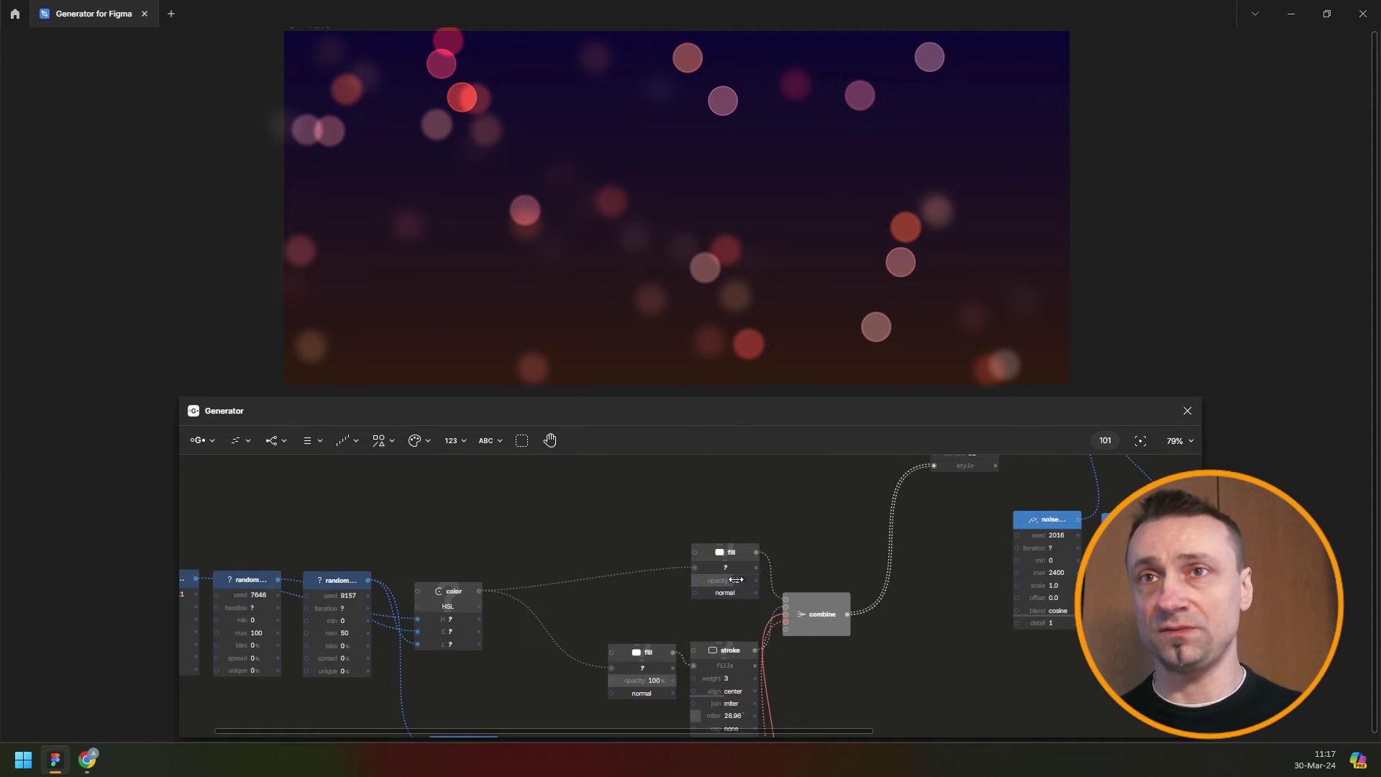
{"action": "key", "text": "Up"}
{"action": "key", "text": "Up"}
{"action": "key", "text": "Up"}
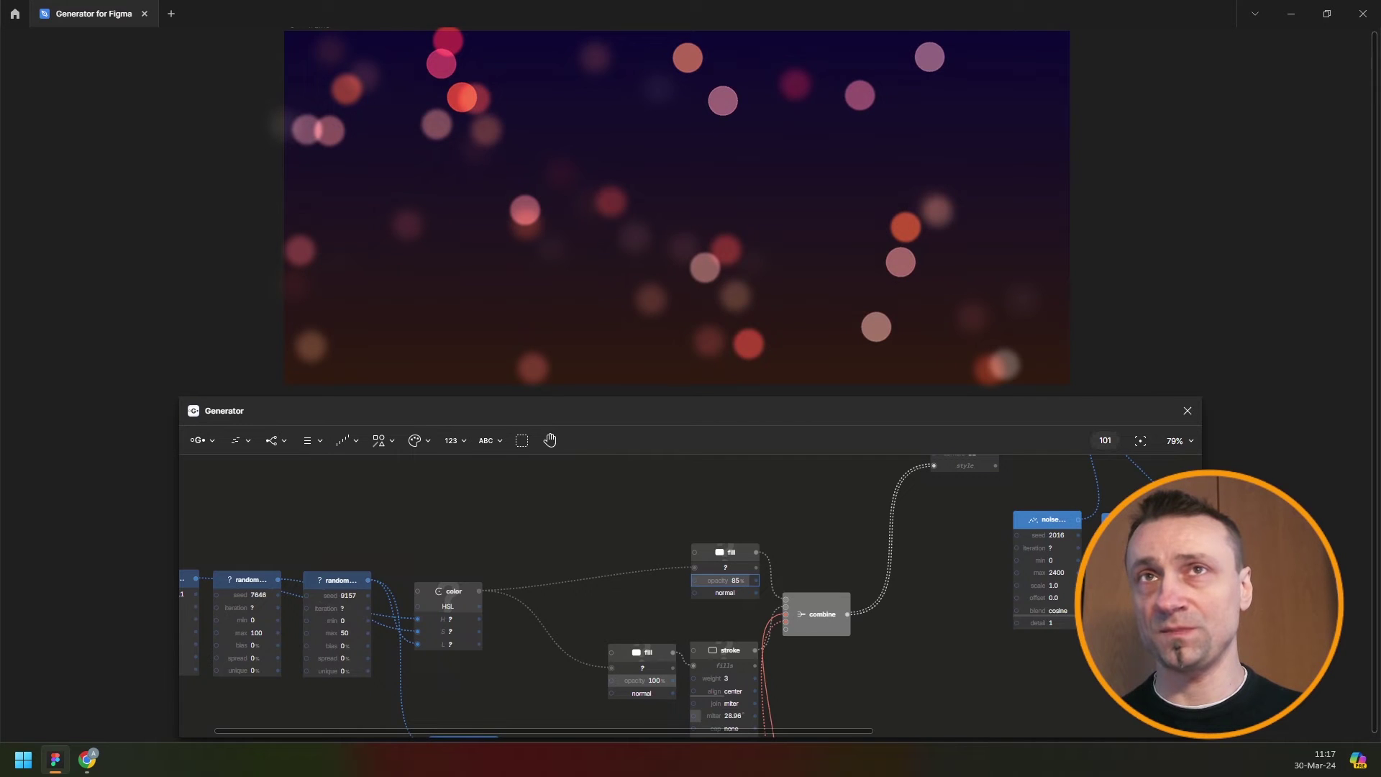
{"action": "key", "text": "Return"}
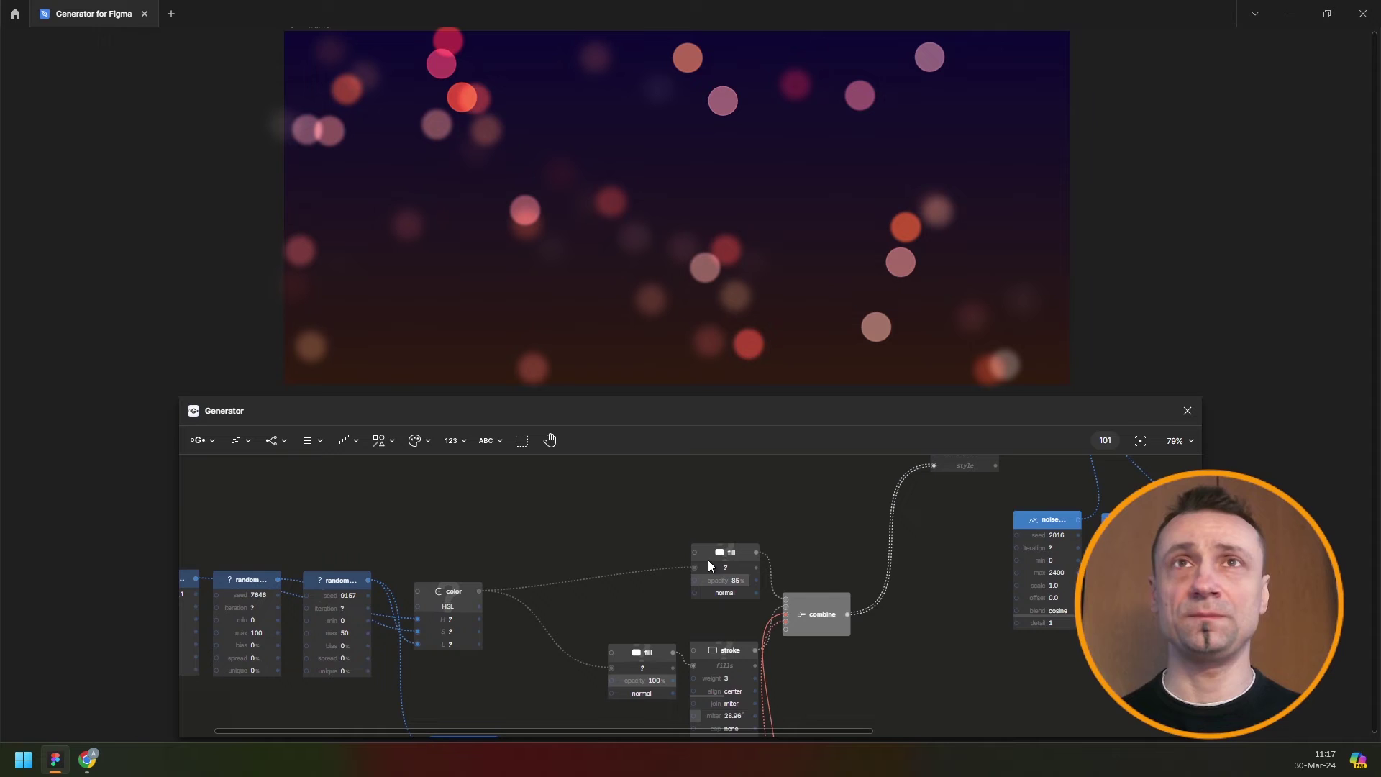
- Insert a second math node multiplying the blur radius by 1.5
{"action": "scroll", "coordinate": [619, 533], "scroll_direction": "down", "scroll_amount": 5}
{"action": "scroll", "coordinate": [619, 532], "scroll_direction": "left", "scroll_amount": 2}
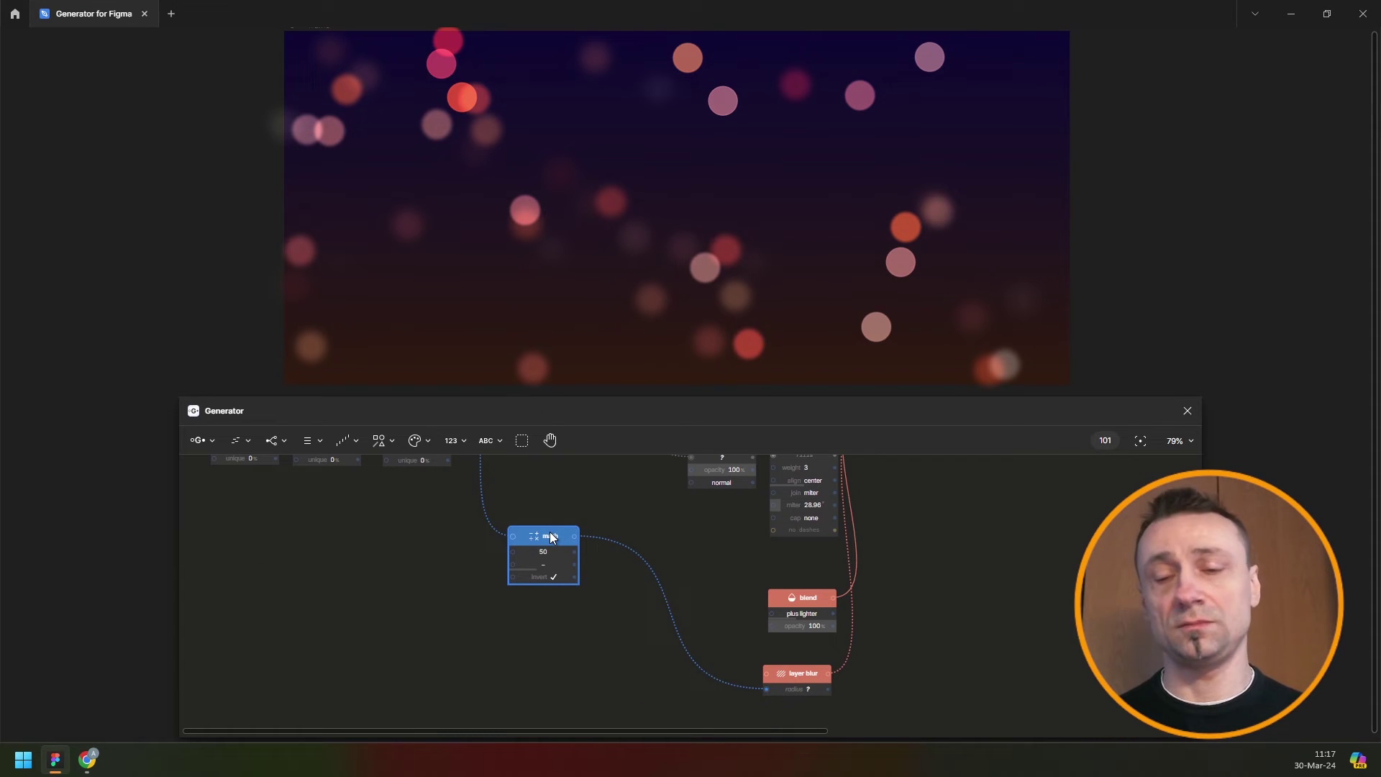
{"action": "key", "text": "space"}
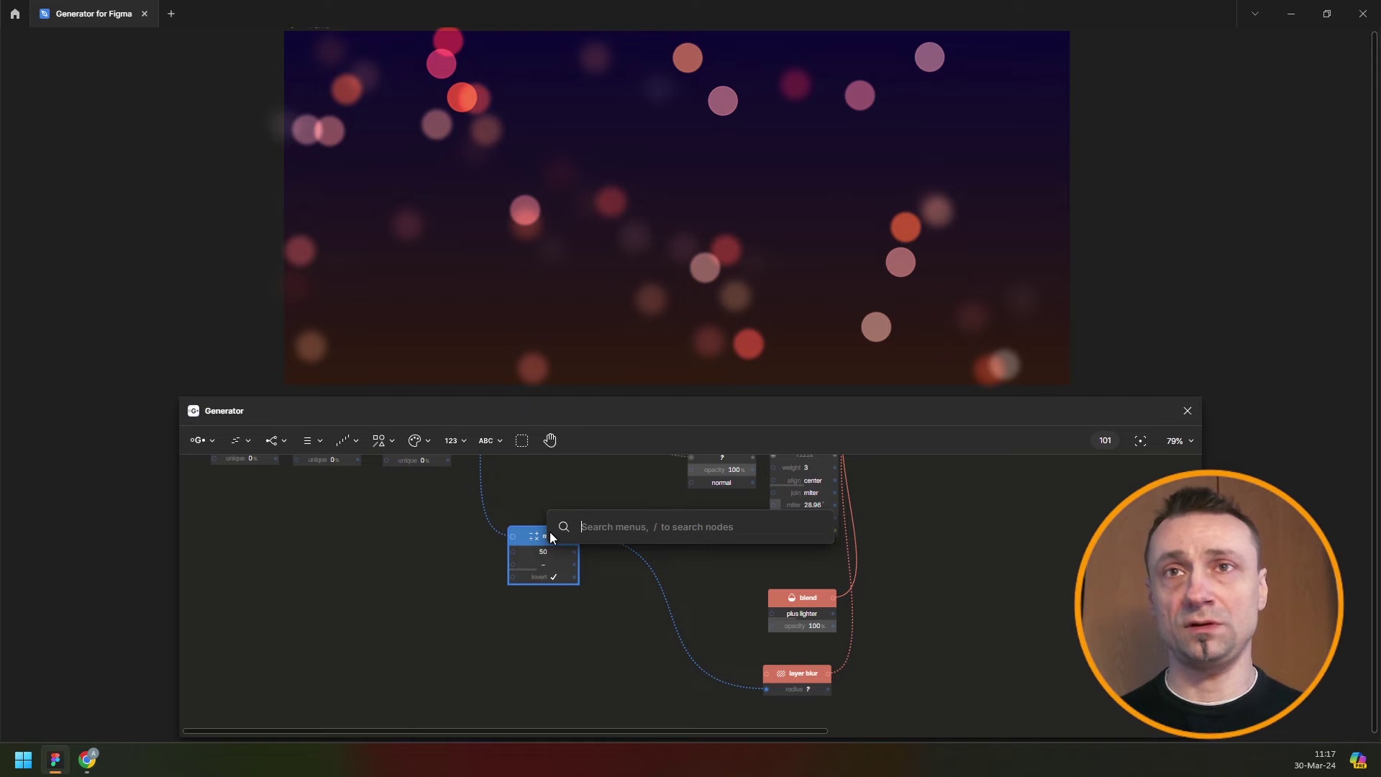
{"action": "type", "text": "mod"}
{"action": "key", "text": "Return"}
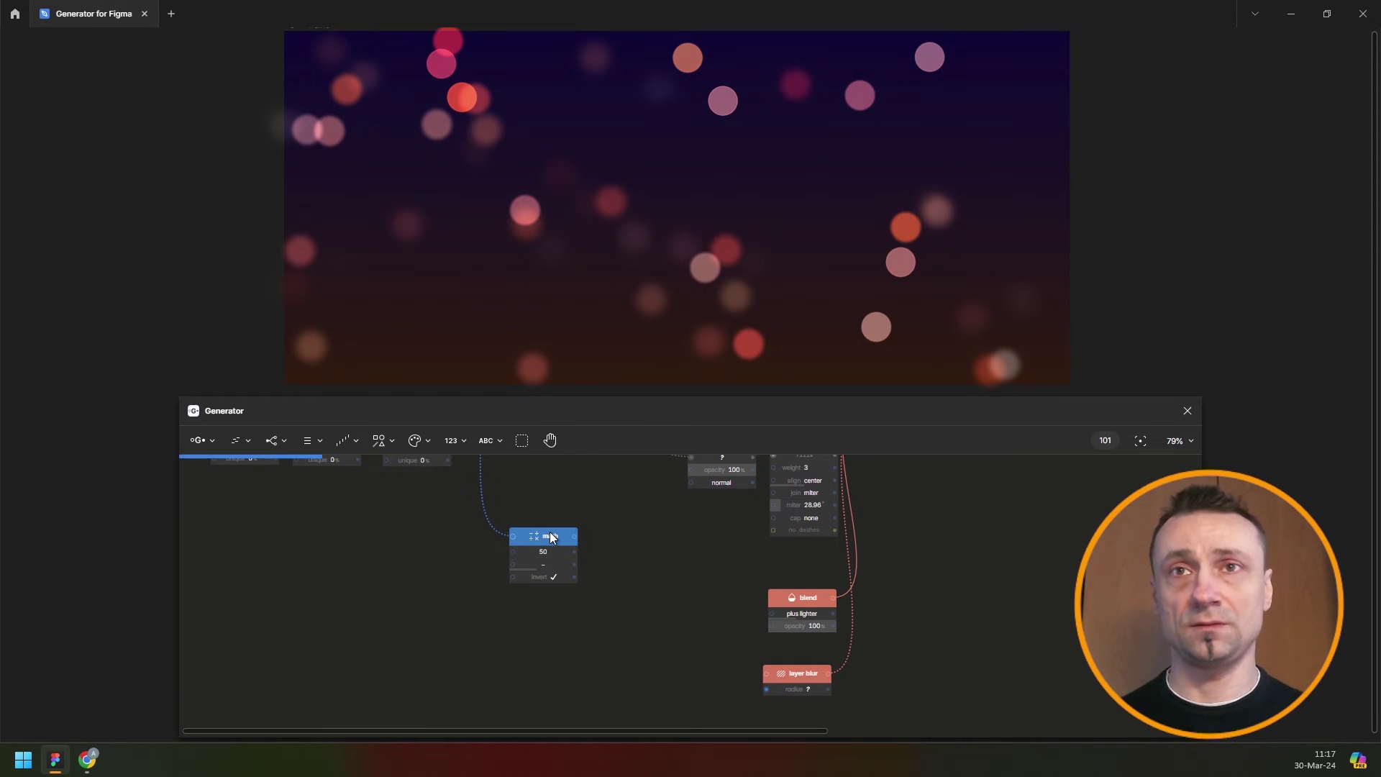
{"action": "left_click", "coordinate": [637, 565]}
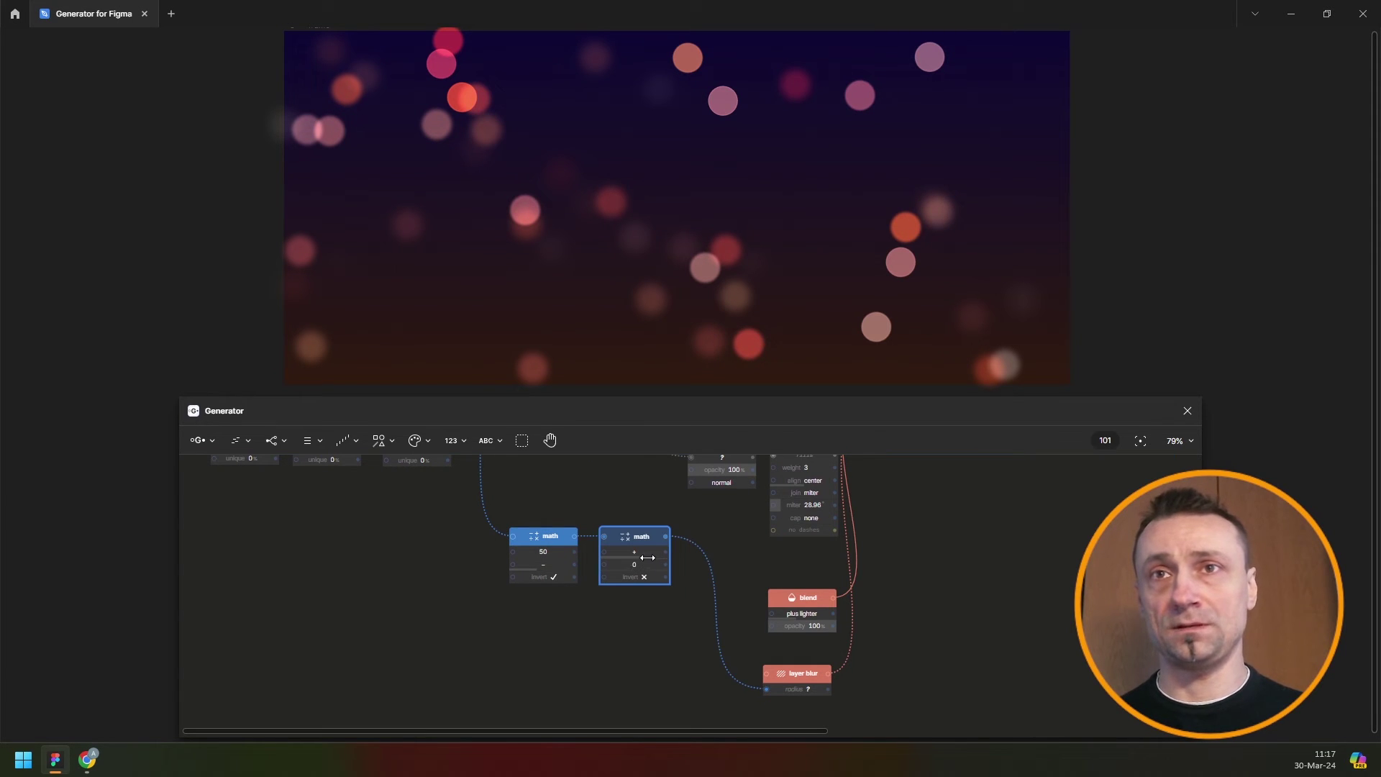
{"action": "type", "text": "*2"}
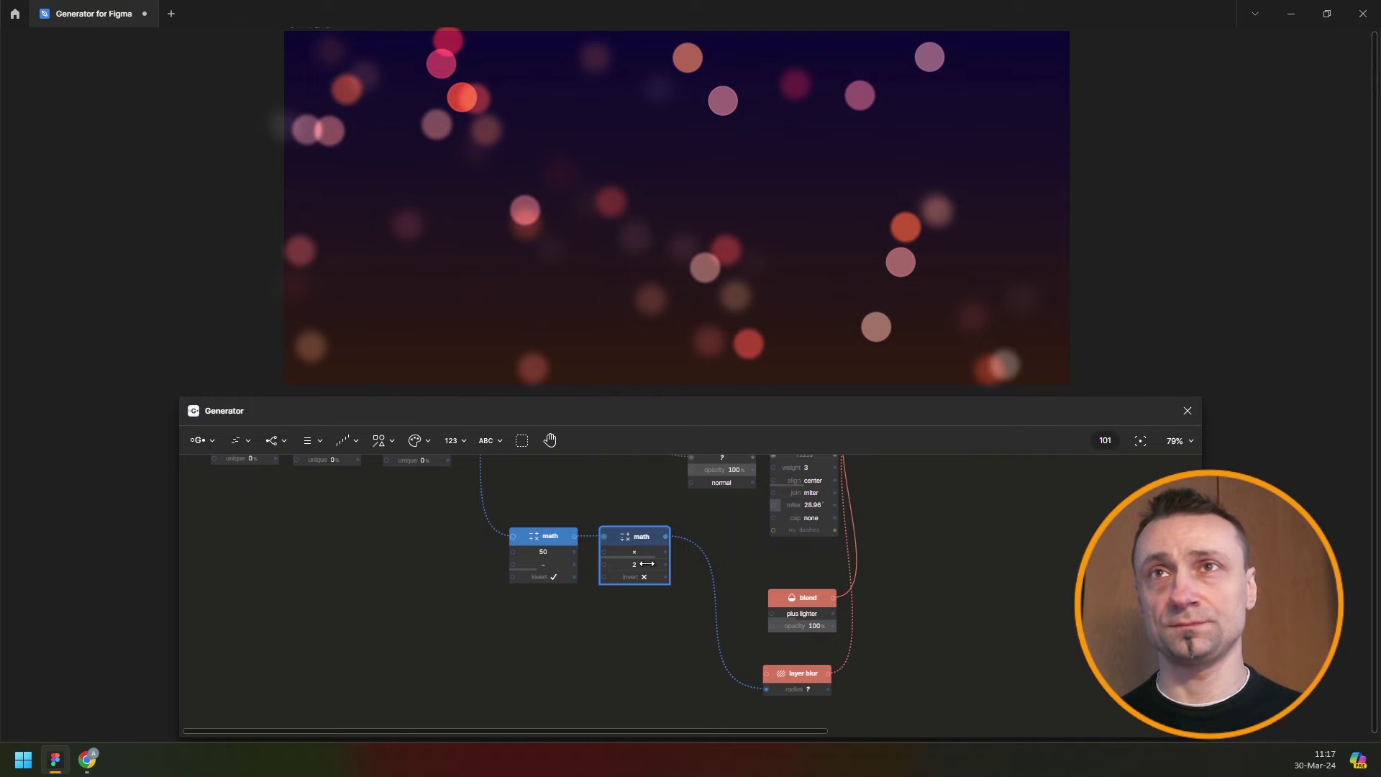
{"action": "scroll", "coordinate": [912, 562], "scroll_direction": "up", "scroll_amount": 2}
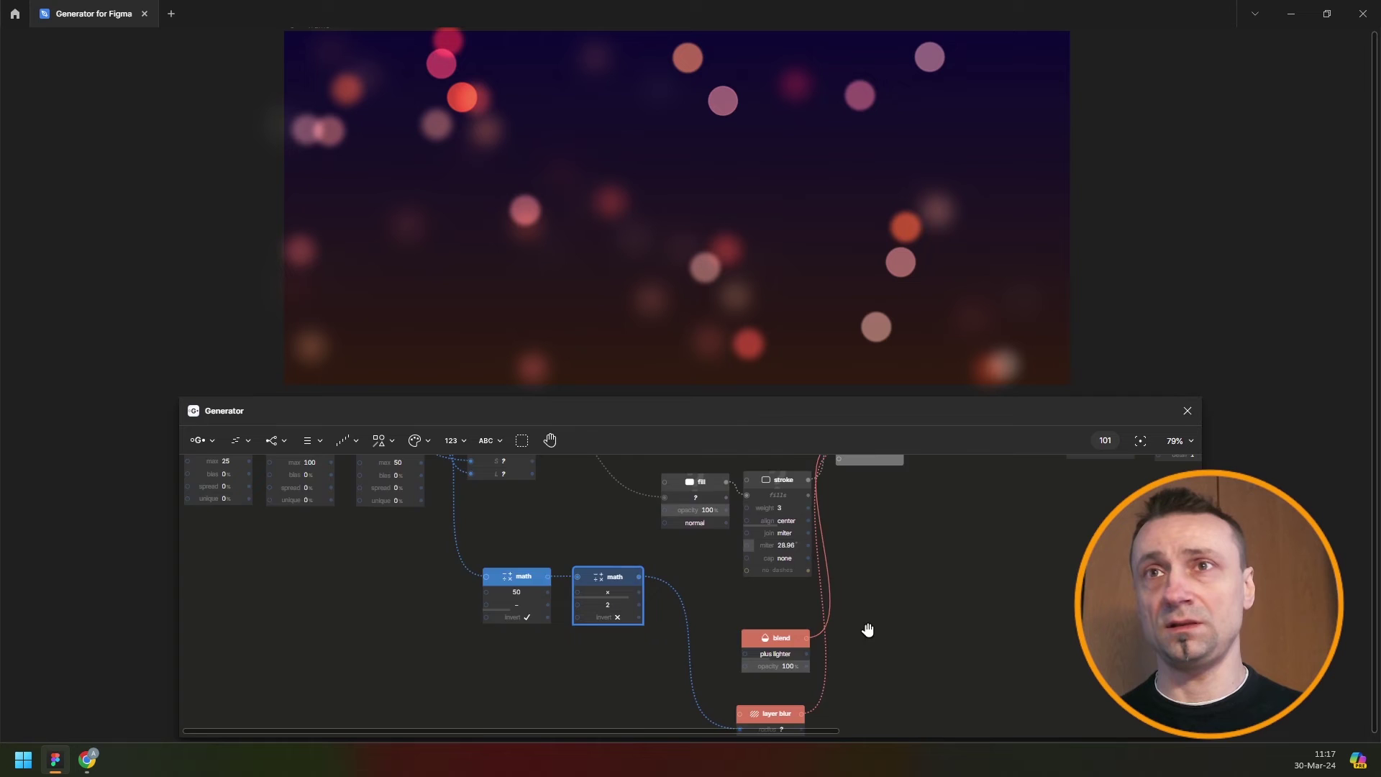
{"action": "scroll", "coordinate": [898, 541], "scroll_direction": "down", "scroll_amount": 1}
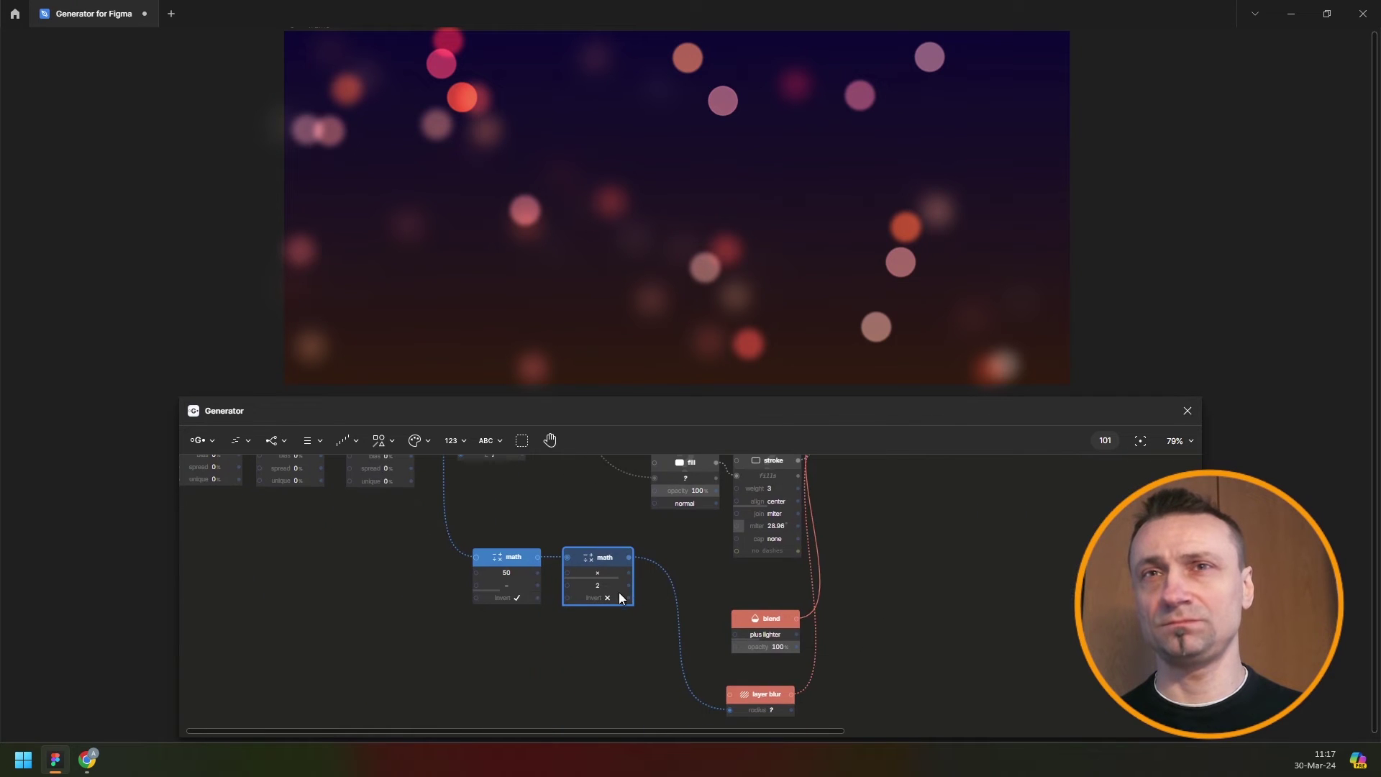
{"action": "type", "text": "1.5"}
{"action": "key", "text": "Return"}
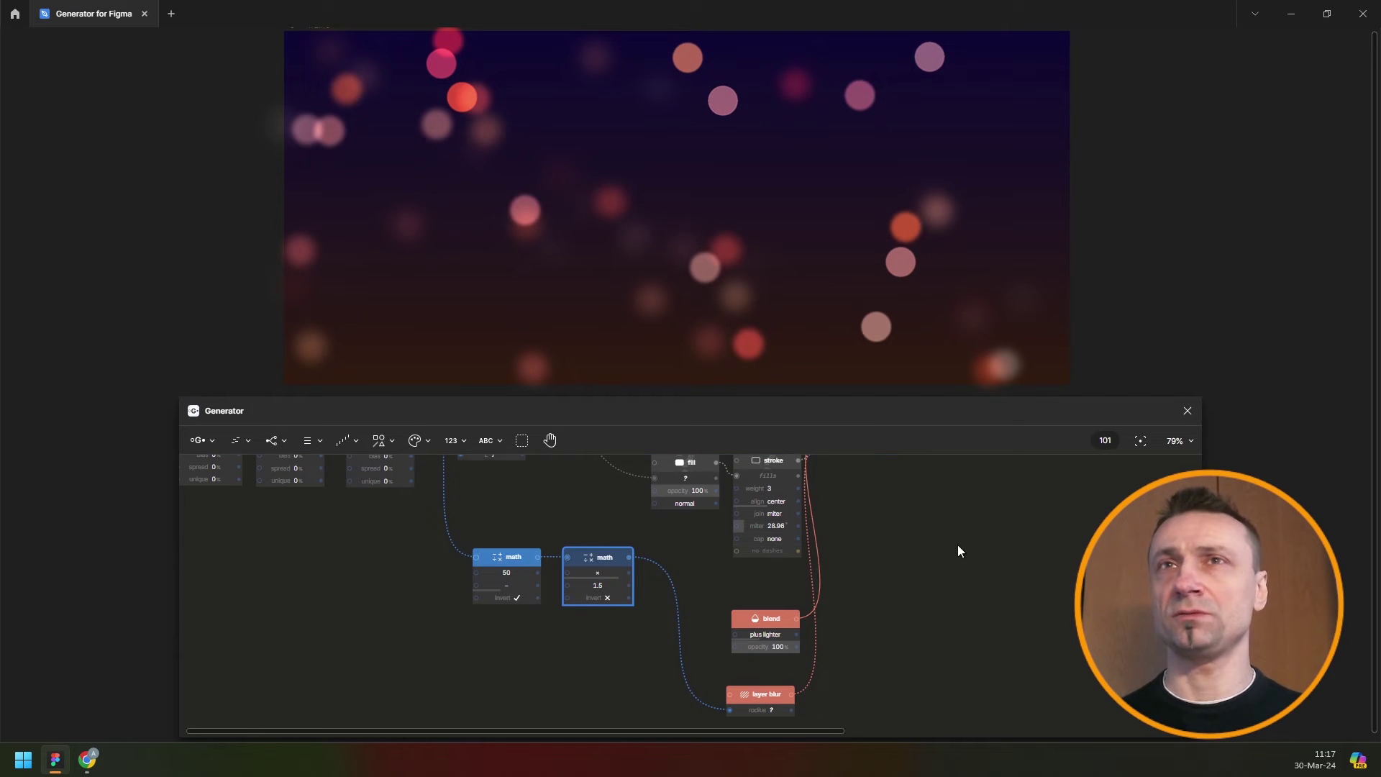
- Raise the repeat node's count from 50 to 200
{"action": "mouse_move", "coordinate": [861, 707]}
{"action": "left_mouse_down"}
{"action": "mouse_move", "coordinate": [798, 508]}
{"action": "mouse_move", "coordinate": [724, 645]}
{"action": "left_mouse_up"}
{"action": "scroll", "coordinate": [496, 653], "scroll_direction": "up", "scroll_amount": 1}
{"action": "scroll", "coordinate": [857, 557], "scroll_direction": "right", "scroll_amount": 5}
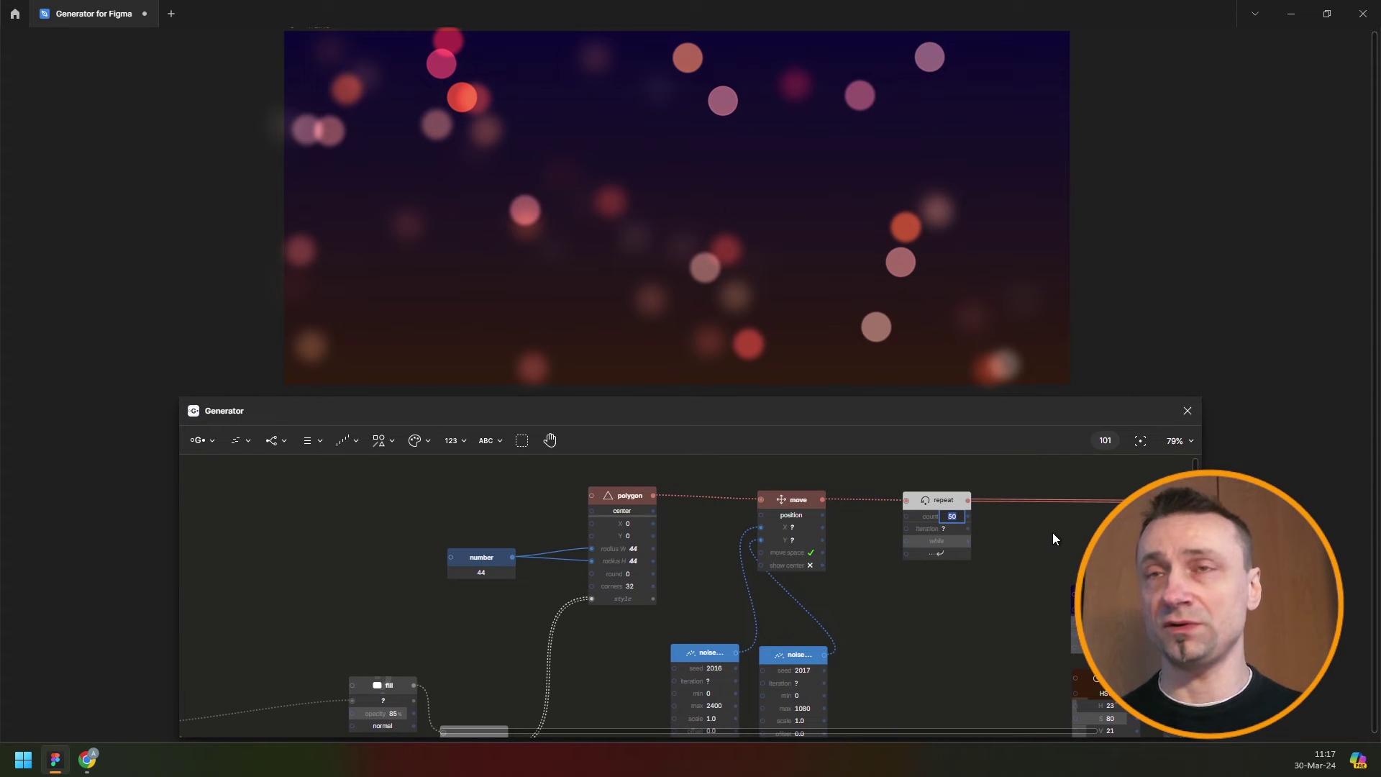
{"action": "type", "text": "200"}
{"action": "key", "text": "Return"}
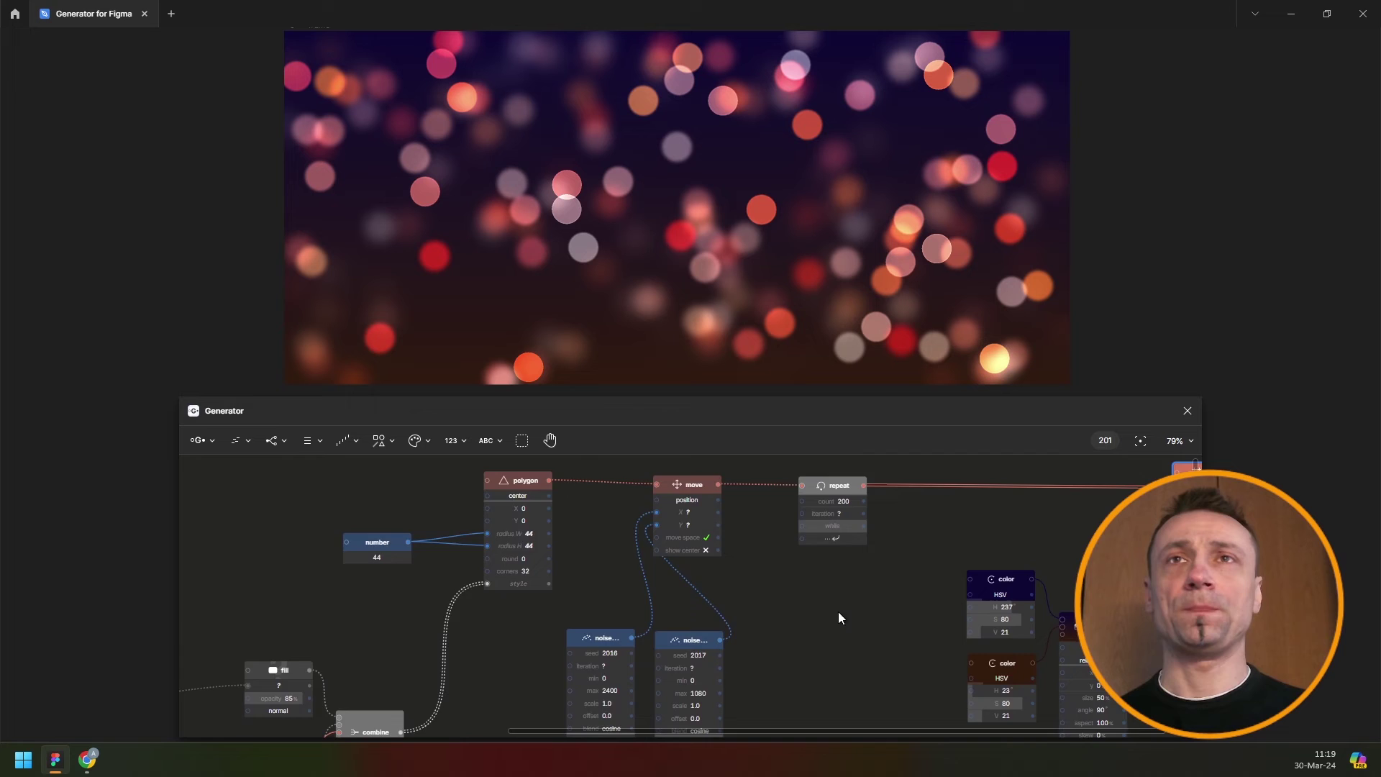
- Set the right noise node's scale to 10, then change it to 20
{"action": "scroll", "coordinate": [839, 612], "scroll_direction": "down", "scroll_amount": 5}
{"action": "scroll", "coordinate": [804, 586], "scroll_direction": "up", "scroll_amount": 1}
{"action": "scroll", "coordinate": [805, 588], "scroll_direction": "up", "scroll_amount": 5}
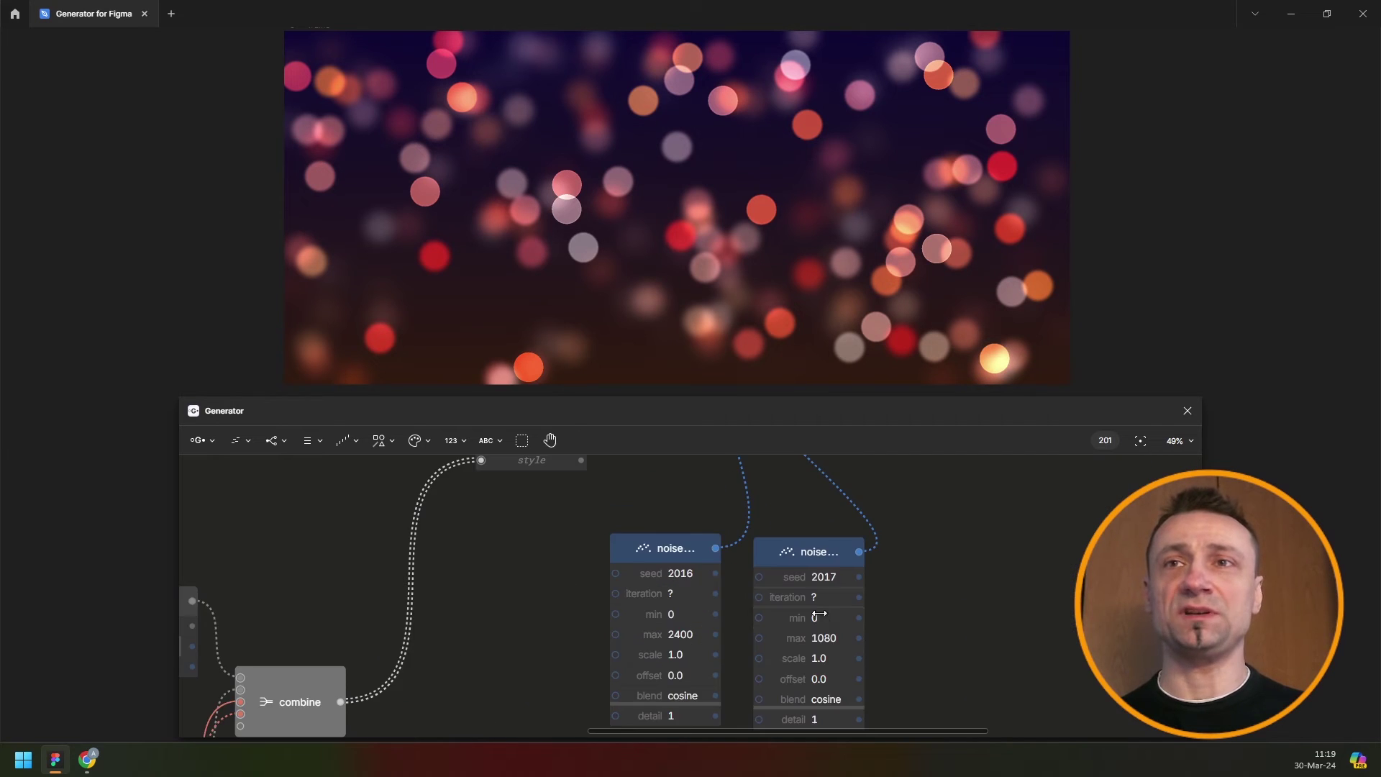
{"action": "scroll", "coordinate": [832, 657], "scroll_direction": "up", "scroll_amount": 3}
{"action": "left_click_drag", "start_coordinate": [900, 638], "coordinate": [837, 561]}
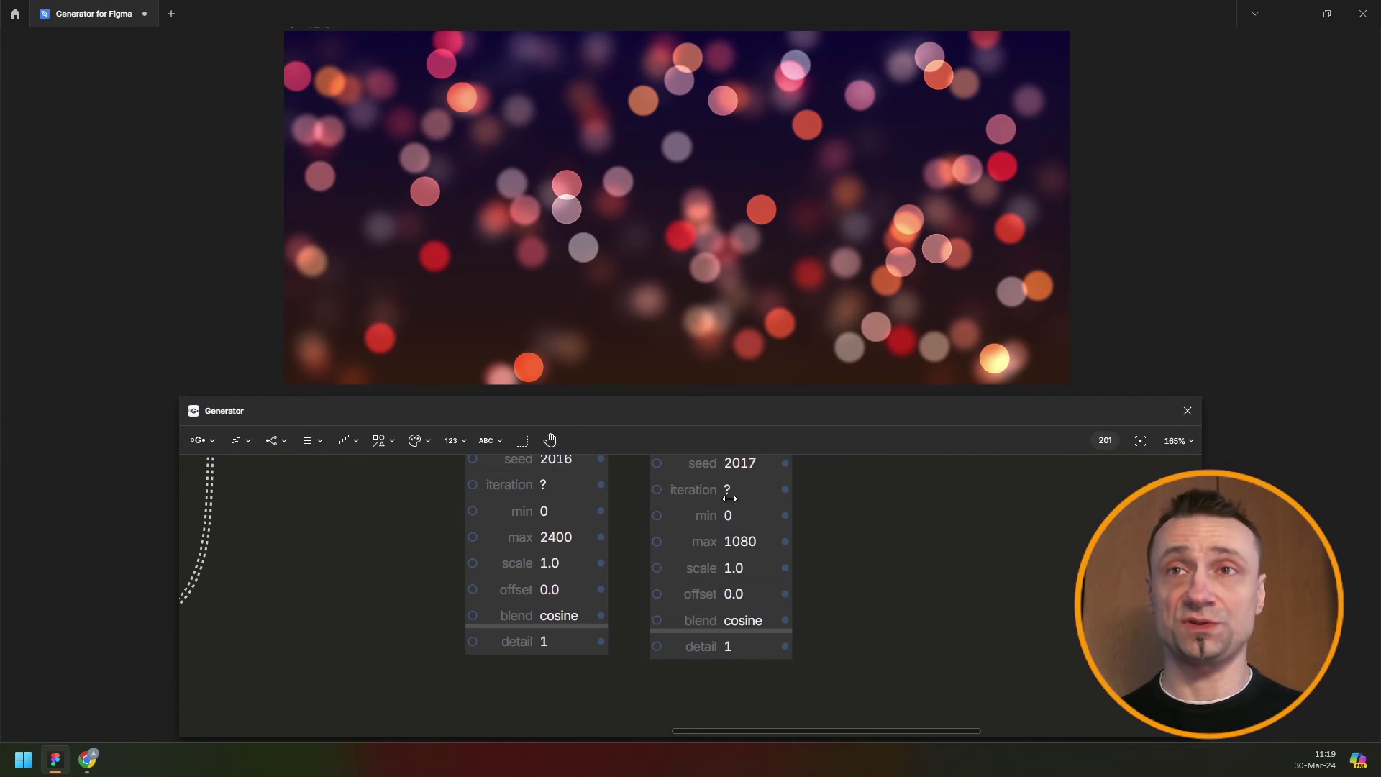
{"action": "left_click", "coordinate": [756, 571]}
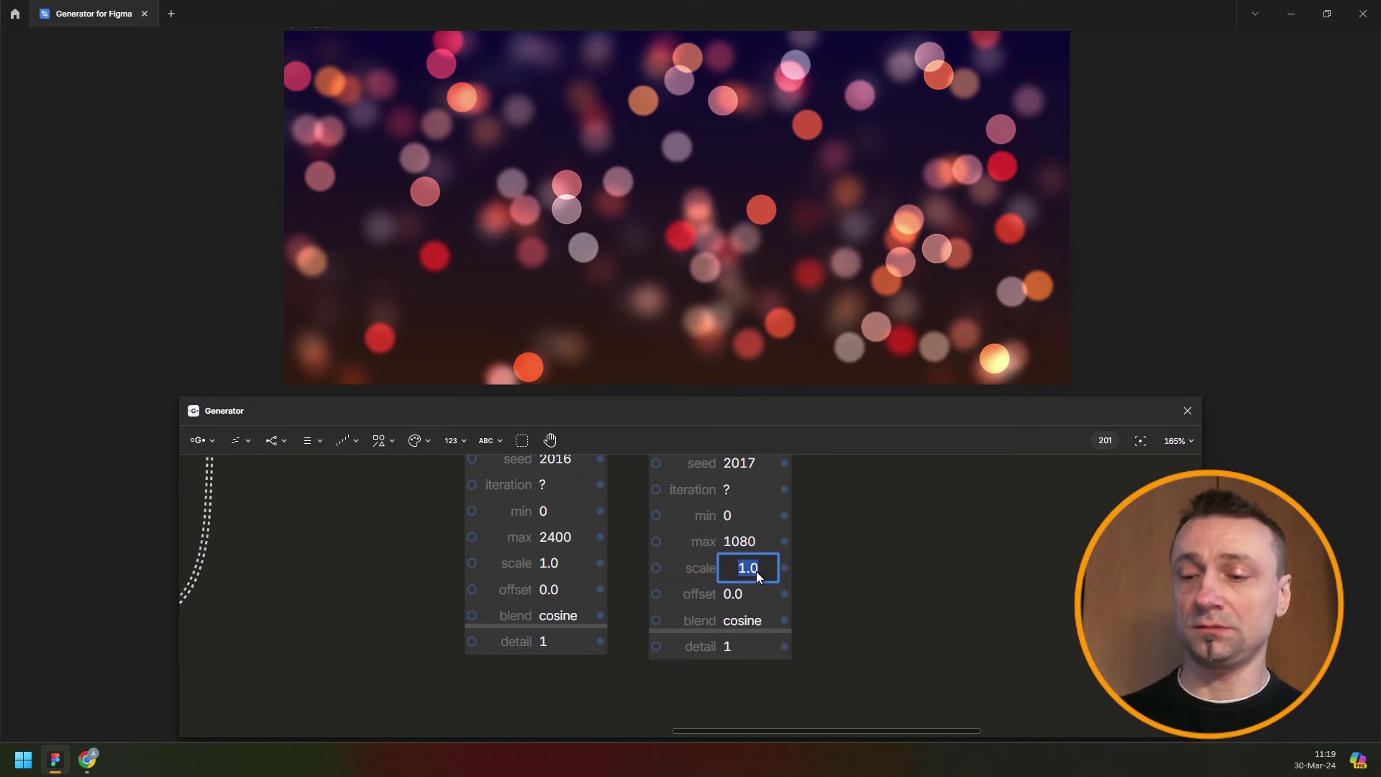
{"action": "type", "text": "10"}
{"action": "key", "text": "Return"}
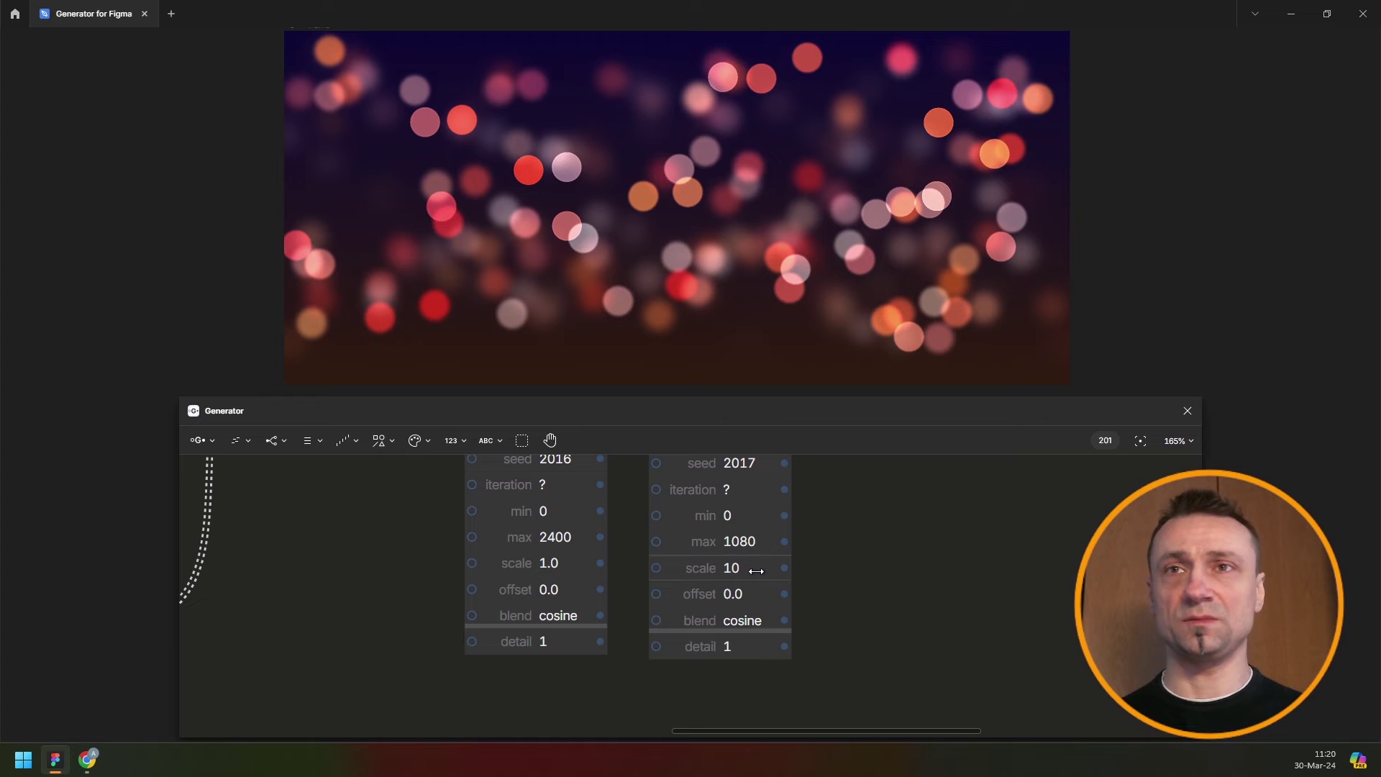
{"action": "left_click", "coordinate": [761, 575]}
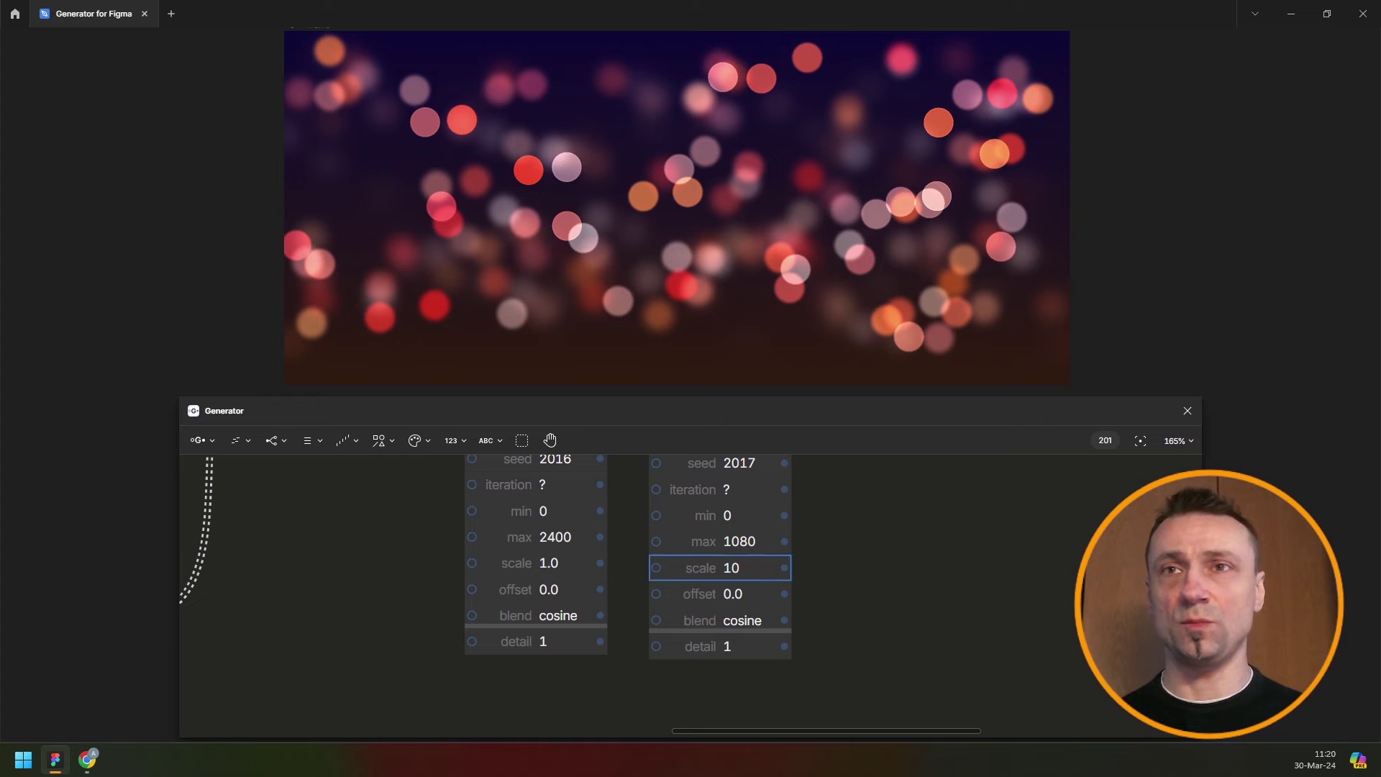
{"action": "left_click", "coordinate": [764, 567]}
{"action": "type", "text": "20"}
{"action": "key", "text": "Return"}
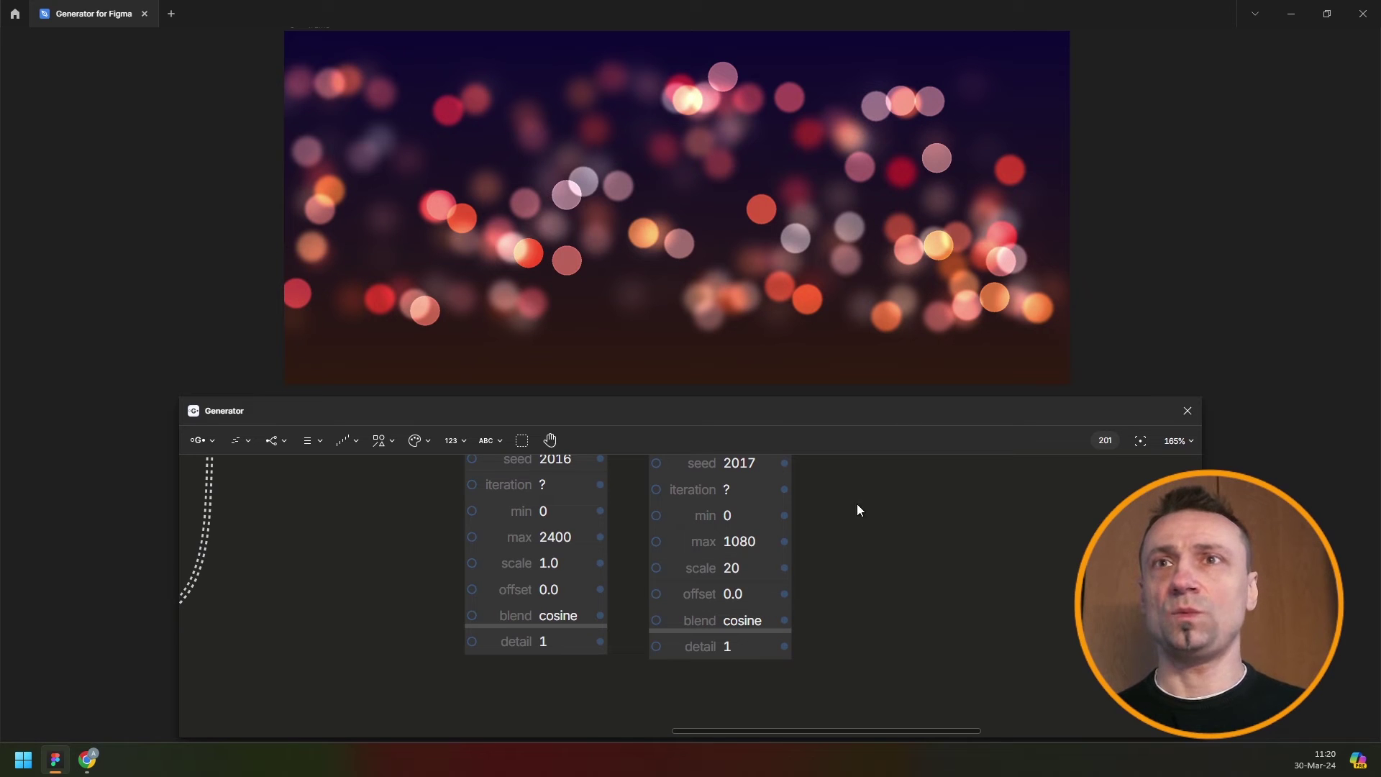
- Change the second noise node's maximum from 1080 to 1200
{"action": "scroll", "coordinate": [849, 634], "scroll_direction": "up", "scroll_amount": 3}
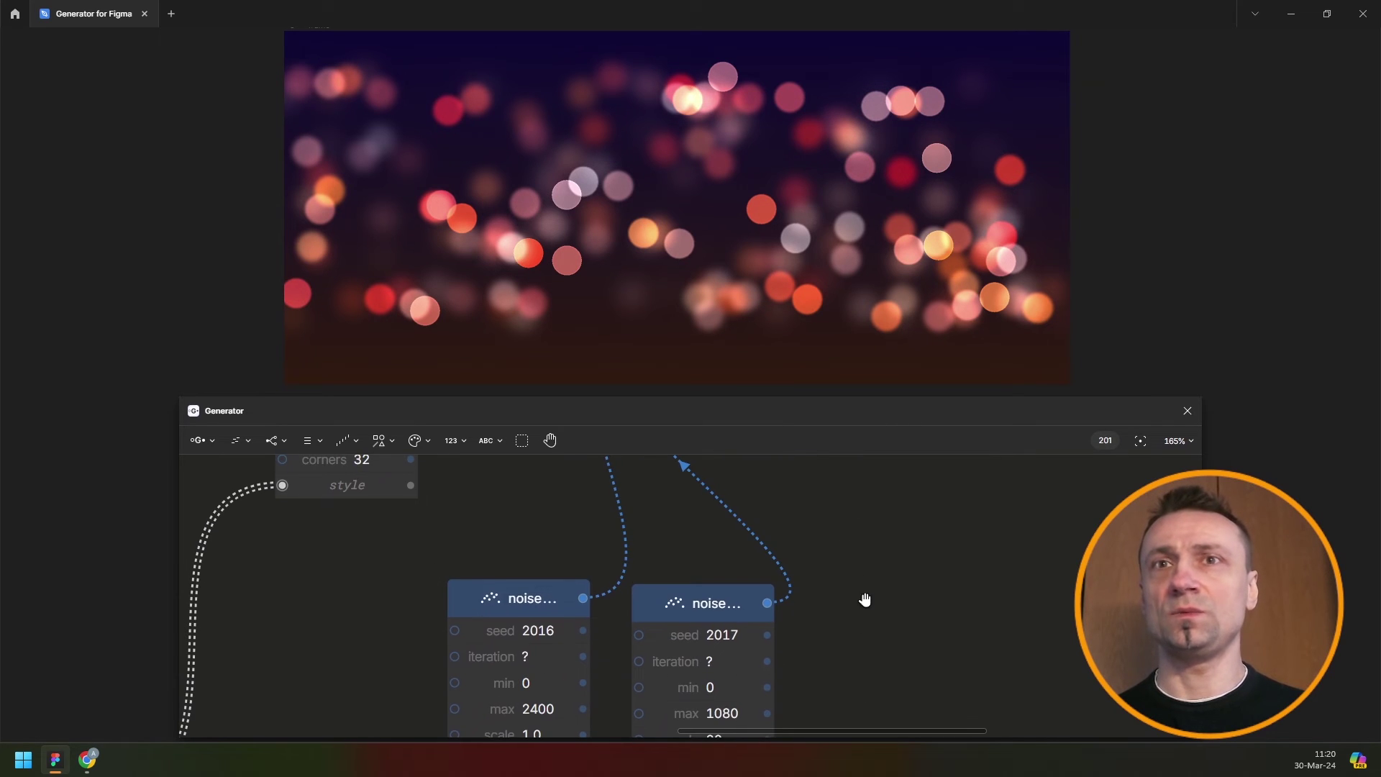
{"action": "scroll", "coordinate": [865, 600], "scroll_direction": "down", "scroll_amount": 2}
{"action": "left_click", "coordinate": [749, 591]}
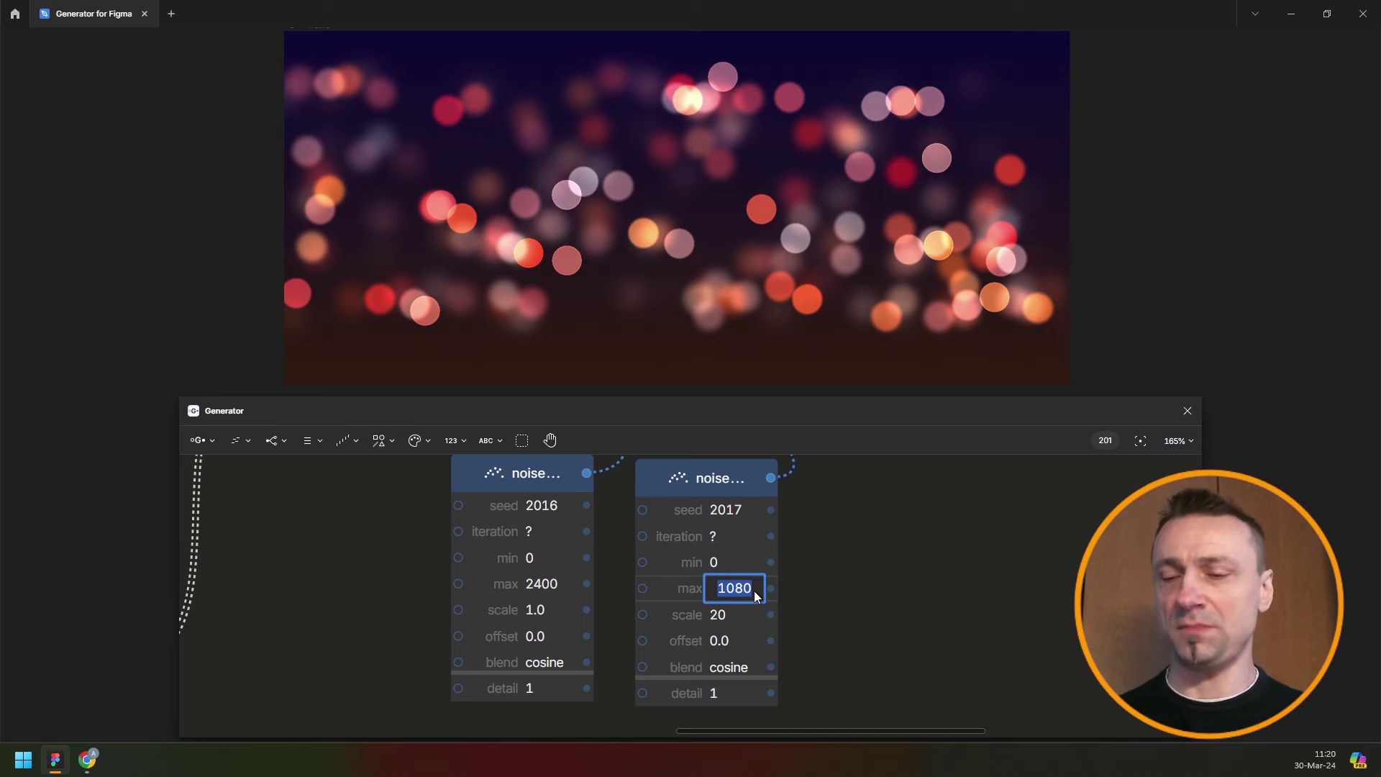
{"action": "type", "text": "120"}
{"action": "key", "text": "Return"}
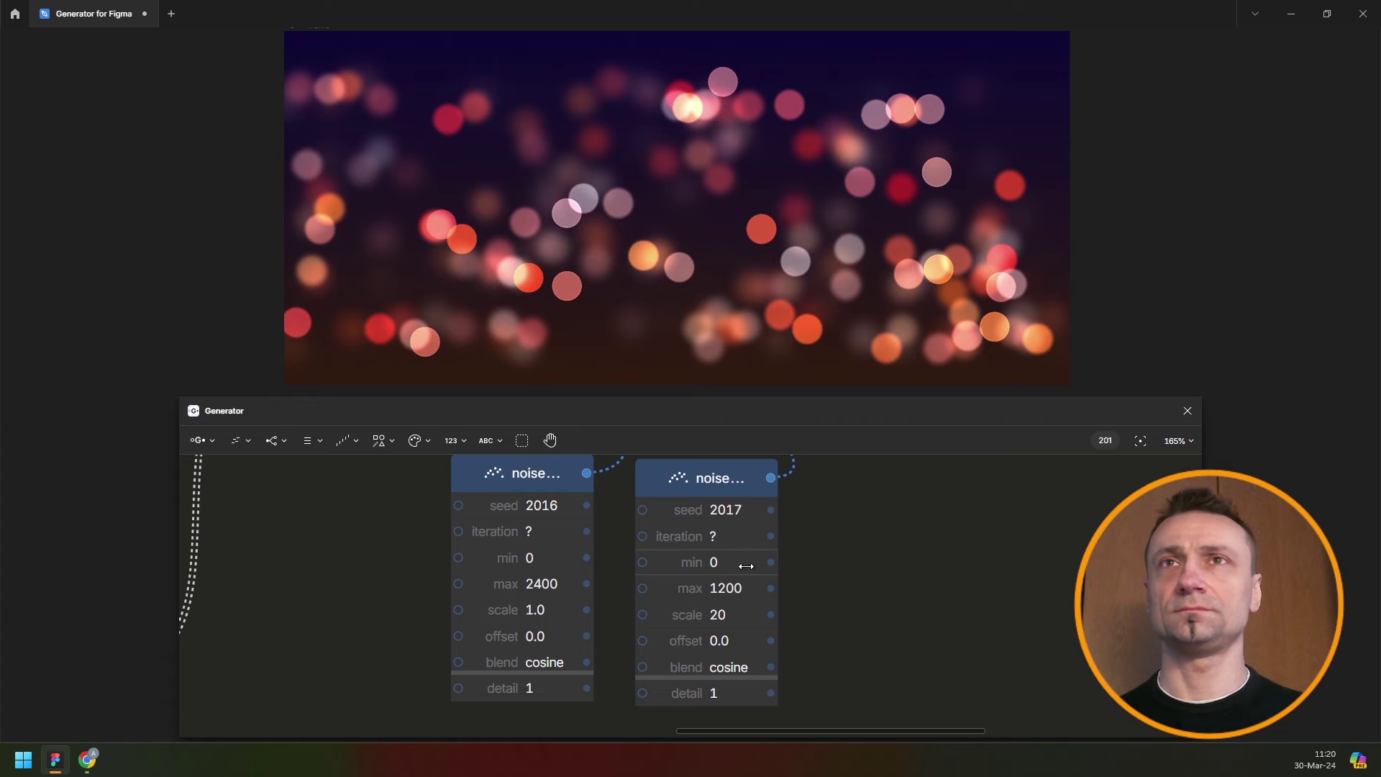
- Try circle radius values 88, 75 and 50 on the radius number node, ending at 65
{"action": "scroll", "coordinate": [878, 590], "scroll_direction": "up", "scroll_amount": 2}
{"action": "scroll", "coordinate": [750, 556], "scroll_direction": "left", "scroll_amount": 2}
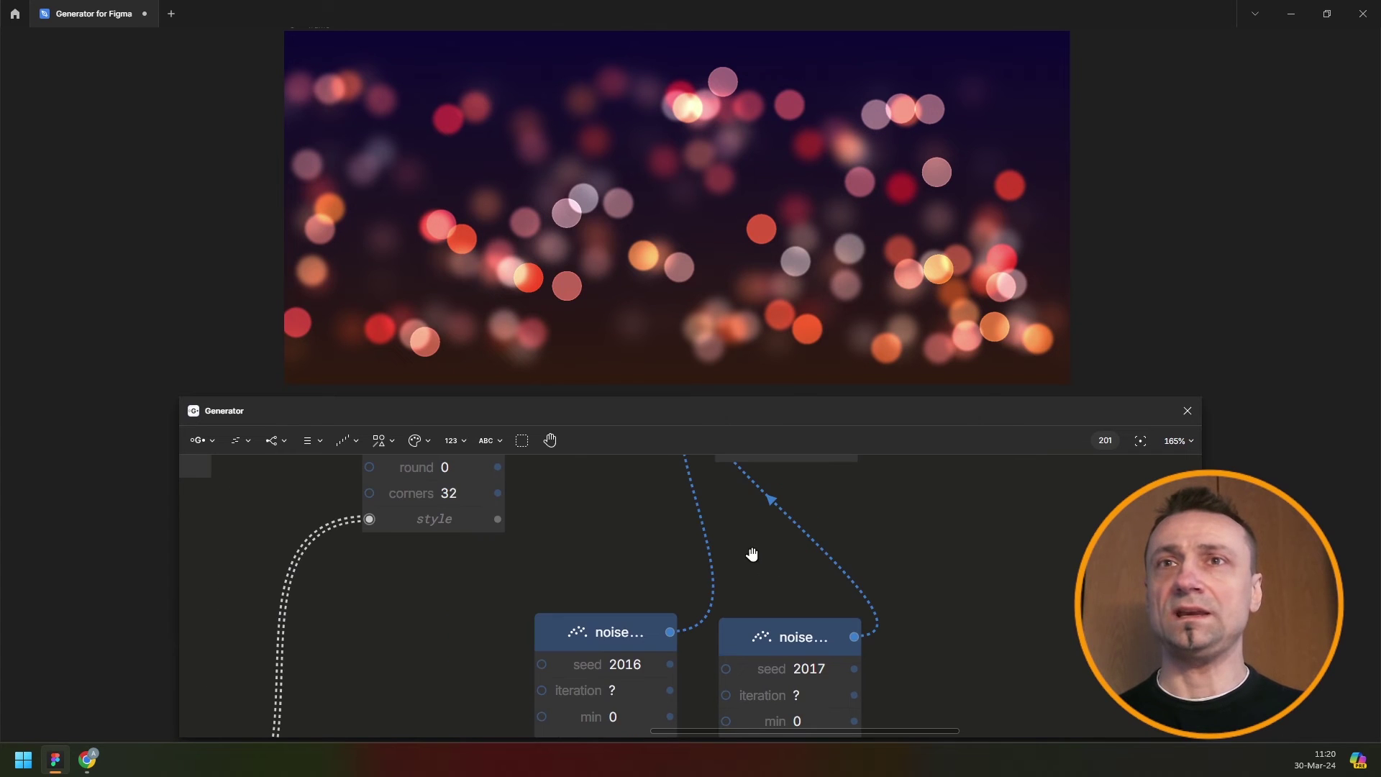
{"action": "scroll", "coordinate": [724, 516], "scroll_direction": "up", "scroll_amount": 2}
{"action": "scroll", "coordinate": [724, 516], "scroll_direction": "up", "scroll_amount": 2}
{"action": "scroll", "coordinate": [748, 561], "scroll_direction": "down", "scroll_amount": 3}
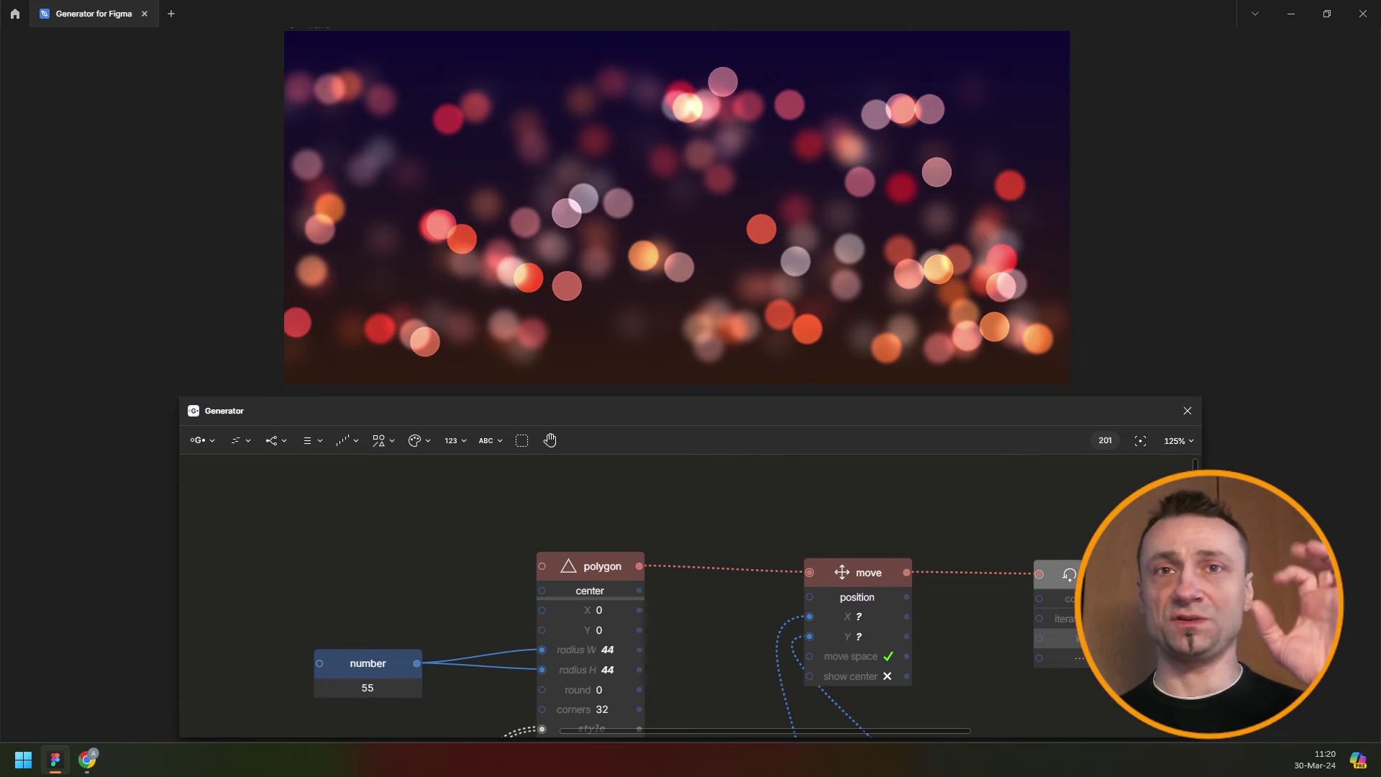
{"action": "type", "text": "88"}
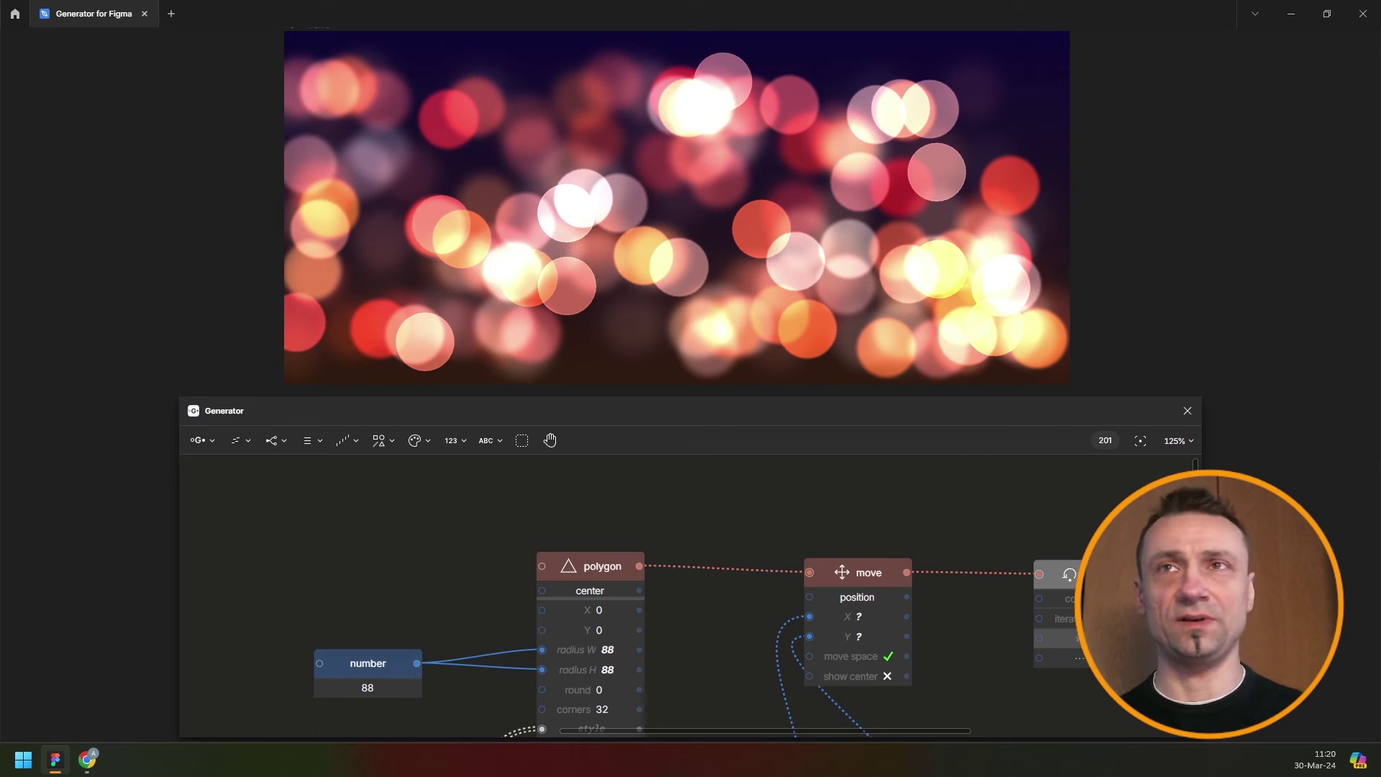
{"action": "left_click_drag", "start_coordinate": [414, 688], "coordinate": [394, 688]}
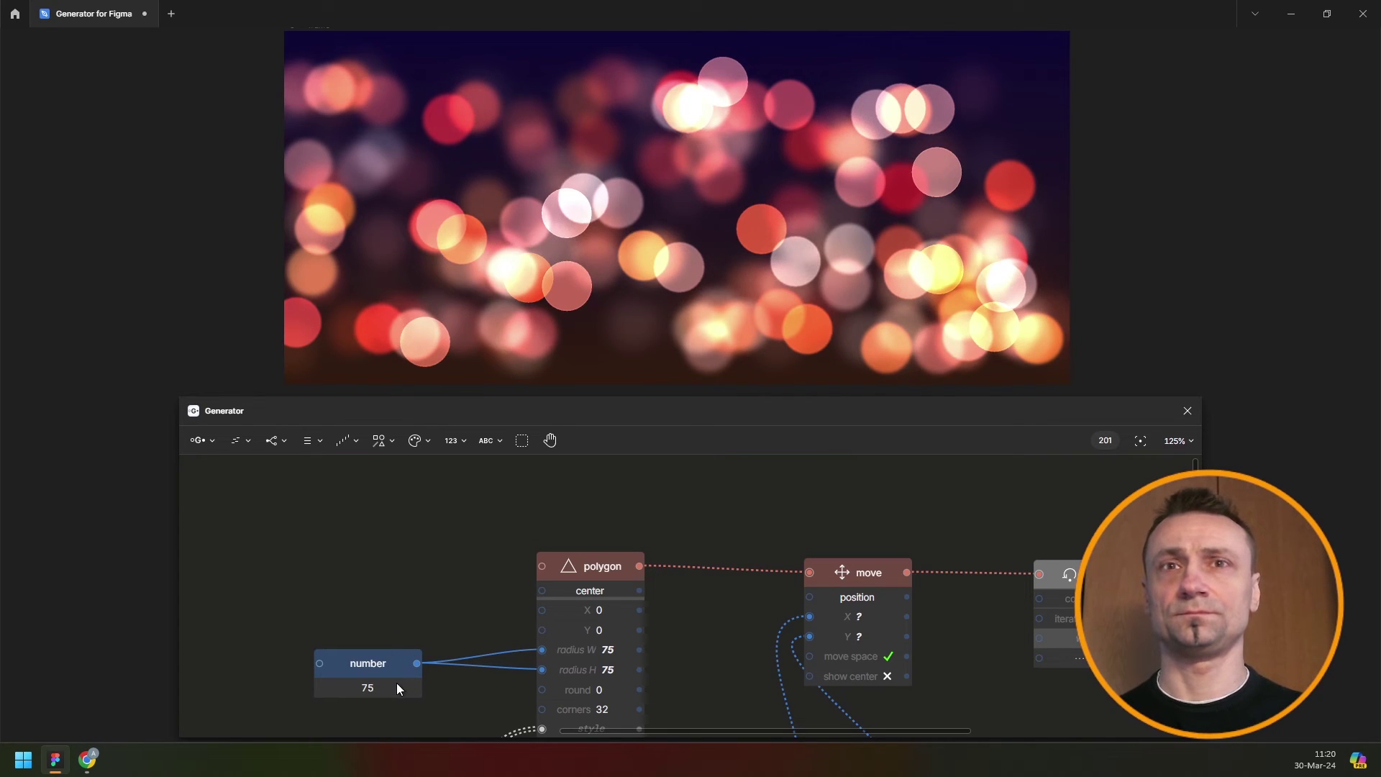
{"action": "double_click", "coordinate": [397, 687]}
{"action": "type", "text": "50"}
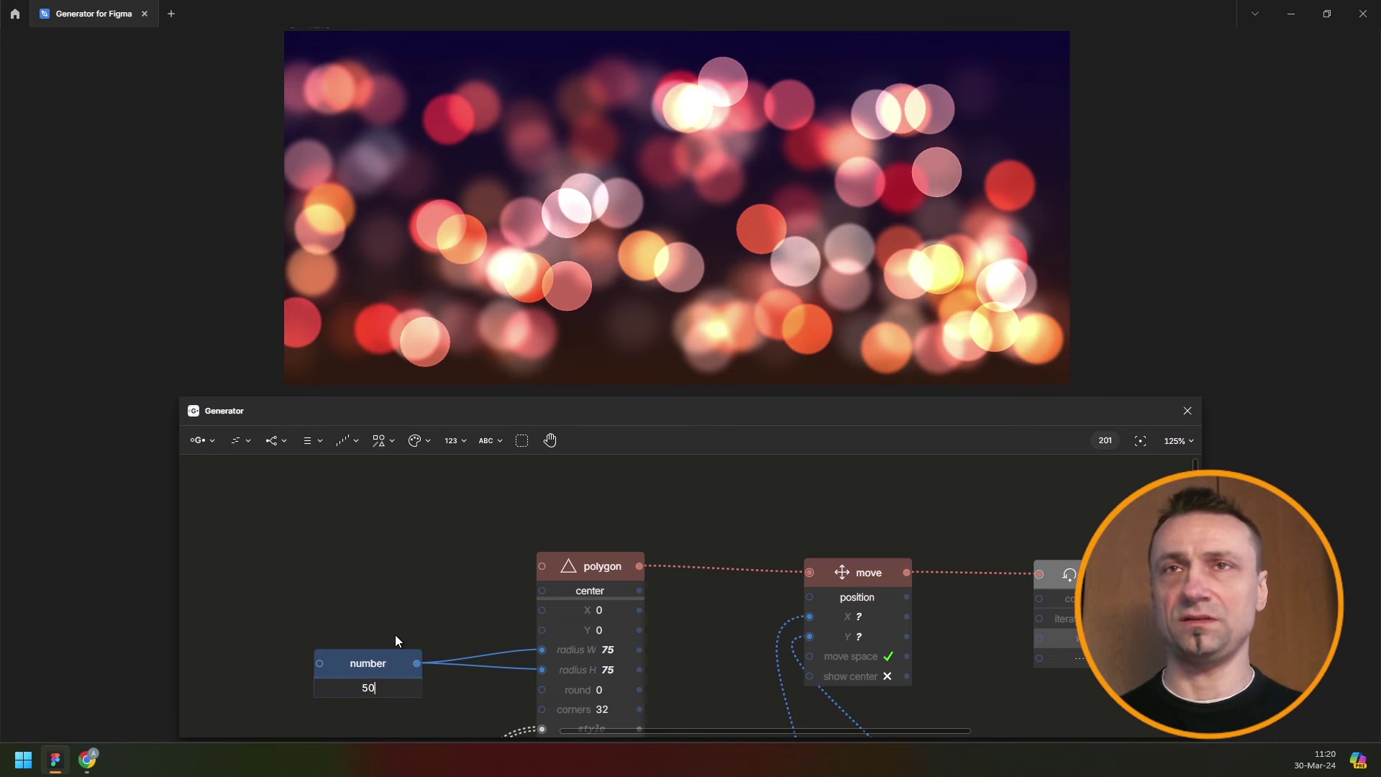
{"action": "key", "text": "Return"}
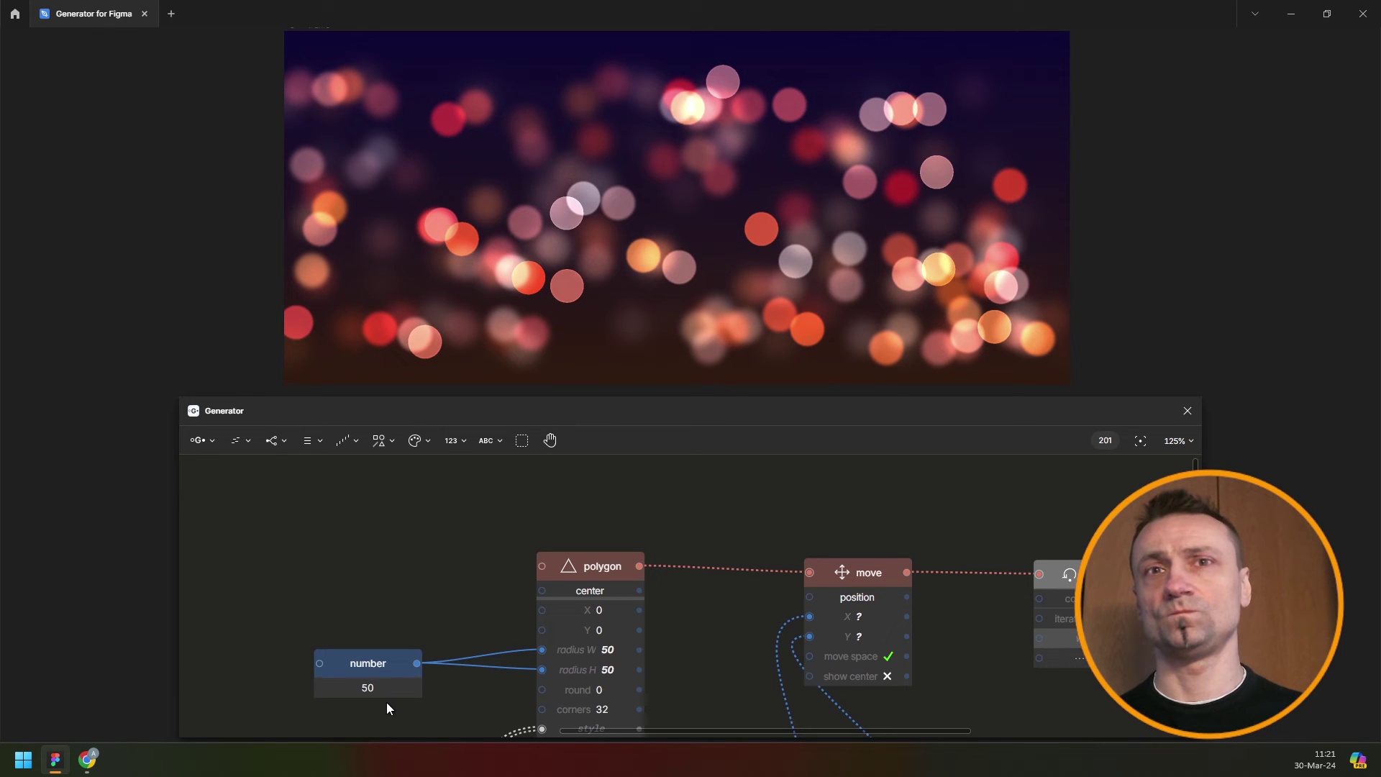
{"action": "left_click_drag", "start_coordinate": [386, 687], "coordinate": [408, 687]}
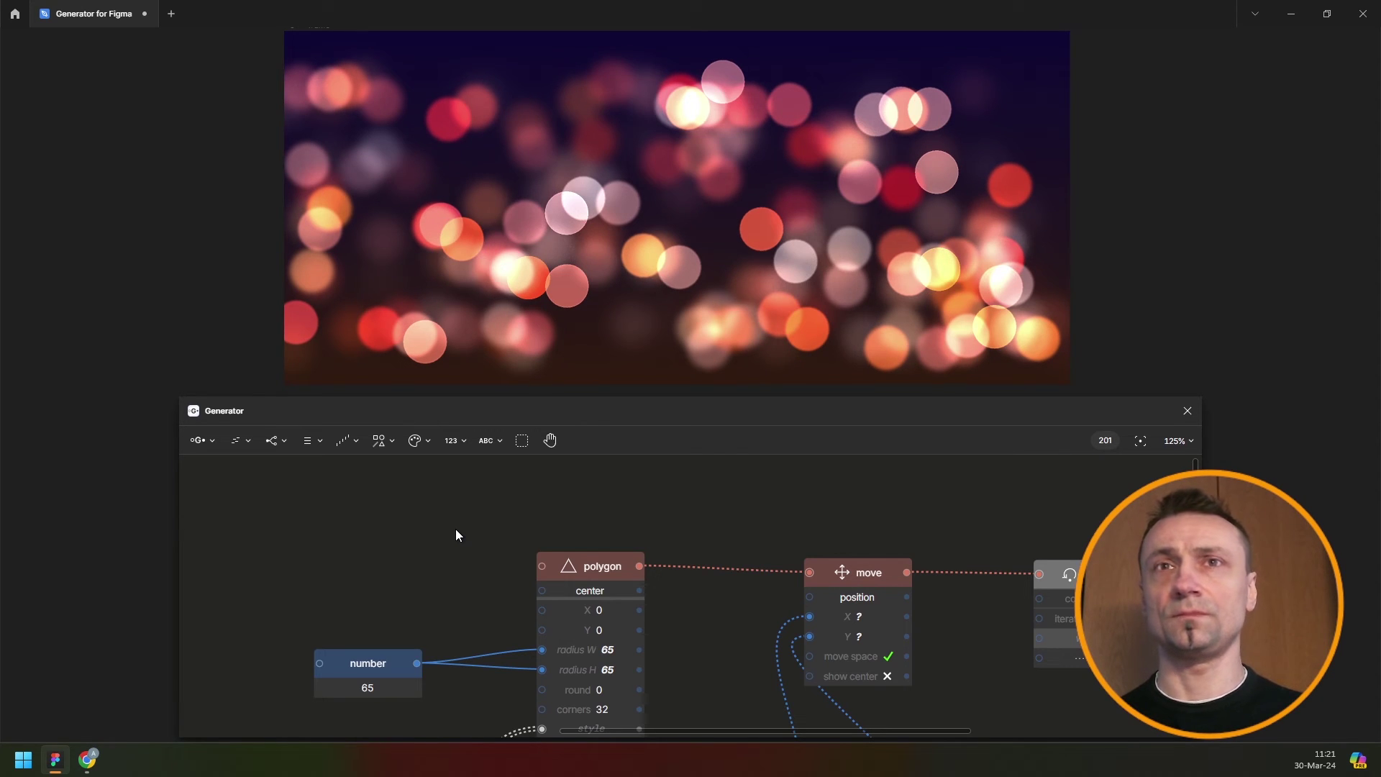
- Fit the whole Generator node graph into view and select all its nodes
{"action": "key", "text": "shift+1"}
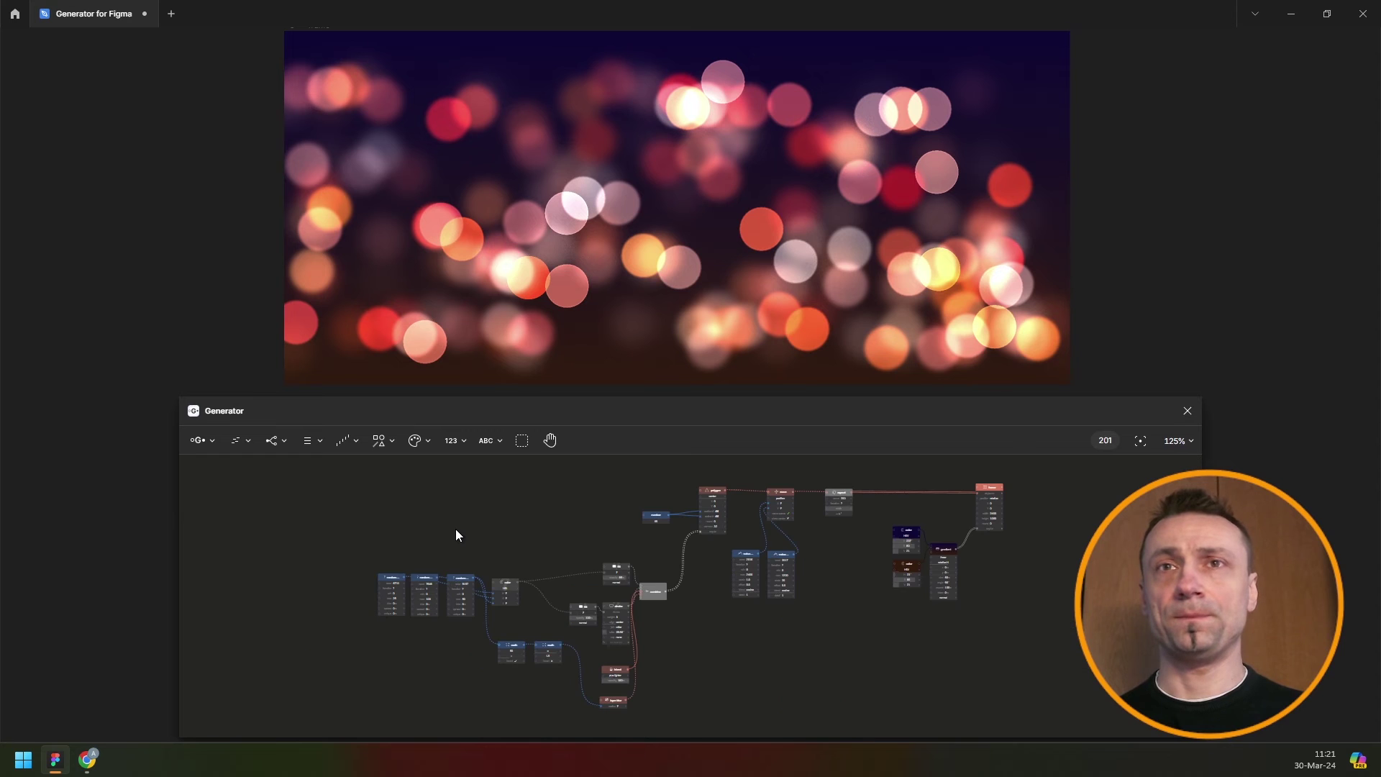
{"action": "key", "text": "ctrl+a"}
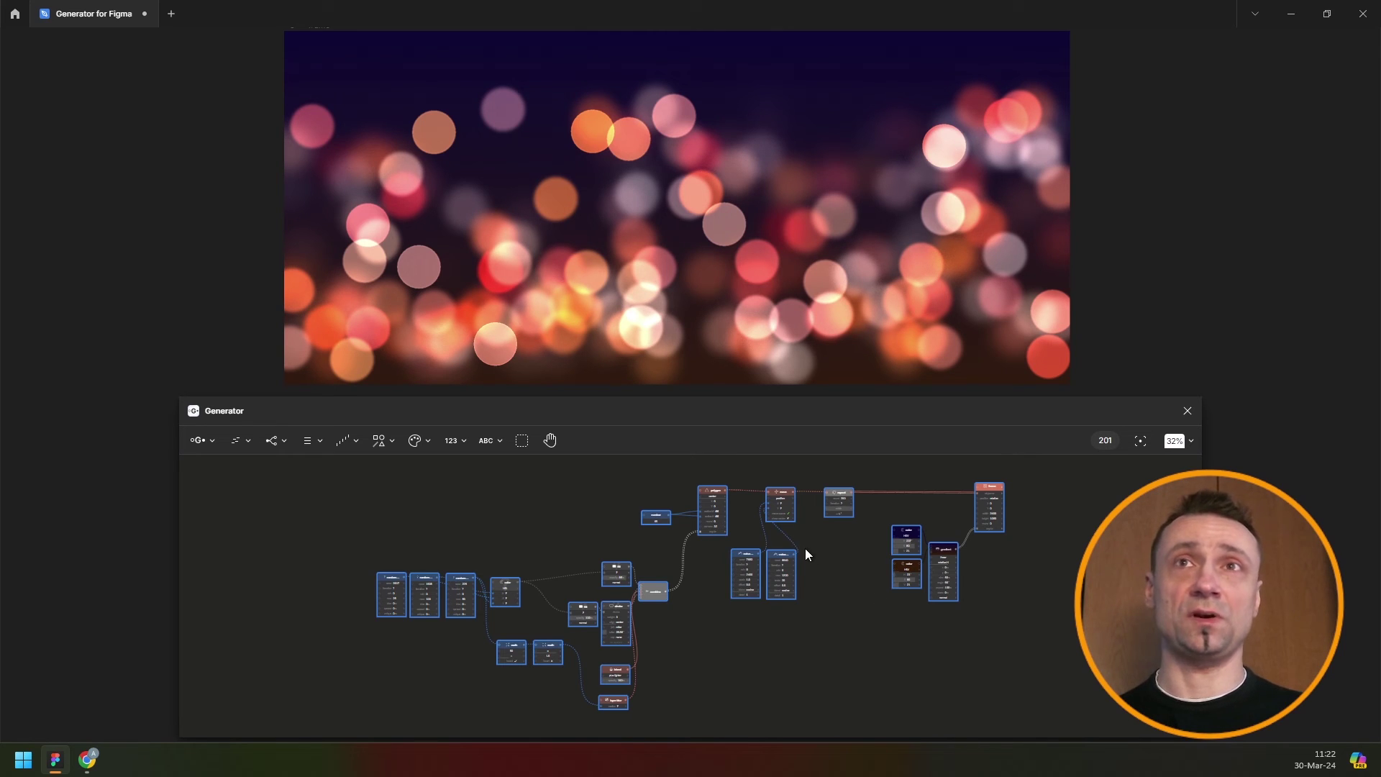
- Bring the repeat node into view and drag its count from 200 down to 150
{"action": "scroll", "coordinate": [934, 472], "scroll_direction": "up", "scroll_amount": 3}
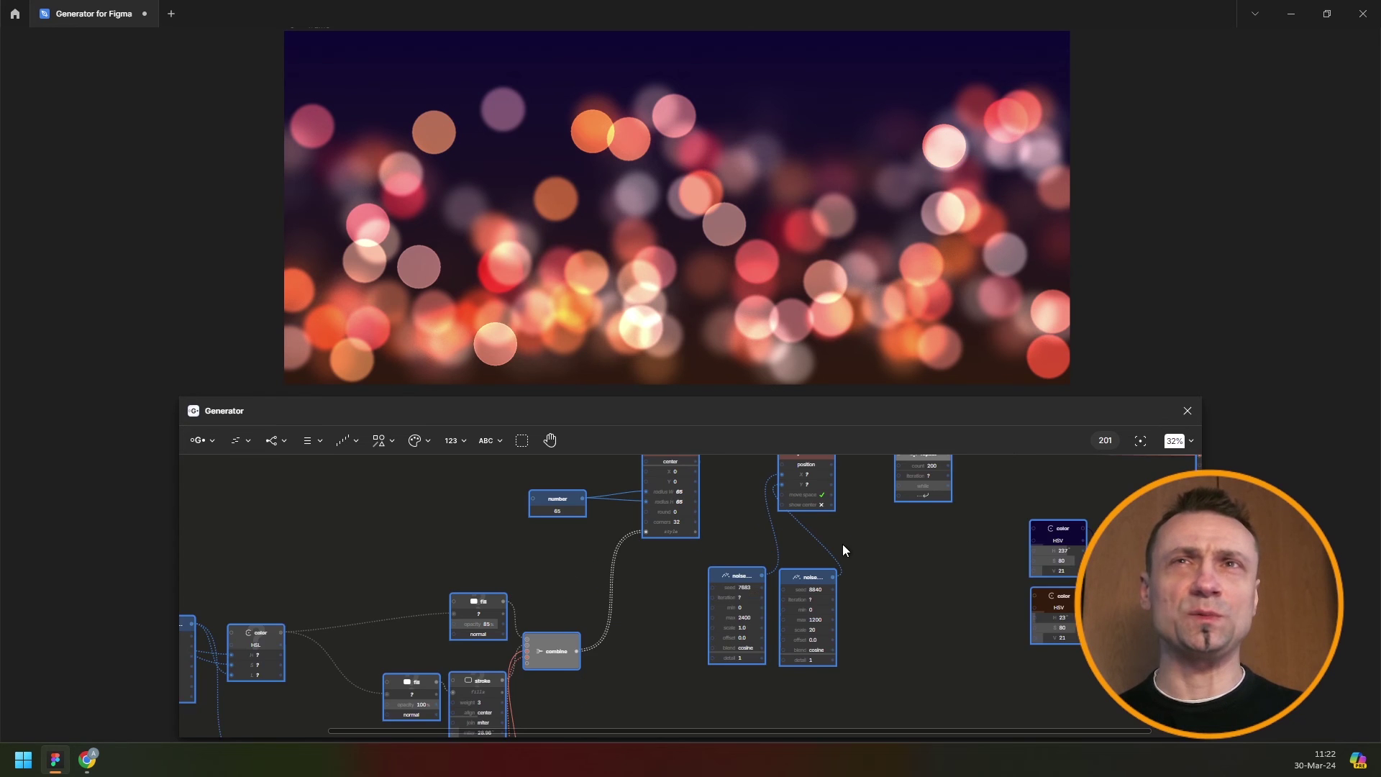
{"action": "scroll", "coordinate": [945, 636], "scroll_direction": "up", "scroll_amount": 5}
{"action": "left_click_drag", "start_coordinate": [945, 636], "coordinate": [926, 685]}
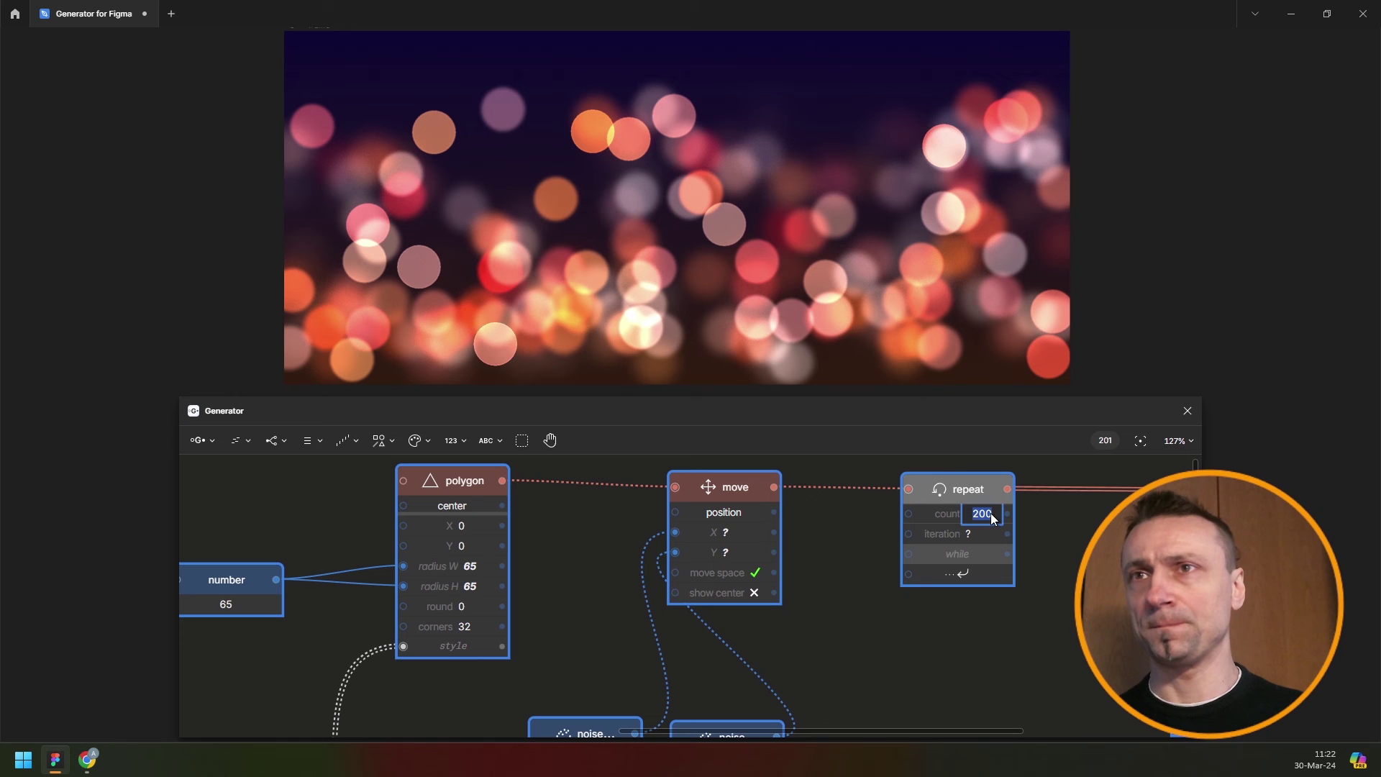
{"action": "left_click_drag", "start_coordinate": [991, 512], "coordinate": [991, 513]}
{"action": "type", "text": "150"}
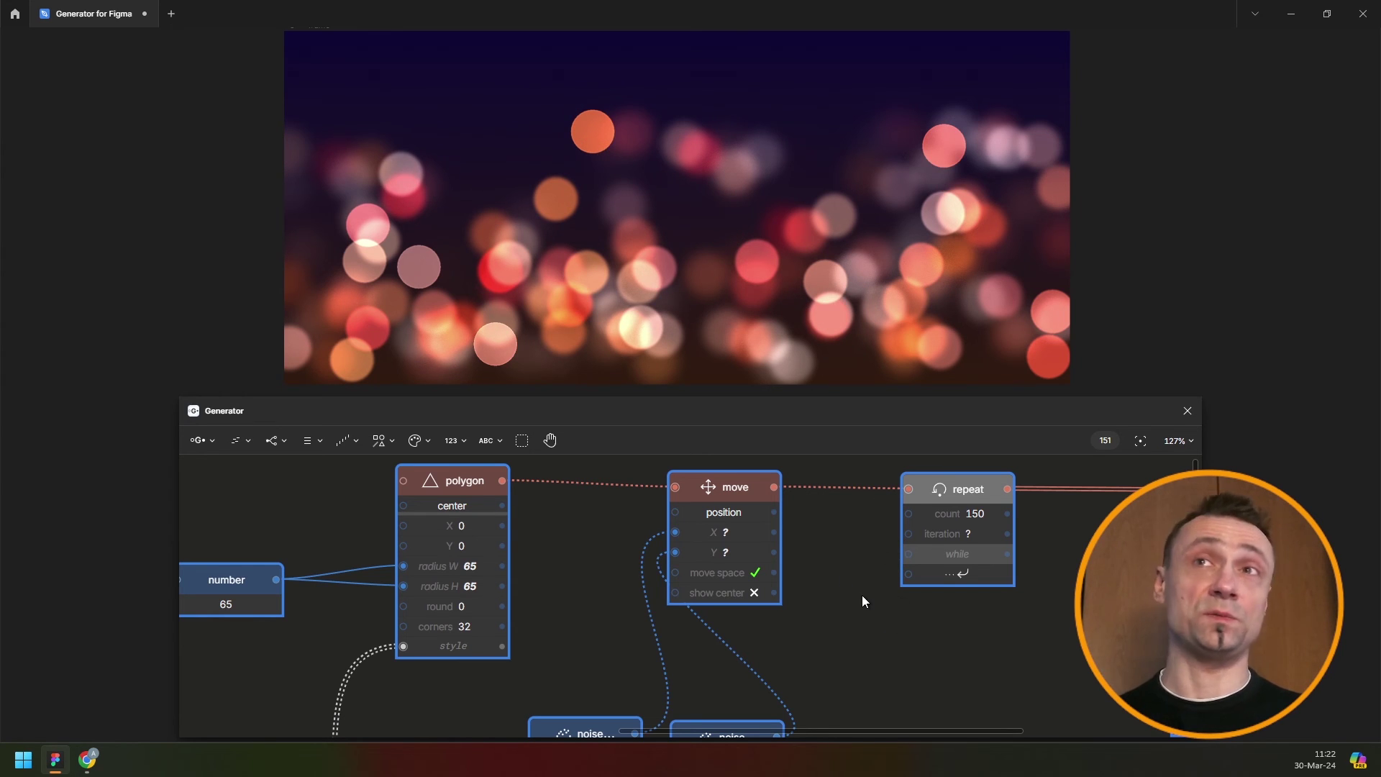
- Set the first noise node's scale (trying 30, then 5) and reseed both noise nodes
{"action": "scroll", "coordinate": [861, 595], "scroll_direction": "down", "scroll_amount": 5}
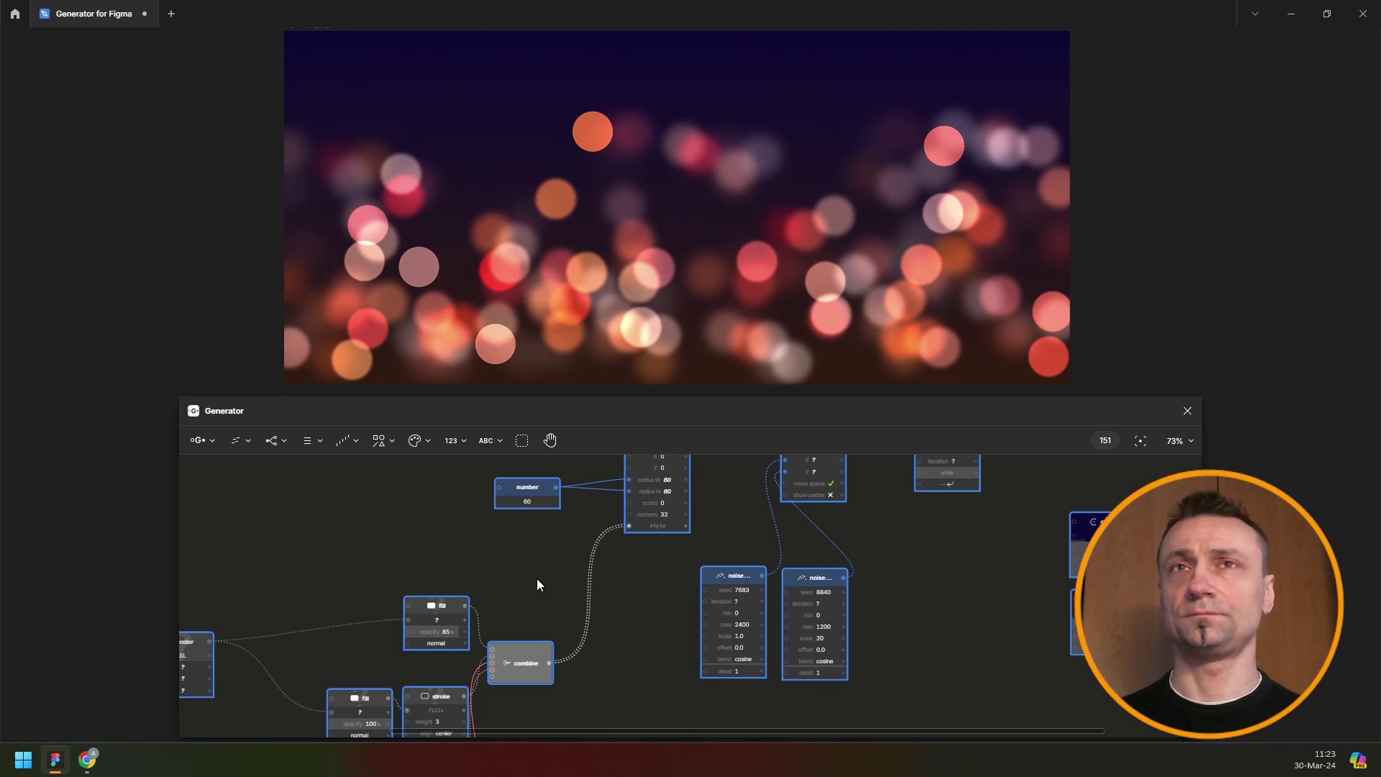
{"action": "left_click", "coordinate": [750, 636]}
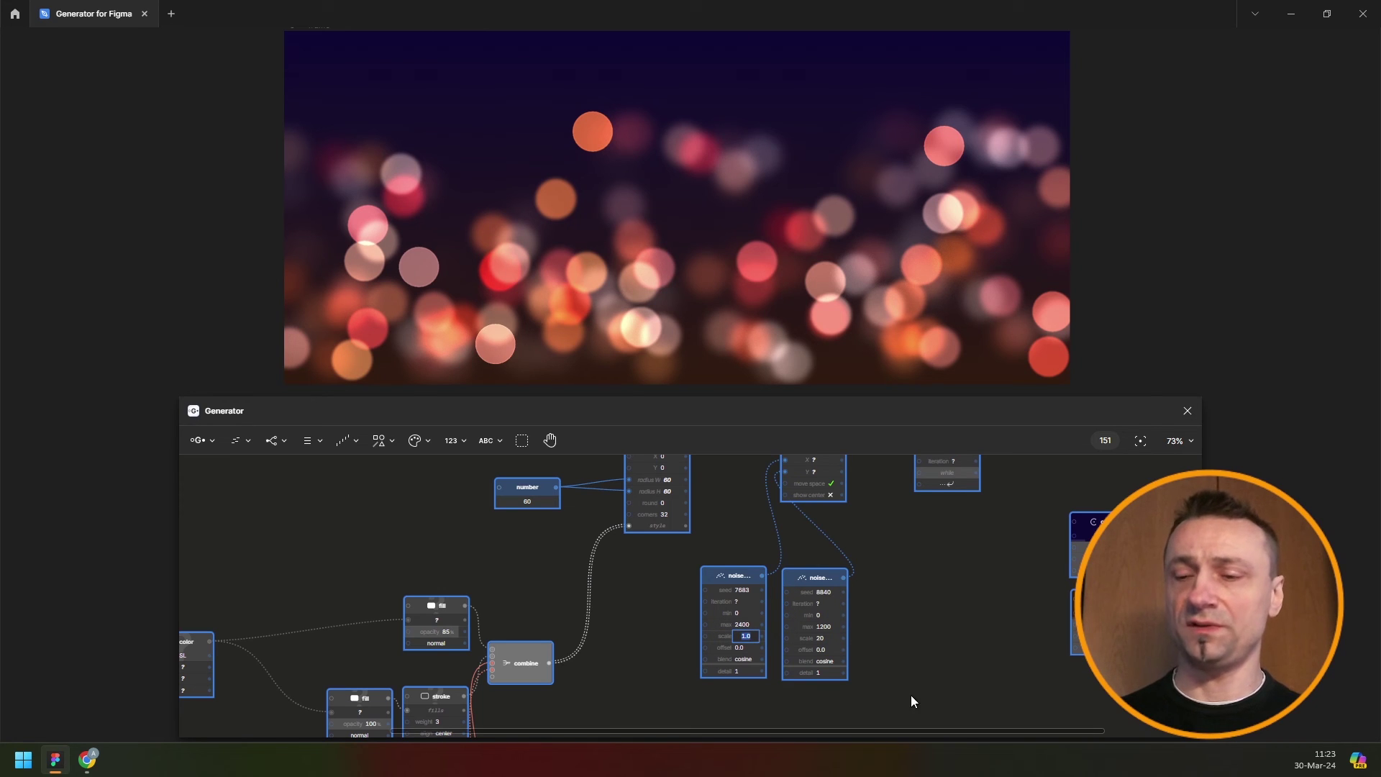
{"action": "type", "text": "30"}
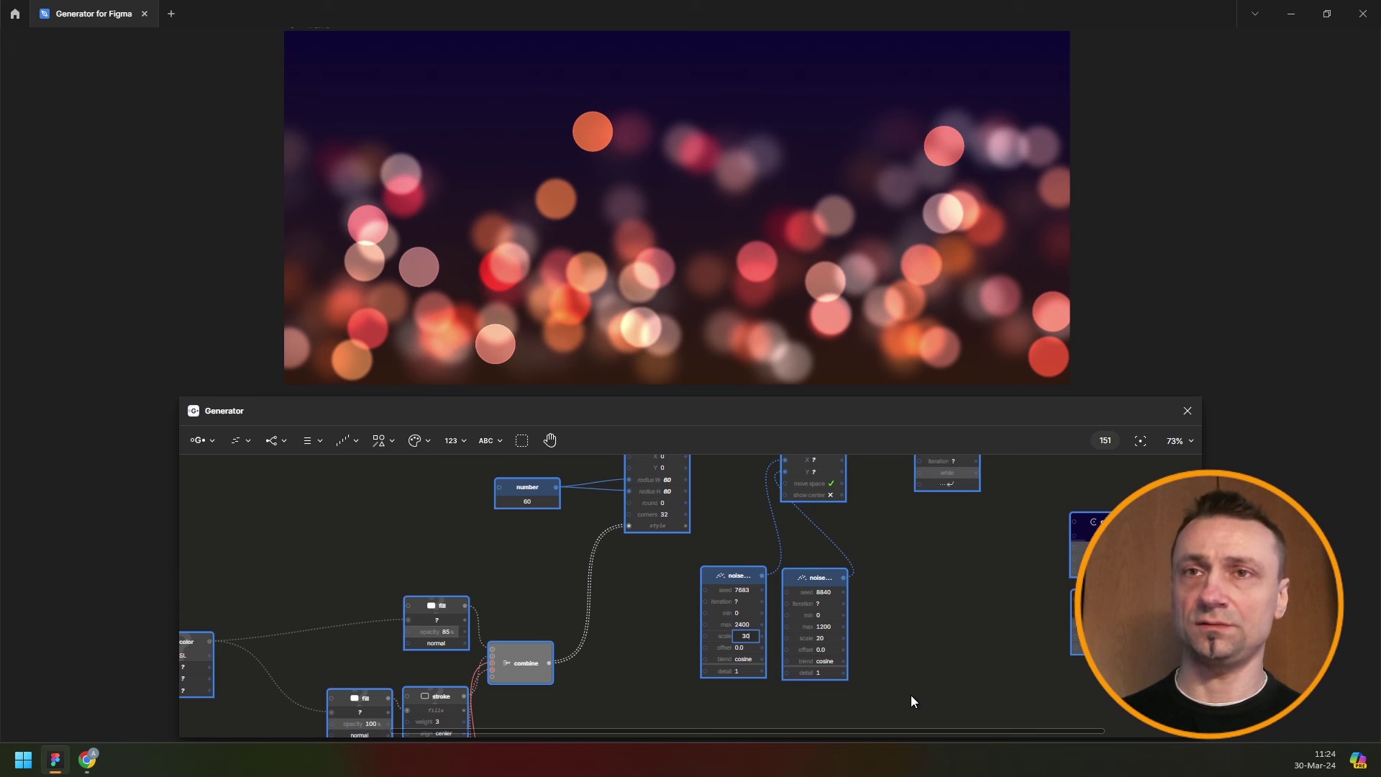
{"action": "key", "text": "Return"}
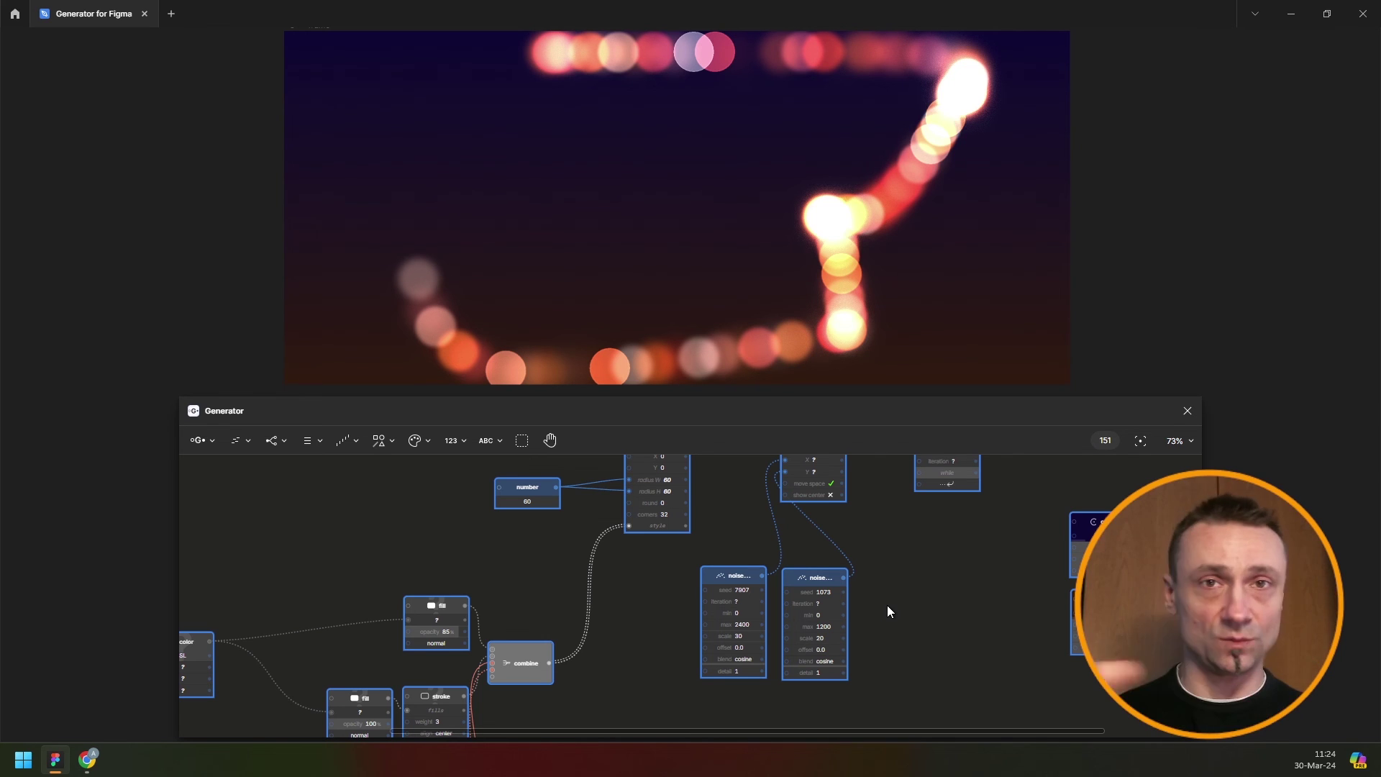
{"action": "key", "text": "ctrl+r"}
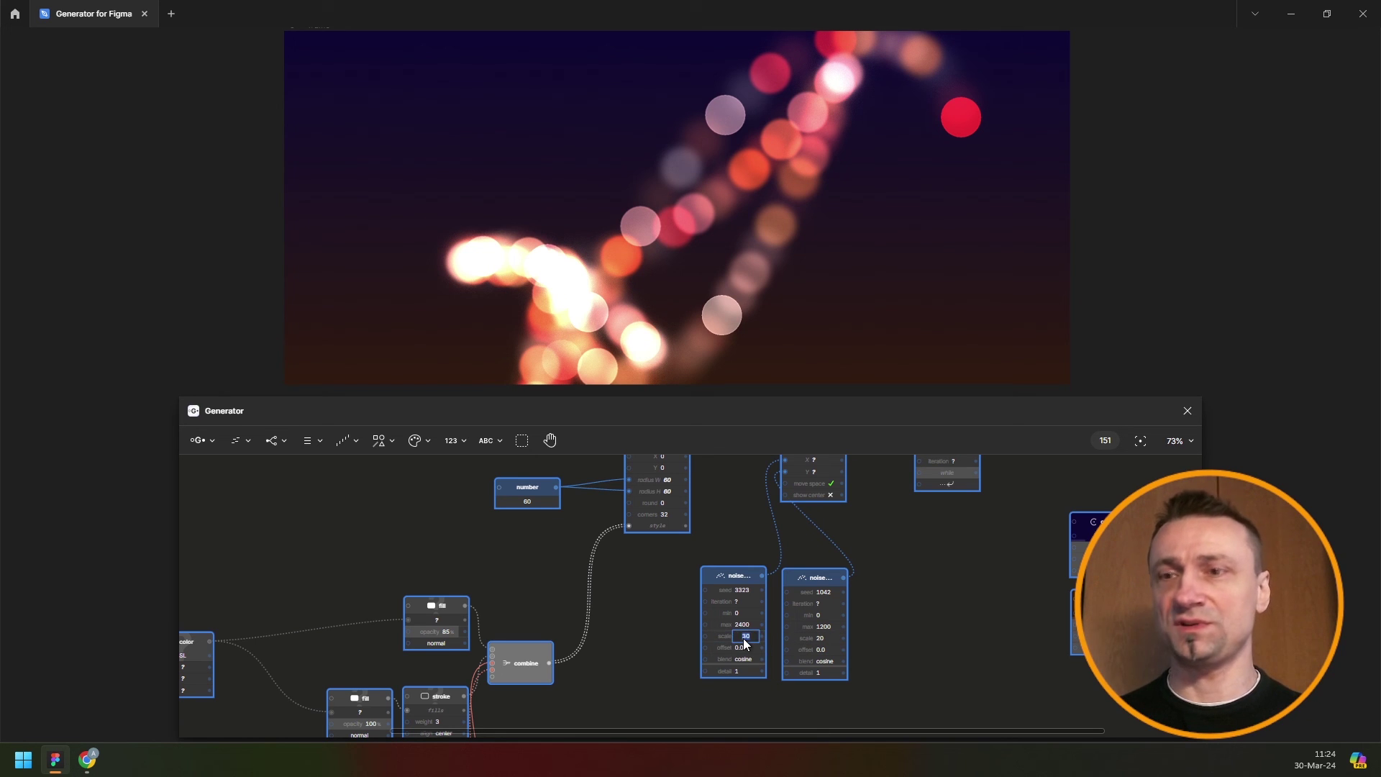
{"action": "type", "text": "5"}
{"action": "key", "text": "Return"}
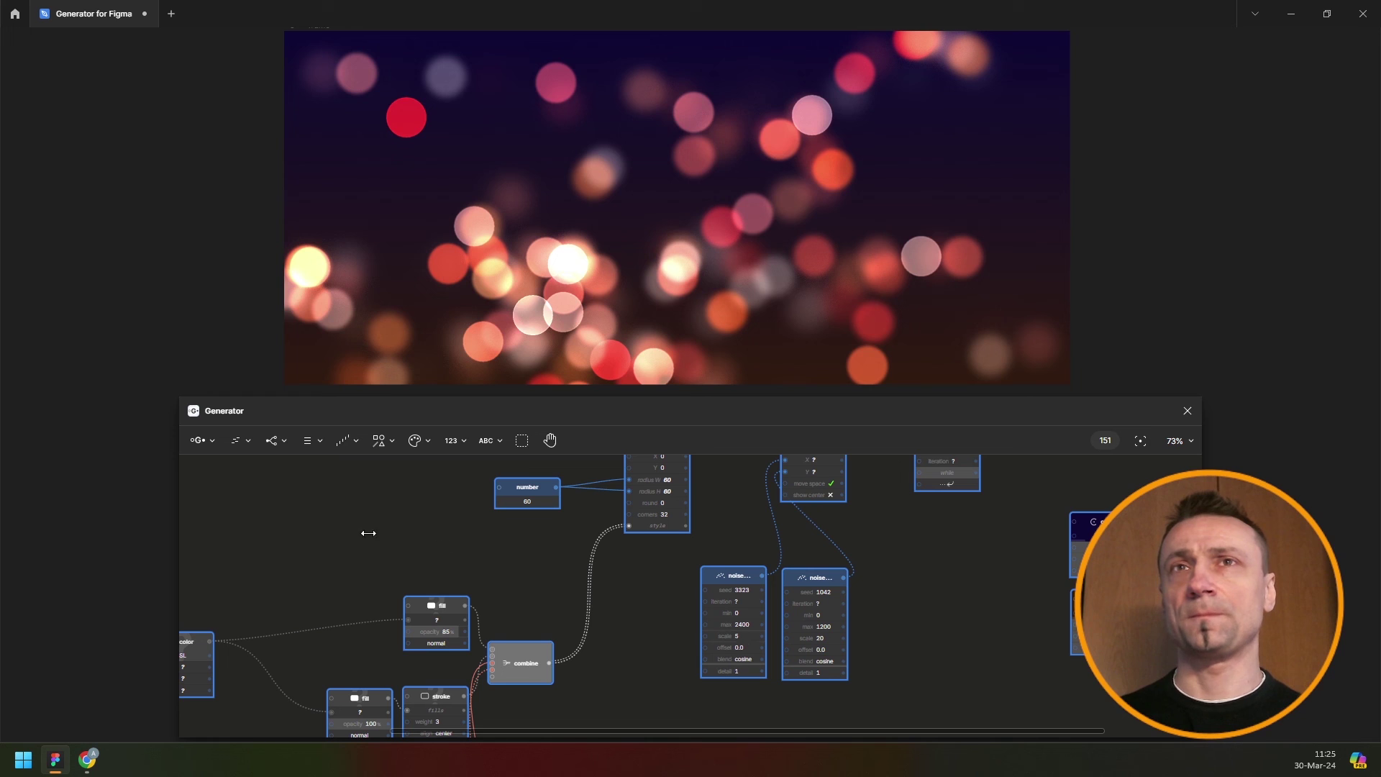
- Enable colour nodes in the plugin's randomize preference, then select and fit all nodes
{"action": "left_click", "coordinate": [194, 442]}
{"action": "mouse_move", "coordinate": [259, 537]}
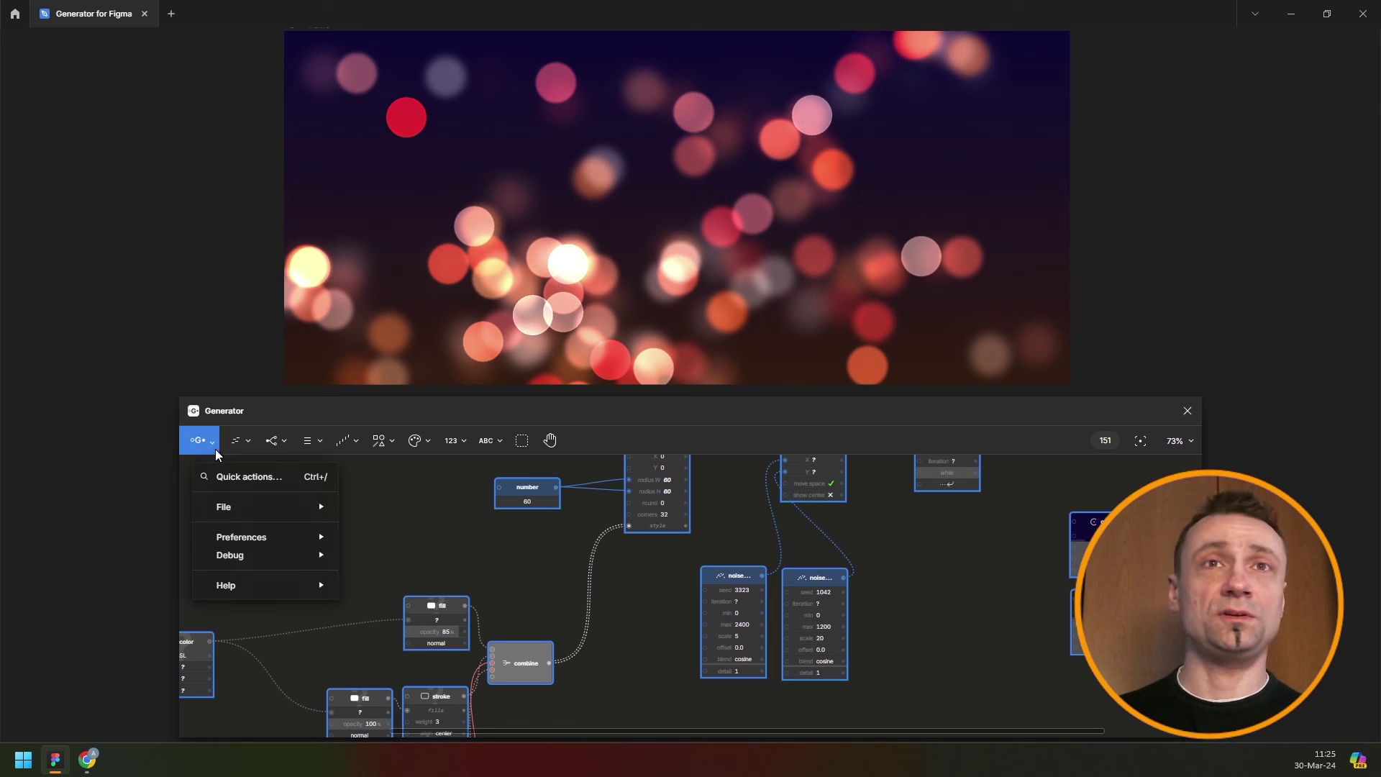
{"action": "mouse_move", "coordinate": [421, 573]}
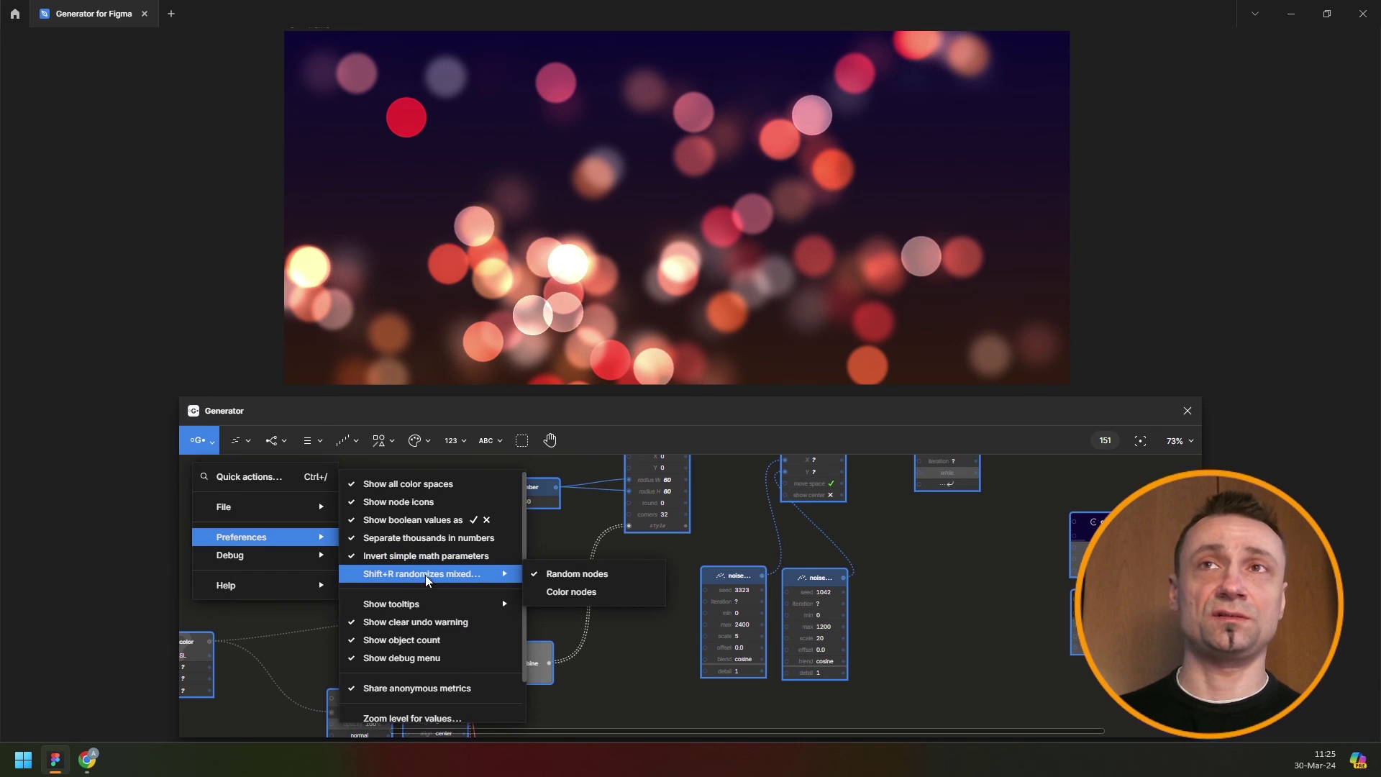
{"action": "left_click", "coordinate": [537, 592]}
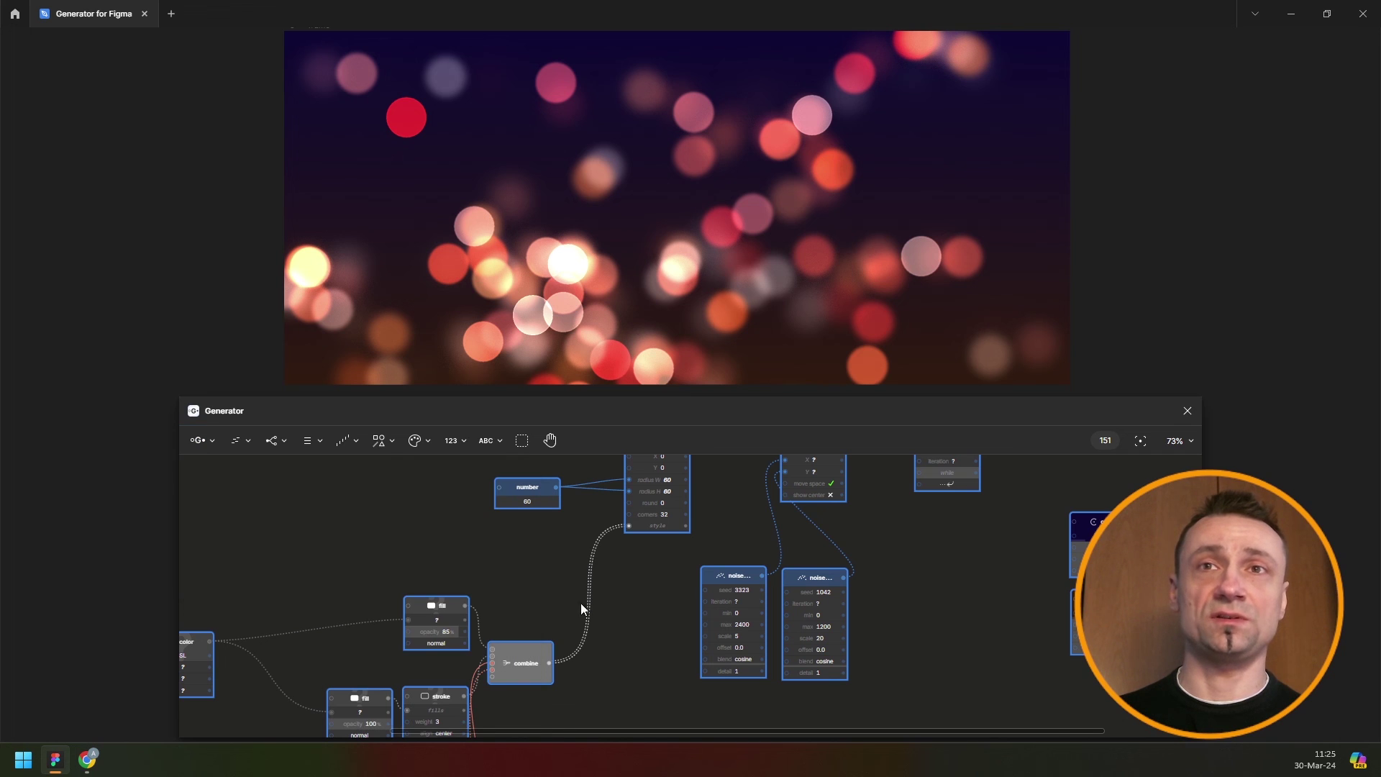
{"action": "key", "text": "ctrl+a"}
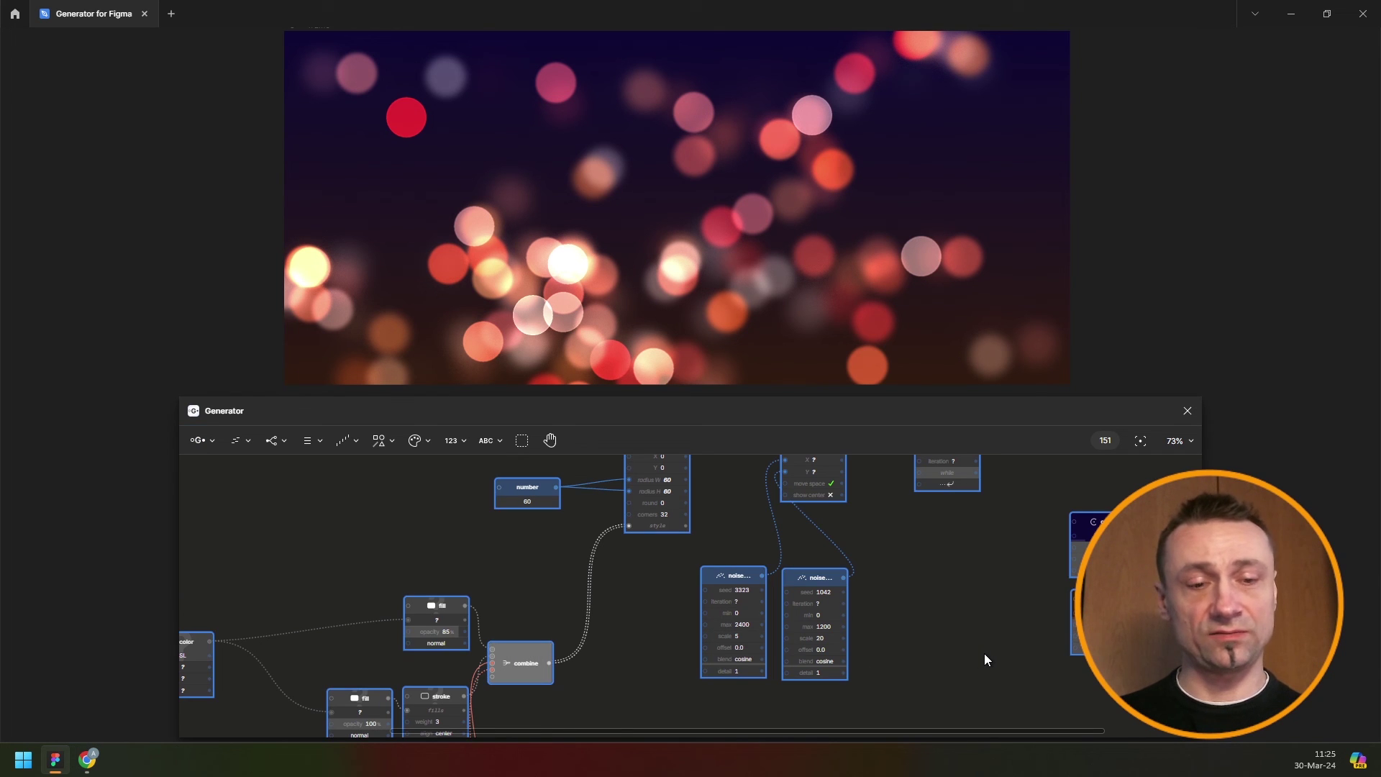
{"action": "key", "text": "shift+1"}
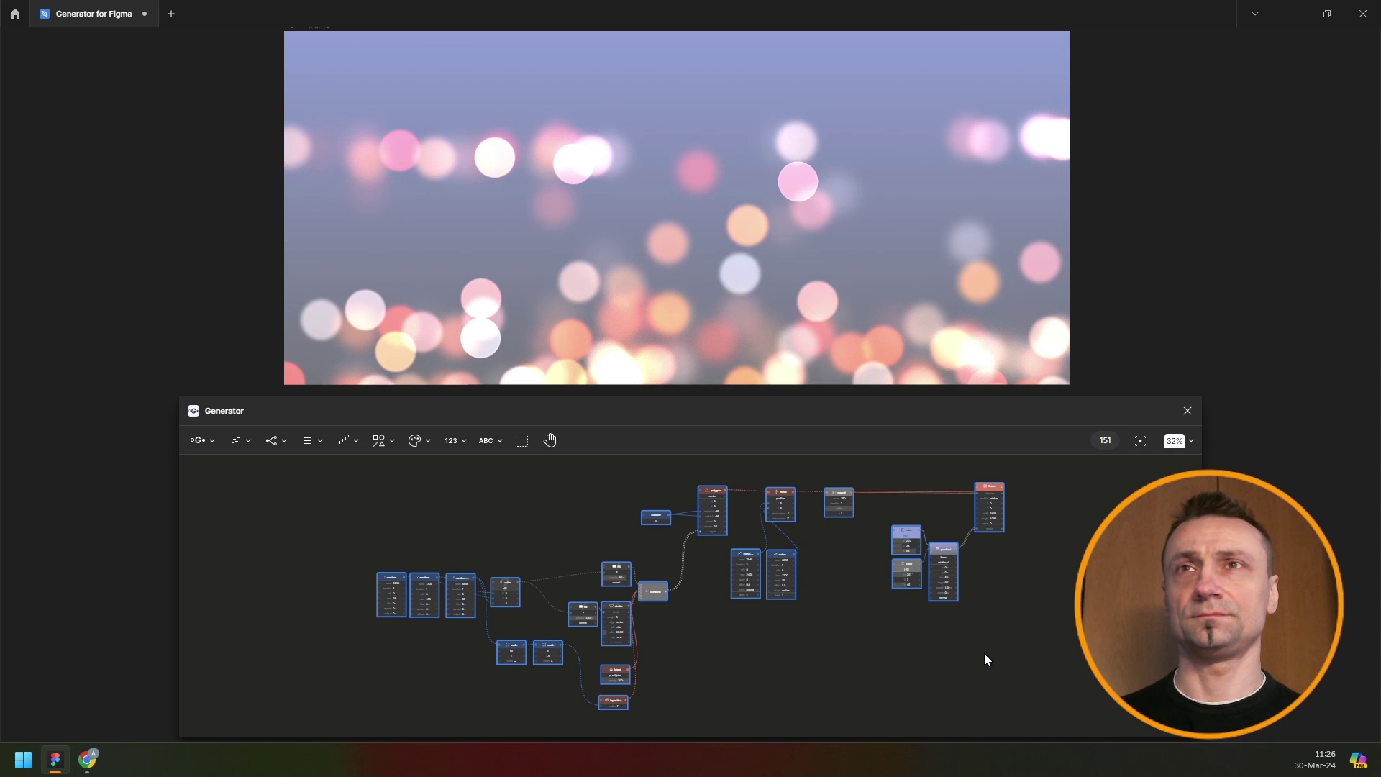
- Attempt another colour reroll; the lavender background with pink and peach lights stays
{"action": "key", "text": "shift+1"}
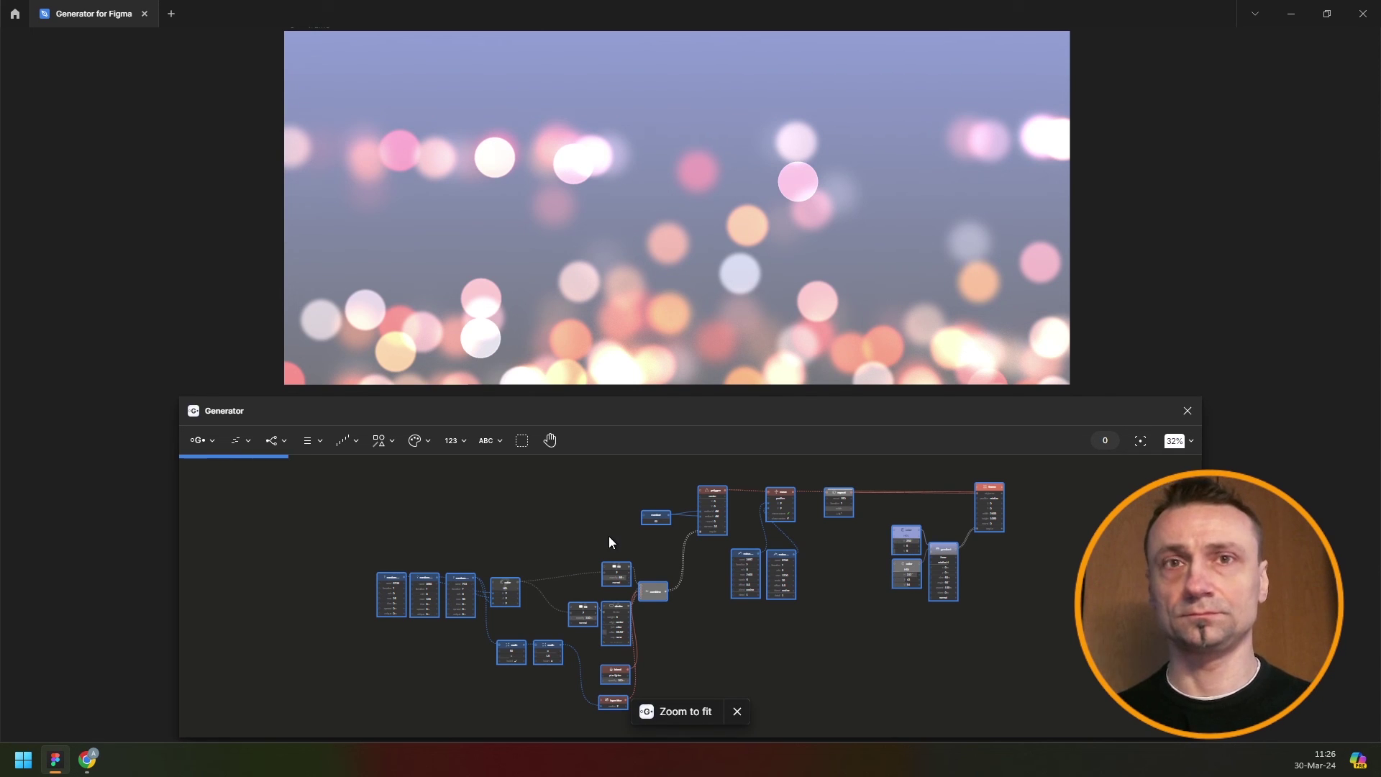